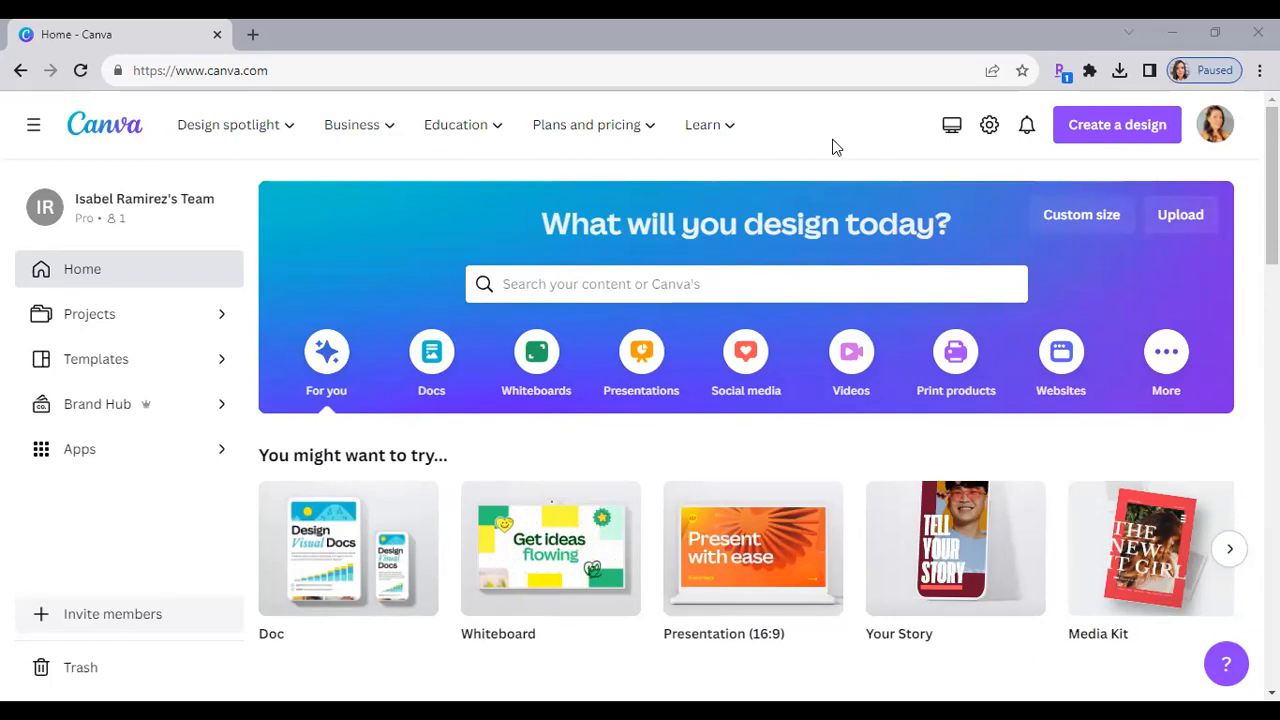
# - Look through the recent designs on the home page
pyautogui.moveTo(625, 136)
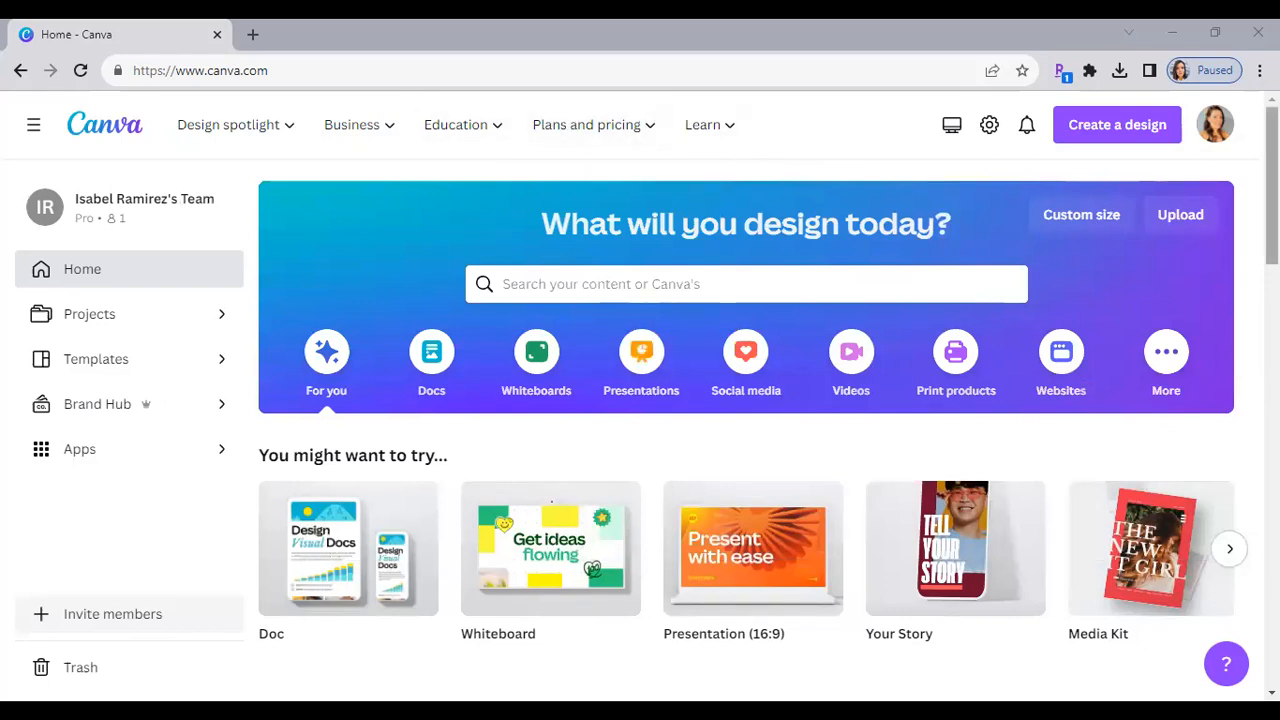
pyautogui.scroll(-1, 612, 300)
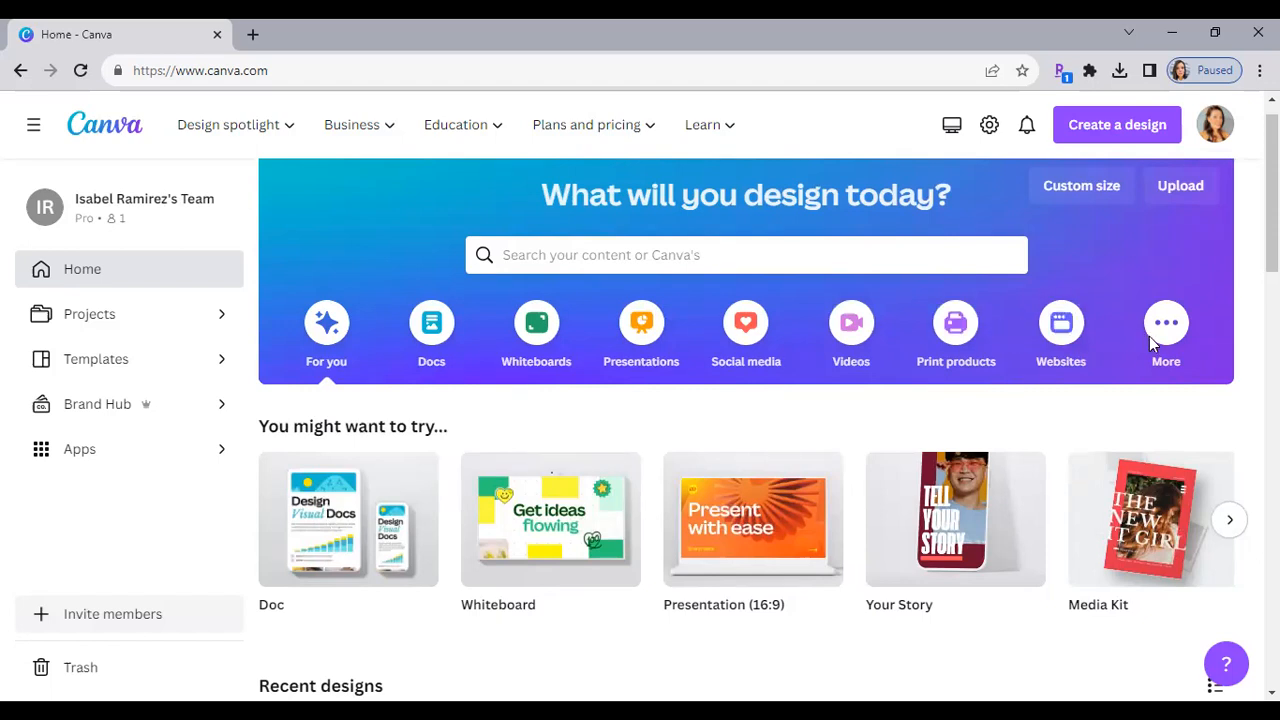
pyautogui.scroll(-1, 1272, 200)
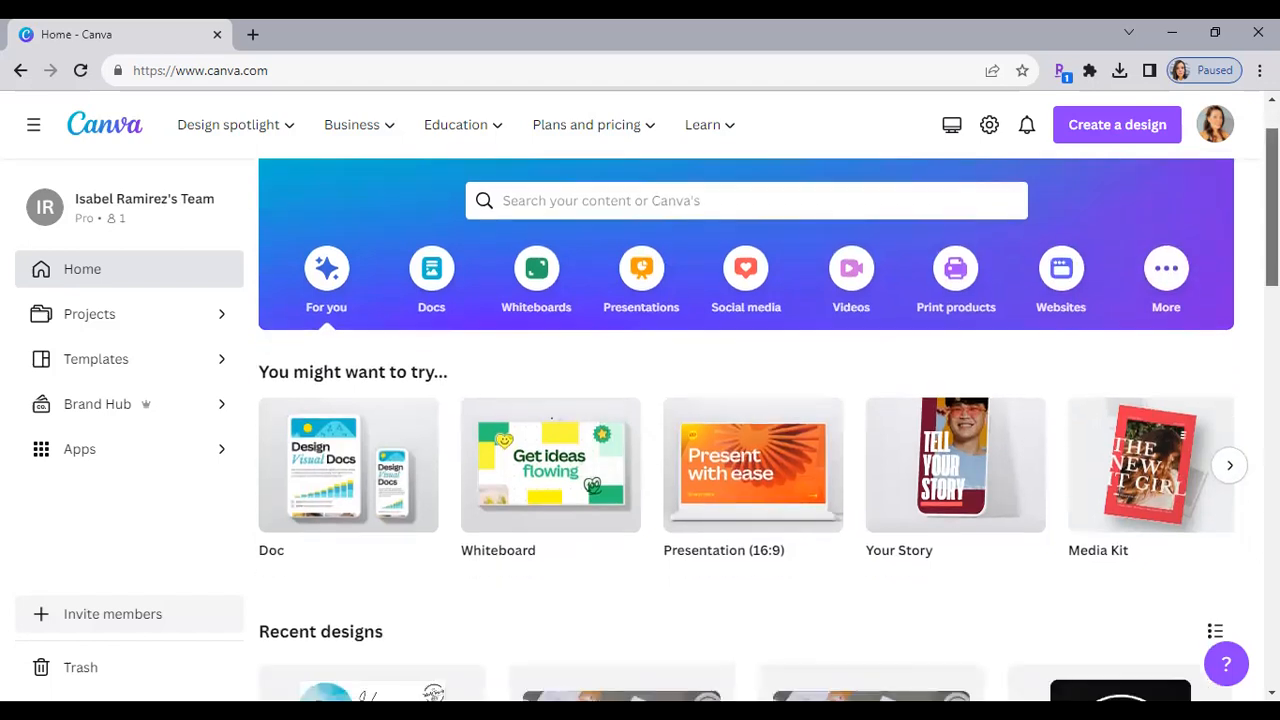
pyautogui.scroll(-5, 768, 305)
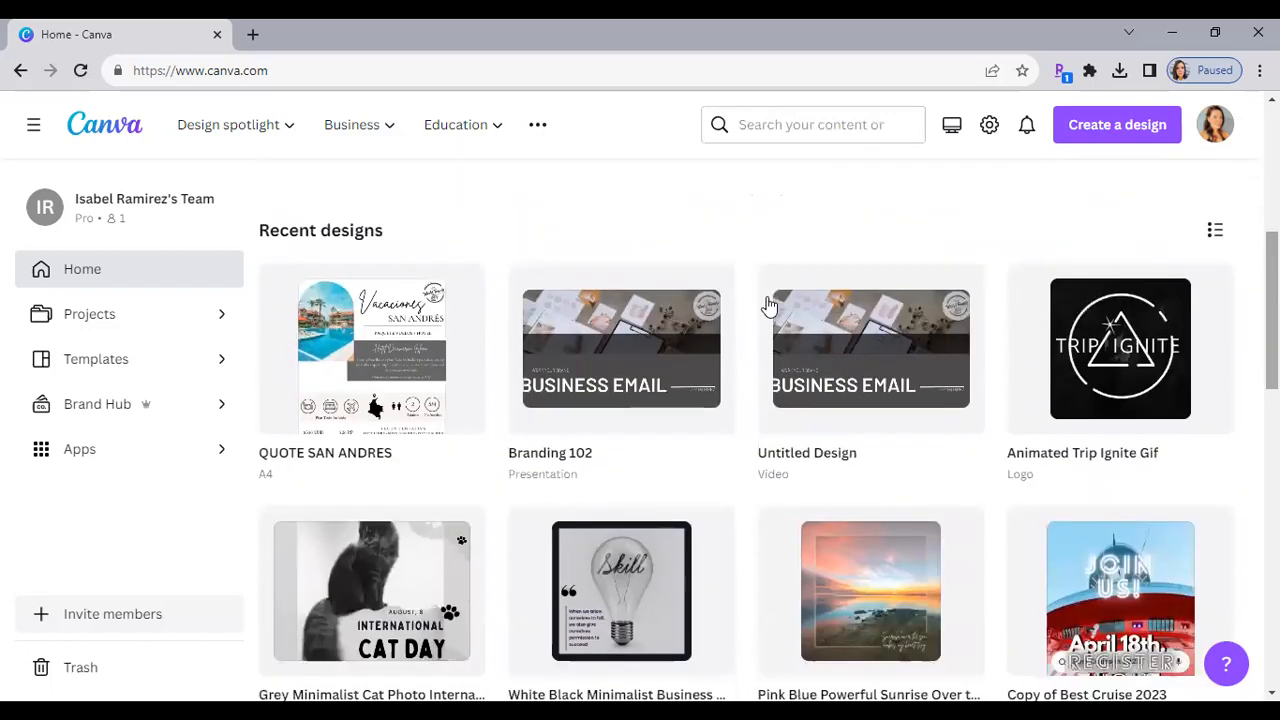
pyautogui.scroll(-15, 745, 430)
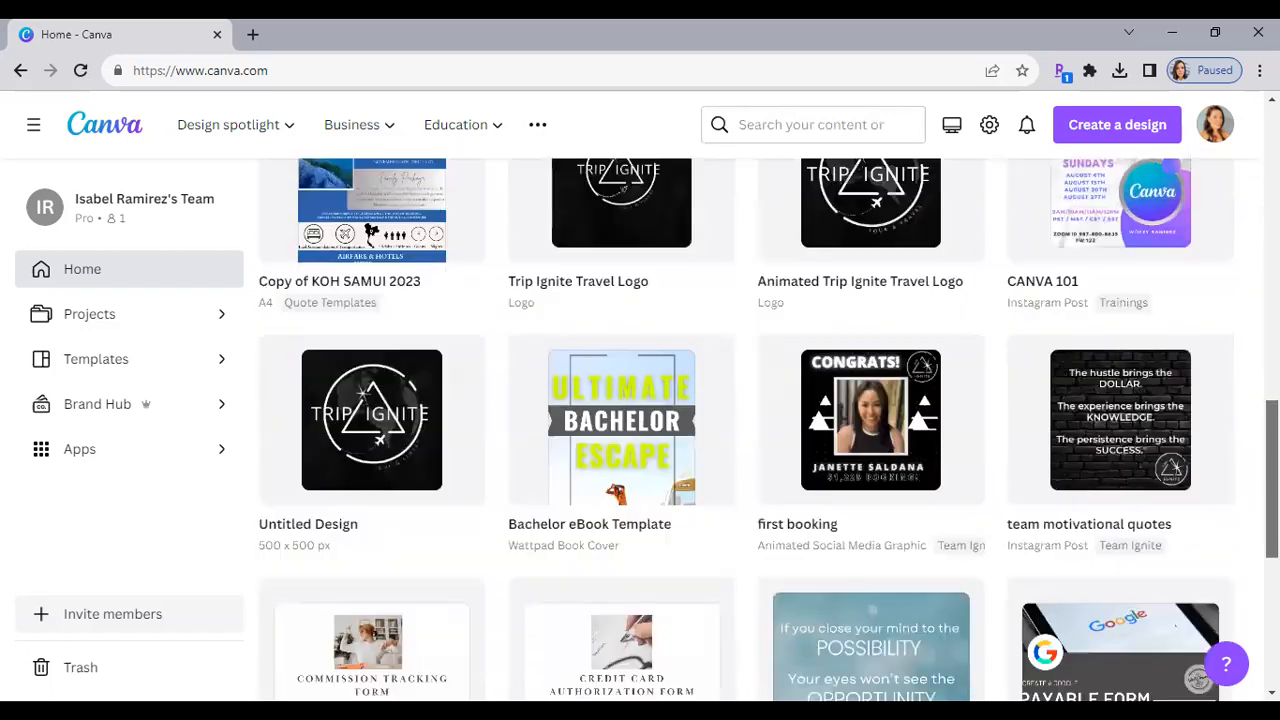
pyautogui.scroll(4, 745, 430)
pyautogui.scroll(15, 745, 430)
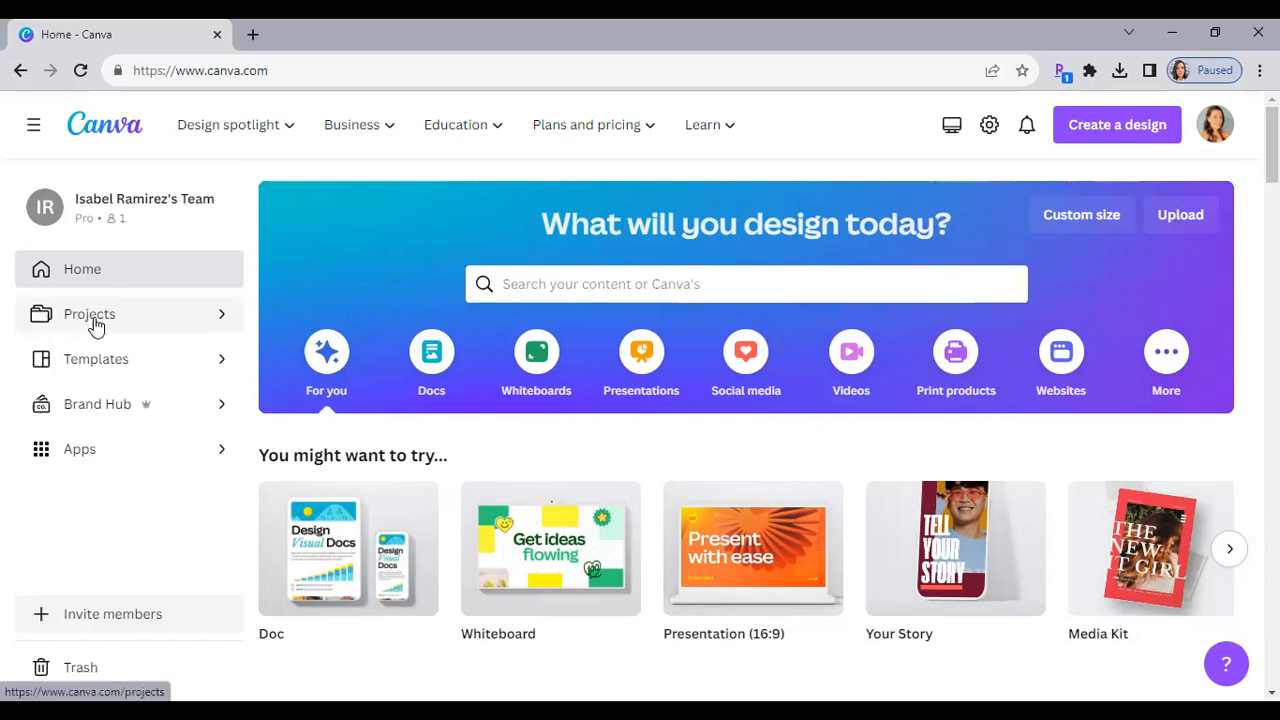
# - Open the templates library and browse its collections, from popular topics and featured collections through business cards, flyers, logos, posters and documents
pyautogui.click(51, 366)
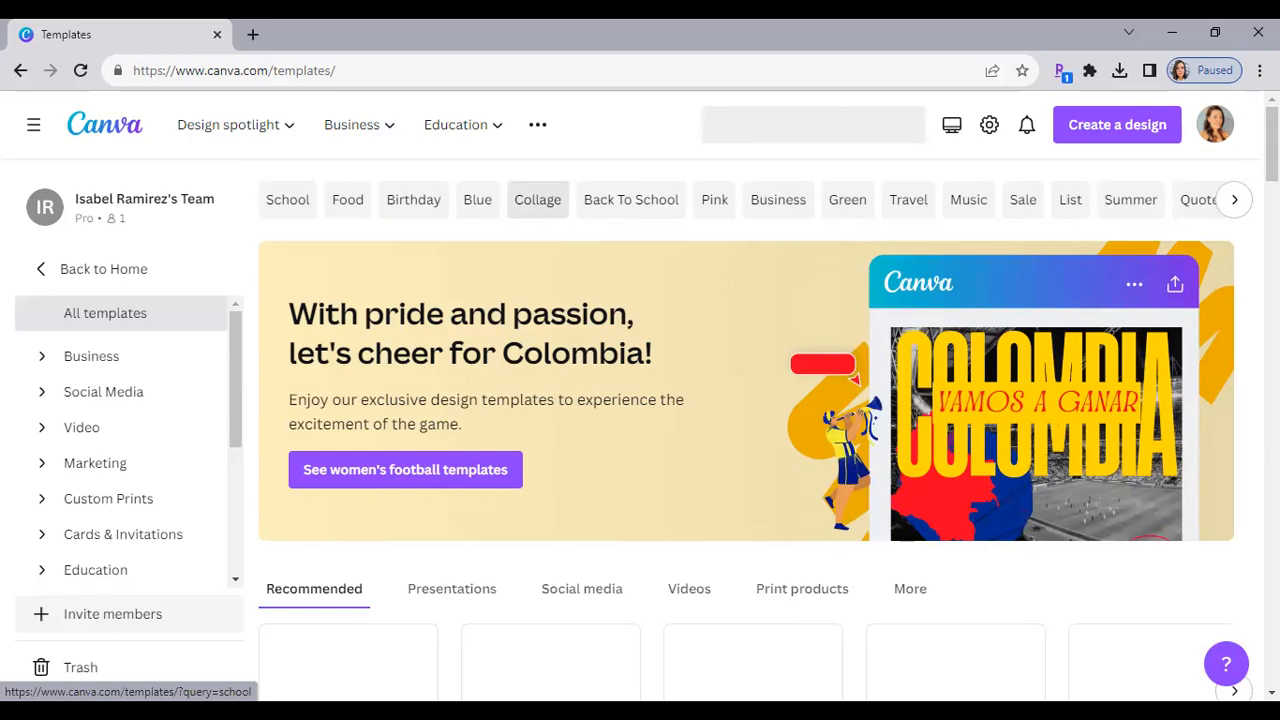
pyautogui.scroll(-1, 746, 430)
pyautogui.scroll(-4, 746, 430)
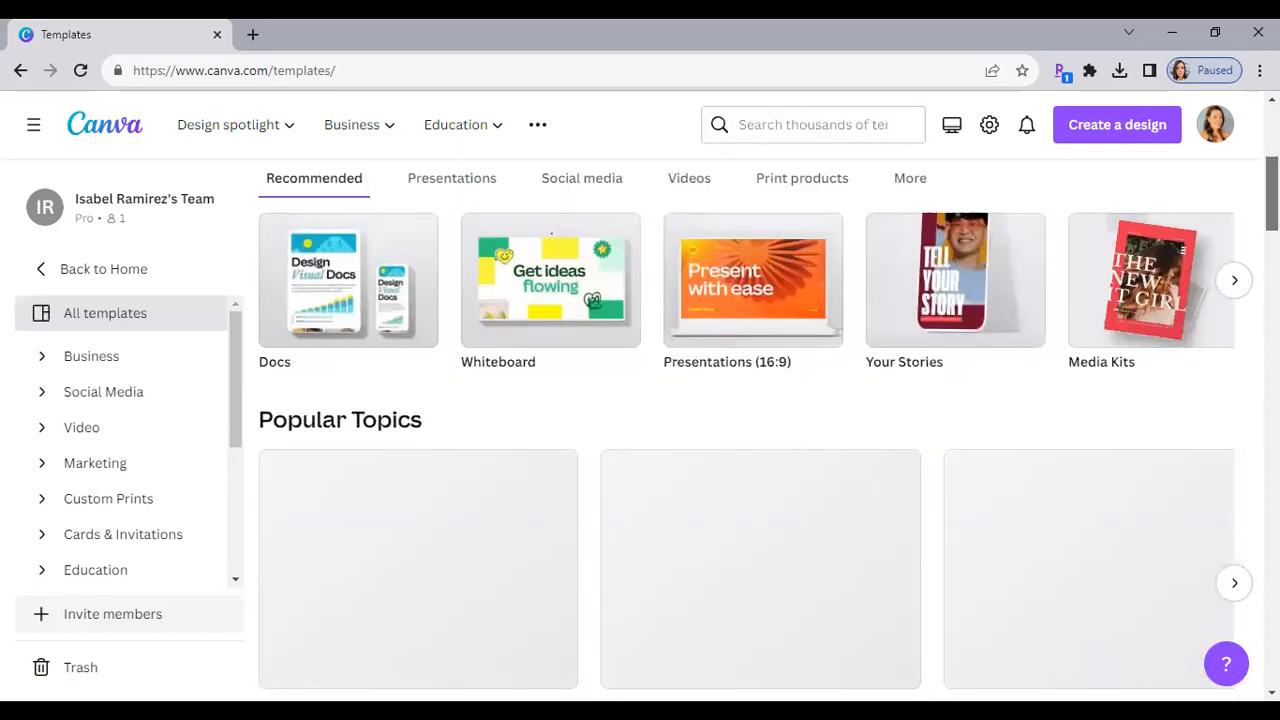
pyautogui.scroll(-2, 746, 430)
pyautogui.scroll(-2, 746, 430)
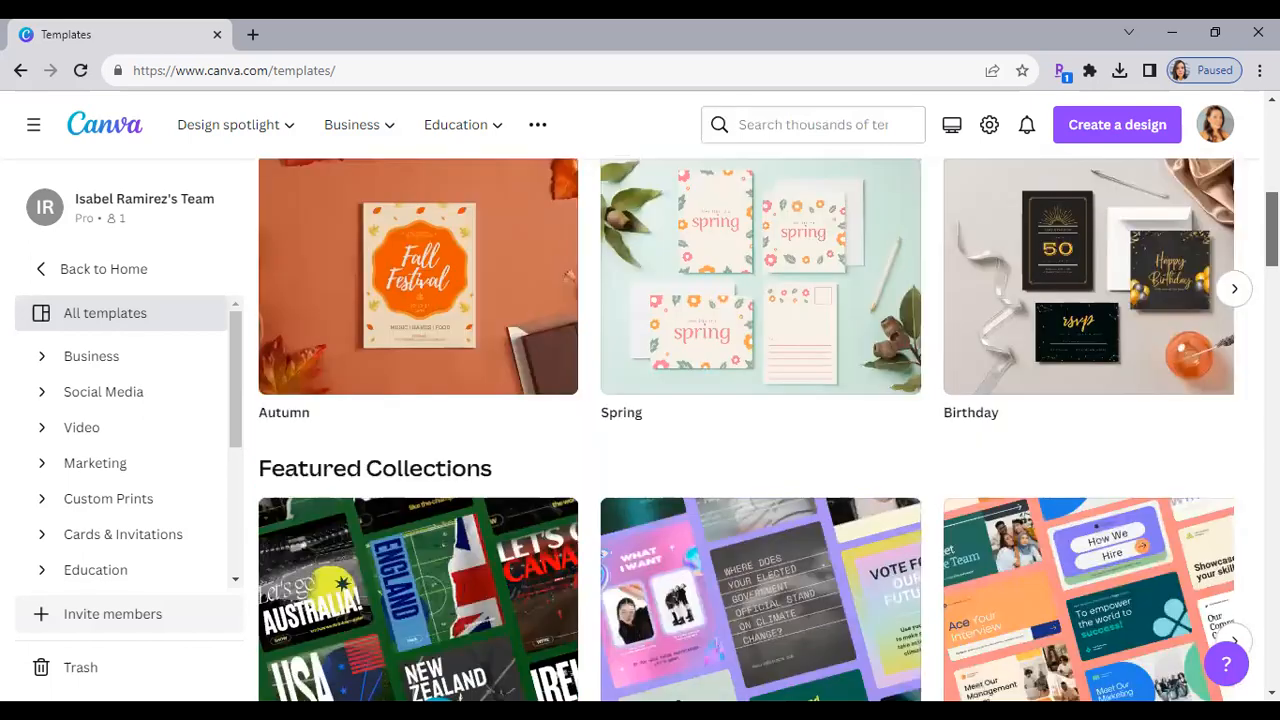
pyautogui.scroll(-4, 746, 430)
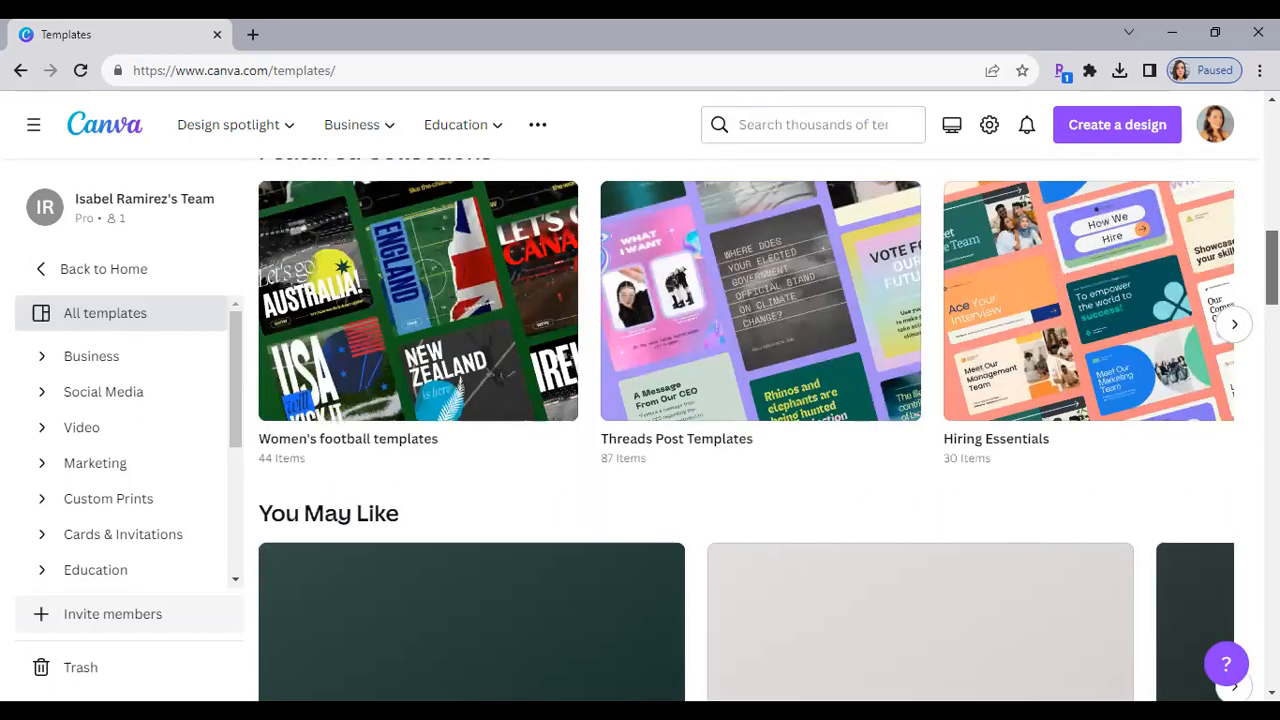
pyautogui.scroll(-12, 746, 430)
pyautogui.scroll(-4, 746, 430)
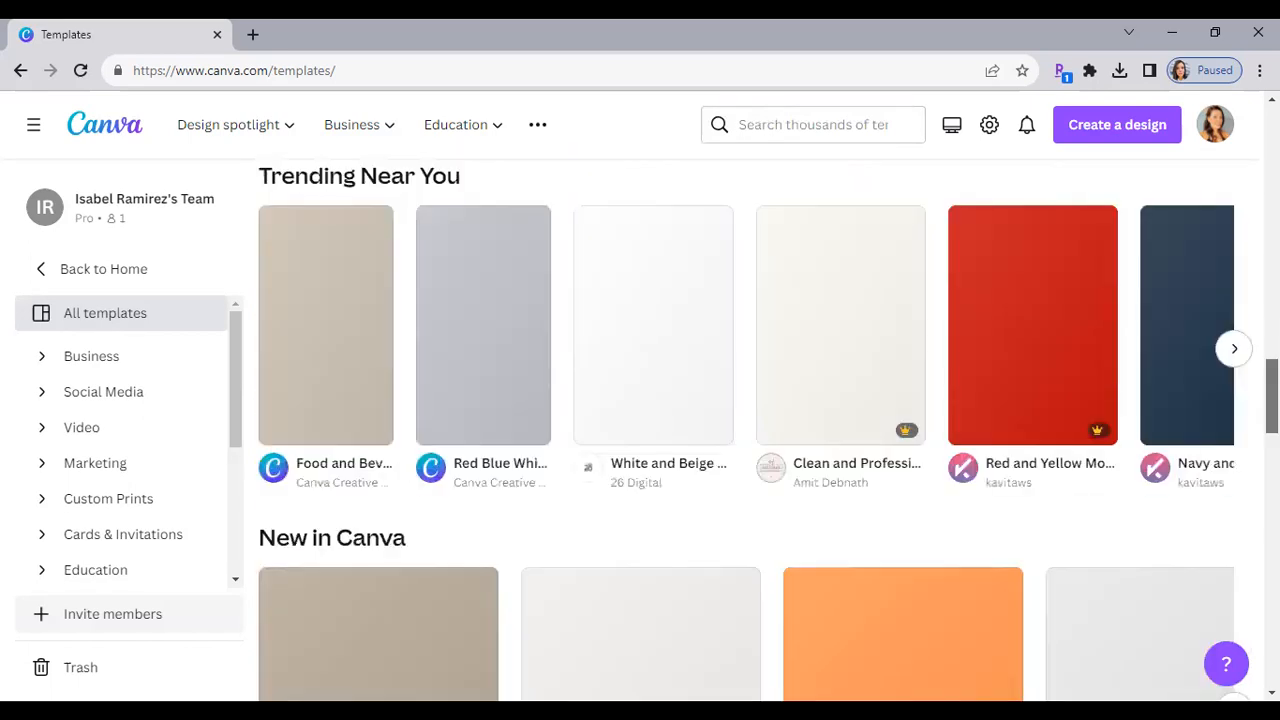
pyautogui.scroll(-3, 746, 430)
pyautogui.scroll(-2, 746, 430)
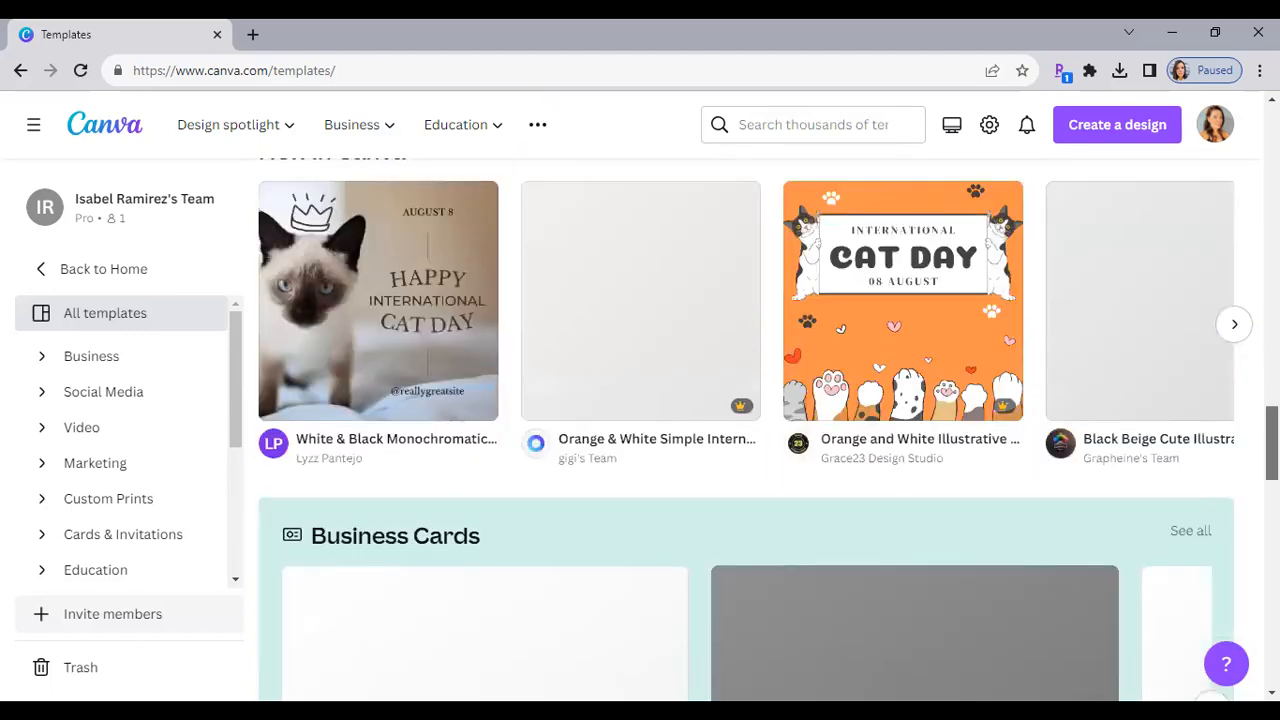
pyautogui.scroll(-4, 746, 430)
pyautogui.scroll(-2, 746, 430)
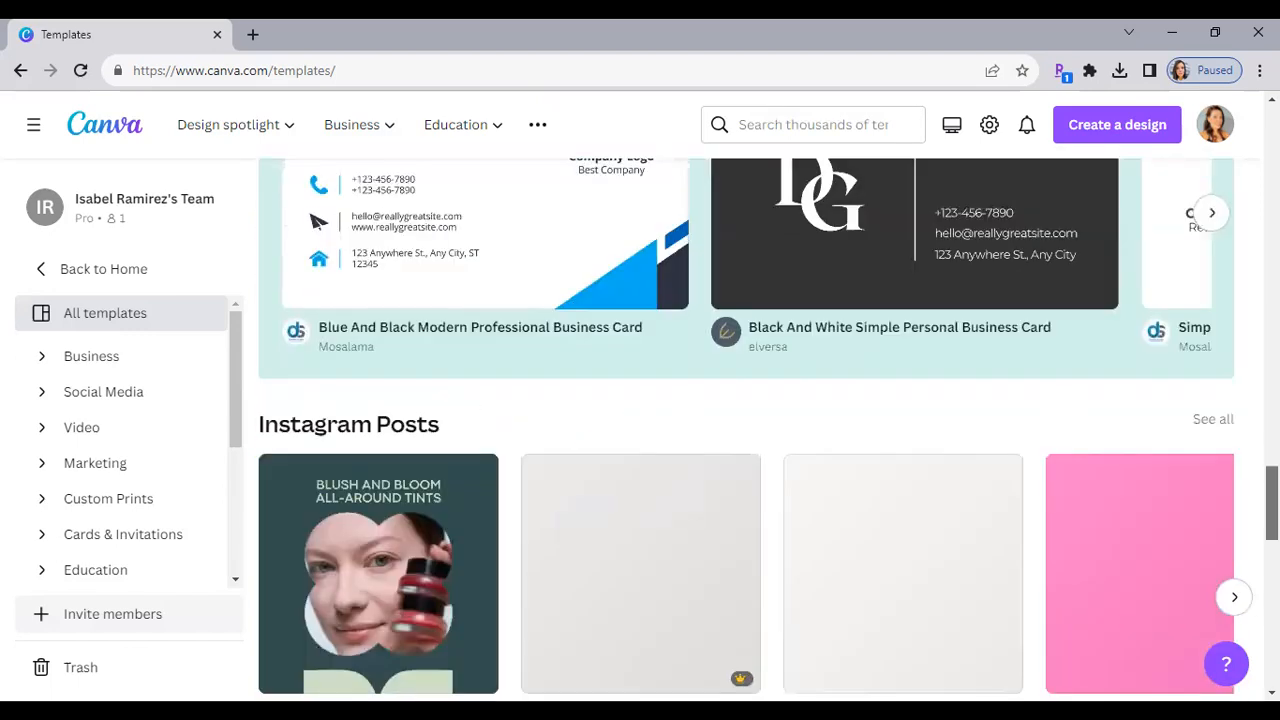
pyautogui.scroll(-8, 746, 430)
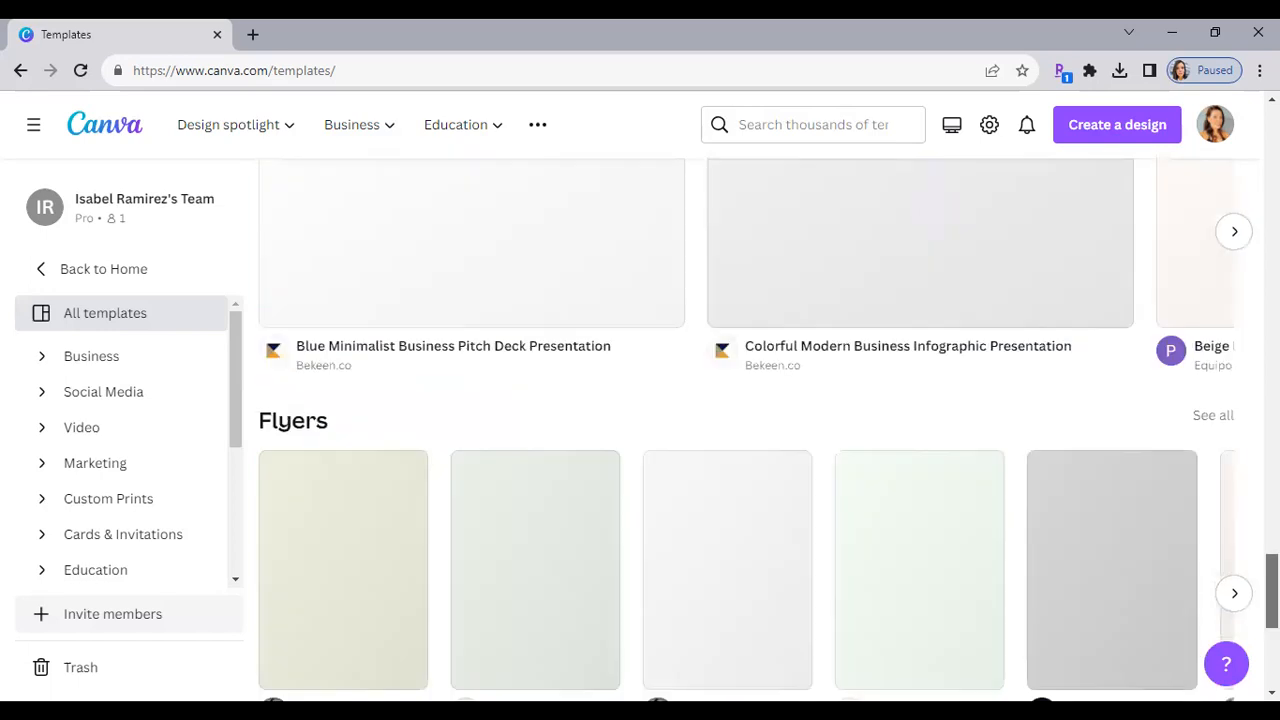
pyautogui.scroll(-4, 746, 430)
pyautogui.scroll(-1, 746, 430)
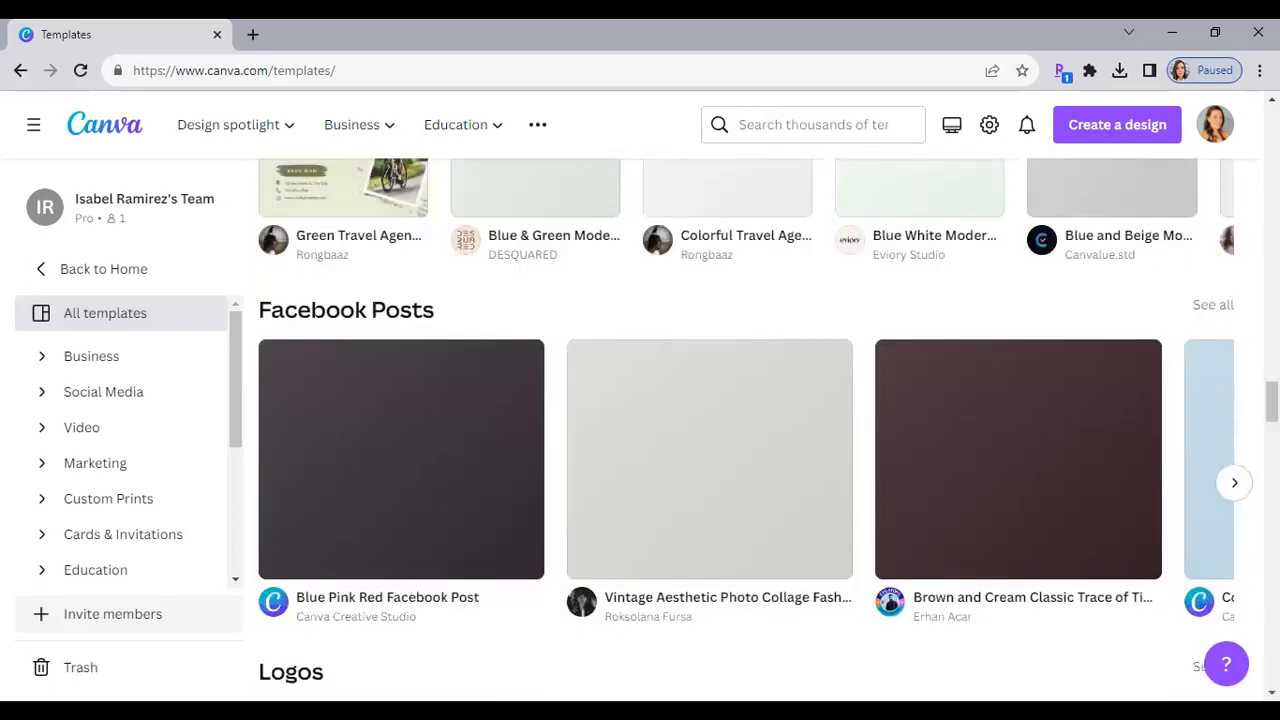
pyautogui.scroll(-6, 746, 430)
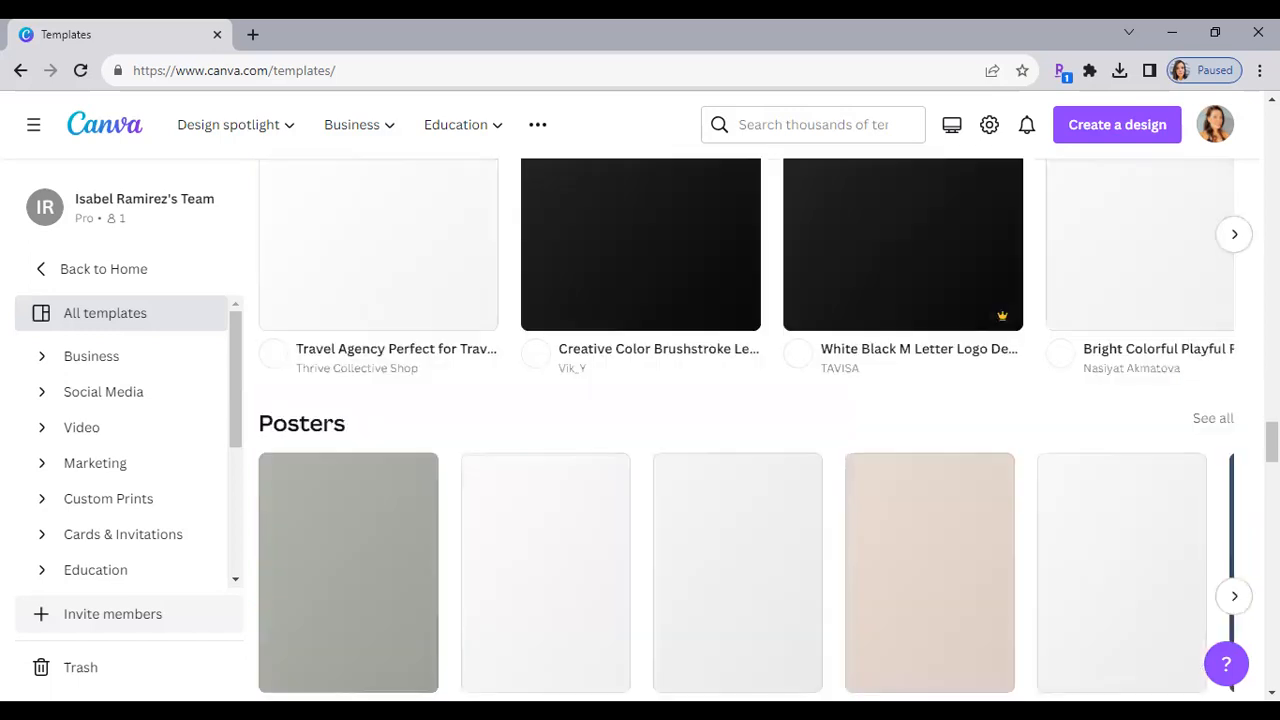
pyautogui.scroll(-4, 746, 430)
pyautogui.scroll(-5, 746, 430)
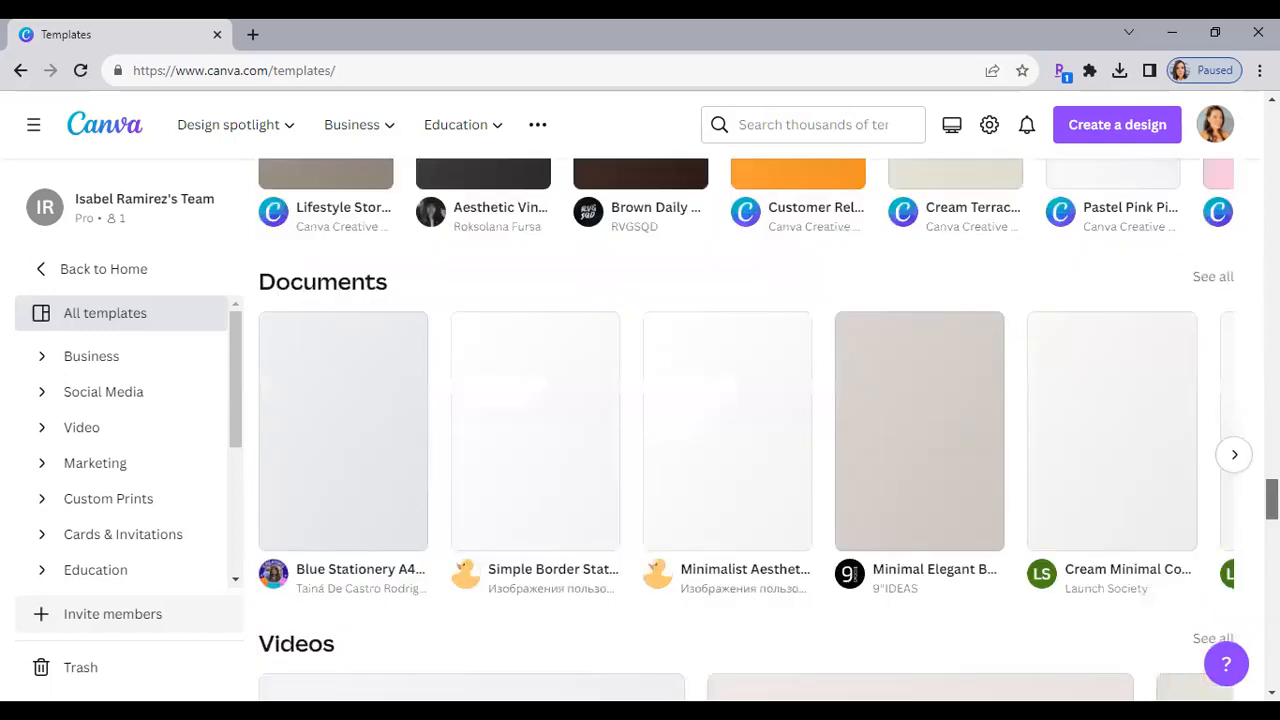
pyautogui.moveTo(1271, 499); pyautogui.dragTo(1271, 126)
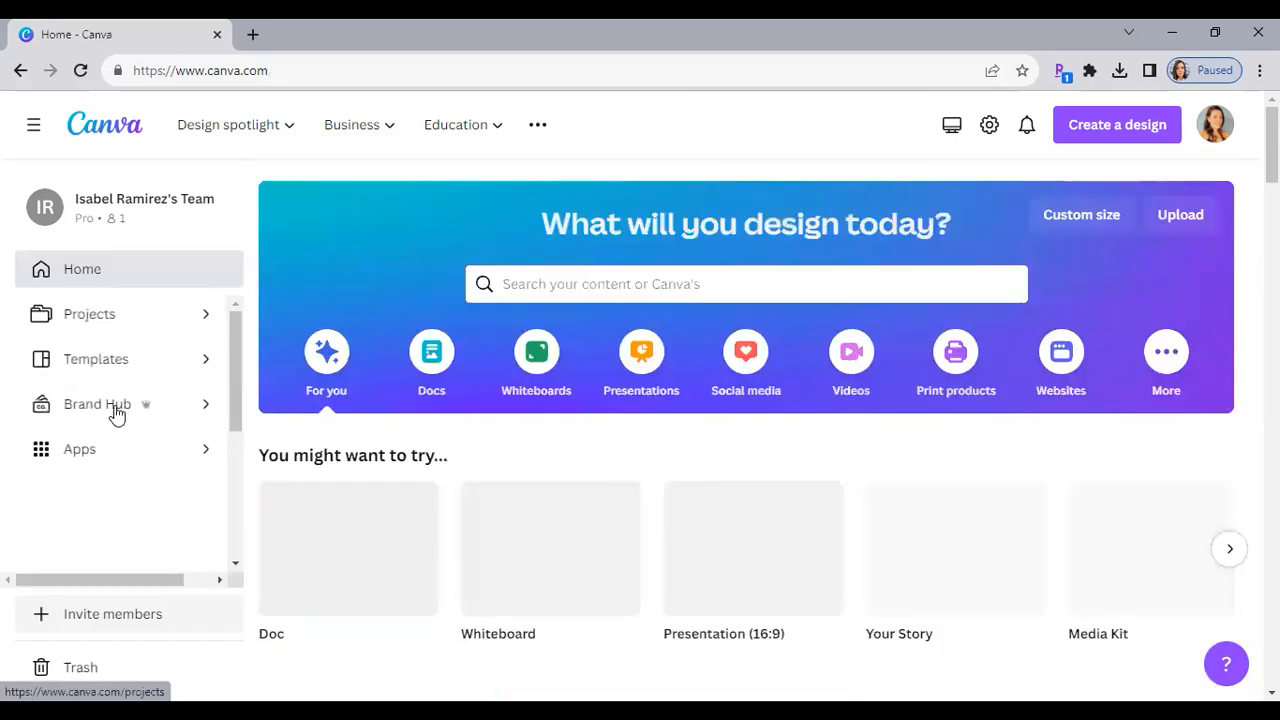
# - Open the Trip Ignite brand kit from the Brand Hub
pyautogui.click(115, 410)
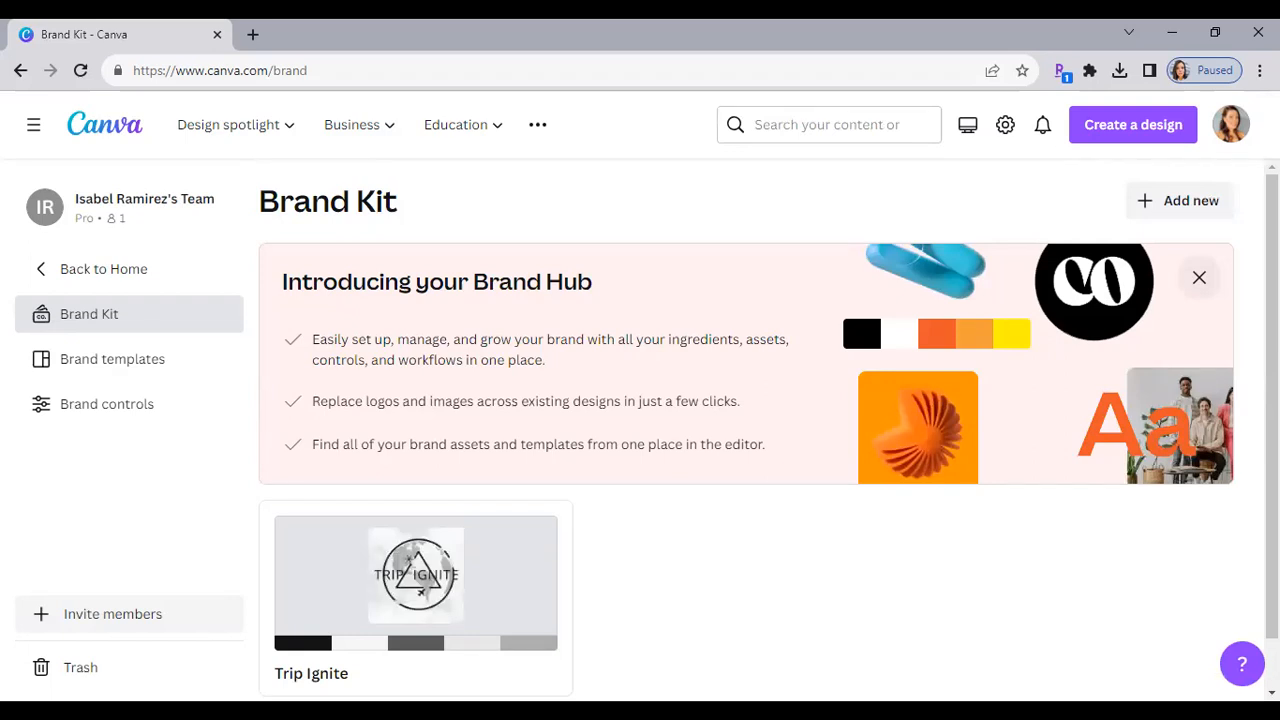
pyautogui.scroll(-1, 768, 428)
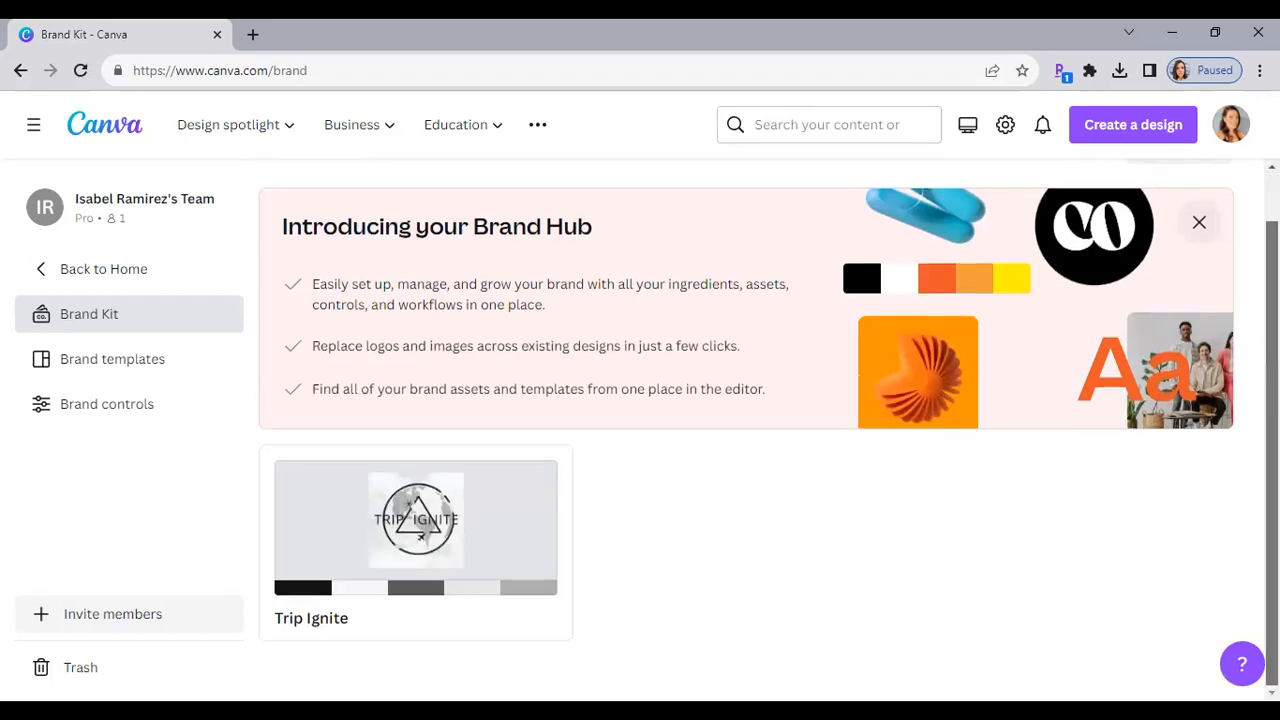
pyautogui.click(463, 543)
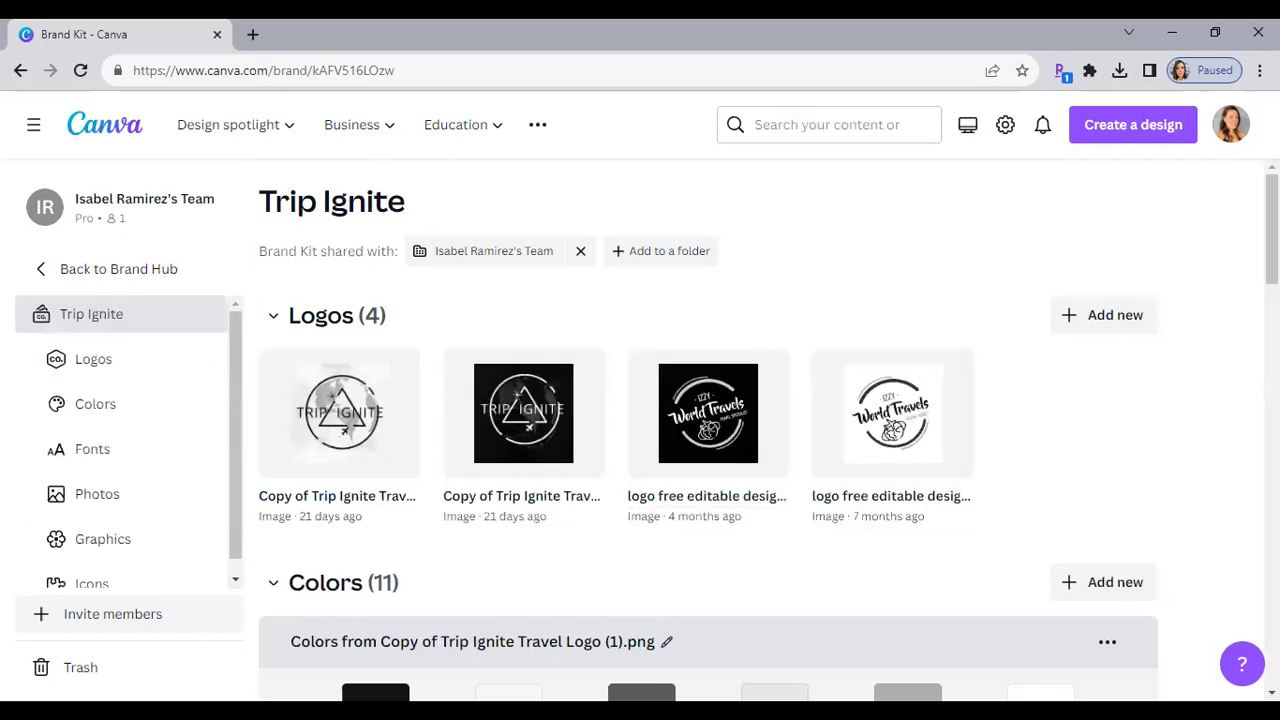
# - Examine the logos, color palettes and font styles stored in the Trip Ignite brand kit
pyautogui.scroll(-4, 708, 430)
pyautogui.scroll(-5, 708, 430)
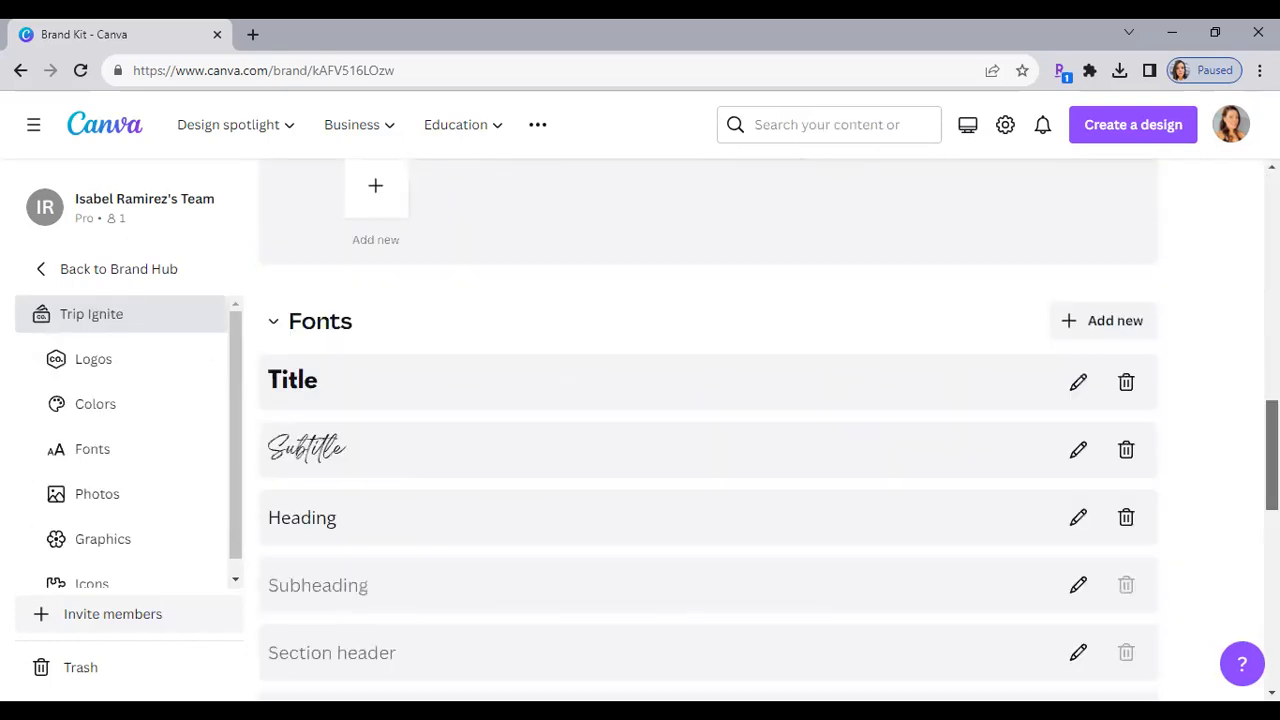
pyautogui.scroll(-1, 352, 194)
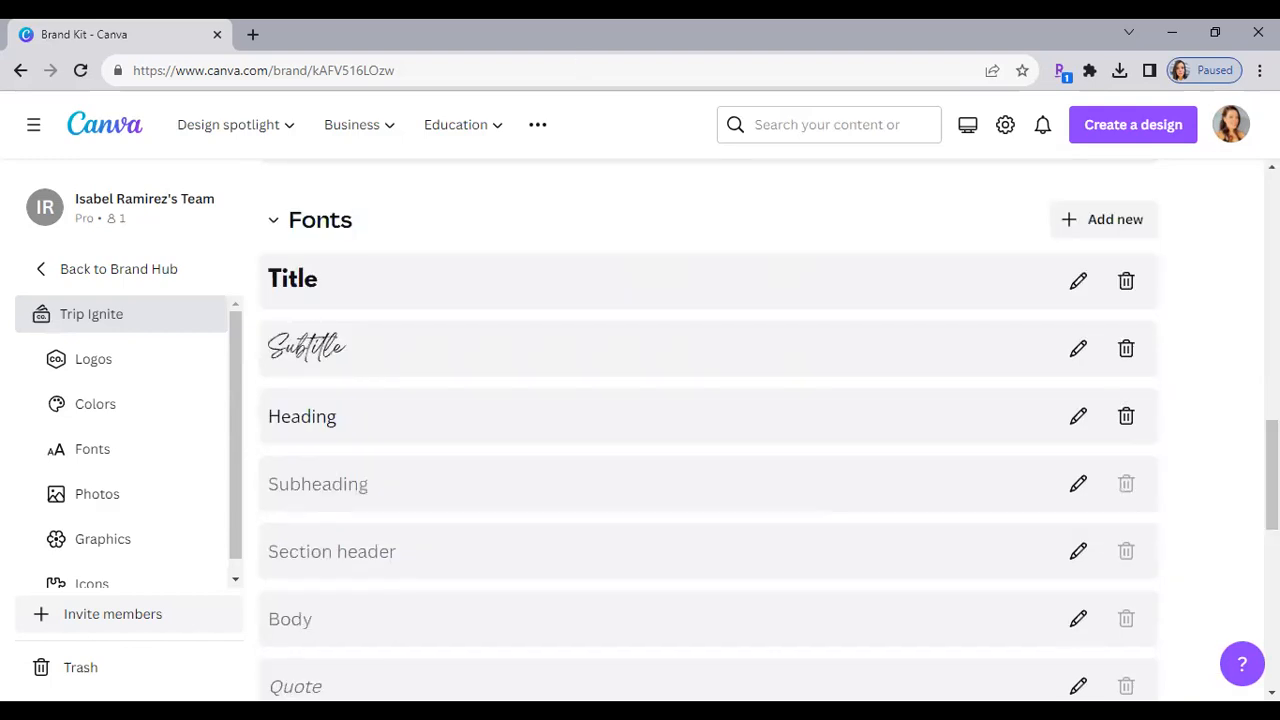
pyautogui.scroll(-1, 708, 430)
pyautogui.scroll(2, 708, 430)
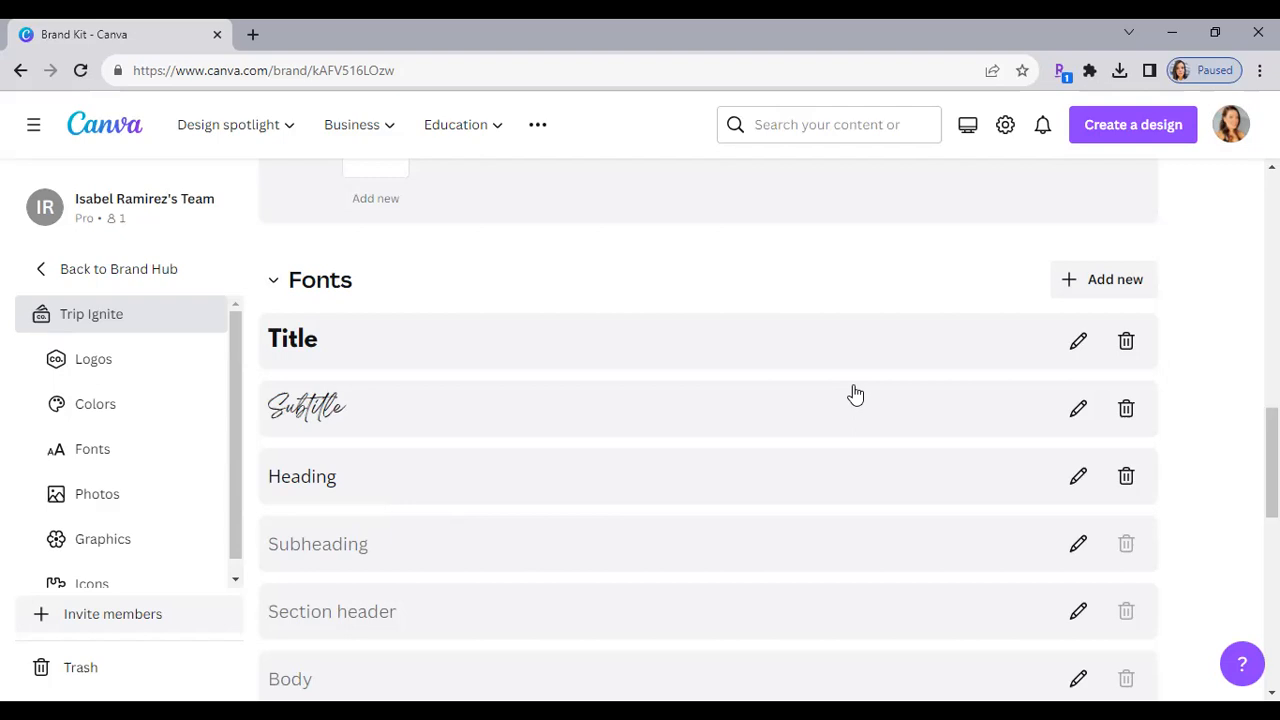
pyautogui.scroll(-3, 855, 395)
pyautogui.scroll(11, 708, 430)
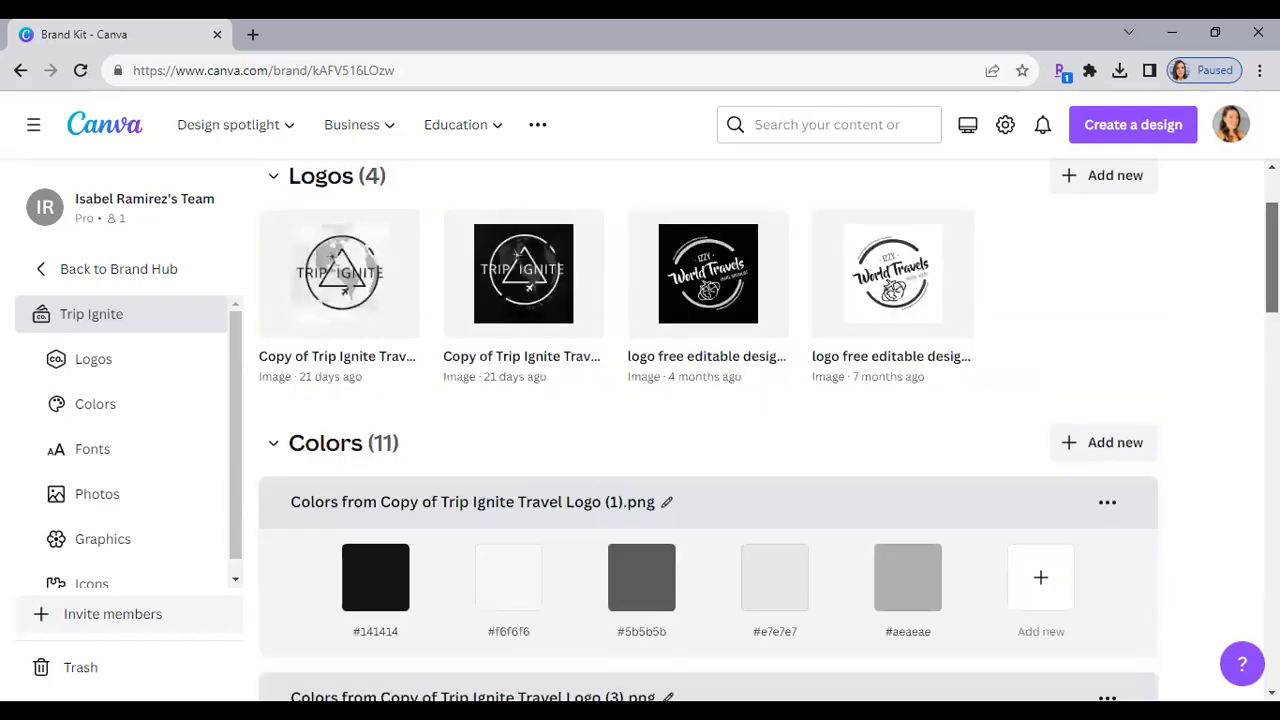
pyautogui.scroll(1, 708, 430)
pyautogui.scroll(2, 762, 446)
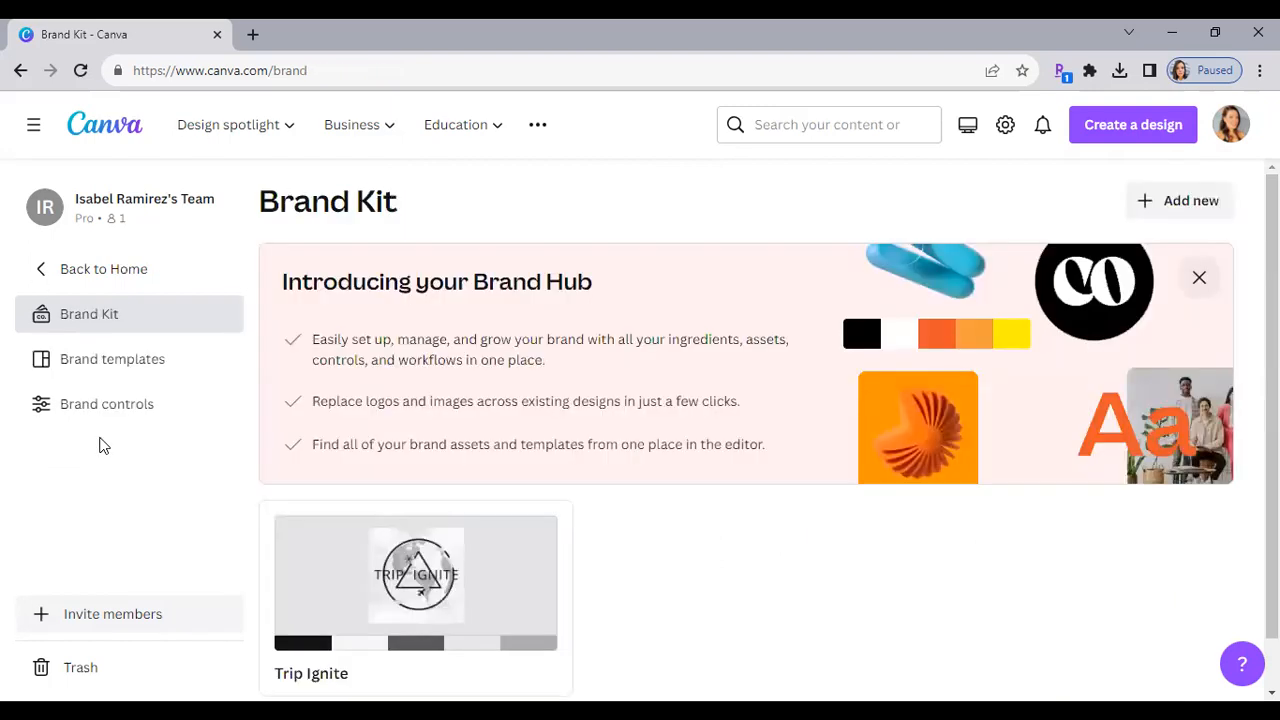
# - Return to the home page, open the Apps directory and look through its trending, new, productivity and design essentials apps
pyautogui.click(45, 278)
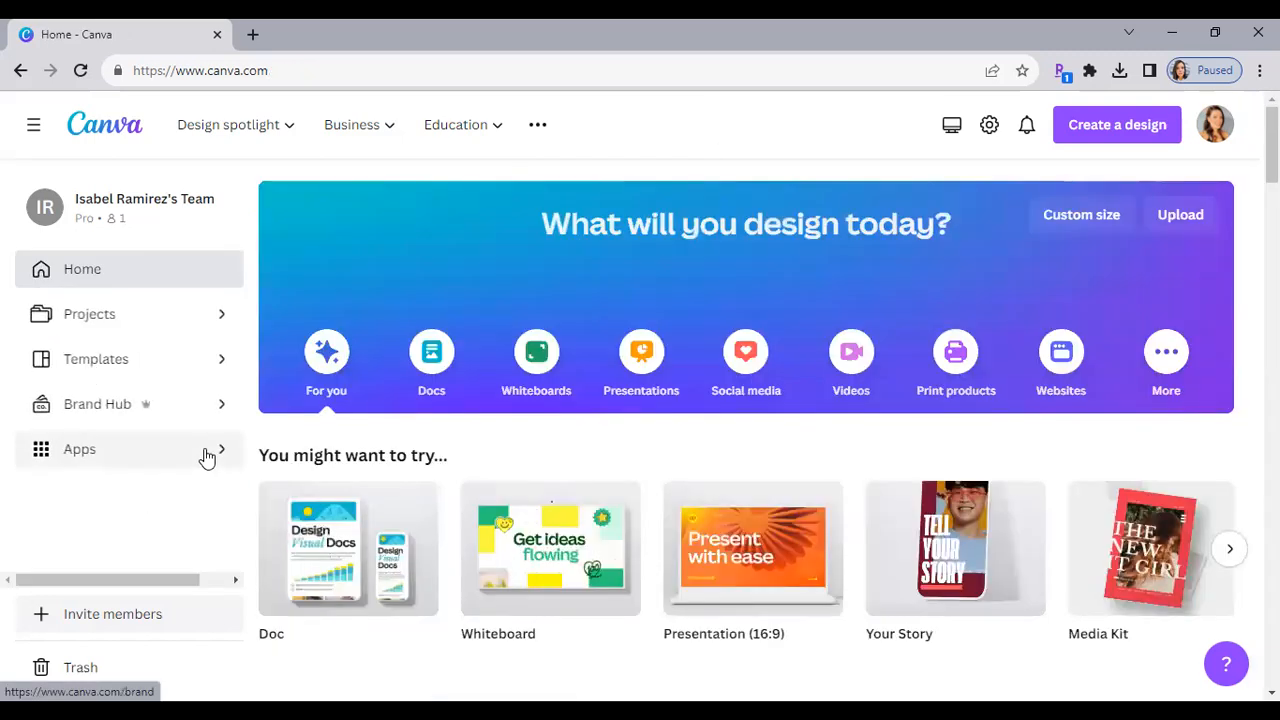
pyautogui.click(207, 457)
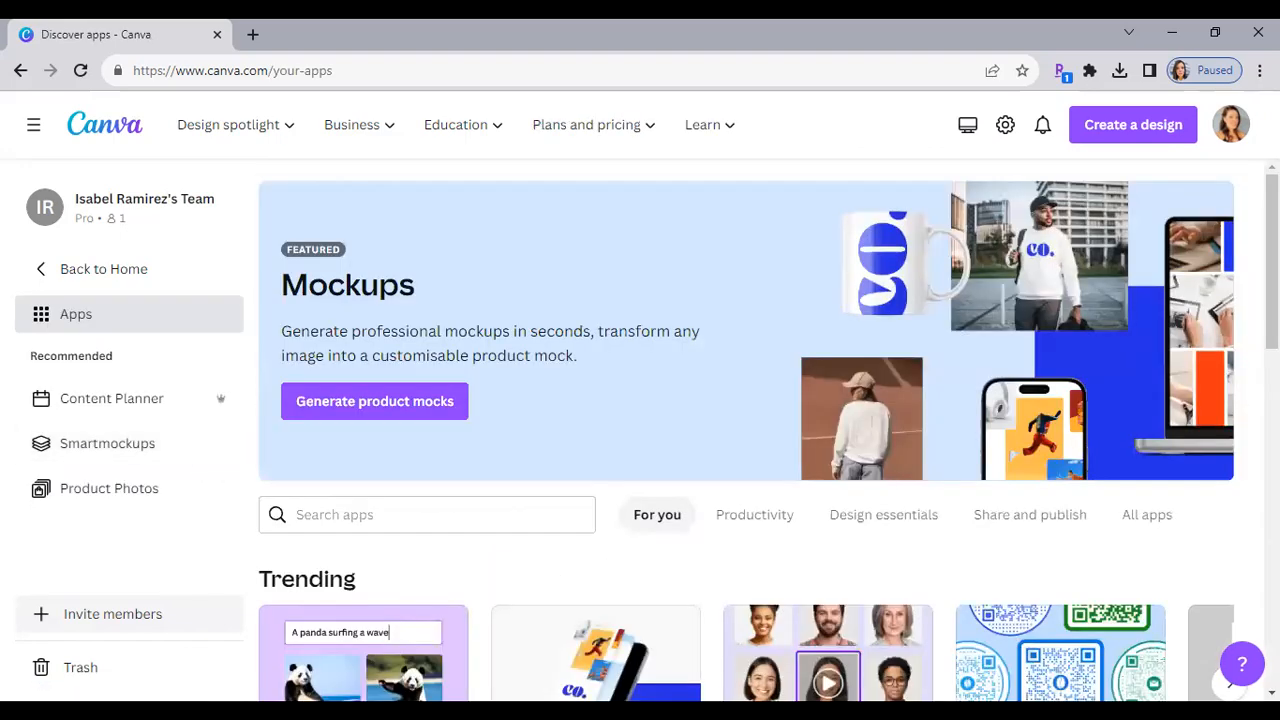
pyautogui.scroll(-3, 746, 400)
pyautogui.scroll(-1, 1053, 402)
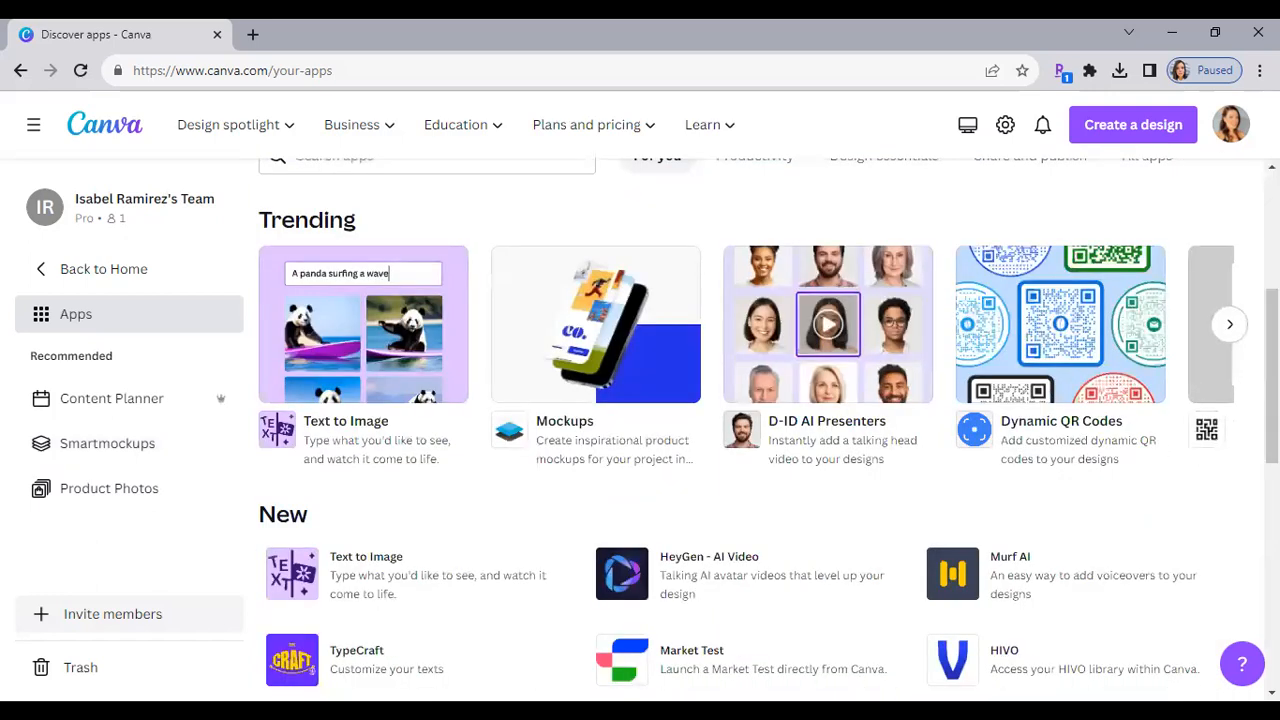
pyautogui.scroll(-1, 769, 430)
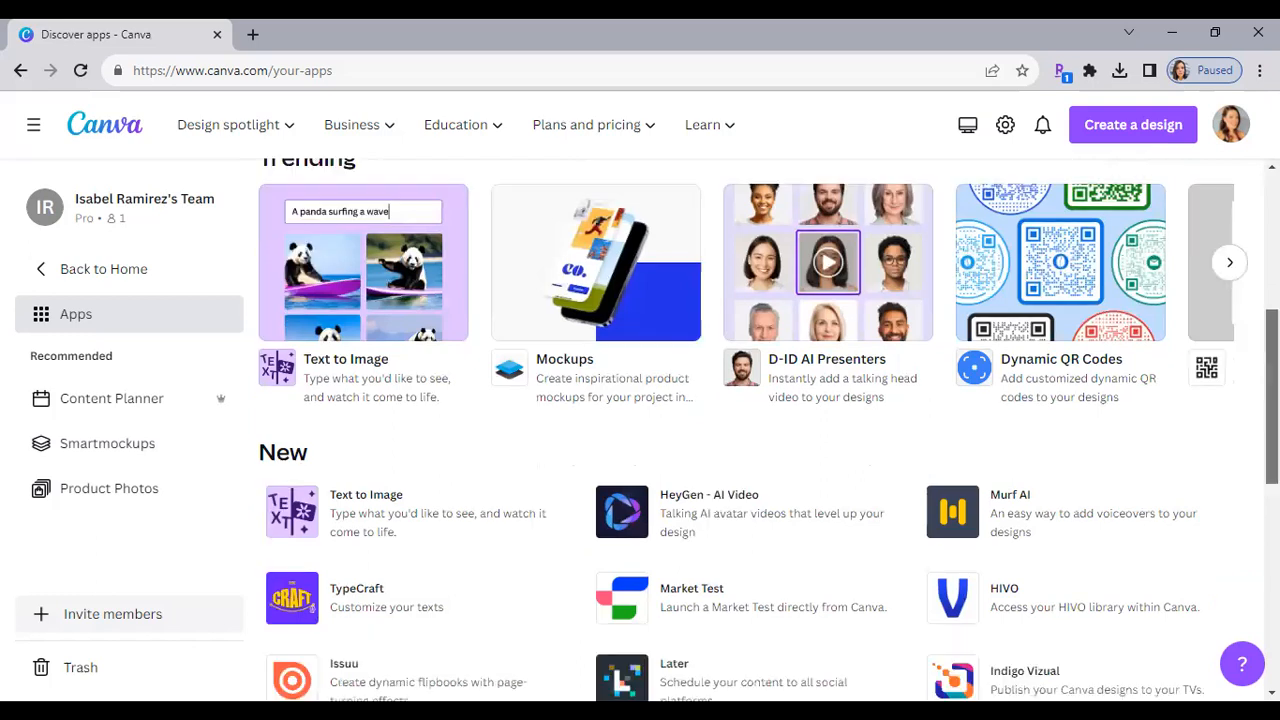
pyautogui.scroll(-3, 750, 420)
pyautogui.scroll(-1, 750, 420)
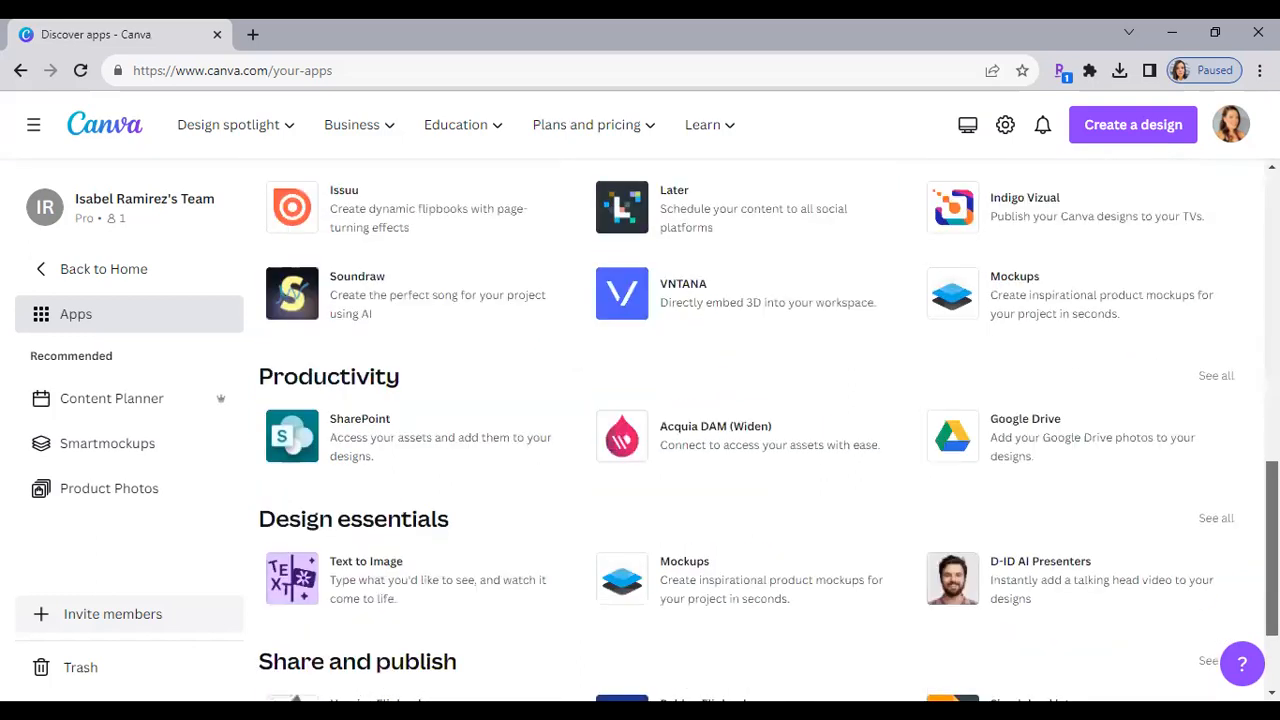
pyautogui.scroll(8, 750, 420)
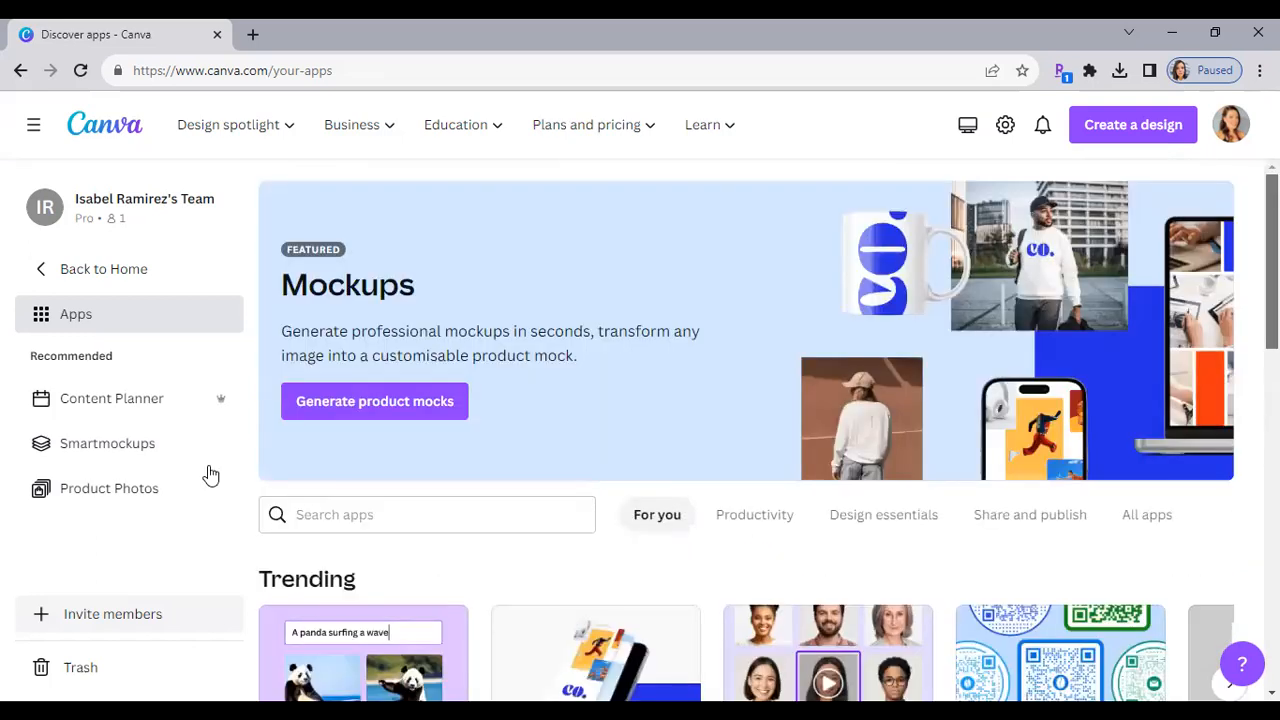
# - Open the Content Planner and look over the August 2023 calendar
pyautogui.click(136, 414)
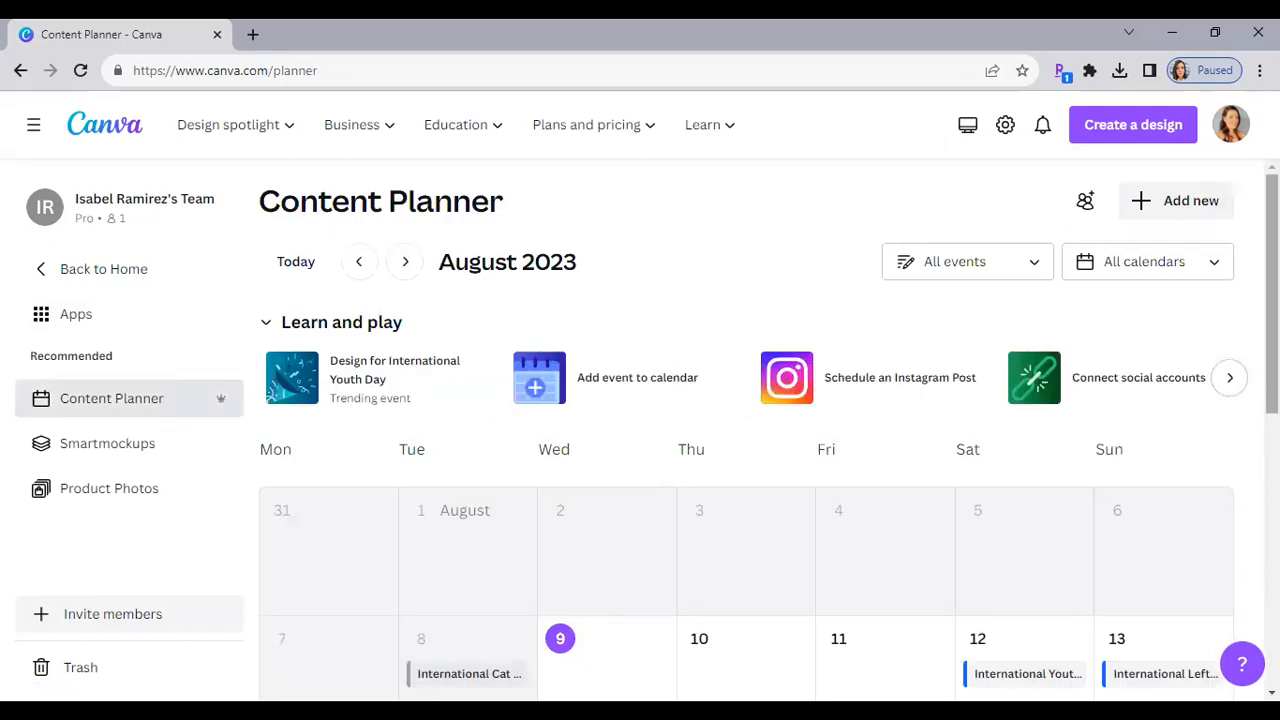
pyautogui.scroll(-3, 746, 430)
pyautogui.scroll(-2, 746, 430)
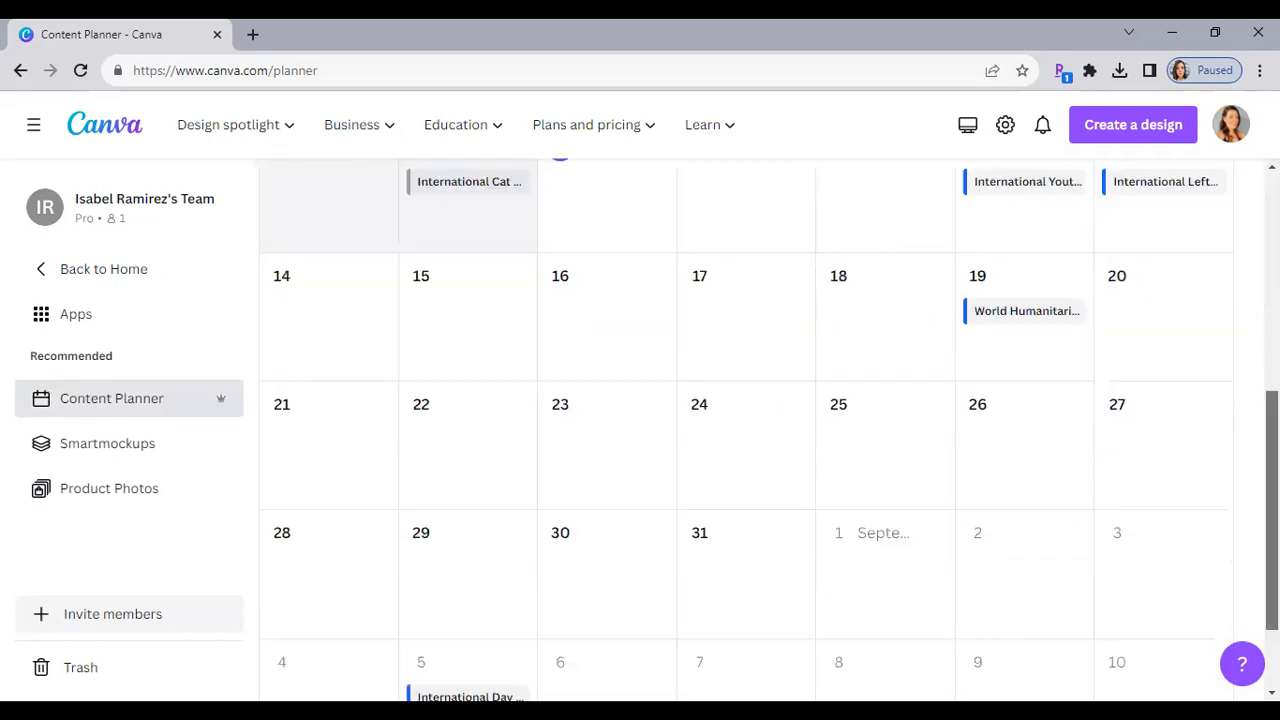
pyautogui.scroll(4, 746, 430)
pyautogui.scroll(1, 997, 329)
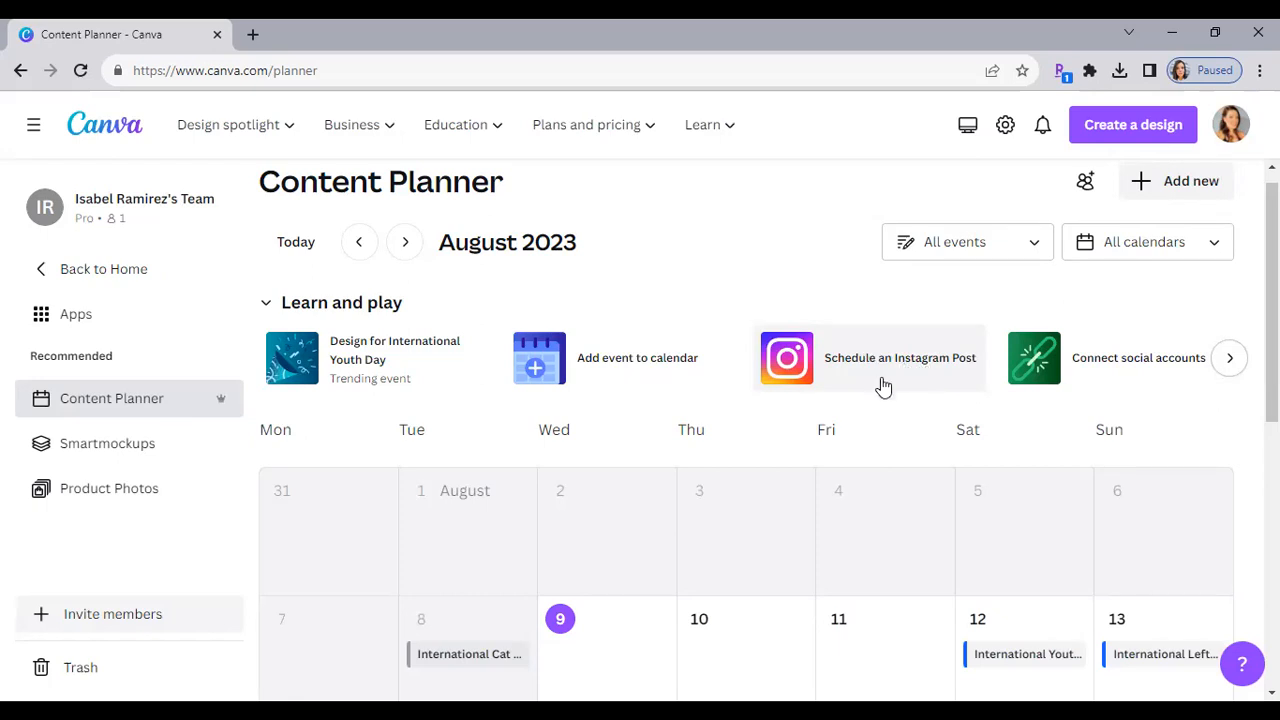
# - Look through the August 2023 planner calendar, view the new post form for August 10 and close it without saving
pyautogui.scroll(-3, 800, 346)
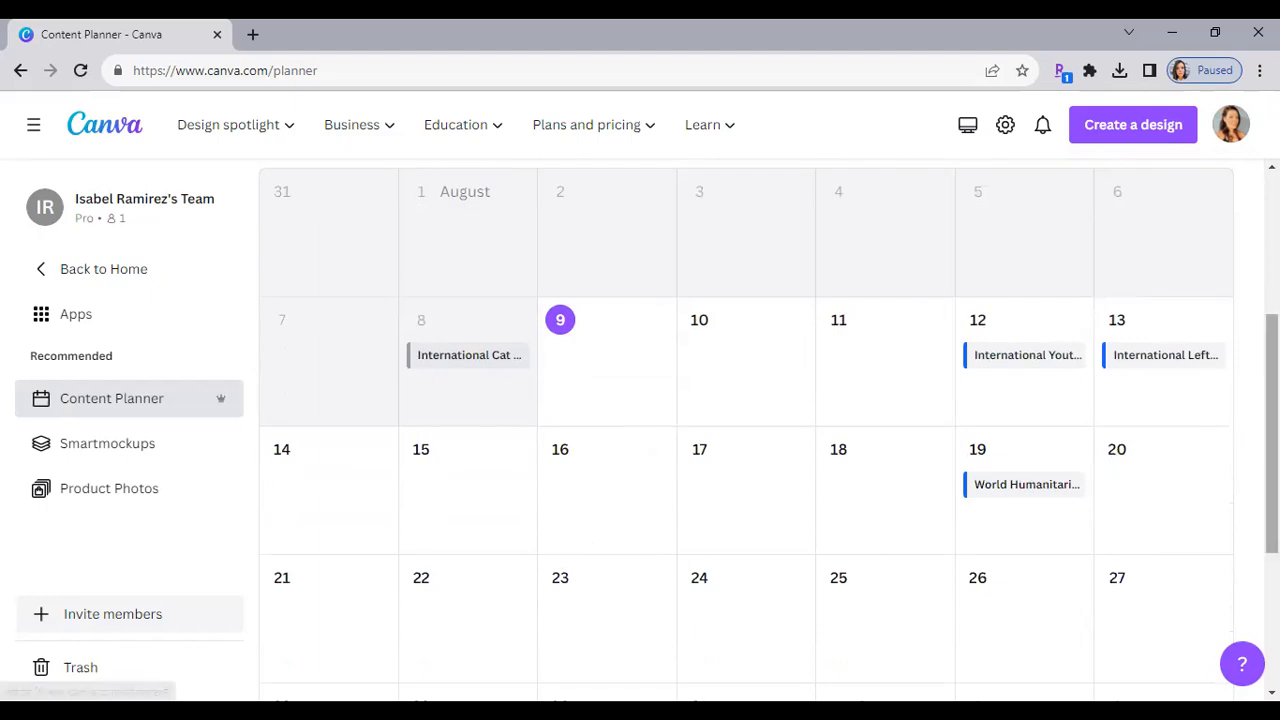
pyautogui.scroll(-1, 745, 251)
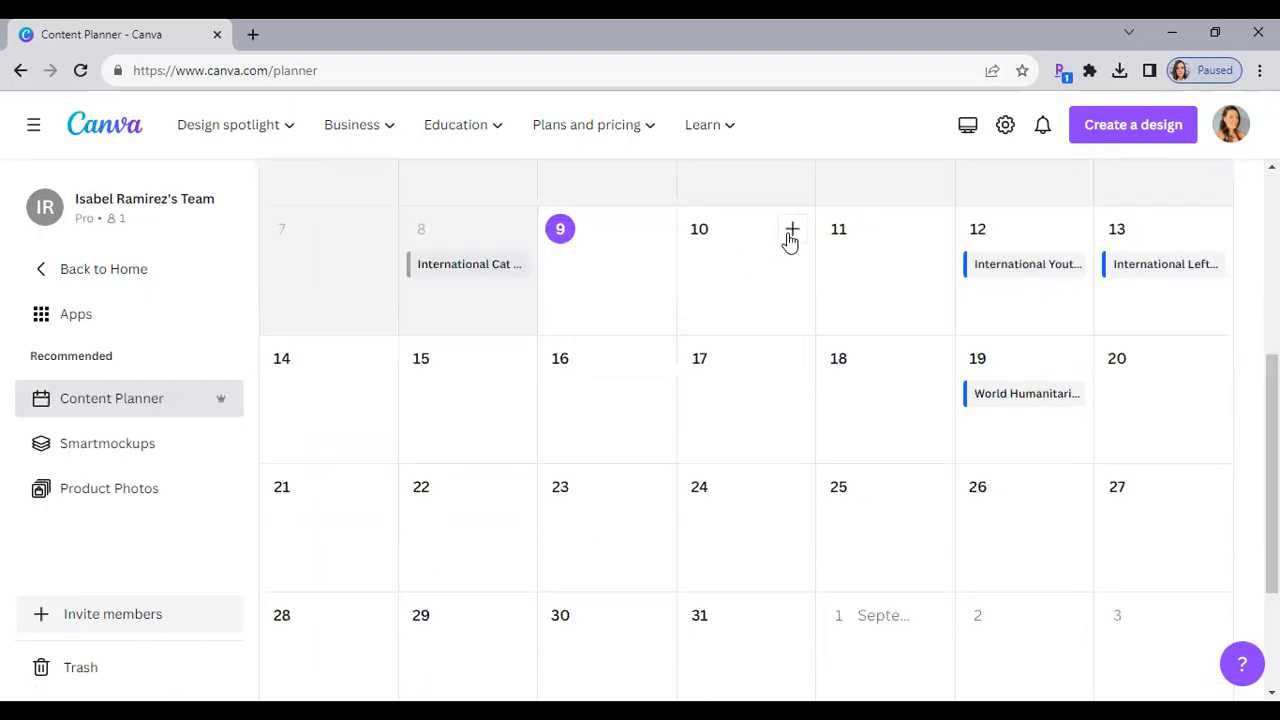
pyautogui.click(787, 238)
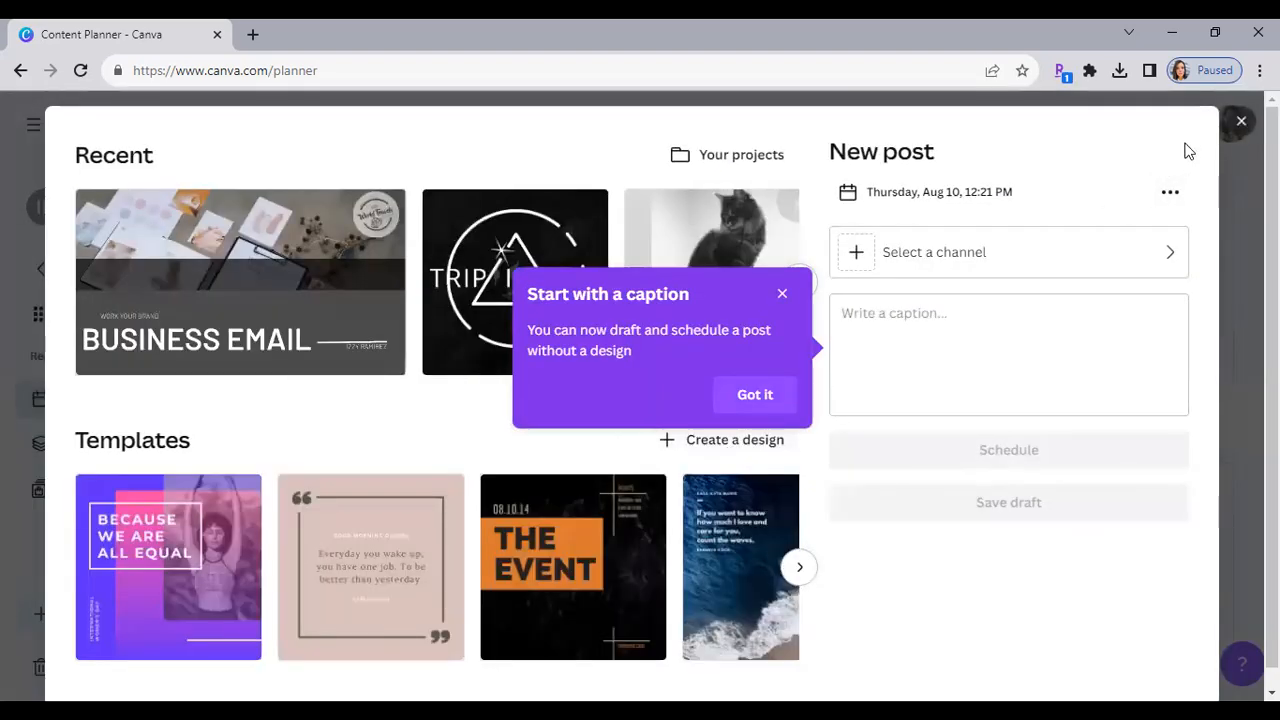
pyautogui.click(1240, 121)
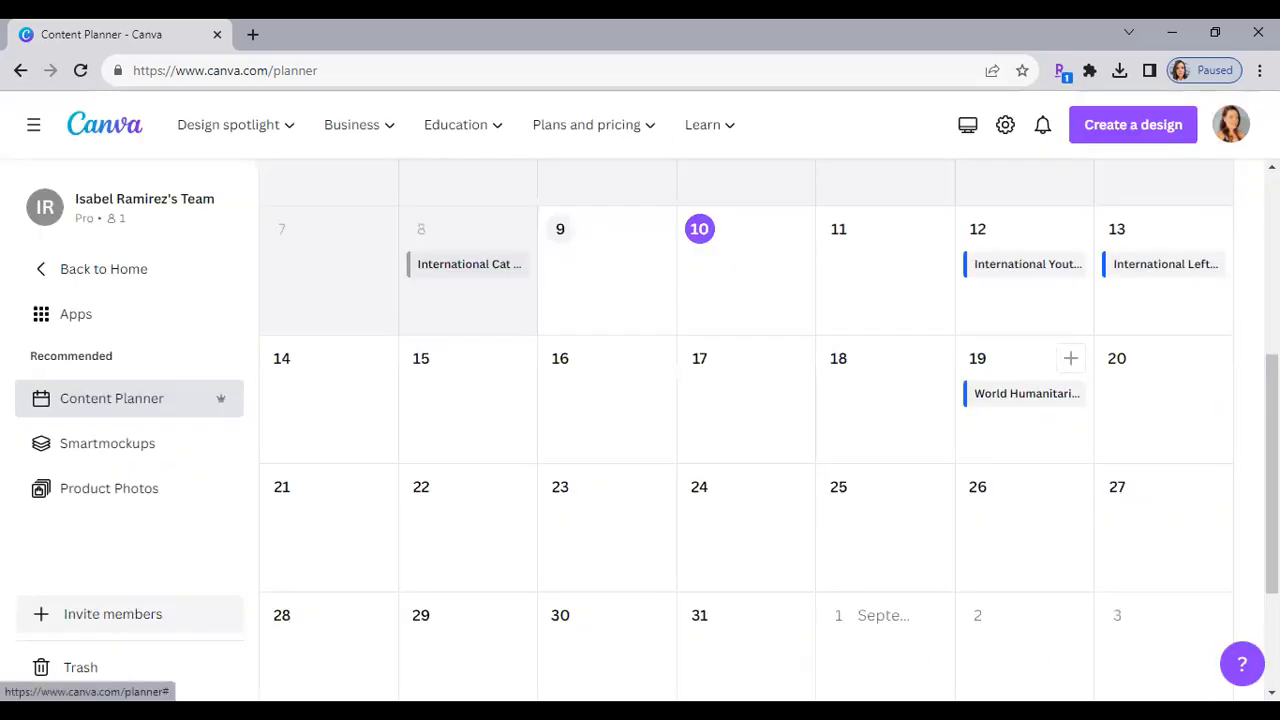
pyautogui.scroll(-2, 1000, 470)
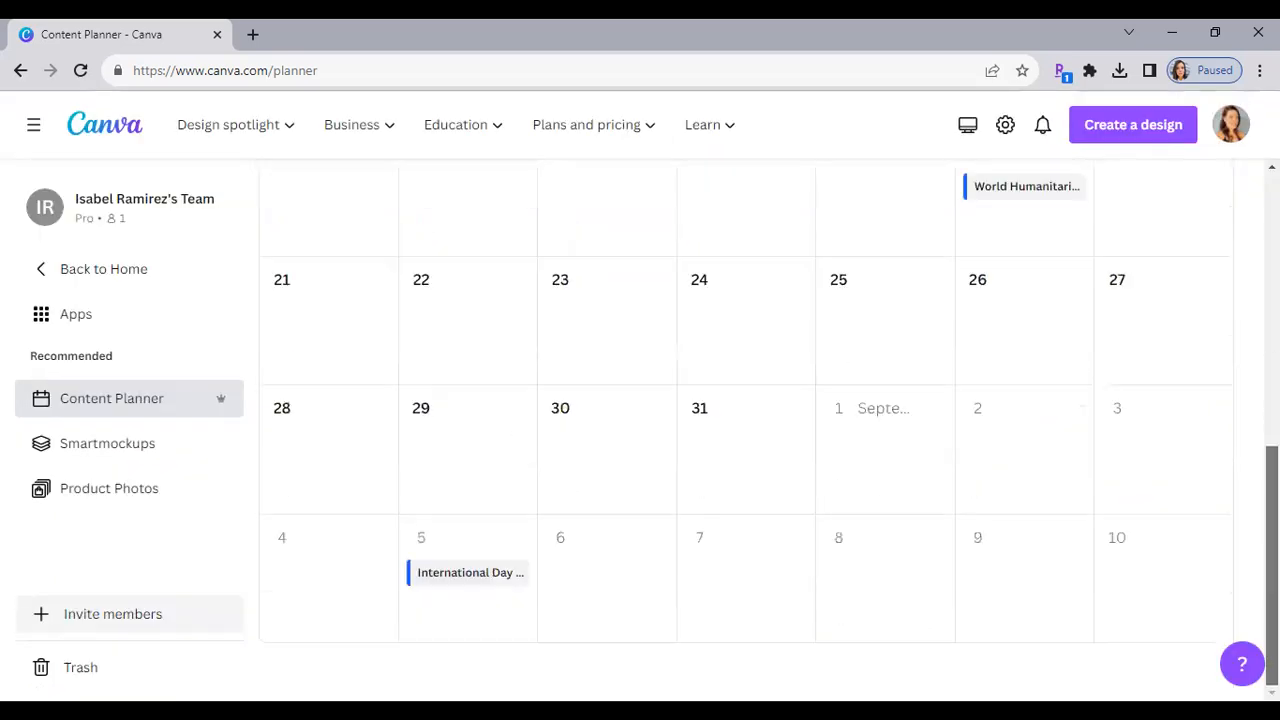
pyautogui.scroll(6, 745, 430)
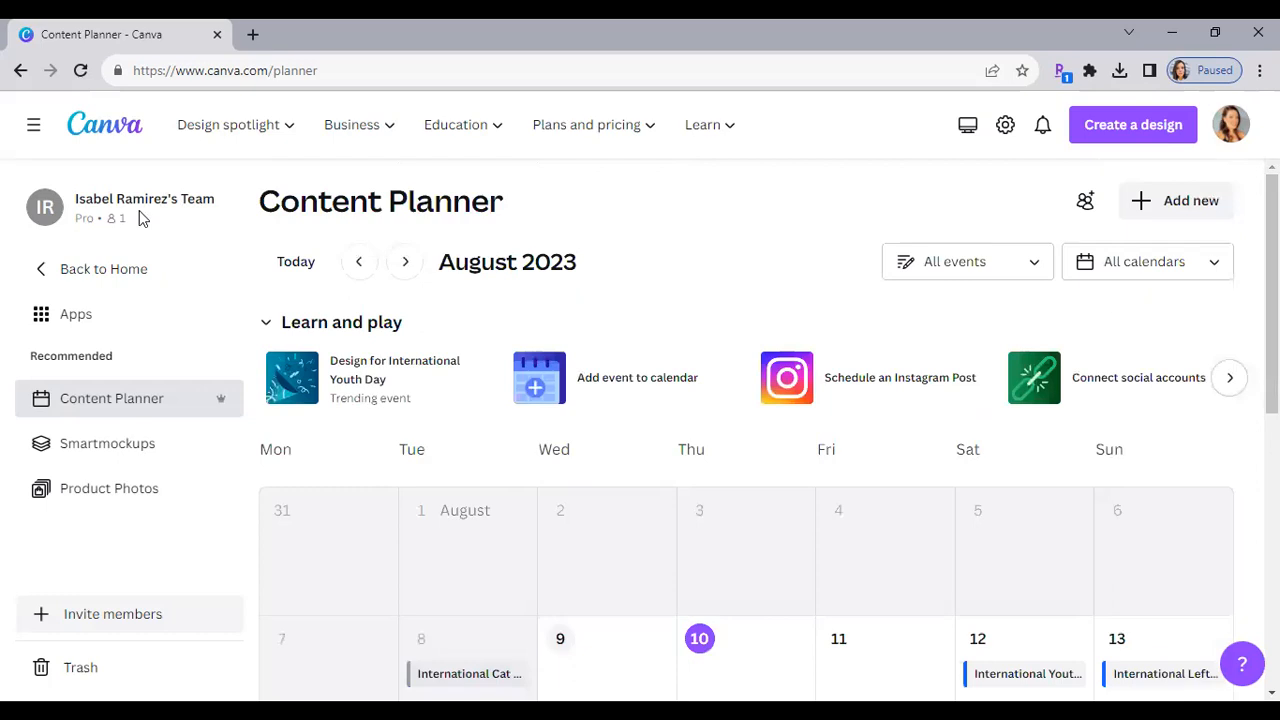
# - Return to the home page, search for "logo" and open the Logo template category
pyautogui.click(42, 278)
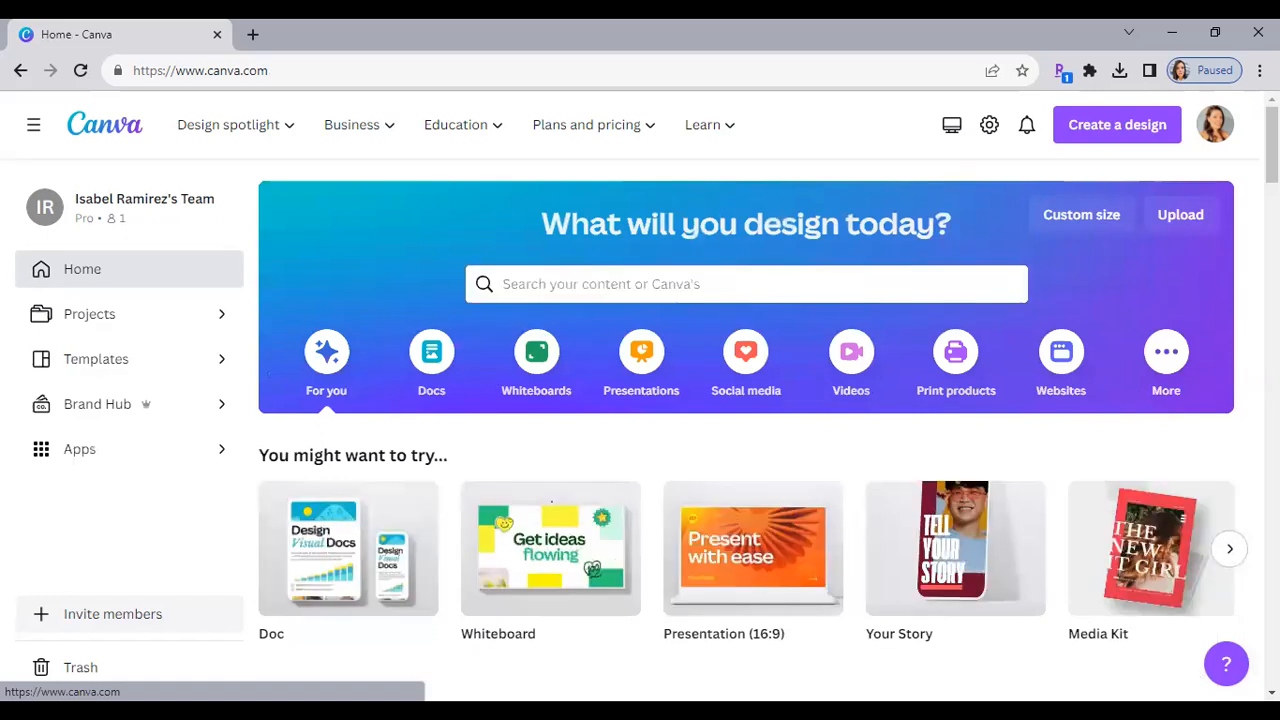
pyautogui.scroll(-5, 703, 296)
pyautogui.scroll(5, 703, 296)
pyautogui.click(703, 290)
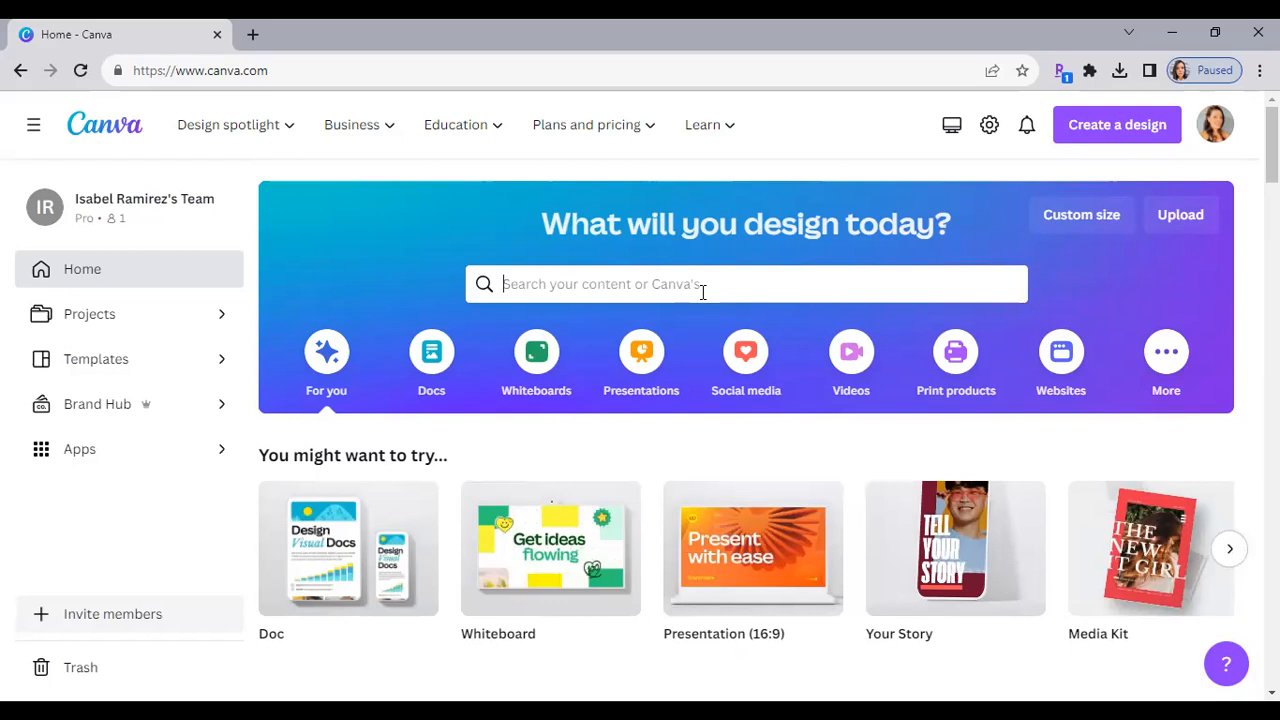
pyautogui.write('logo')
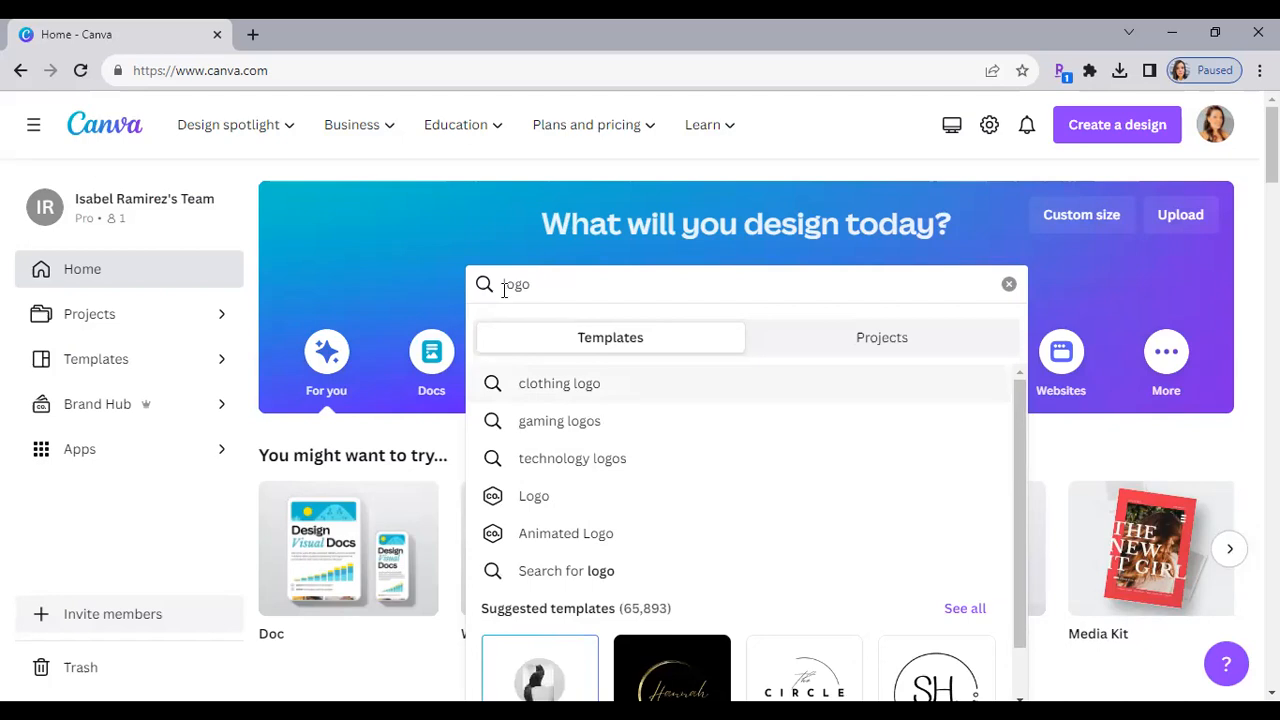
pyautogui.click(517, 524)
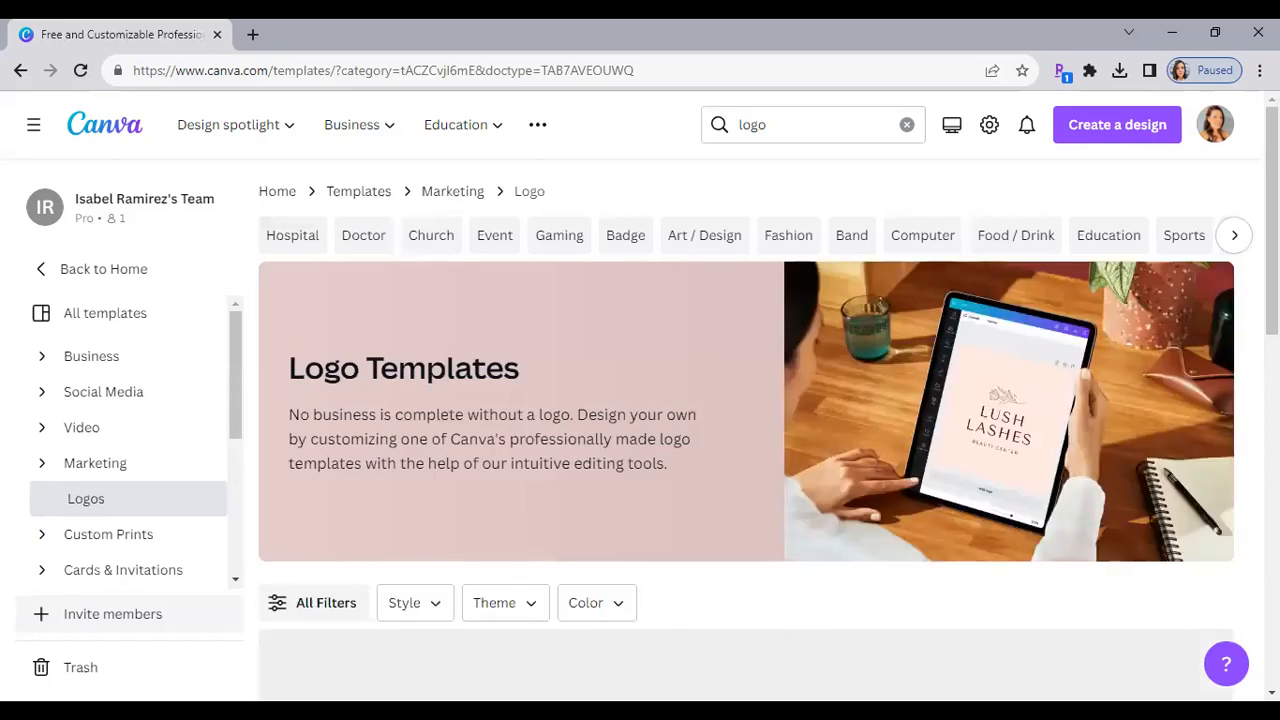
# - Browse the available logo templates and return to the start of the Logo Templates page
pyautogui.scroll(-3, 746, 430)
pyautogui.scroll(-1, 746, 430)
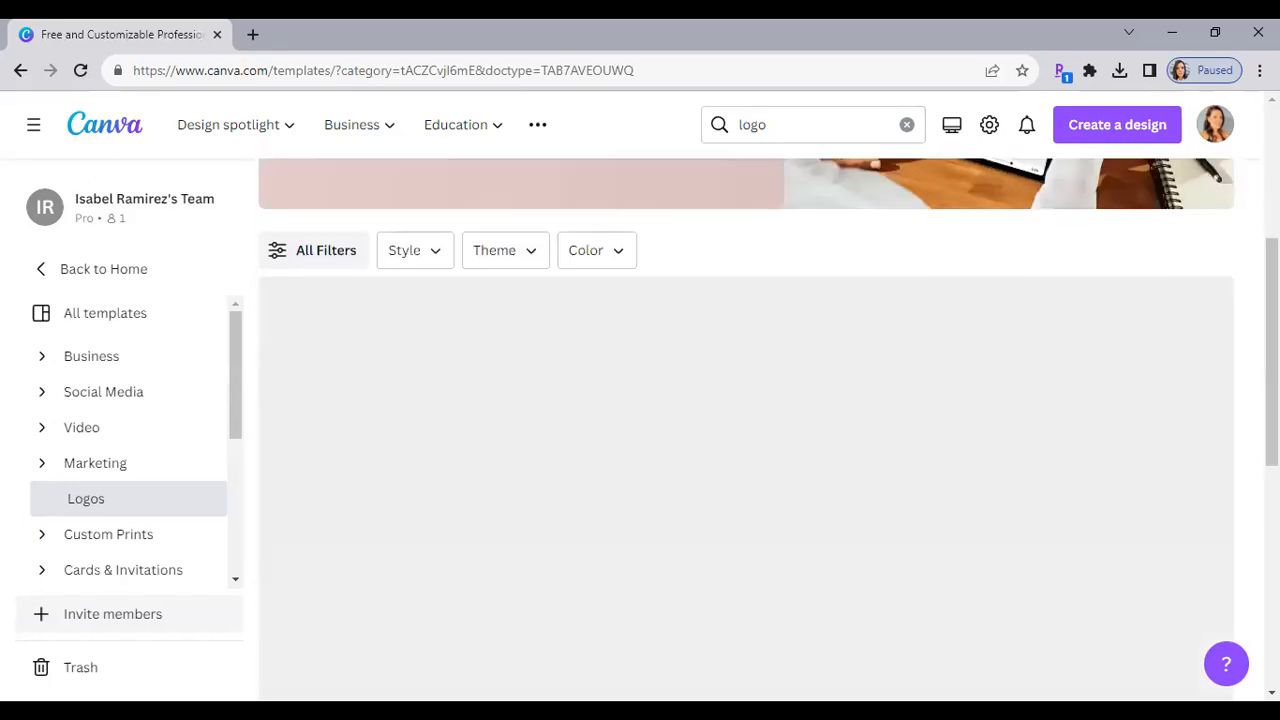
pyautogui.scroll(-3, 746, 430)
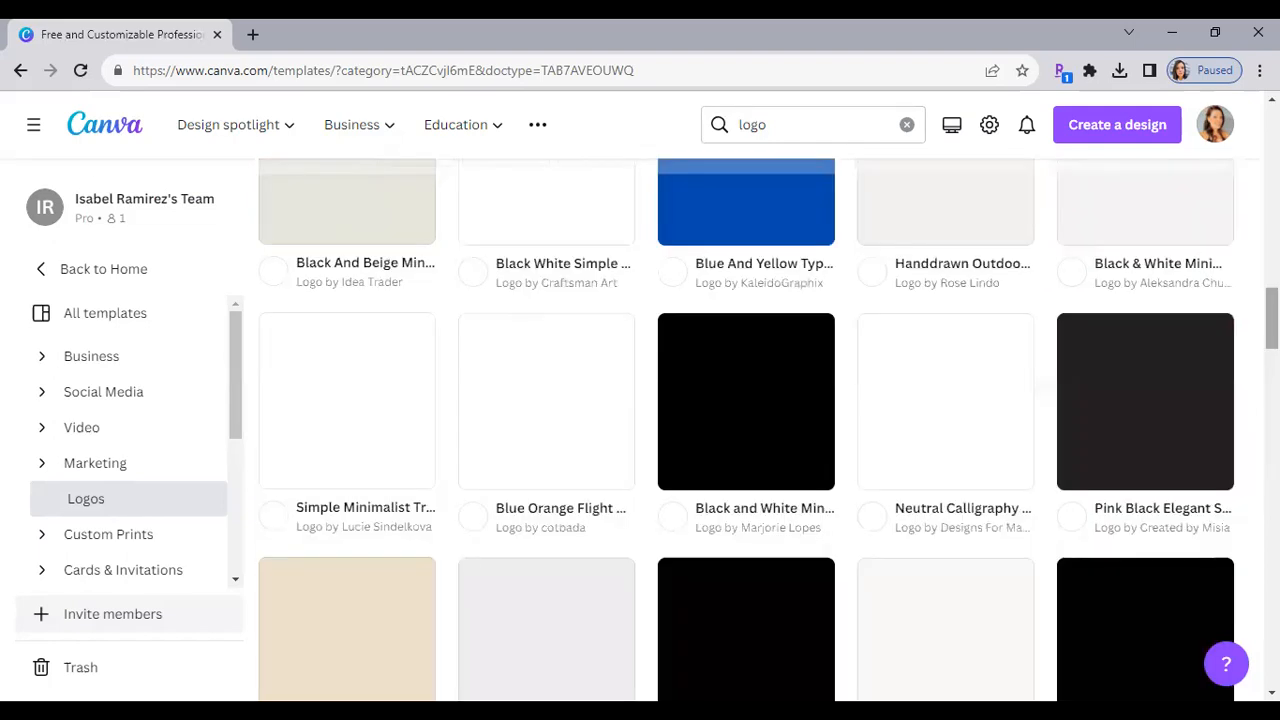
pyautogui.scroll(3, 746, 430)
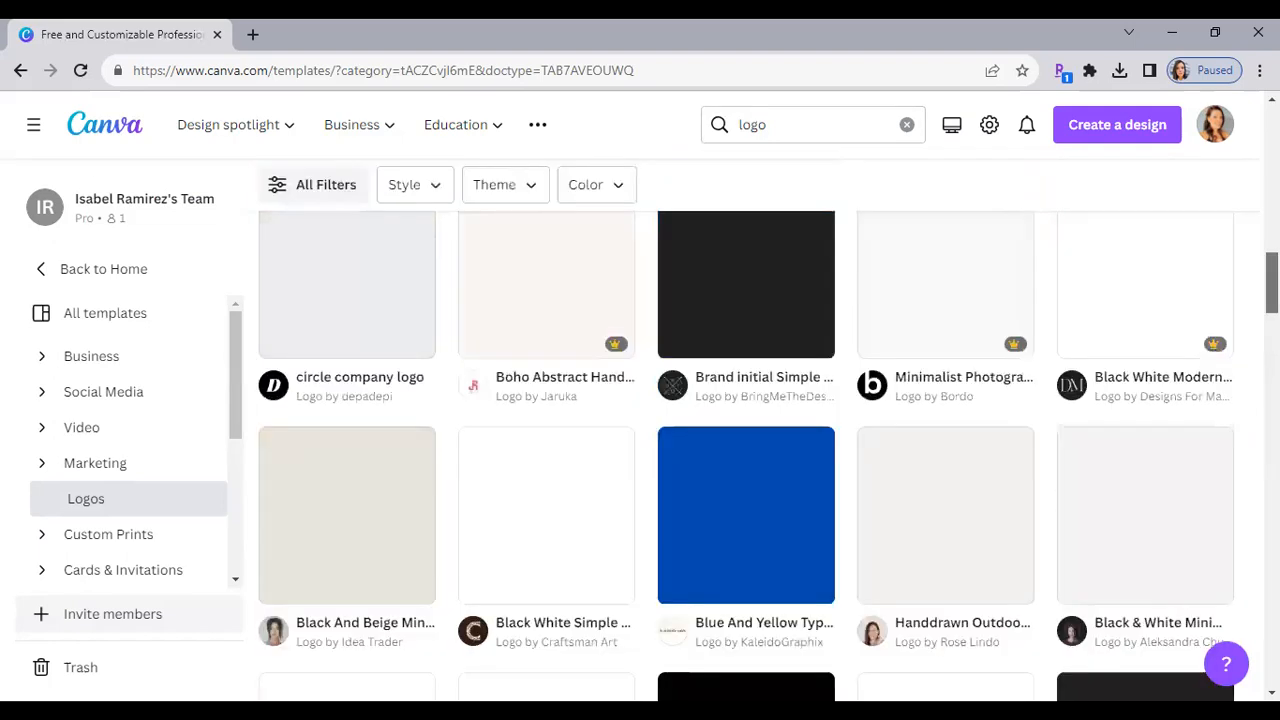
pyautogui.scroll(5, 746, 430)
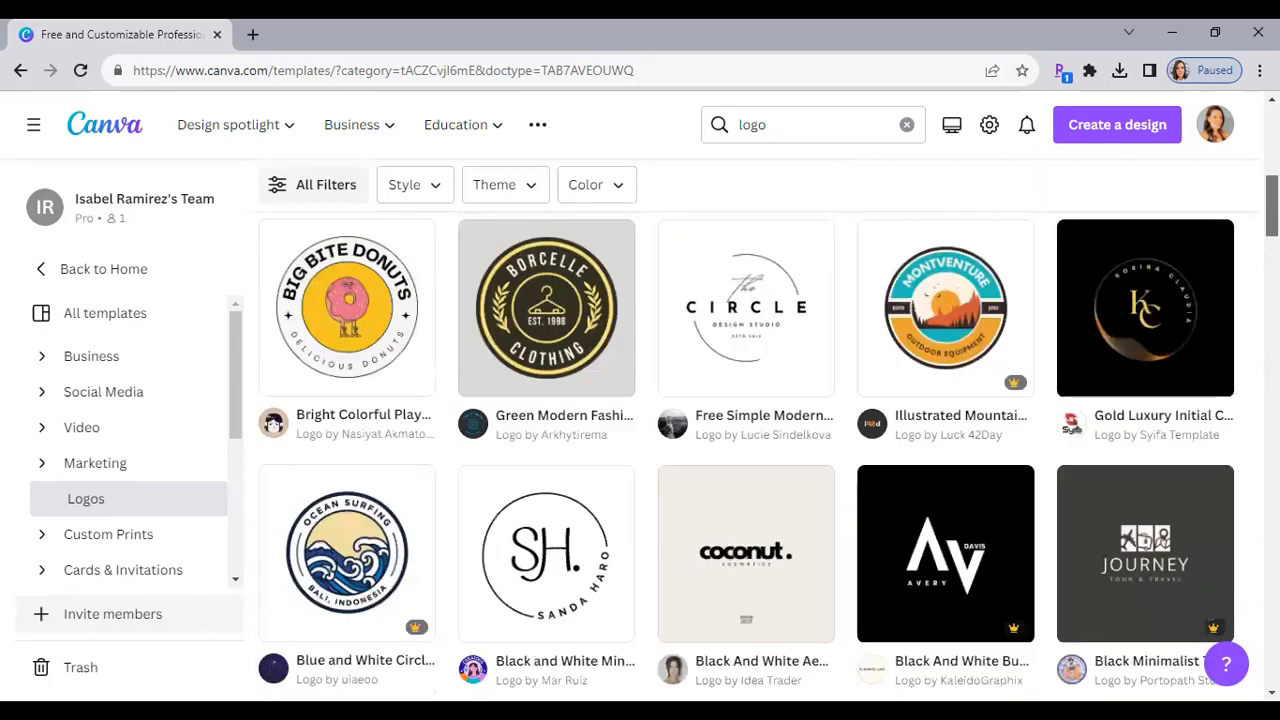
pyautogui.scroll(3, 746, 430)
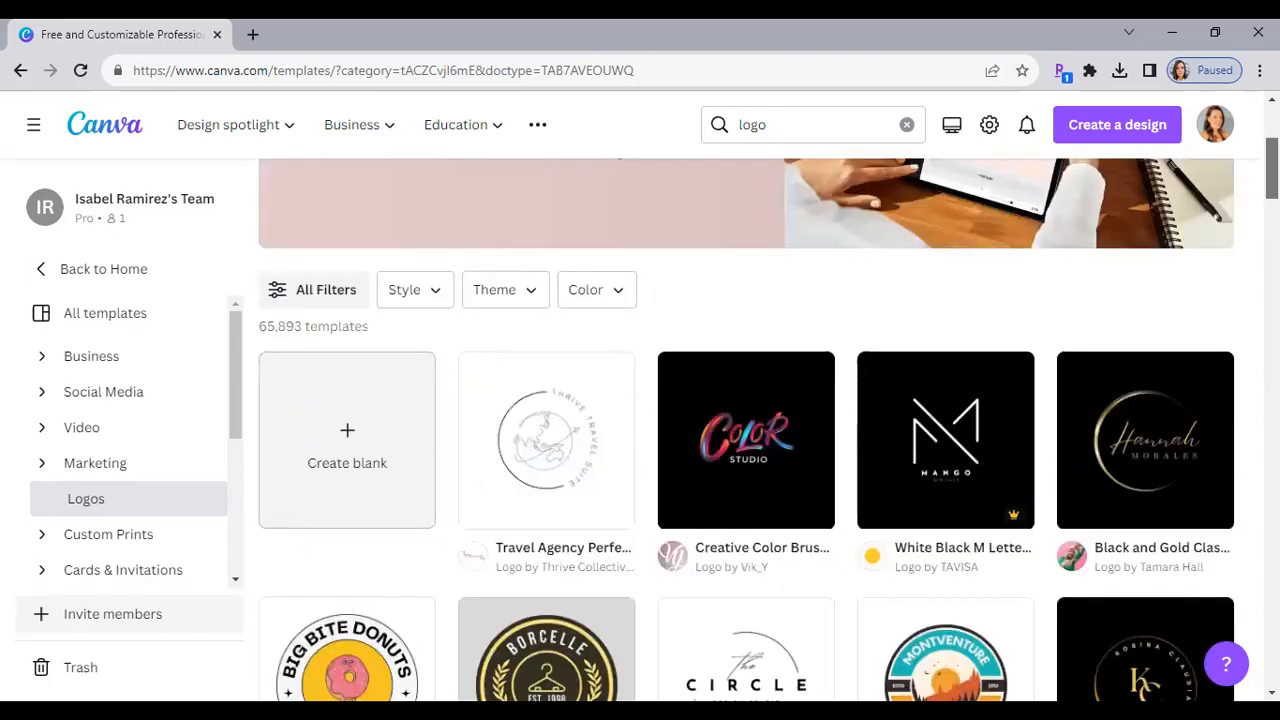
pyautogui.scroll(1, 746, 430)
pyautogui.scroll(3, 751, 100)
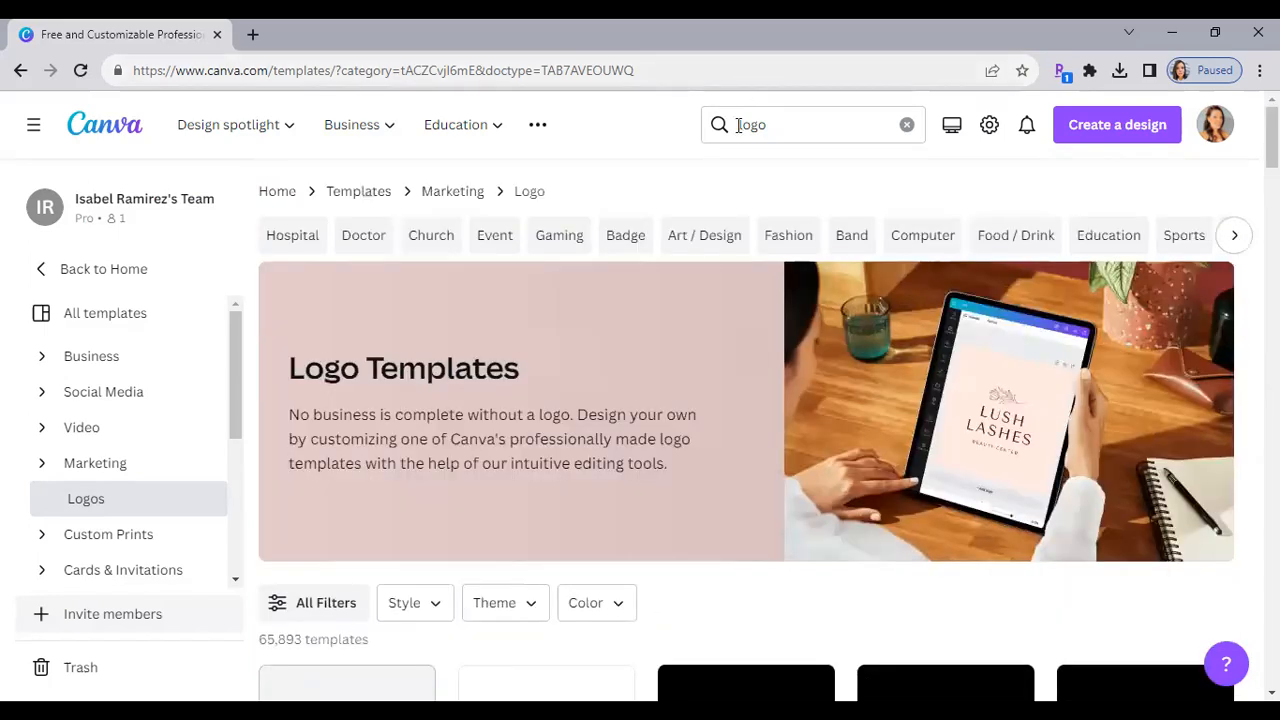
# - Refine the template search to "travel logo"
pyautogui.click(738, 124)
pyautogui.press('Home')
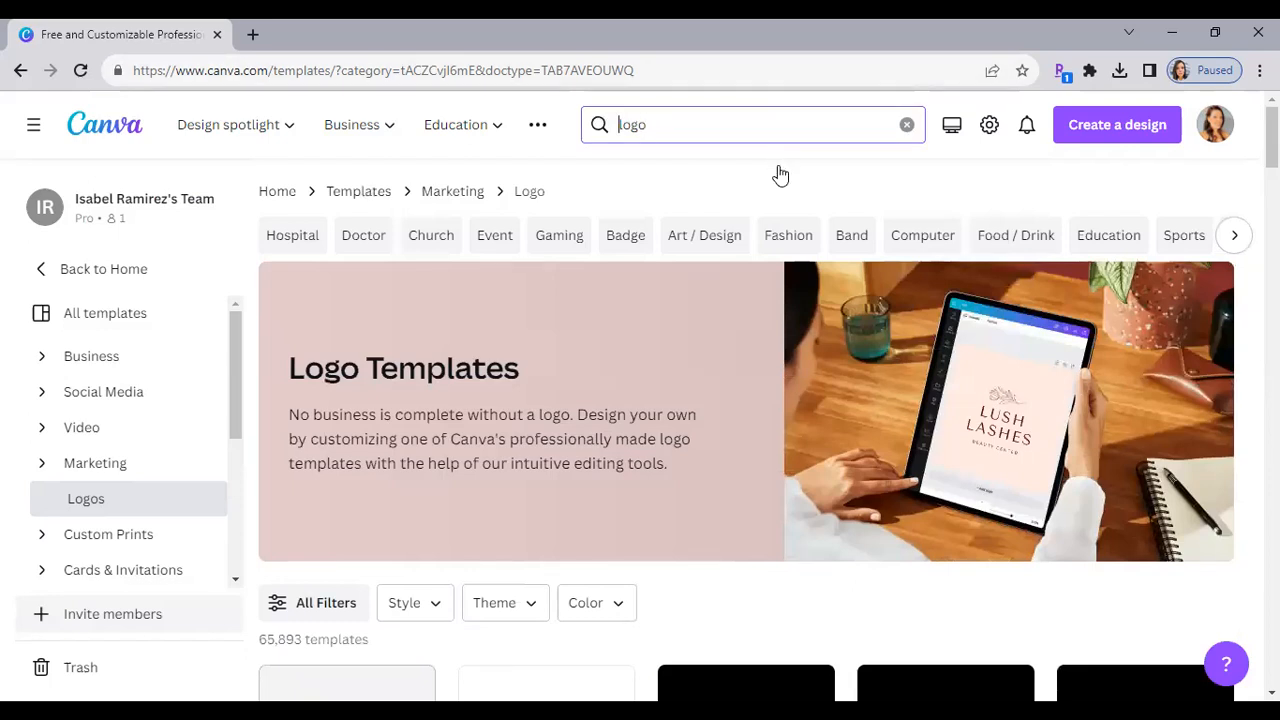
pyautogui.write('travel')
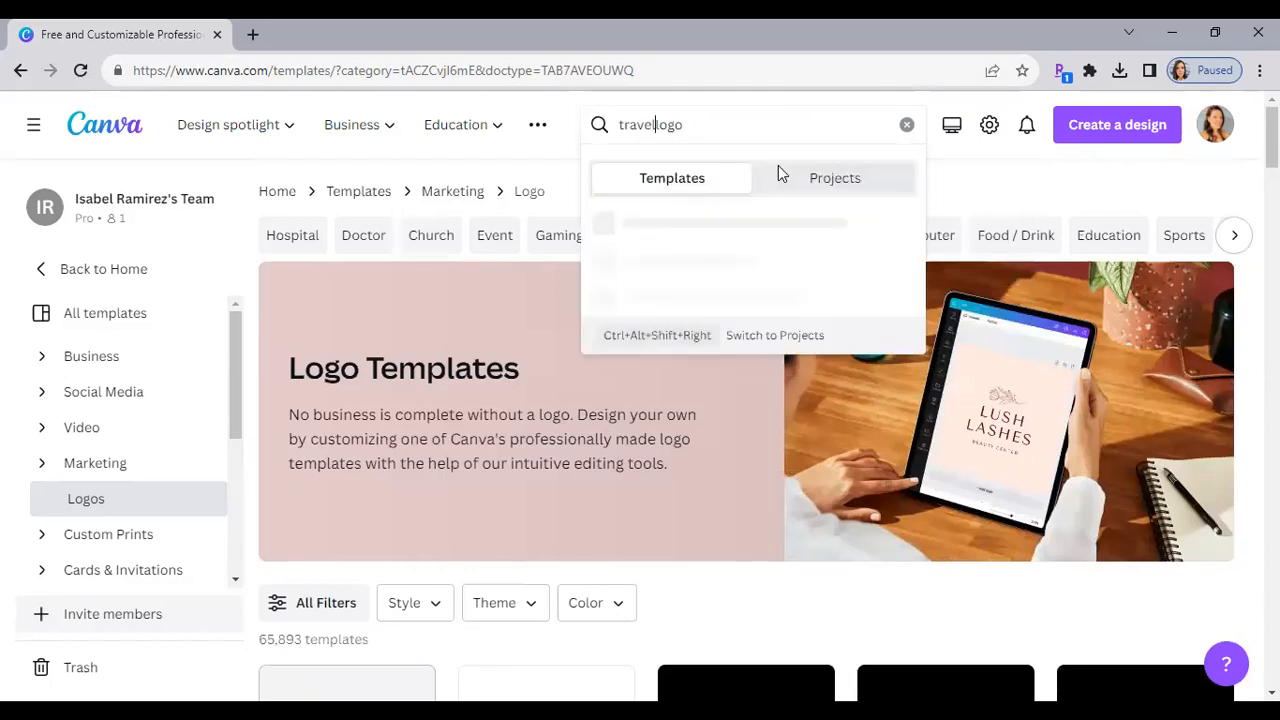
pyautogui.press('Return')
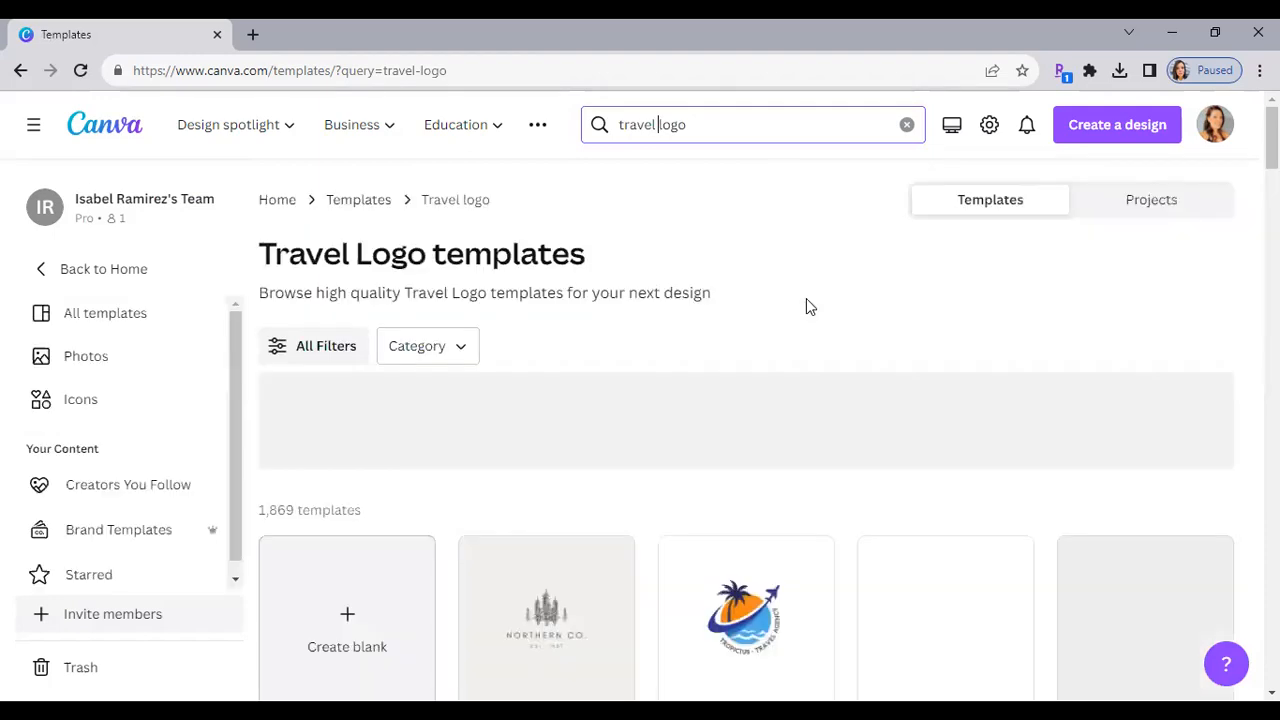
# - Browse the travel logo templates and open the yellow and green Thynk Travel template for customizing
pyautogui.scroll(-3, 746, 420)
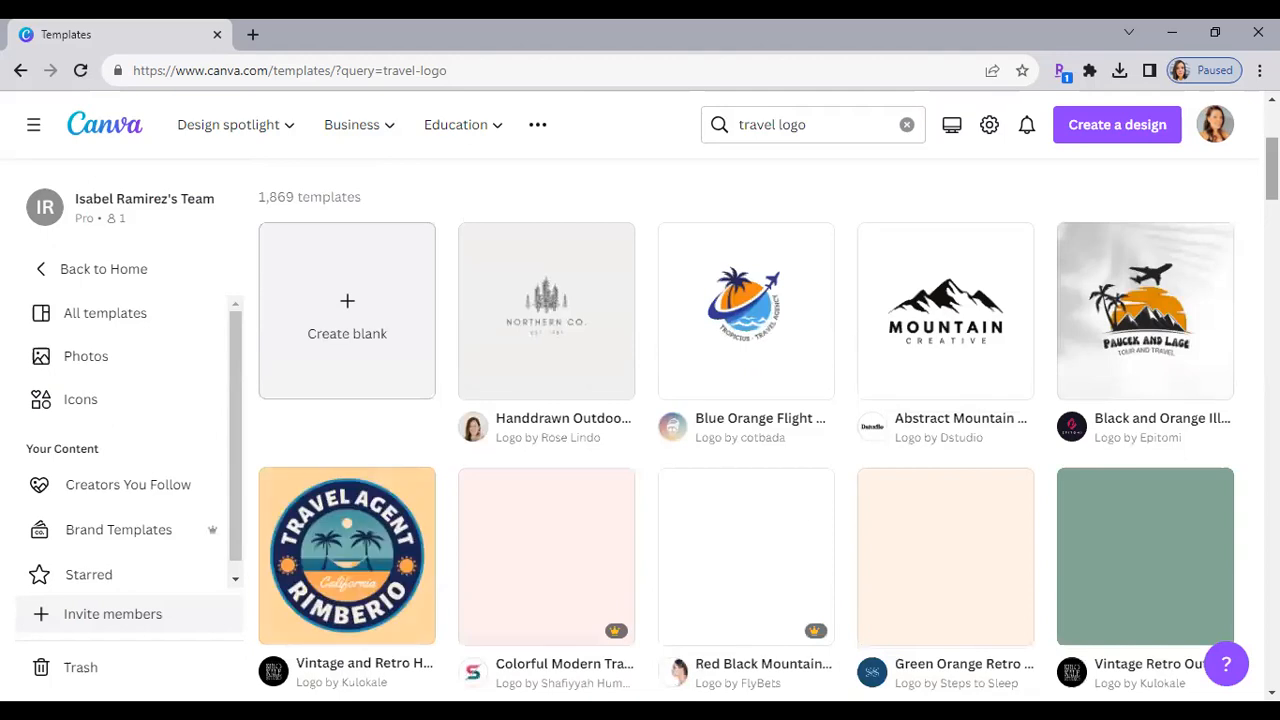
pyautogui.scroll(-1, 920, 470)
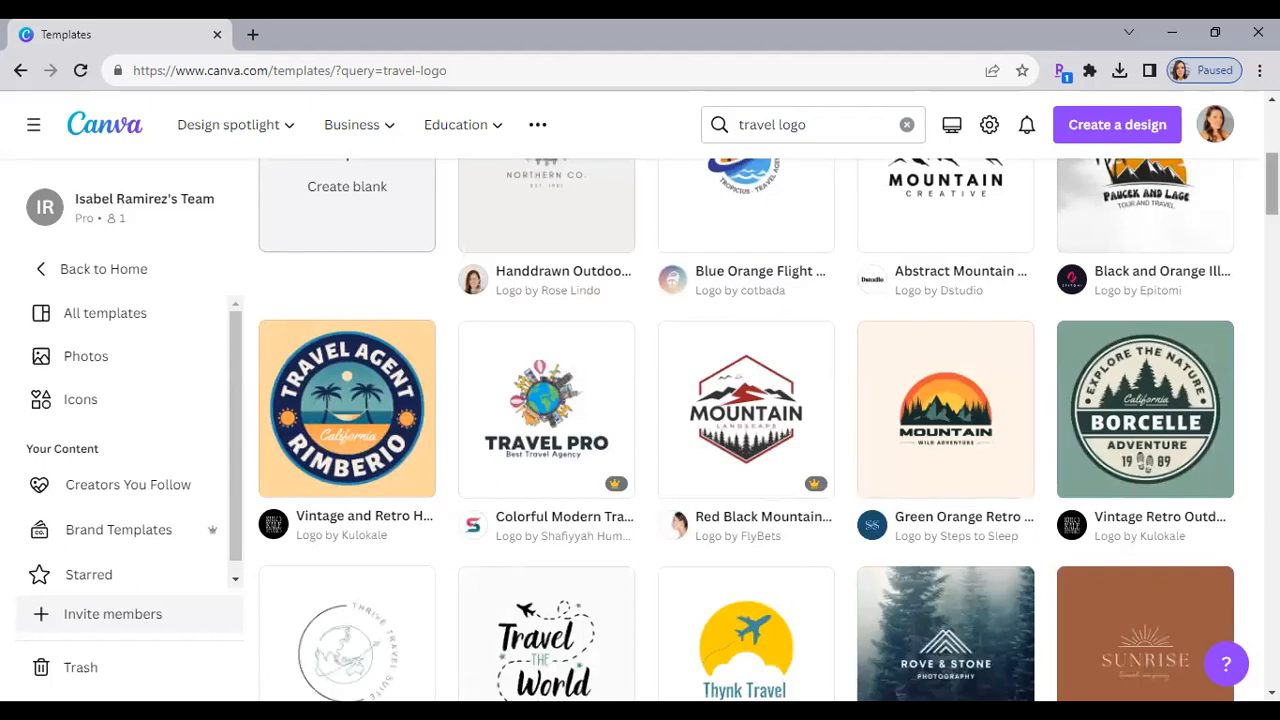
pyautogui.scroll(-1, 746, 430)
pyautogui.scroll(-1, 746, 430)
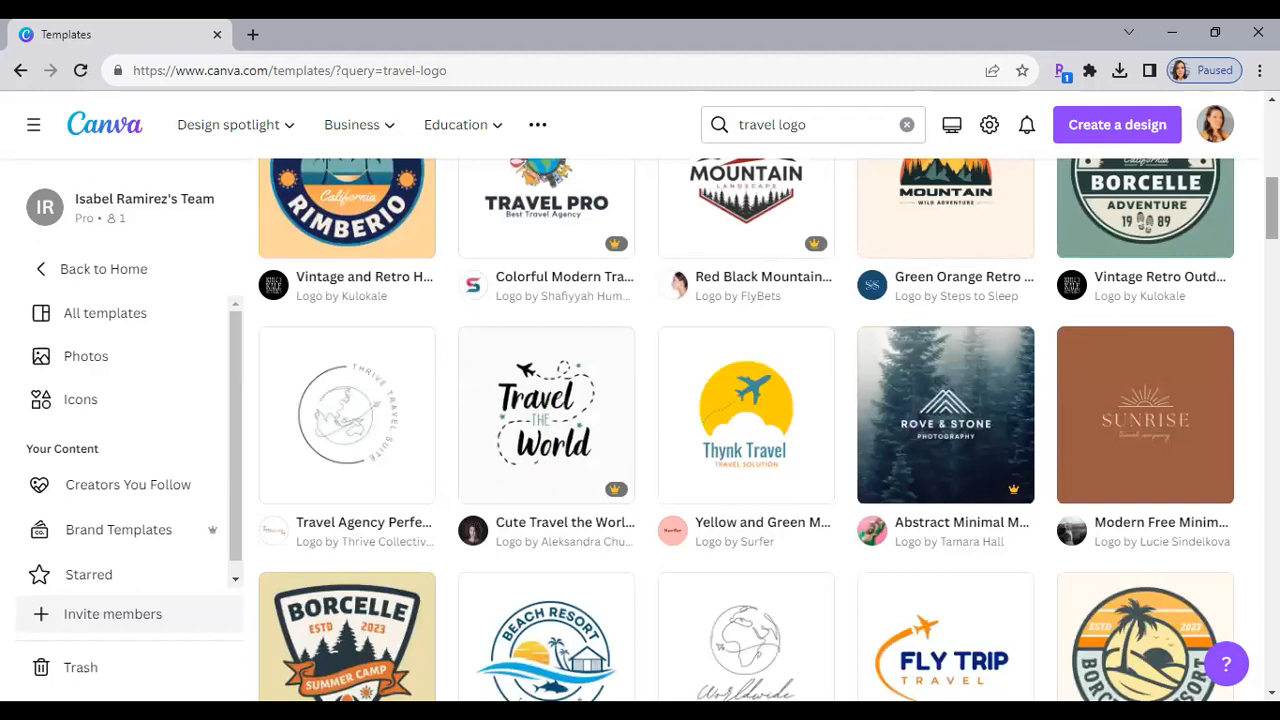
pyautogui.scroll(-2, 746, 430)
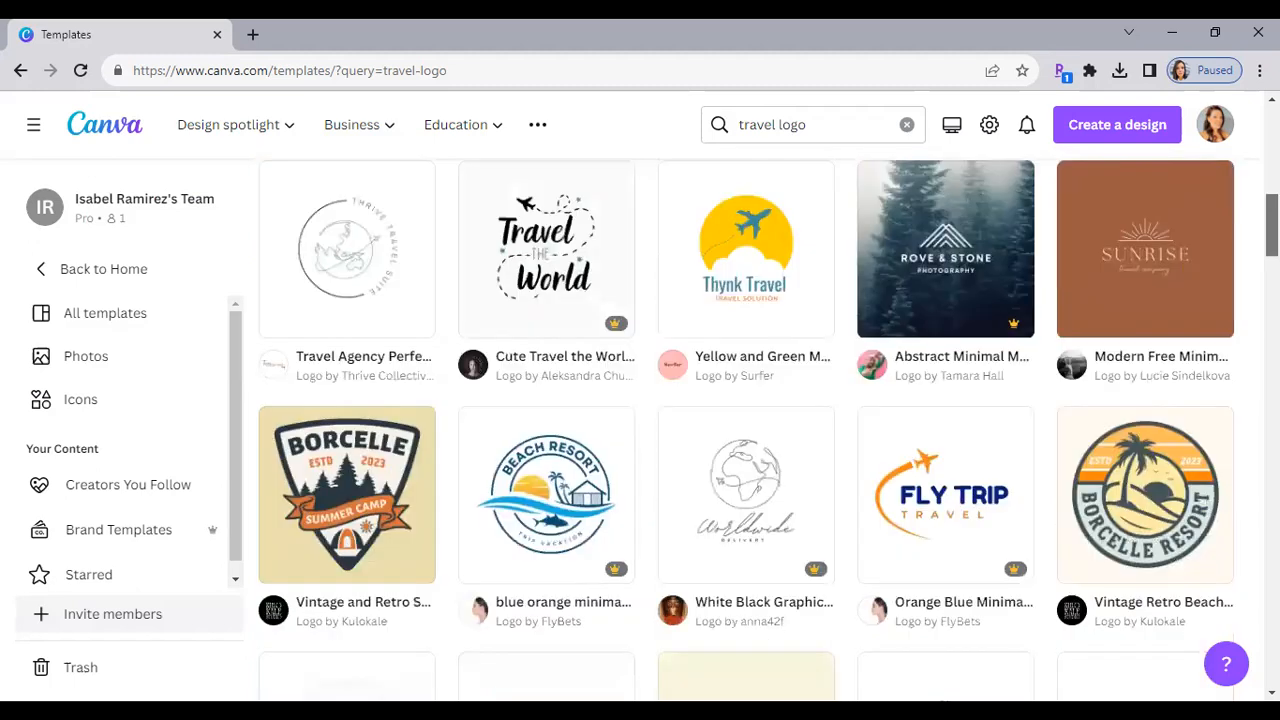
pyautogui.scroll(2, 746, 430)
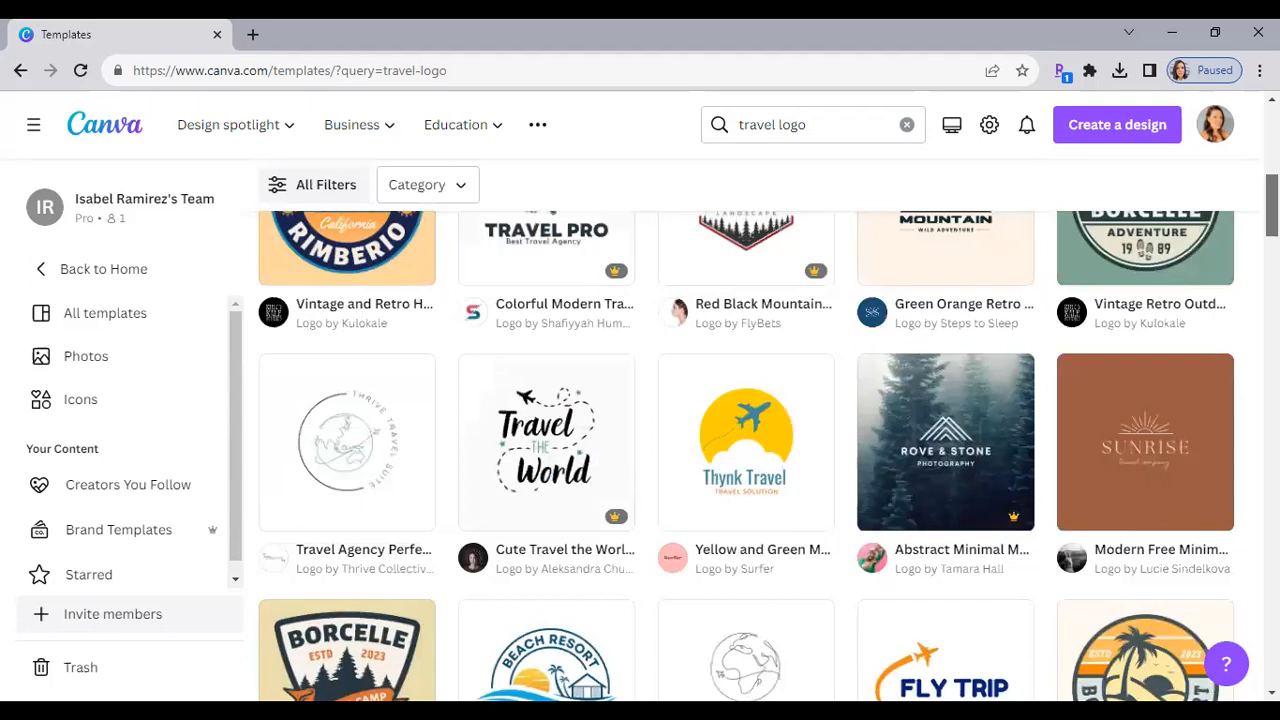
pyautogui.click(767, 458)
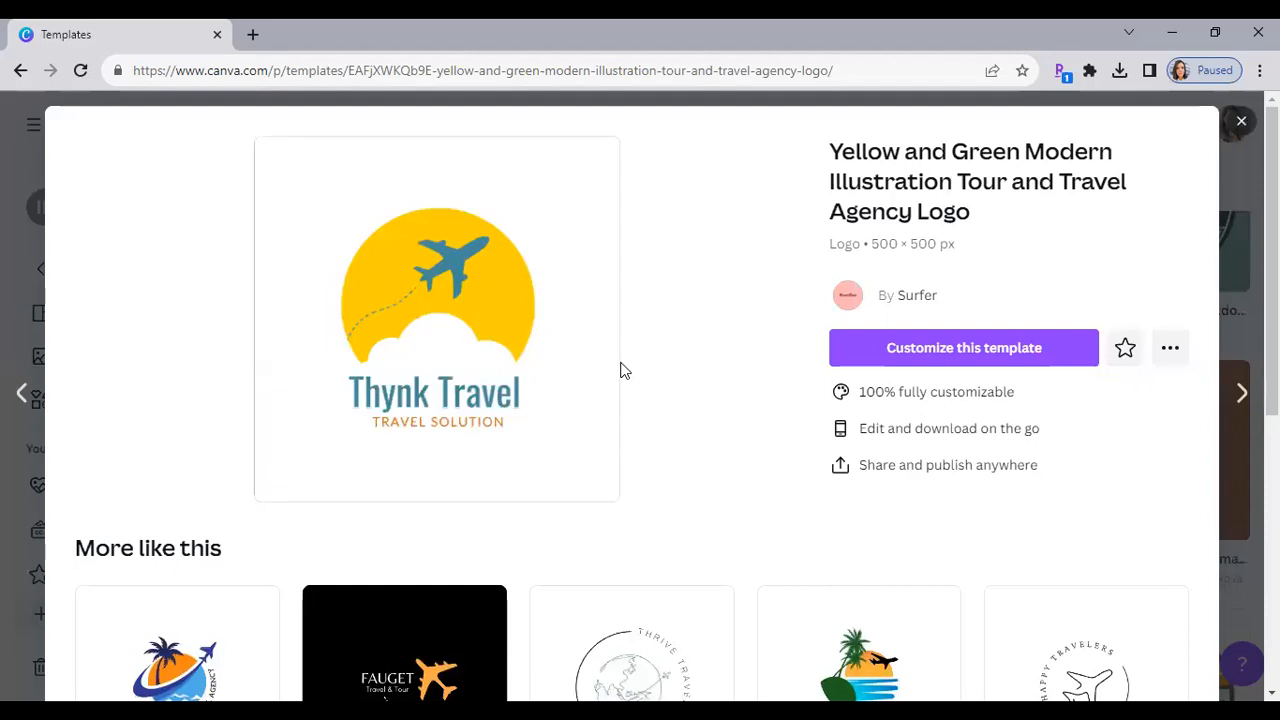
pyautogui.click(931, 350)
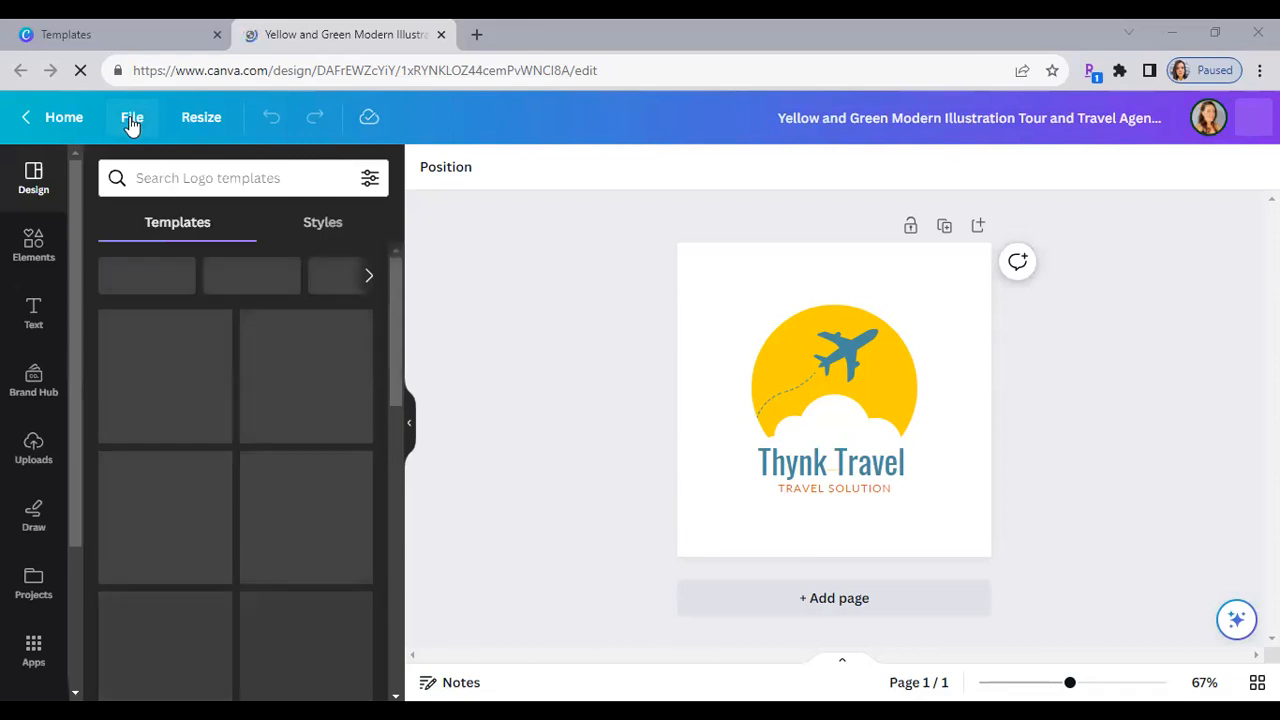
# - Show the margins on the logo page
pyautogui.click(132, 120)
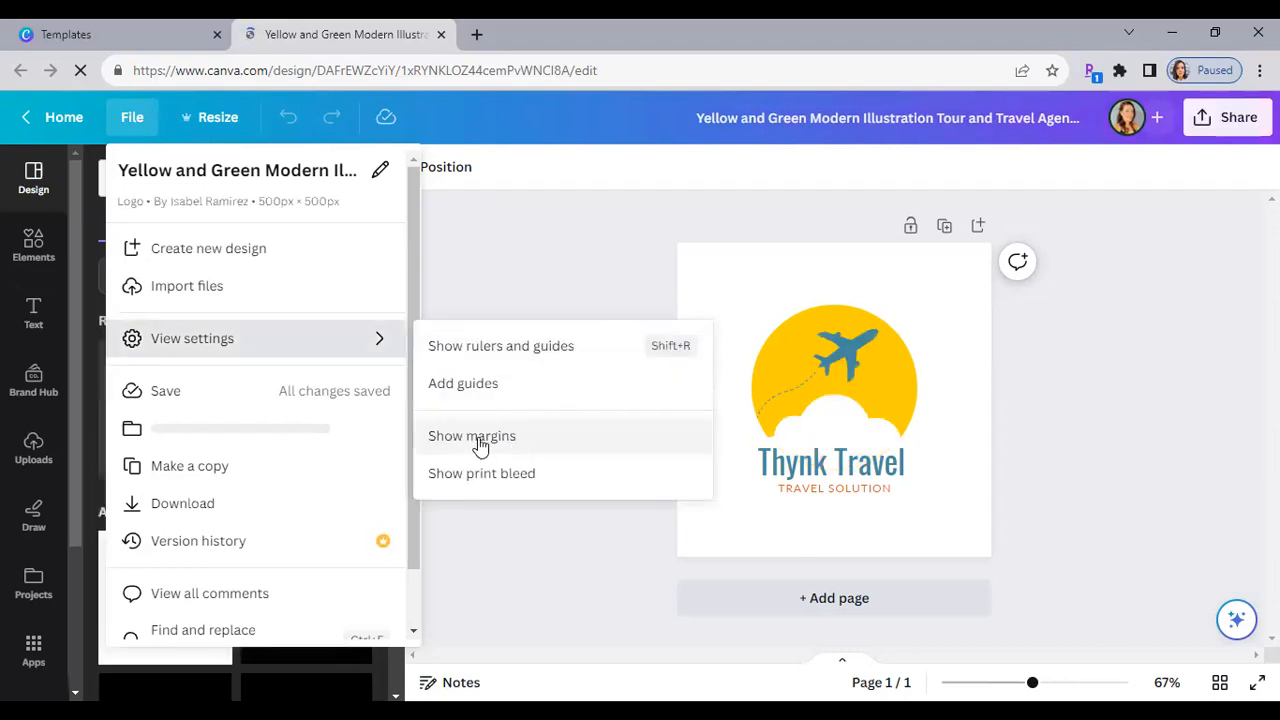
pyautogui.click(479, 445)
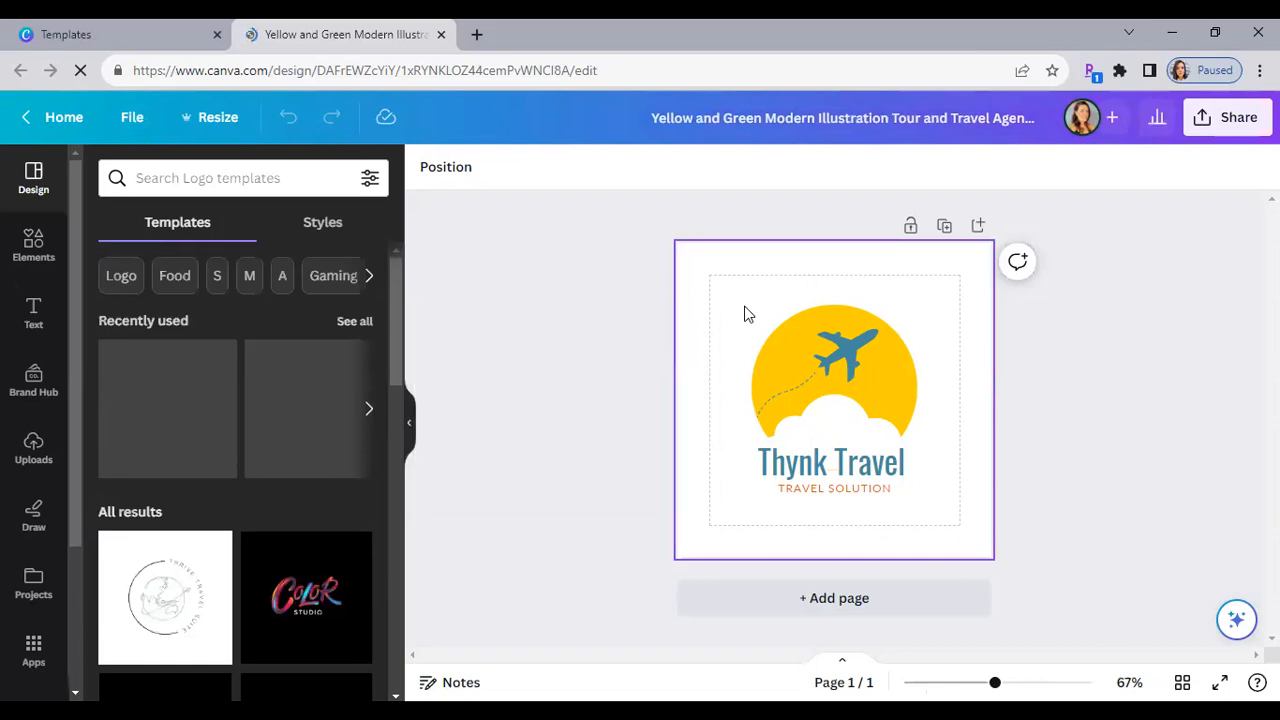
# - Review the design's file options and resize presets, trying the Facebook Post (Landscape) selection, and leave without resizing
pyautogui.click(140, 131)
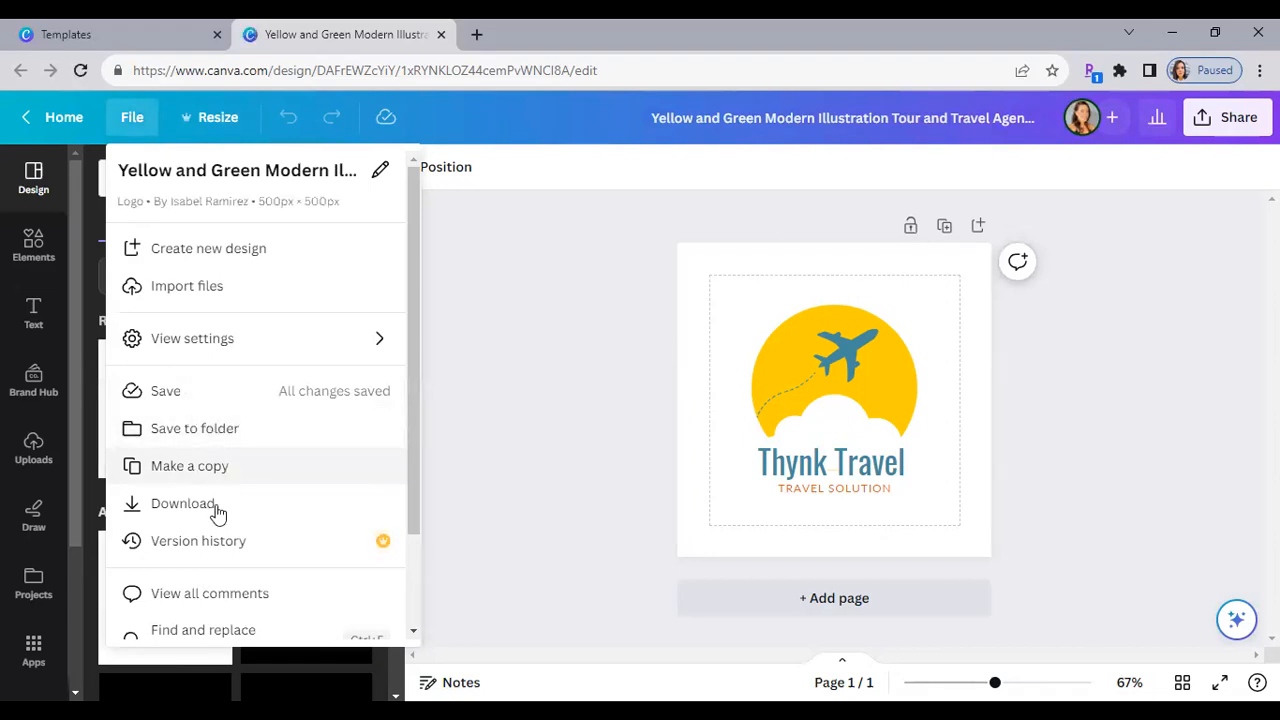
pyautogui.click(218, 118)
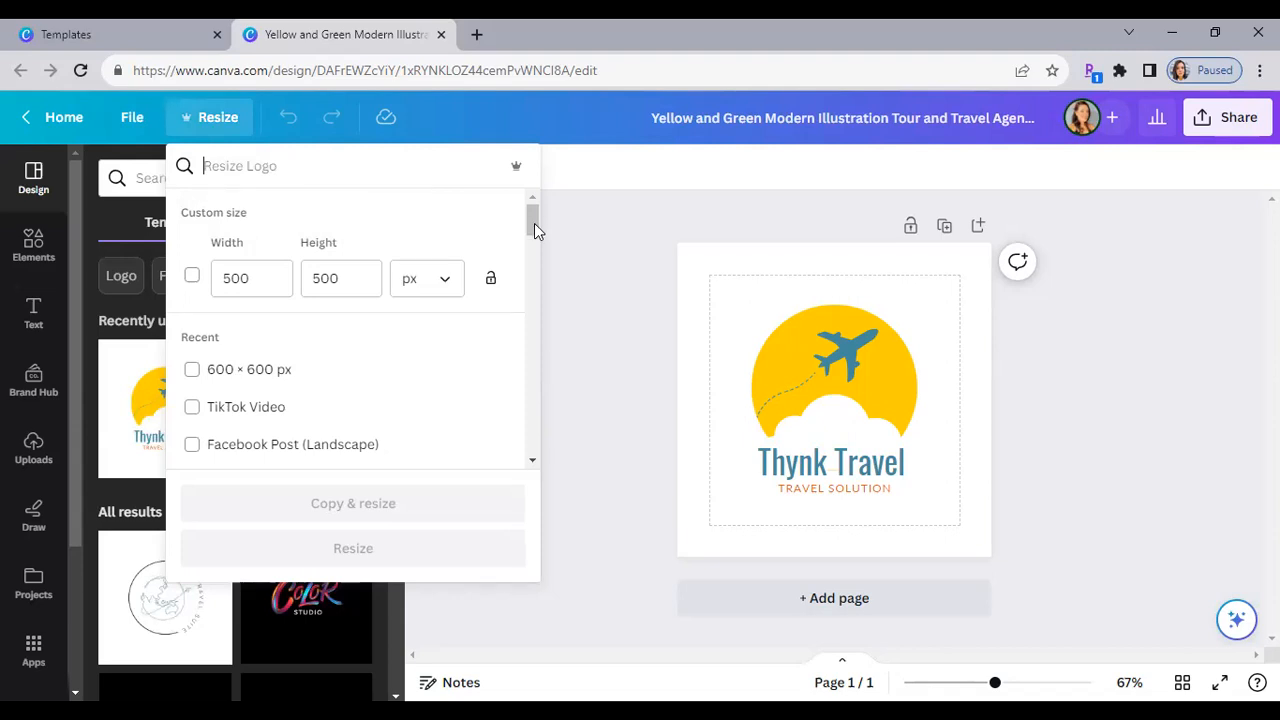
pyautogui.moveTo(534, 223); pyautogui.dragTo(538, 242)
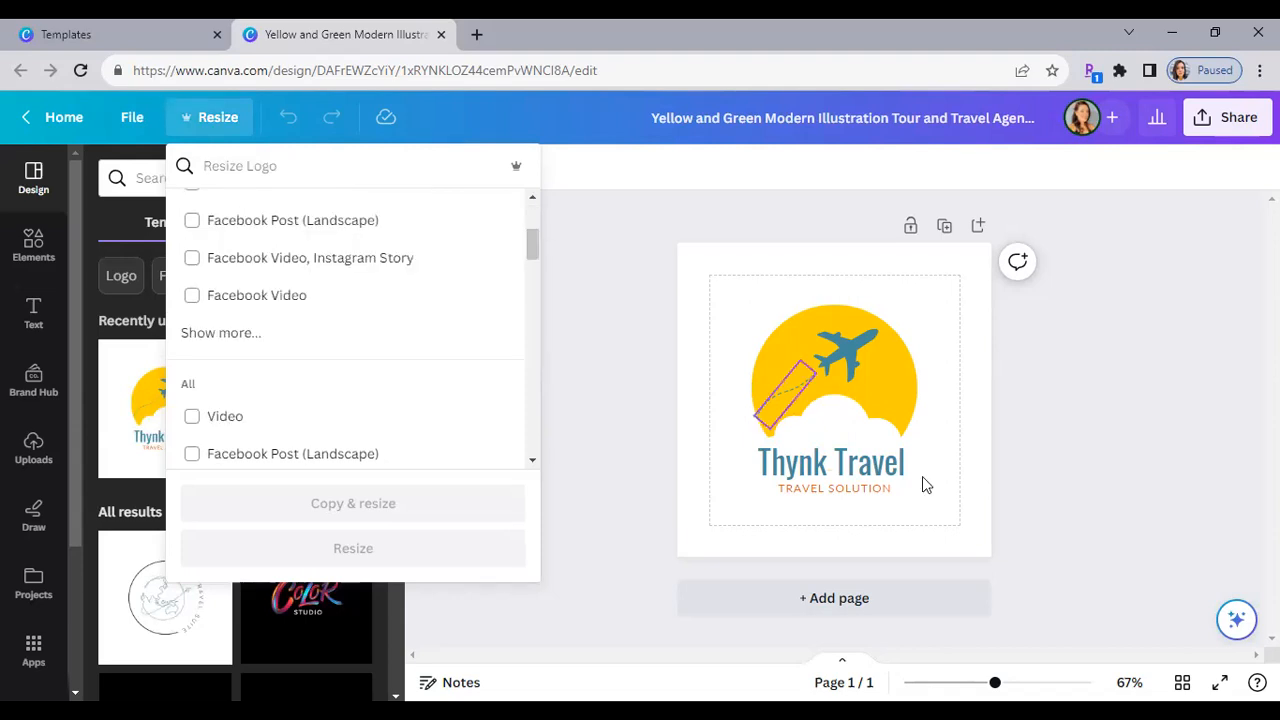
pyautogui.moveTo(529, 251); pyautogui.dragTo(532, 247)
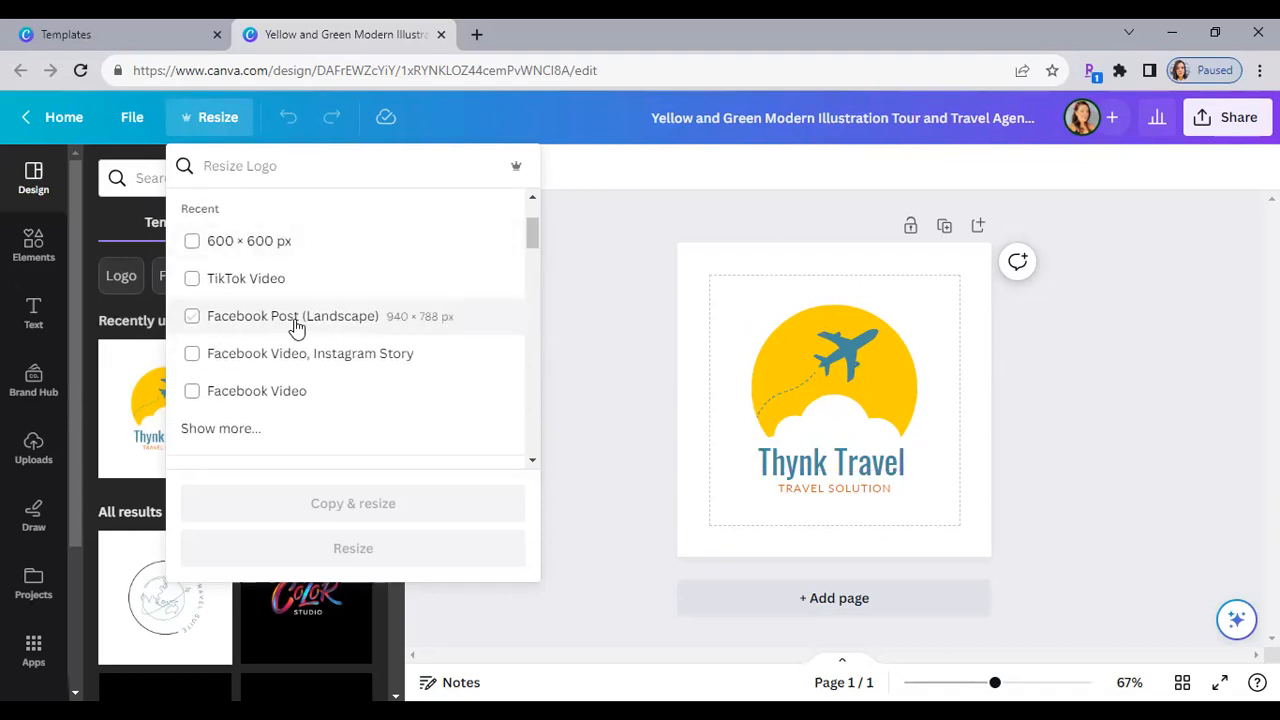
pyautogui.click(192, 318)
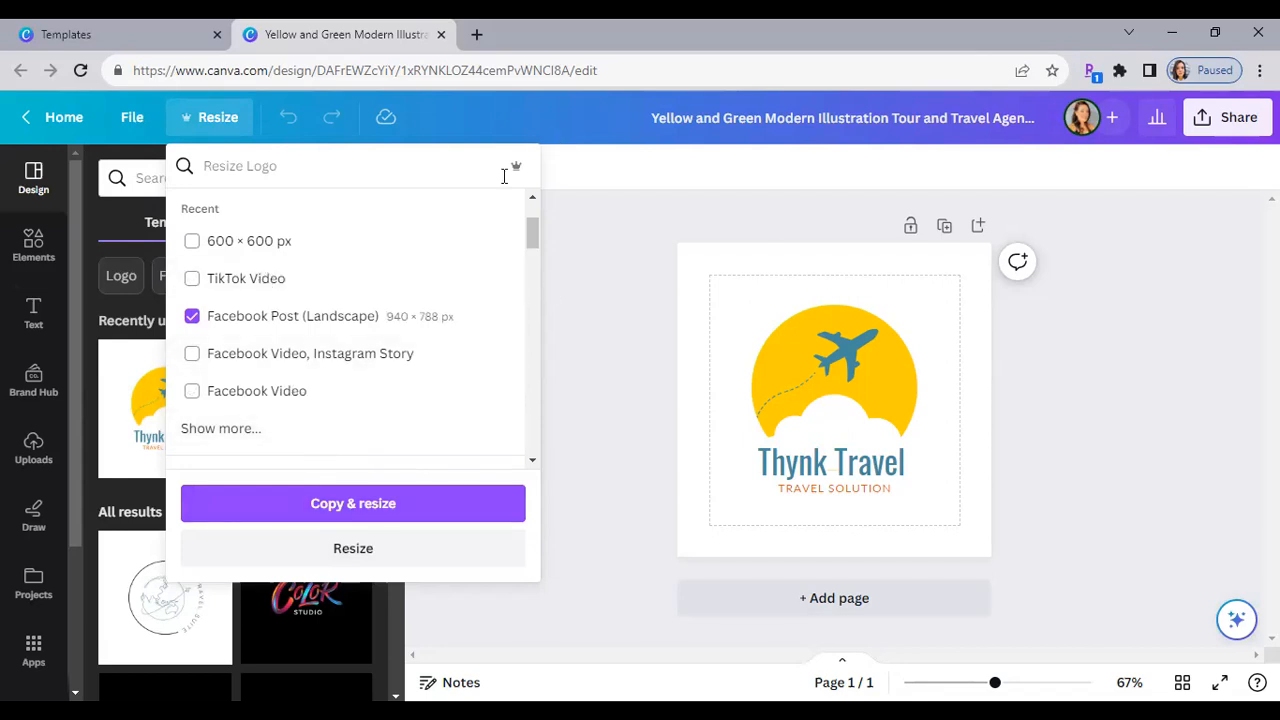
pyautogui.click(532, 127)
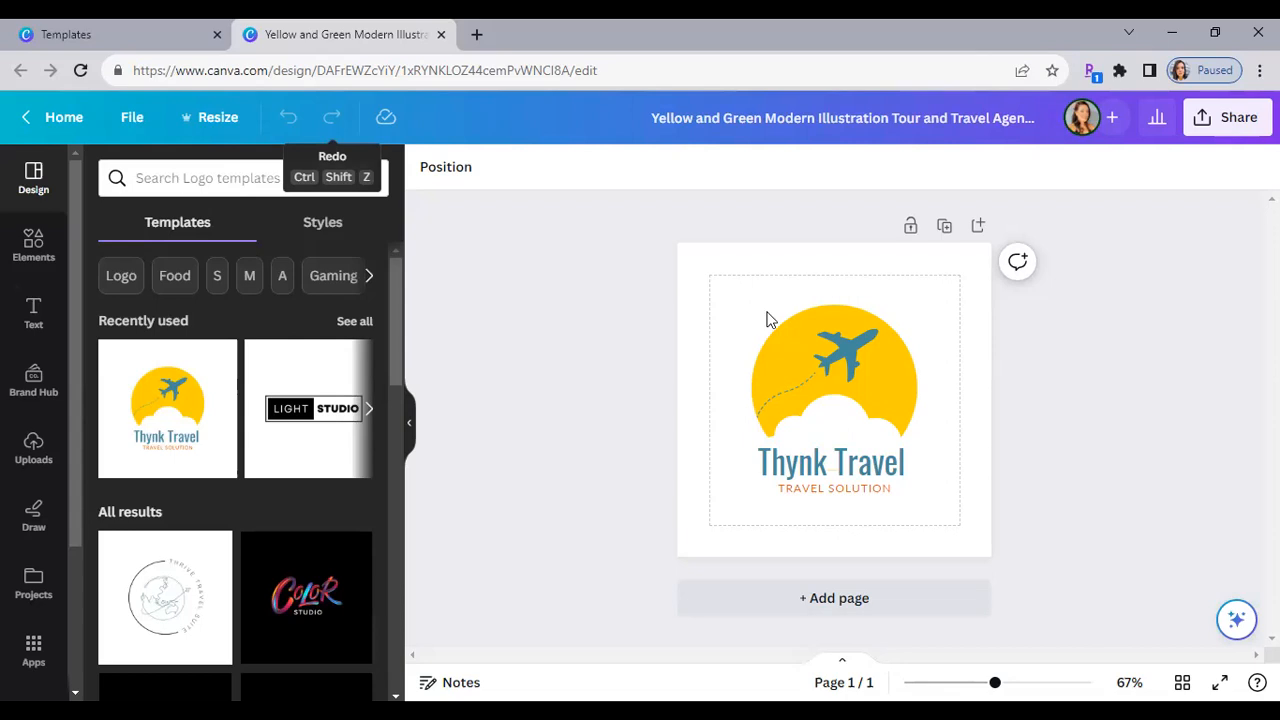
# - Delete the blue airplane from the Thynk Travel logo
pyautogui.click(862, 356)
pyautogui.press('Delete')
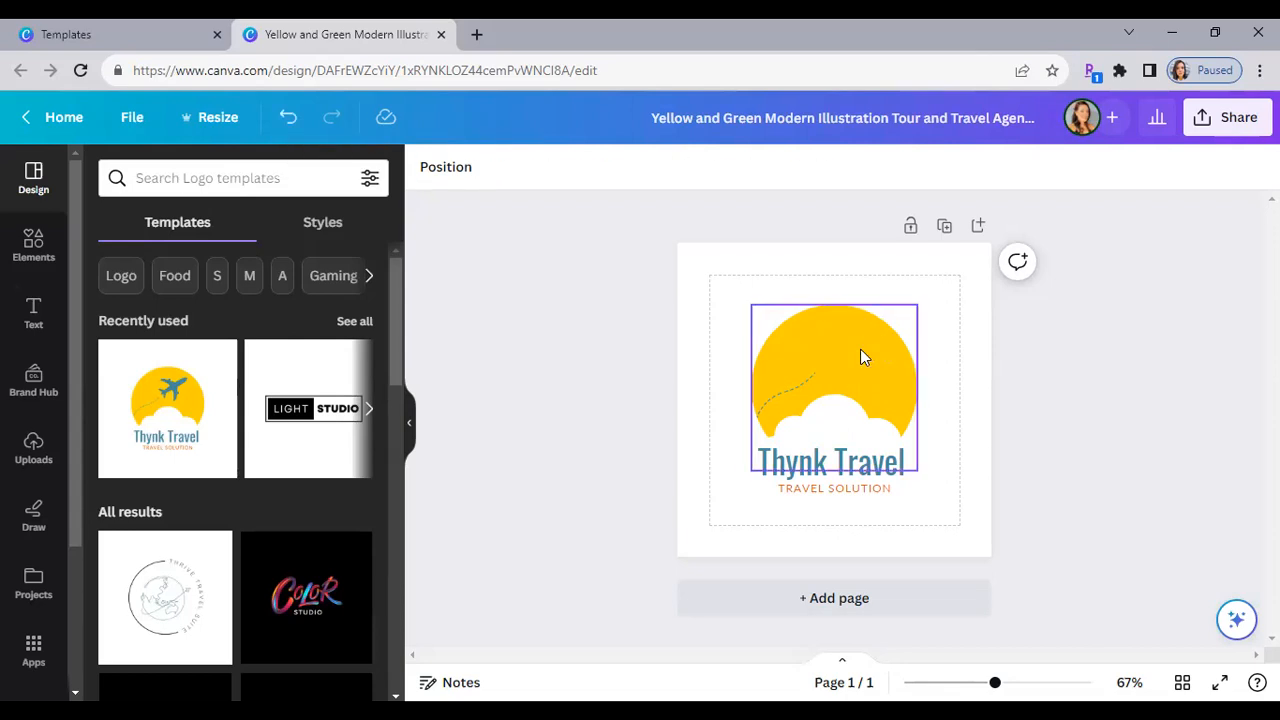
# - Undo the airplane's deletion, redo it, and undo it once more to restore the blue airplane
pyautogui.click(292, 118)
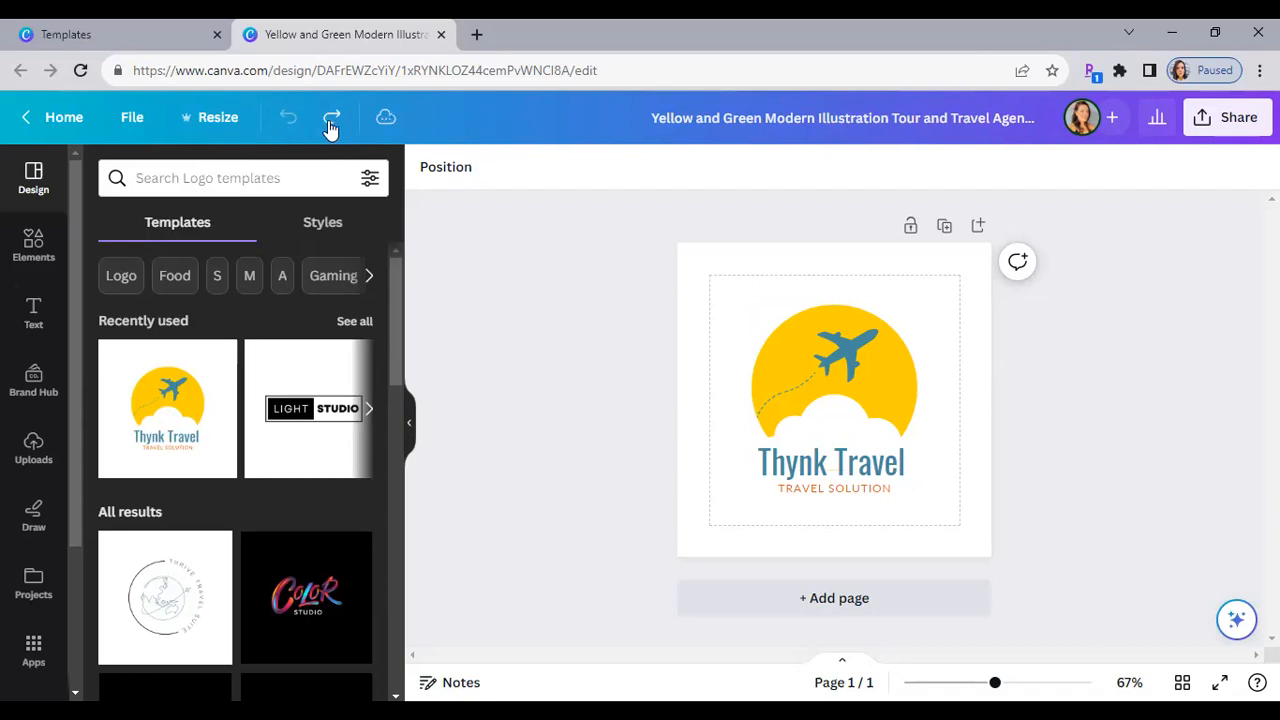
pyautogui.click(331, 118)
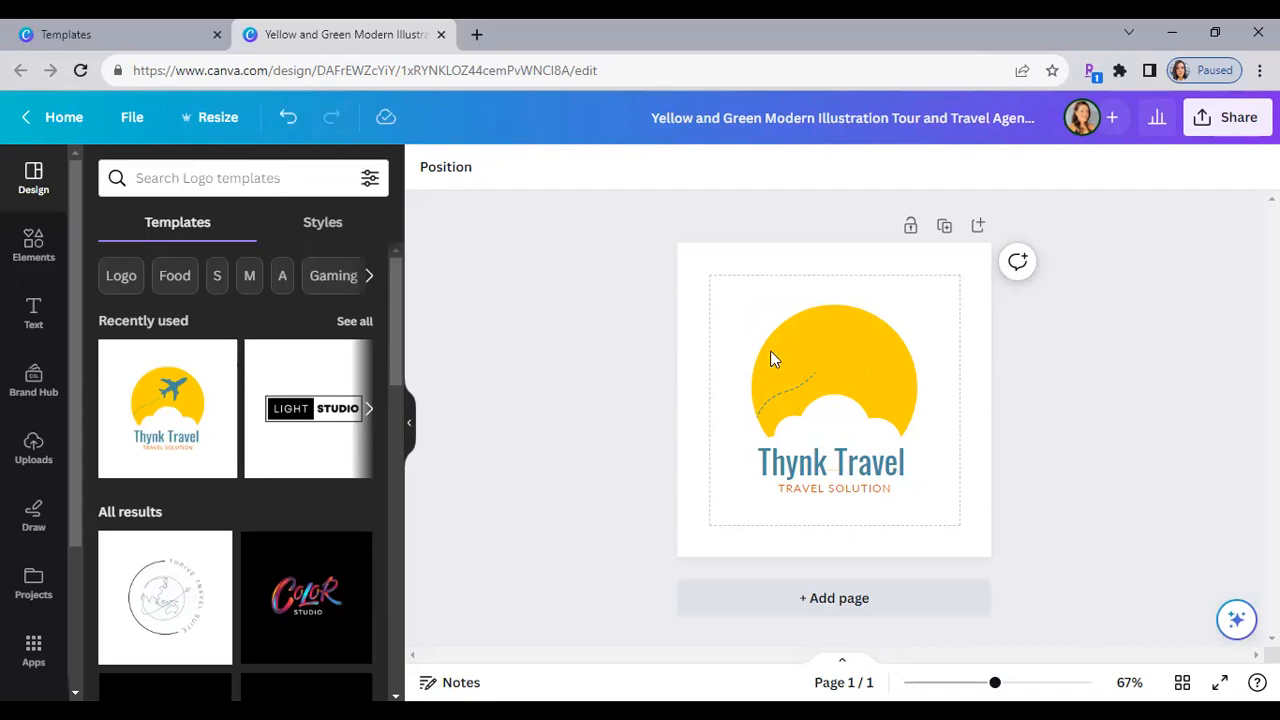
pyautogui.click(288, 117)
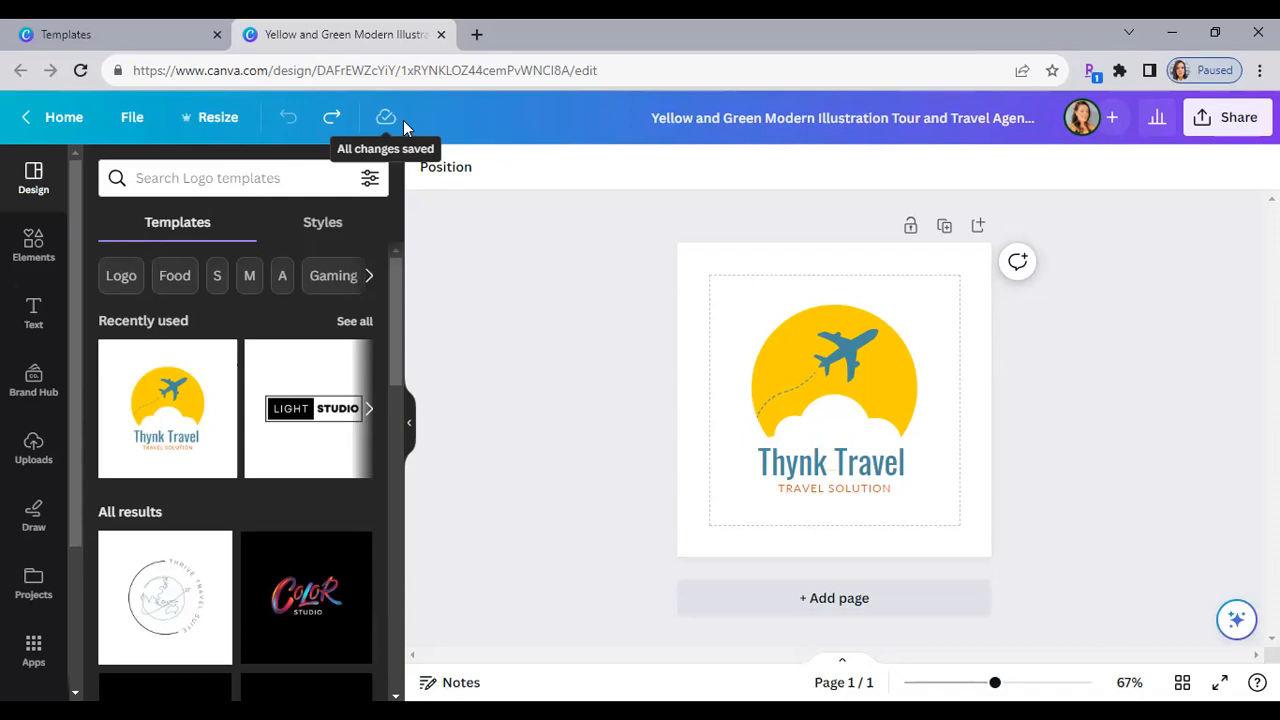
# - Rename the design as "Example Logo"
pyautogui.click(966, 118)
pyautogui.moveTo(1042, 120); pyautogui.dragTo(643, 122)
pyautogui.write('Logo')
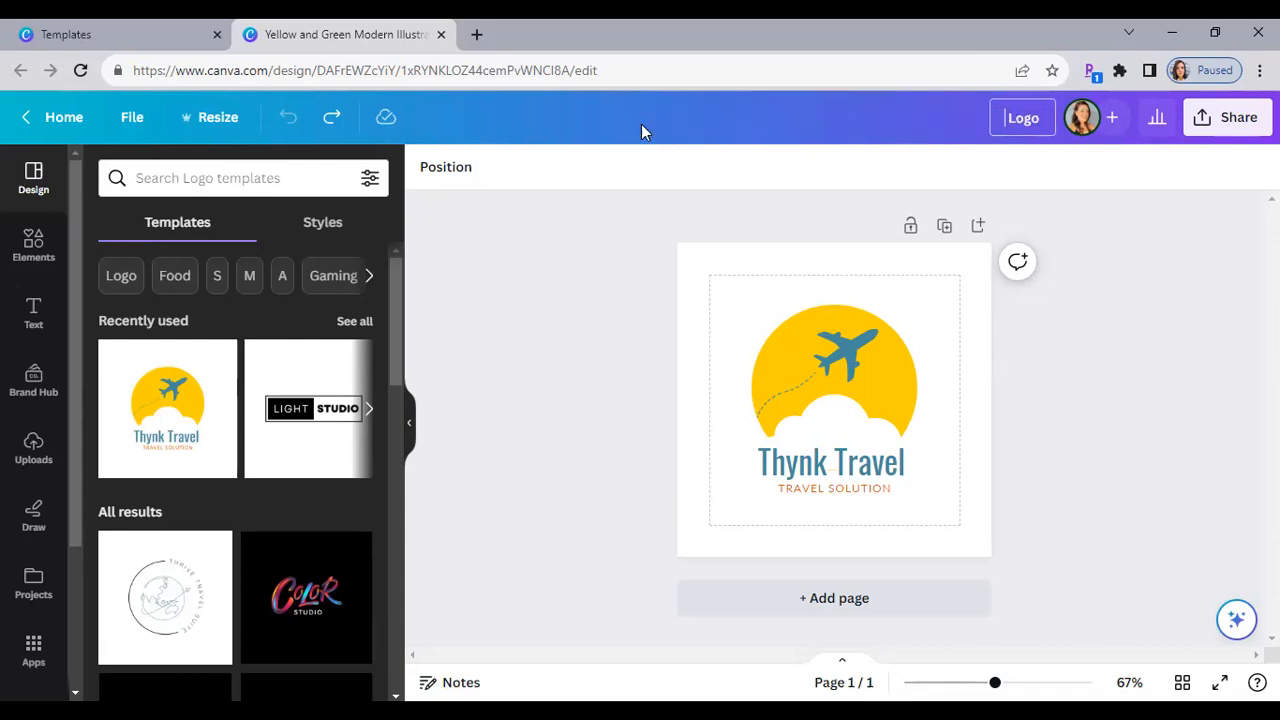
pyautogui.press('Delete')
pyautogui.write('Exmple')
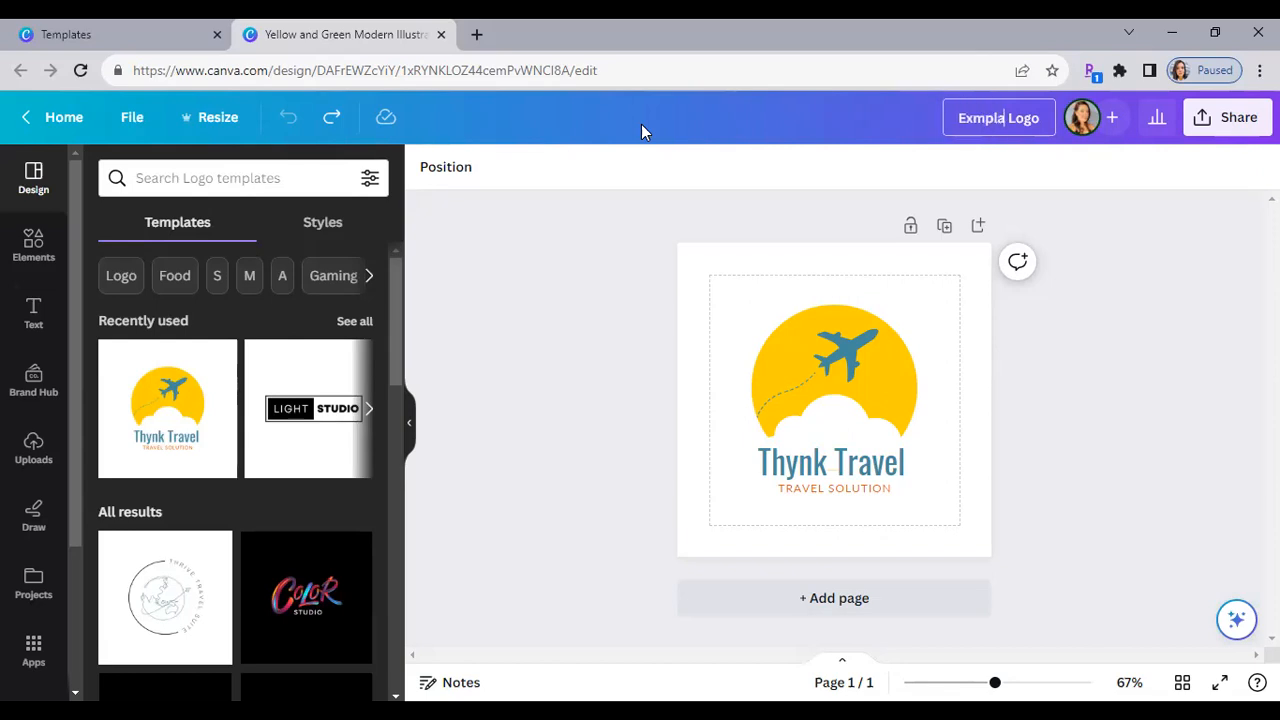
pyautogui.press('BackSpace')
pyautogui.press('BackSpace')
pyautogui.press('BackSpace')
pyautogui.press('BackSpace')
pyautogui.press('BackSpace')
pyautogui.write('xample')
pyautogui.press('Return')
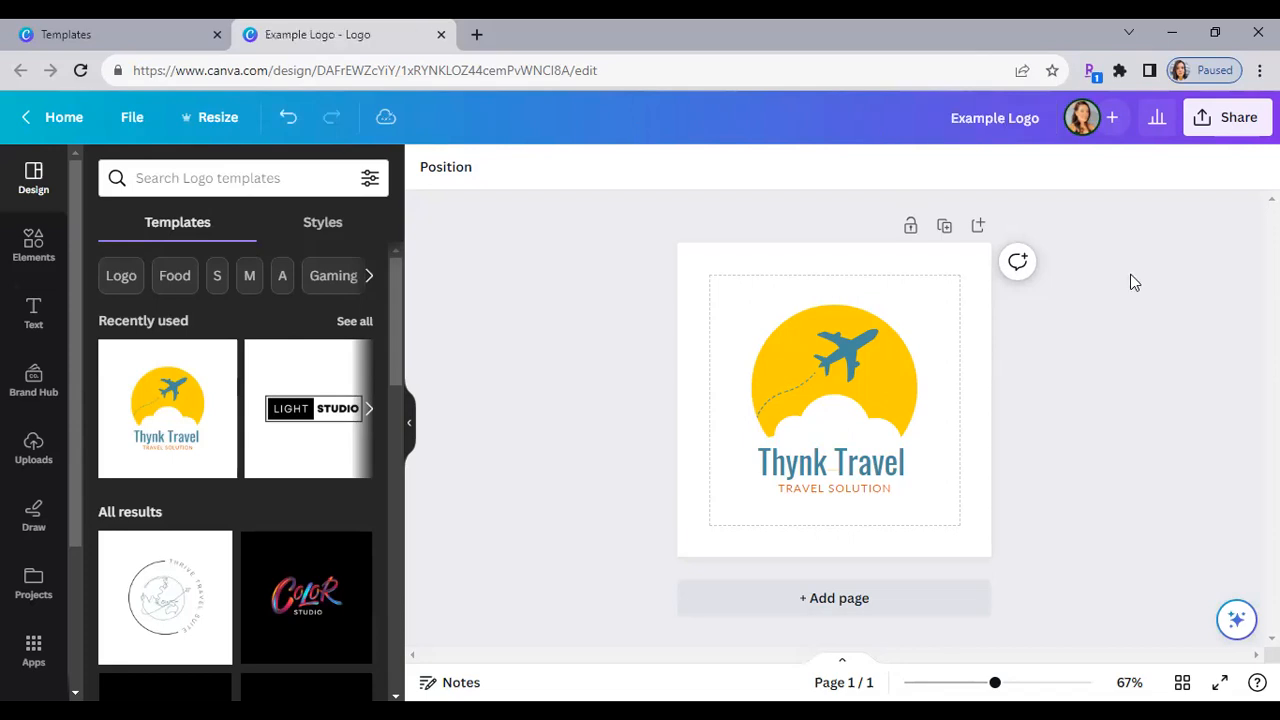
# - Review the design's sharing options, including collaboration link, download and social sharing, and leave without sharing
pyautogui.click(1218, 127)
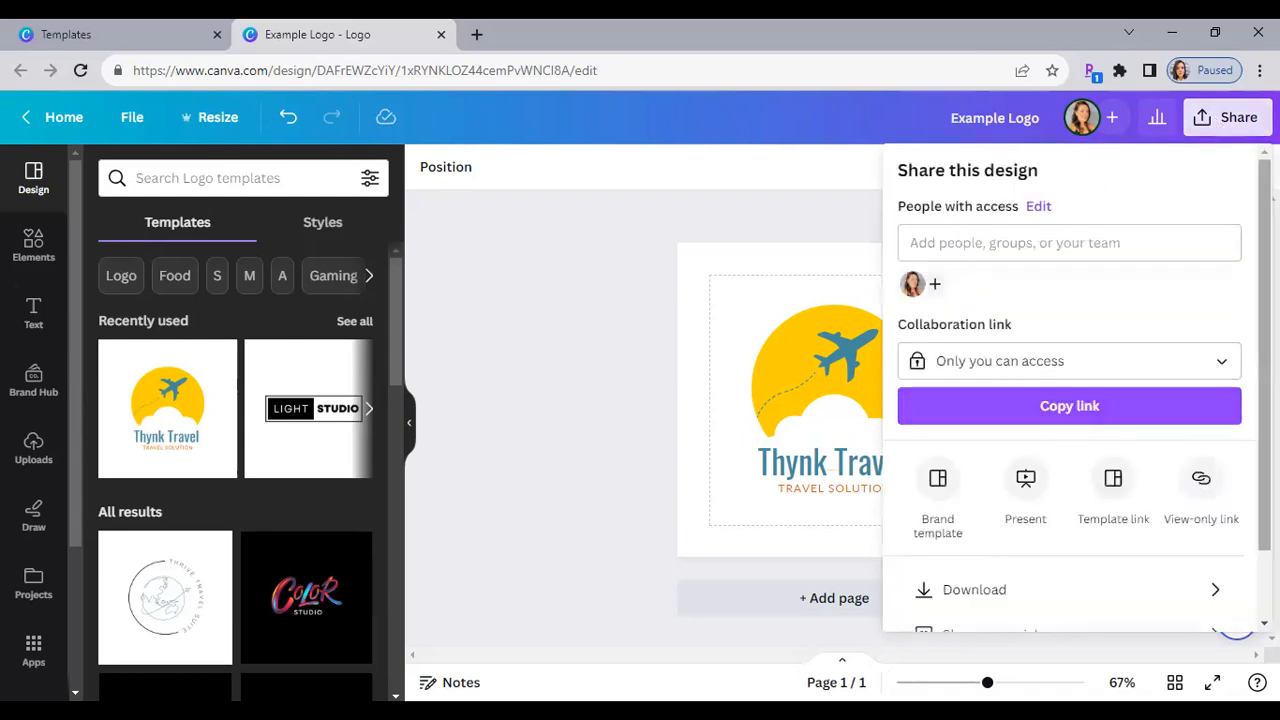
pyautogui.scroll(-2, 1013, 405)
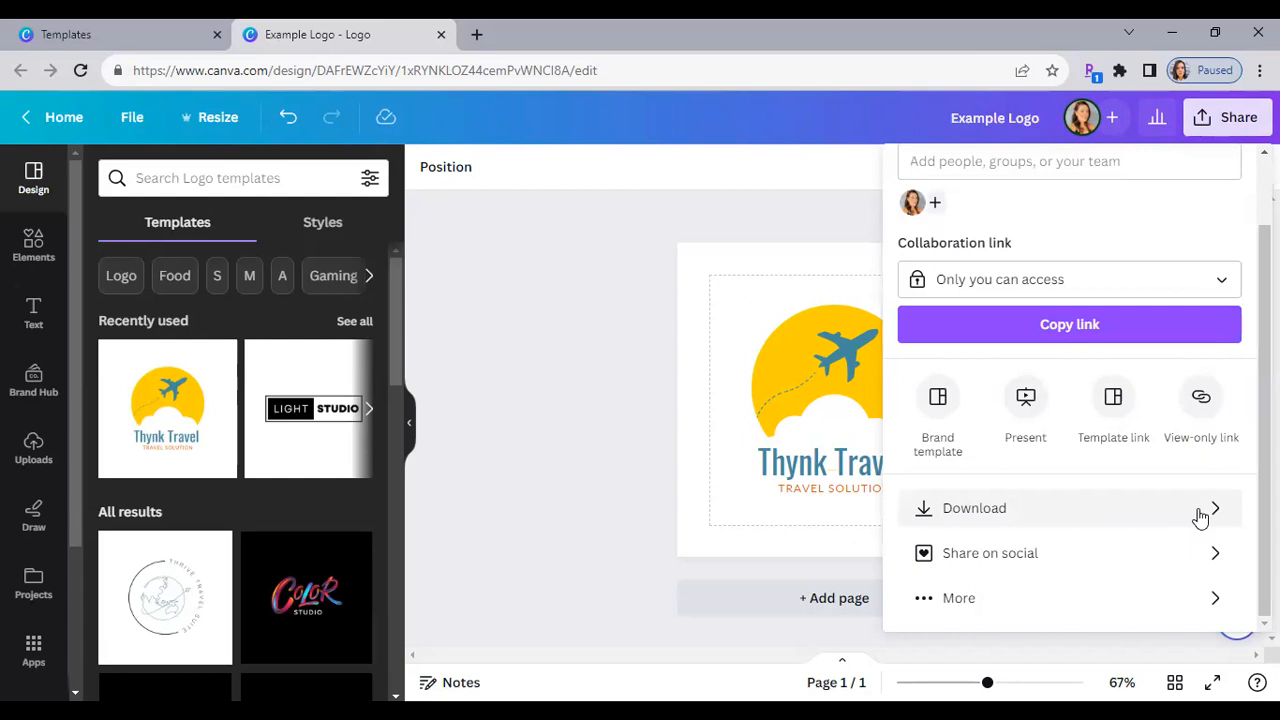
pyautogui.click(821, 214)
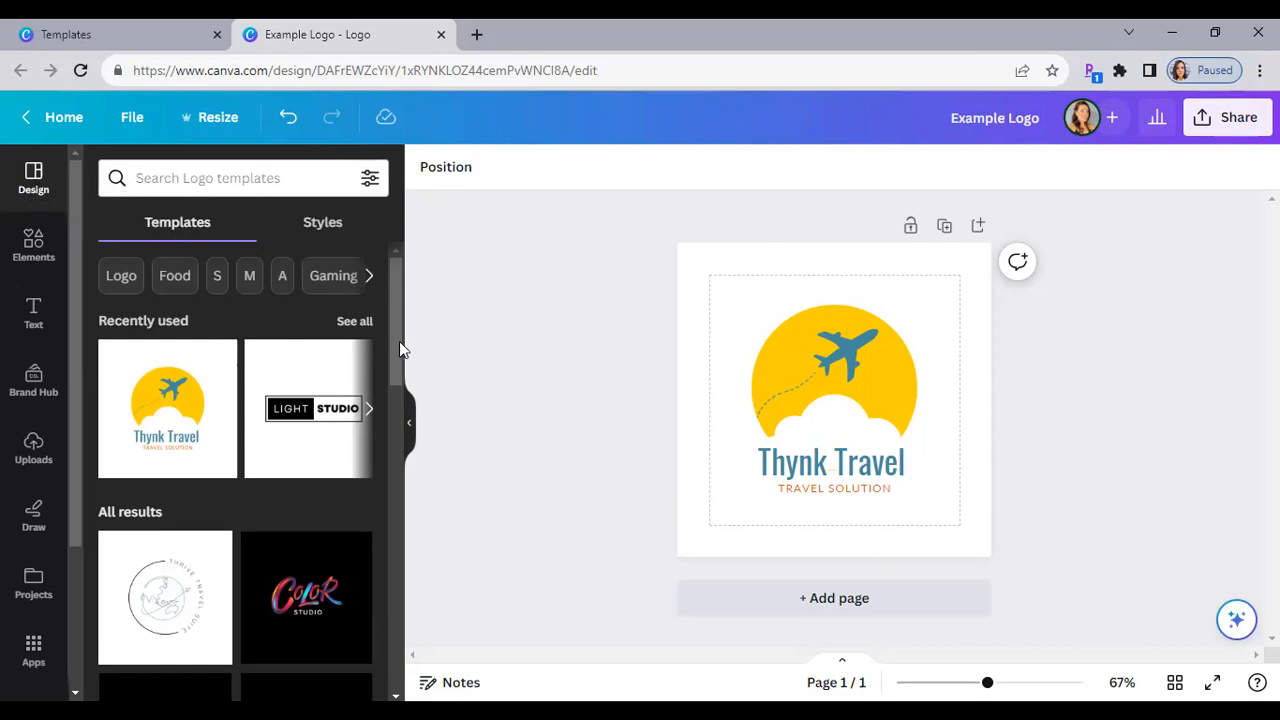
# - Look through the logo templates and the available element categories, from lines and shapes to frames, grids and collections
pyautogui.scroll(-2, 397, 487)
pyautogui.moveTo(396, 487); pyautogui.dragTo(404, 303)
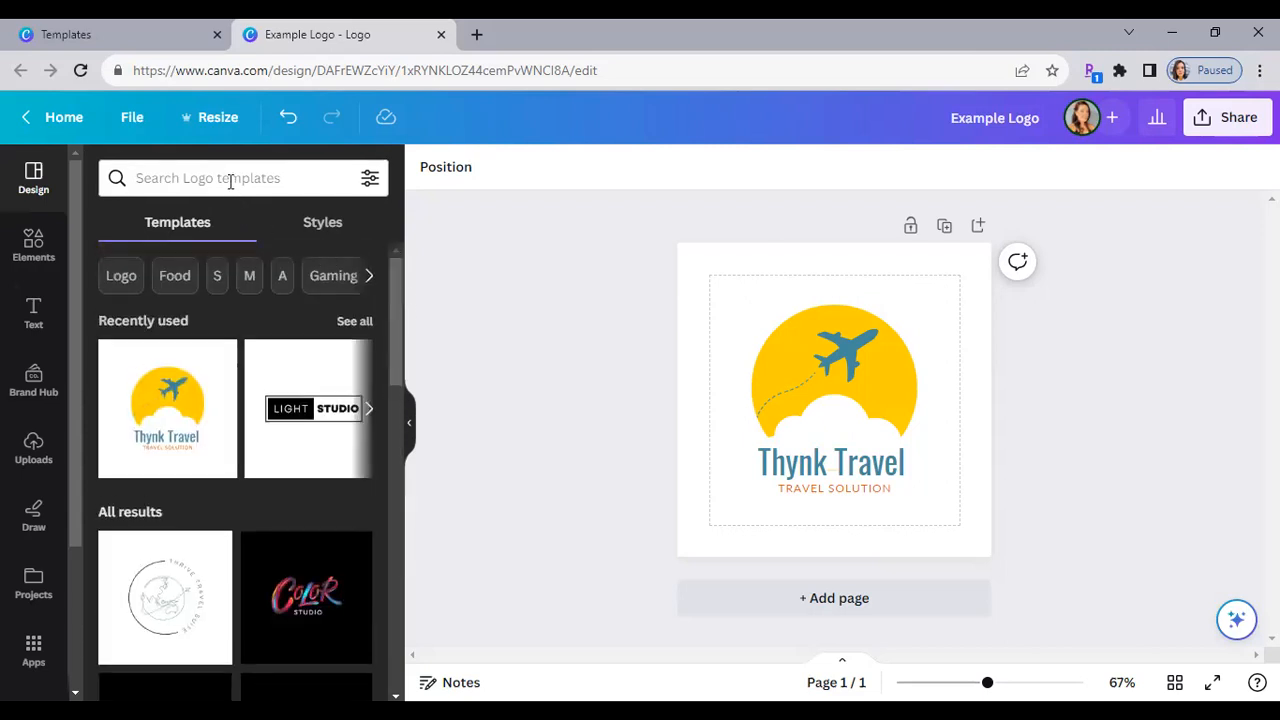
pyautogui.click(34, 244)
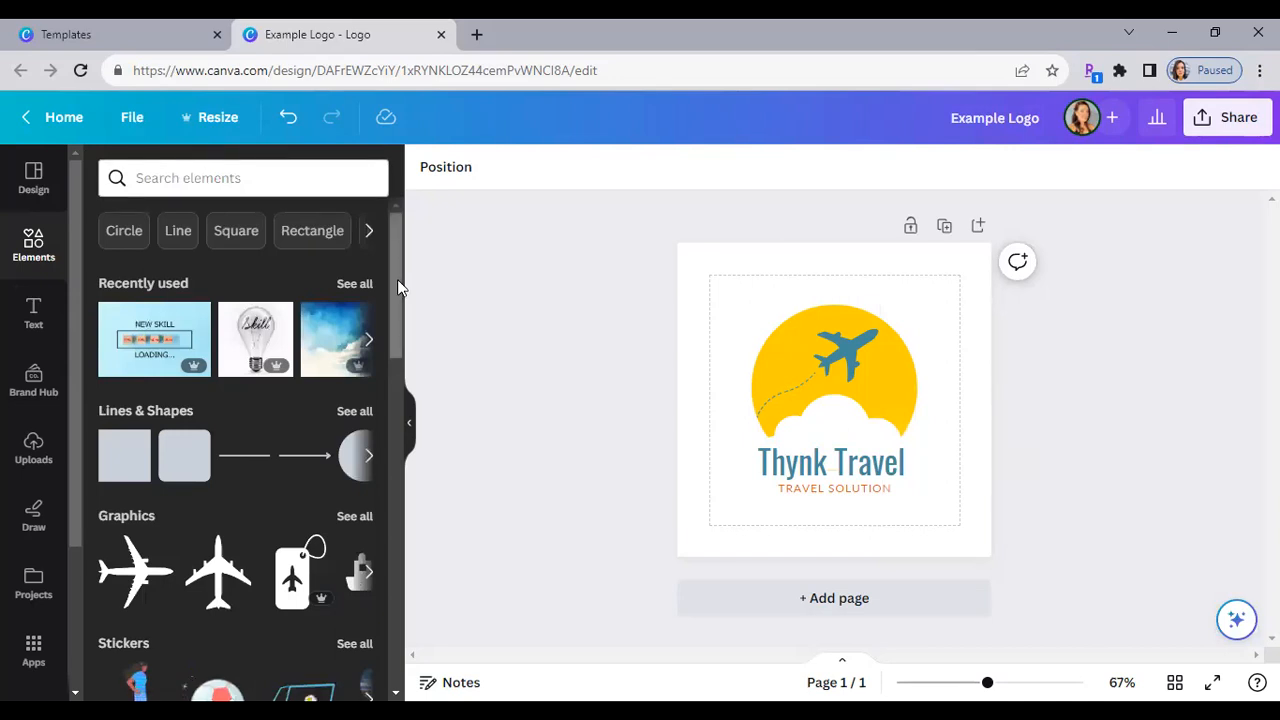
pyautogui.scroll(-2, 400, 300)
pyautogui.scroll(-2, 401, 379)
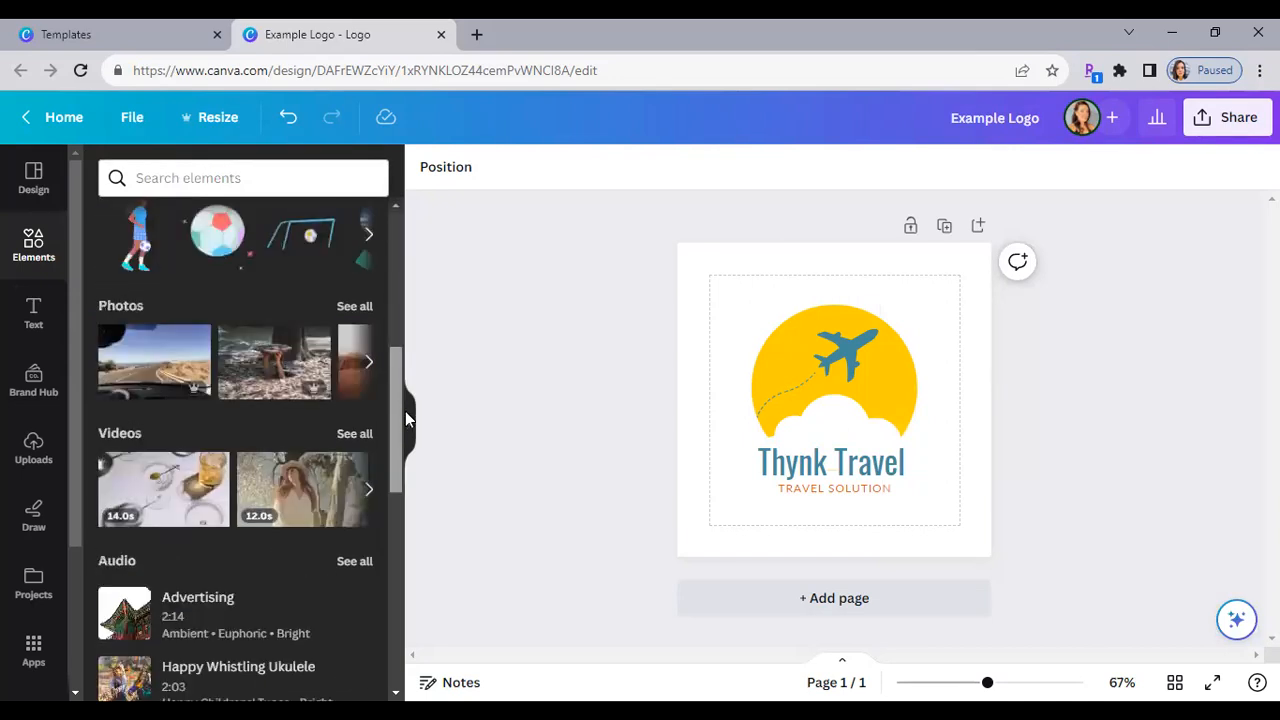
pyautogui.scroll(-1, 414, 467)
pyautogui.scroll(-3, 408, 528)
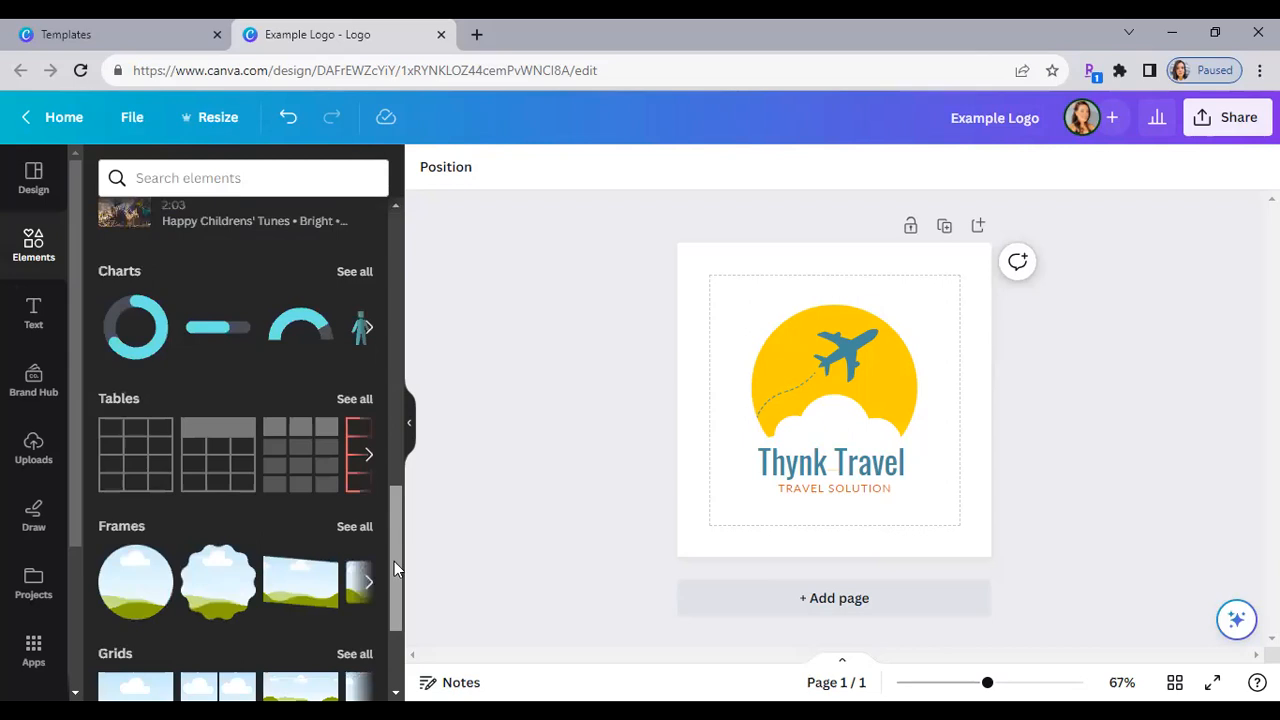
pyautogui.scroll(-2, 394, 561)
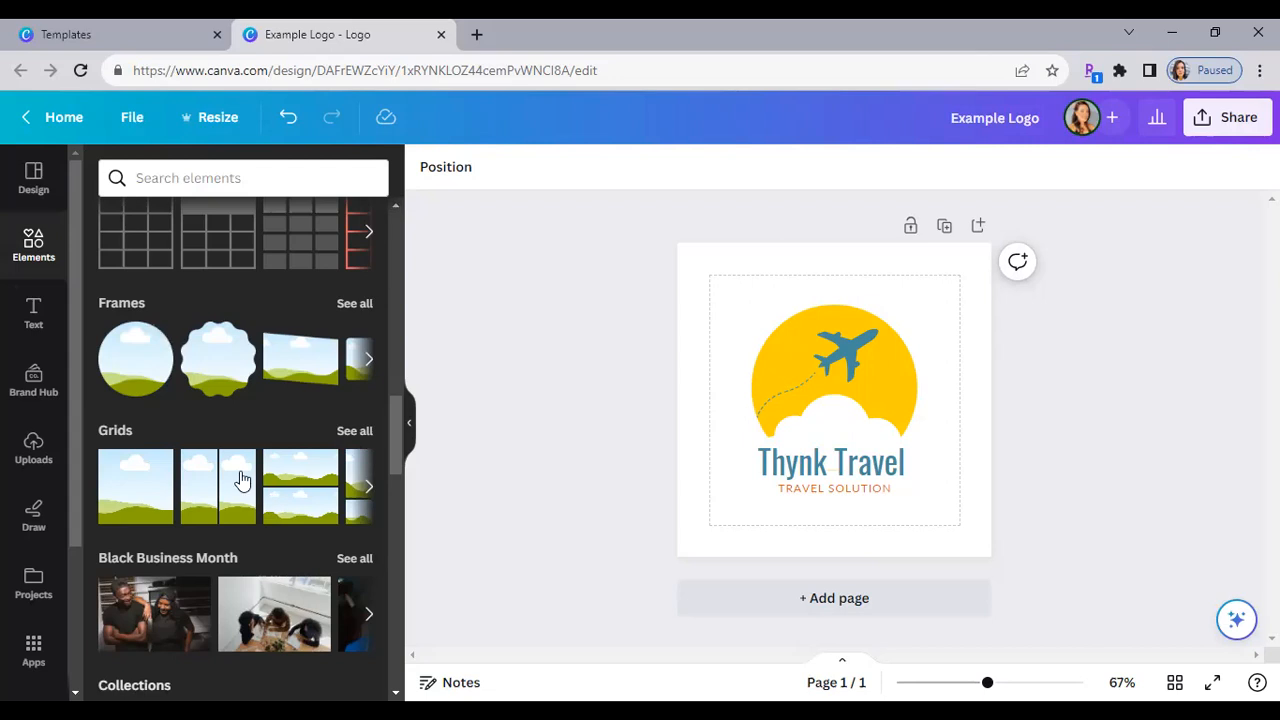
pyautogui.moveTo(397, 418); pyautogui.dragTo(396, 569)
pyautogui.scroll(5, 380, 398)
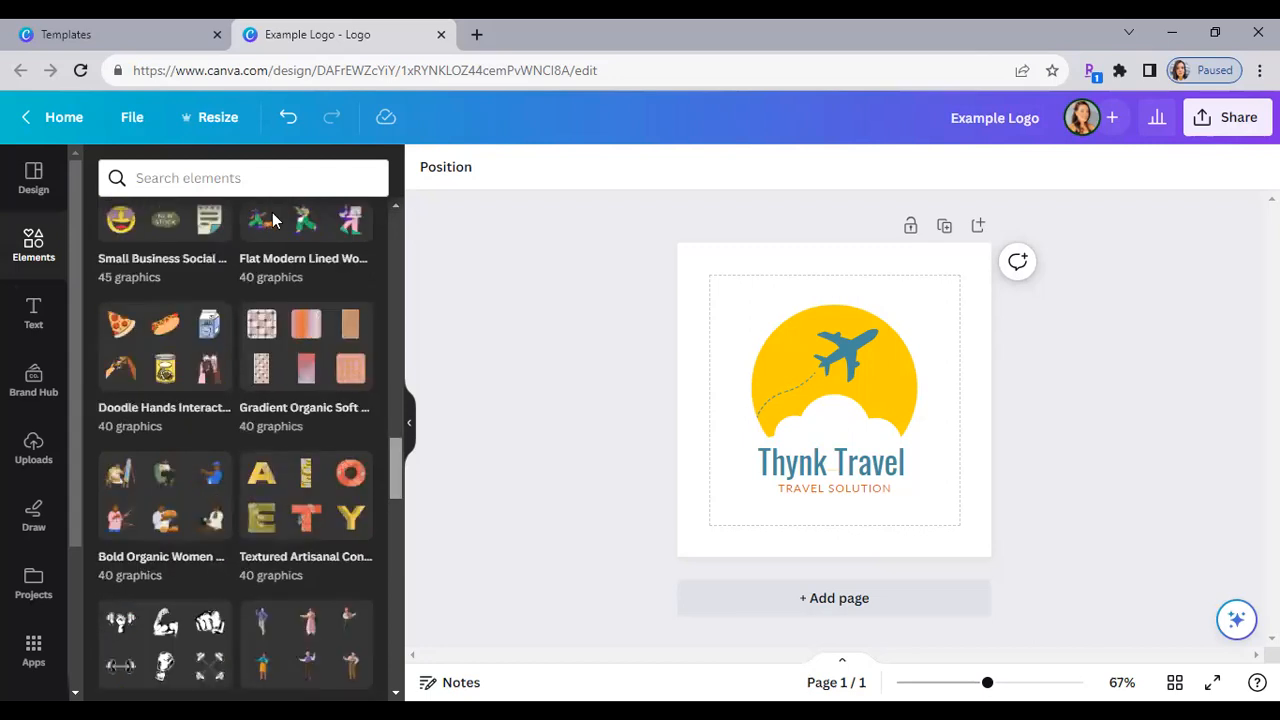
pyautogui.scroll(15, 266, 206)
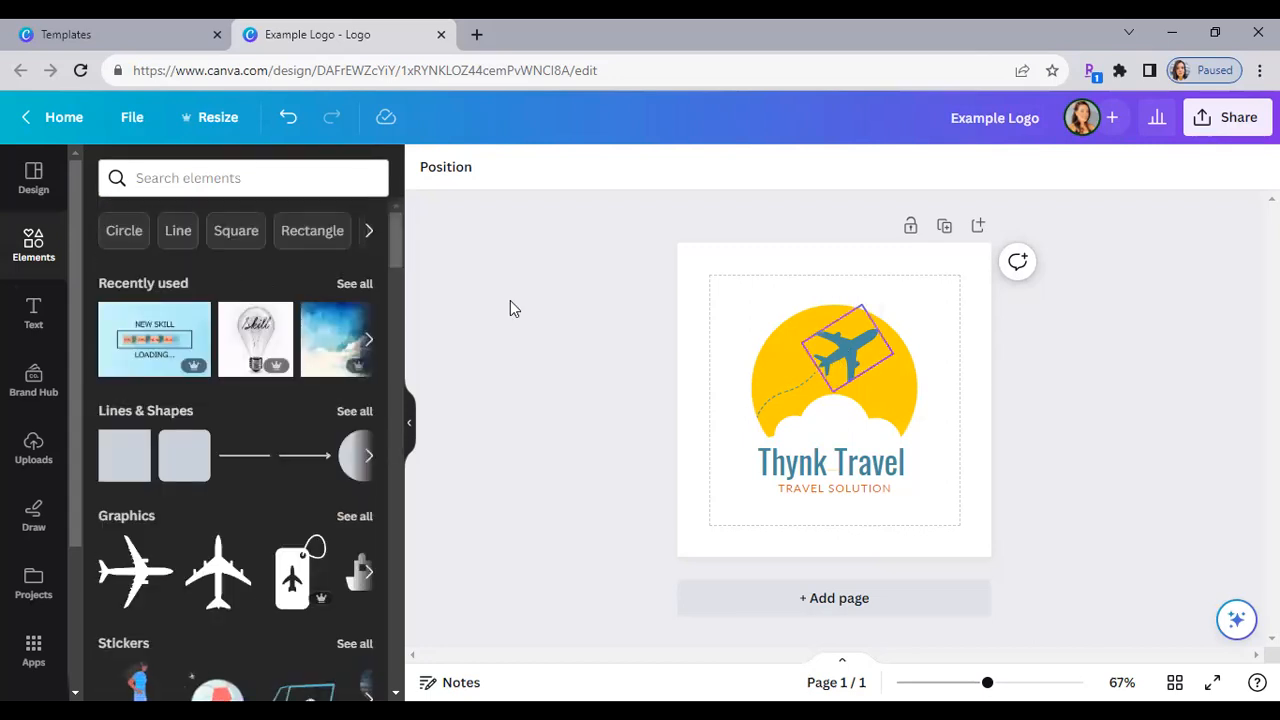
# - Search the elements for "plane" and limit the results to graphics
pyautogui.click(314, 187)
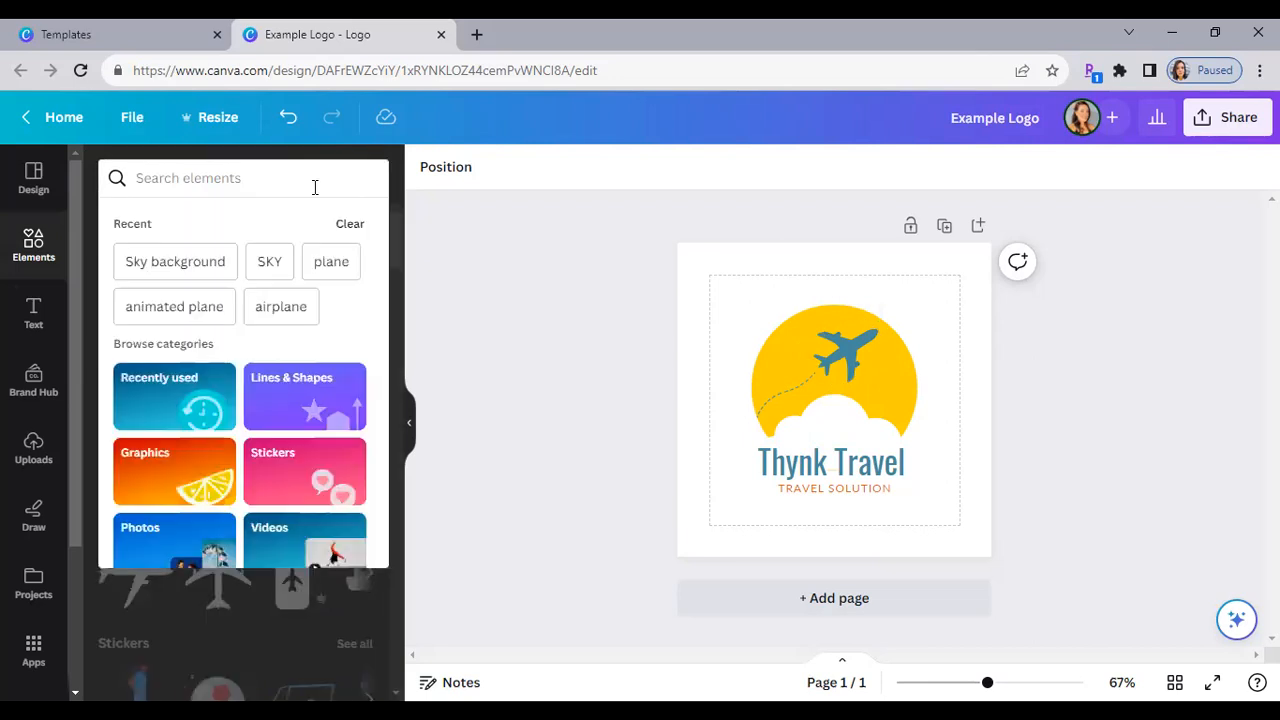
pyautogui.write('plane')
pyautogui.press('Return')
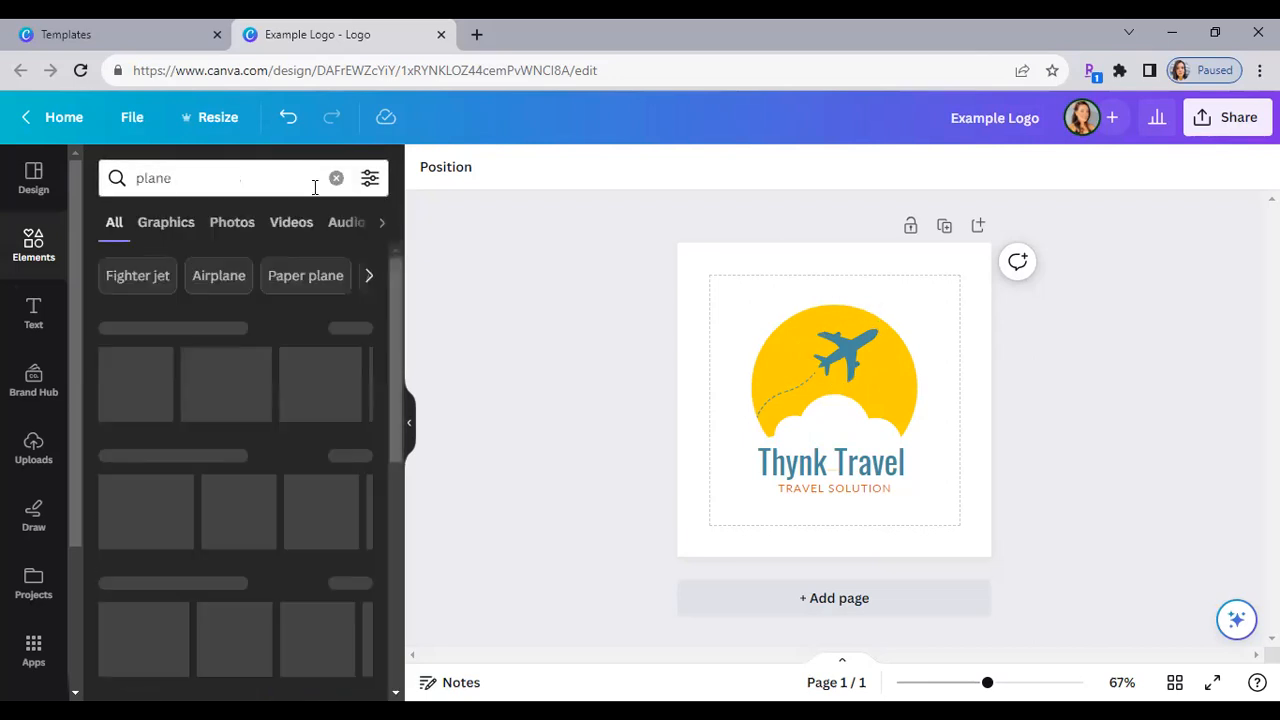
pyautogui.click(166, 224)
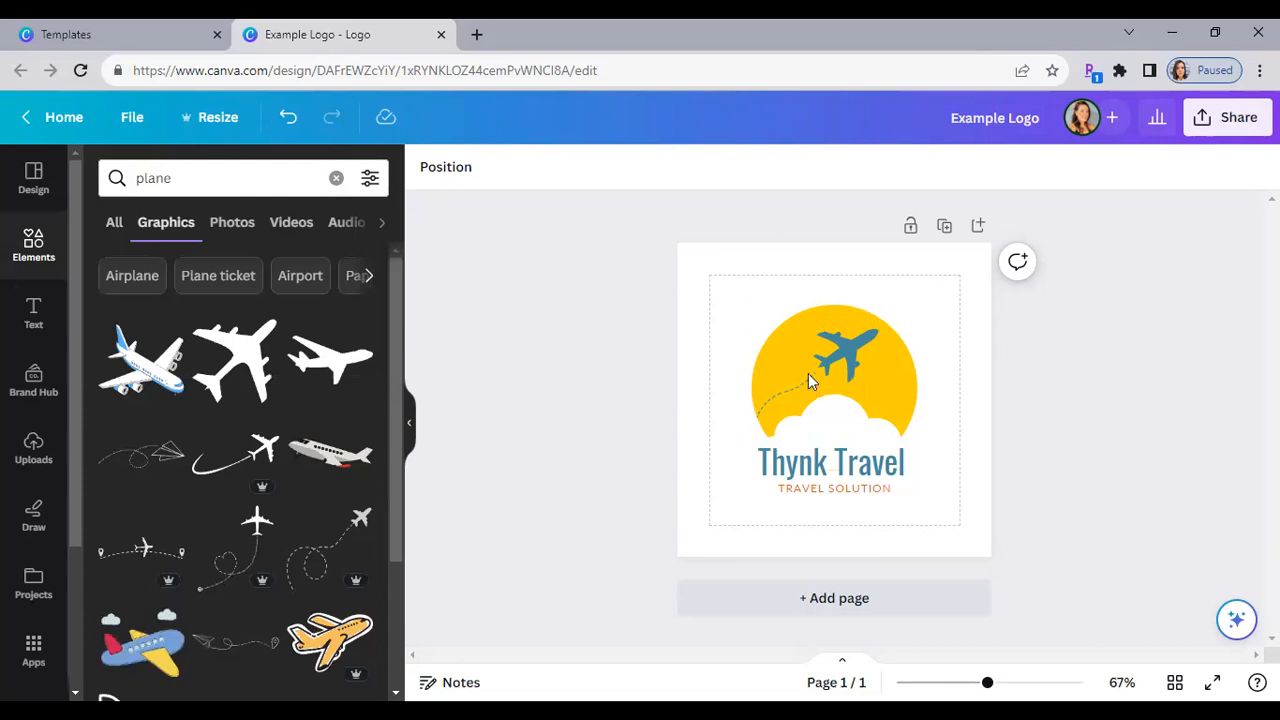
# - Delete the blue airplane and its dashed trail from the logo
pyautogui.click(855, 360)
pyautogui.press('Delete')
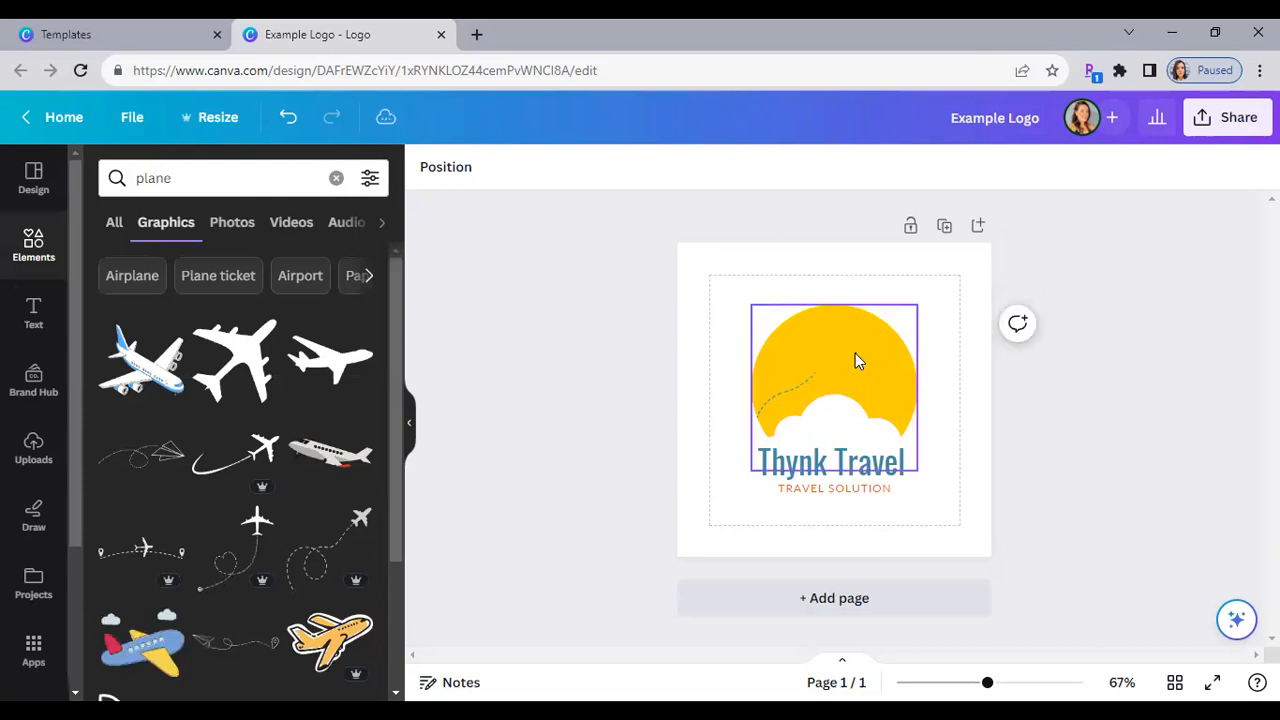
pyautogui.click(806, 375)
pyautogui.press('Delete')
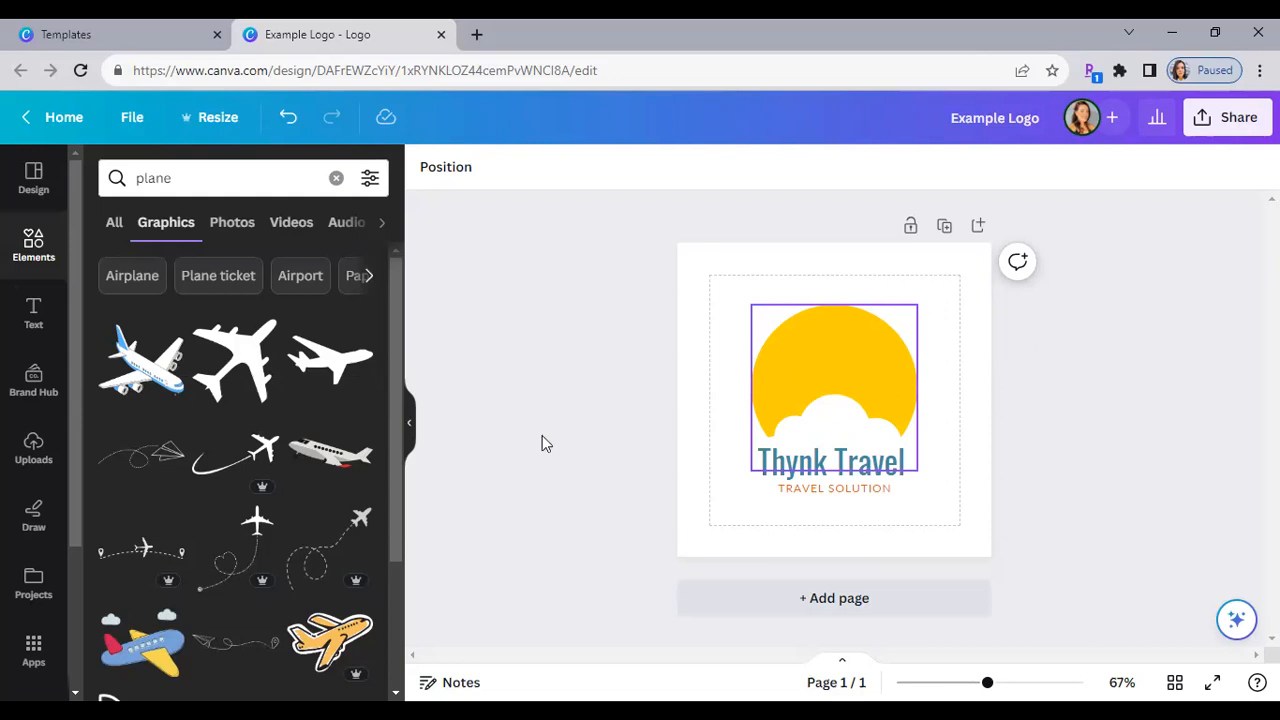
# - Add the plane graphic with a solid curved trail, place it over the yellow sun, and enlarge it past the sun's edge
pyautogui.click(252, 462)
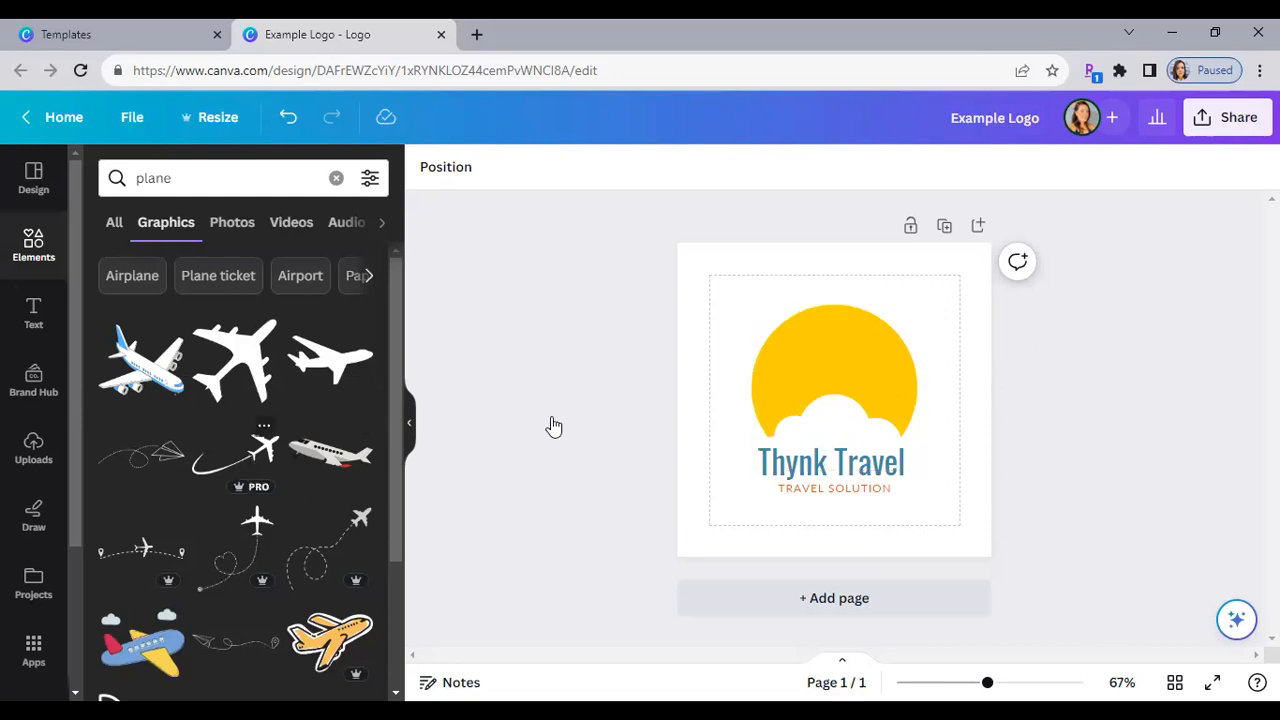
pyautogui.moveTo(871, 378); pyautogui.dragTo(863, 362)
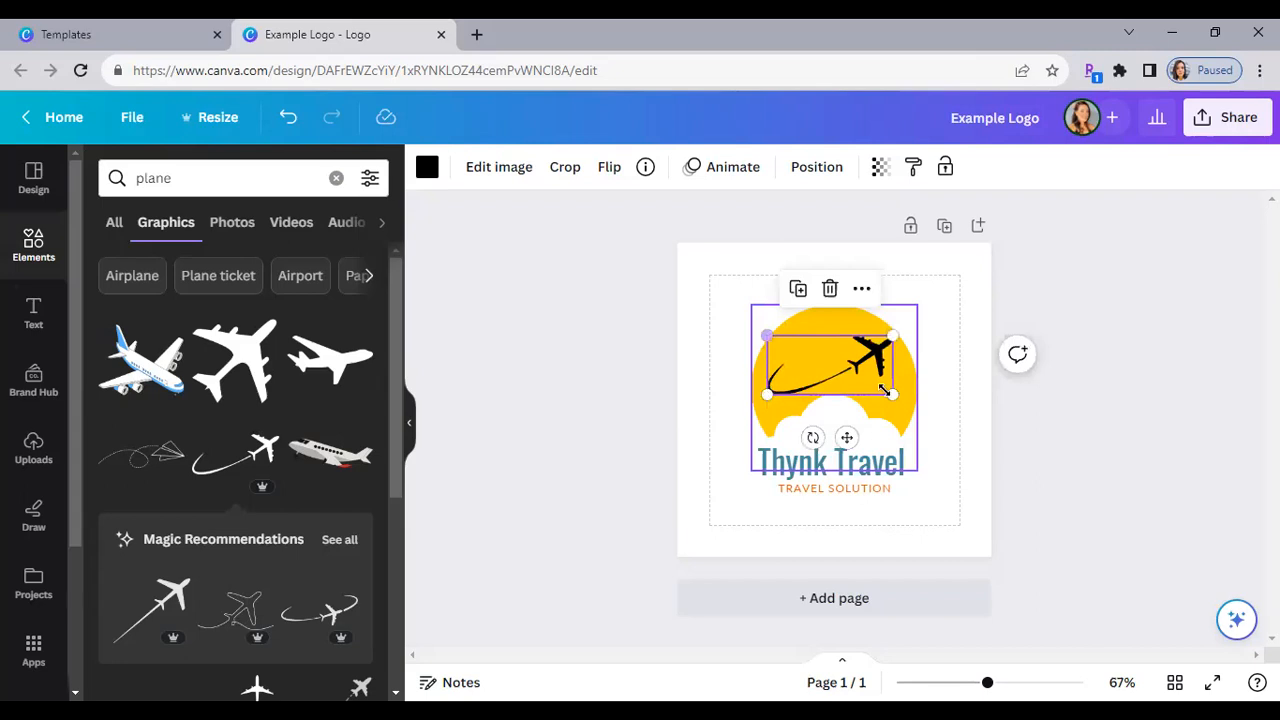
pyautogui.moveTo(767, 393); pyautogui.dragTo(729, 415)
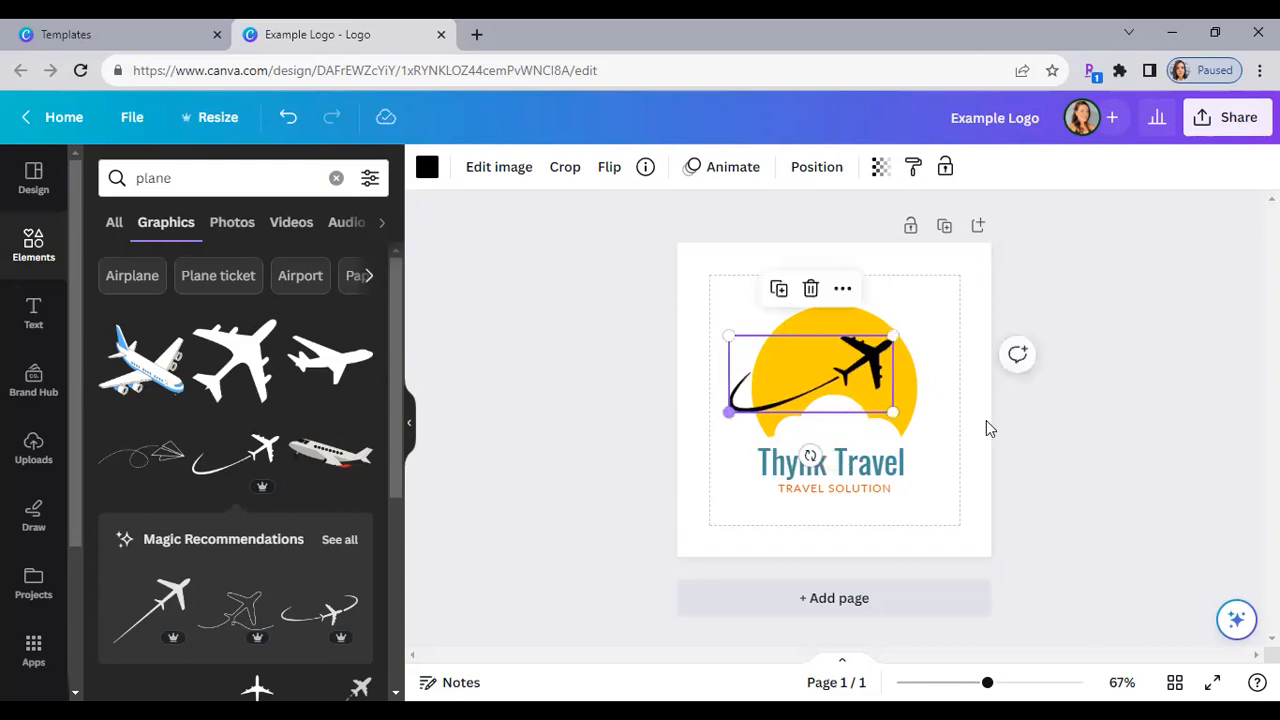
pyautogui.click(1040, 522)
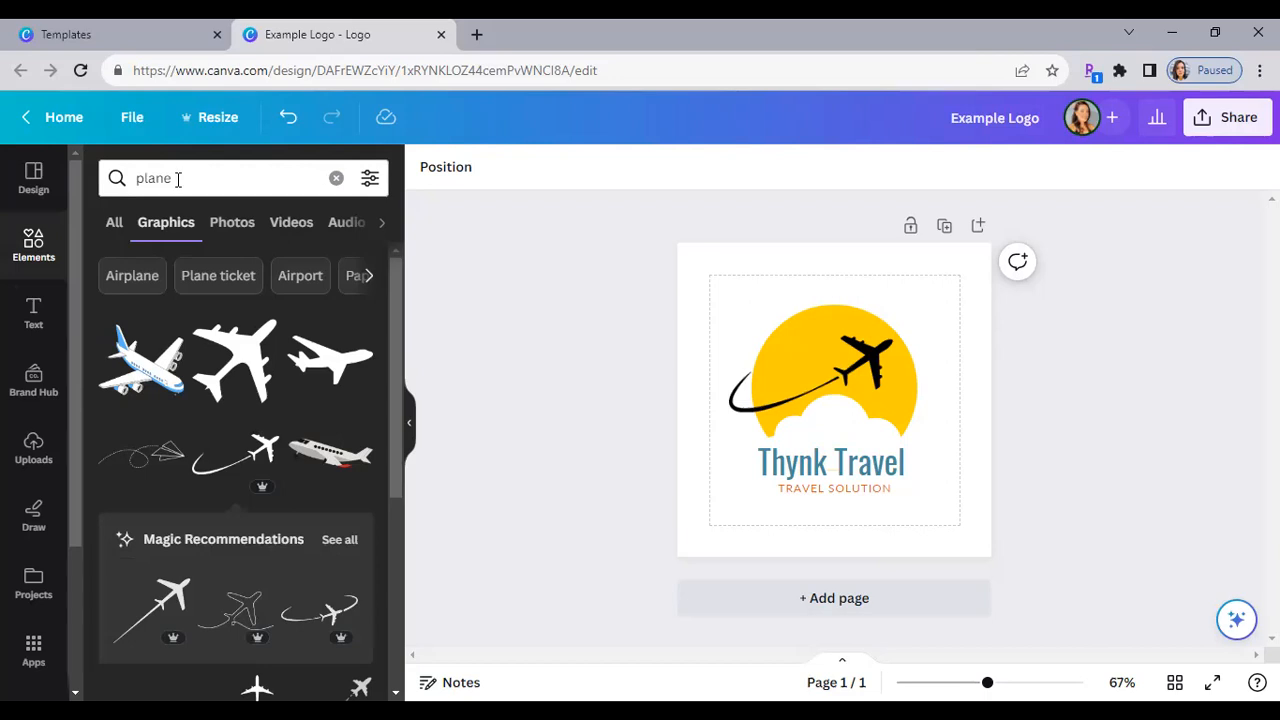
# - Browse the text styles, add the yellow "HUGE SALE" text combination, and move it down over the Thynk Travel name
pyautogui.click(33, 315)
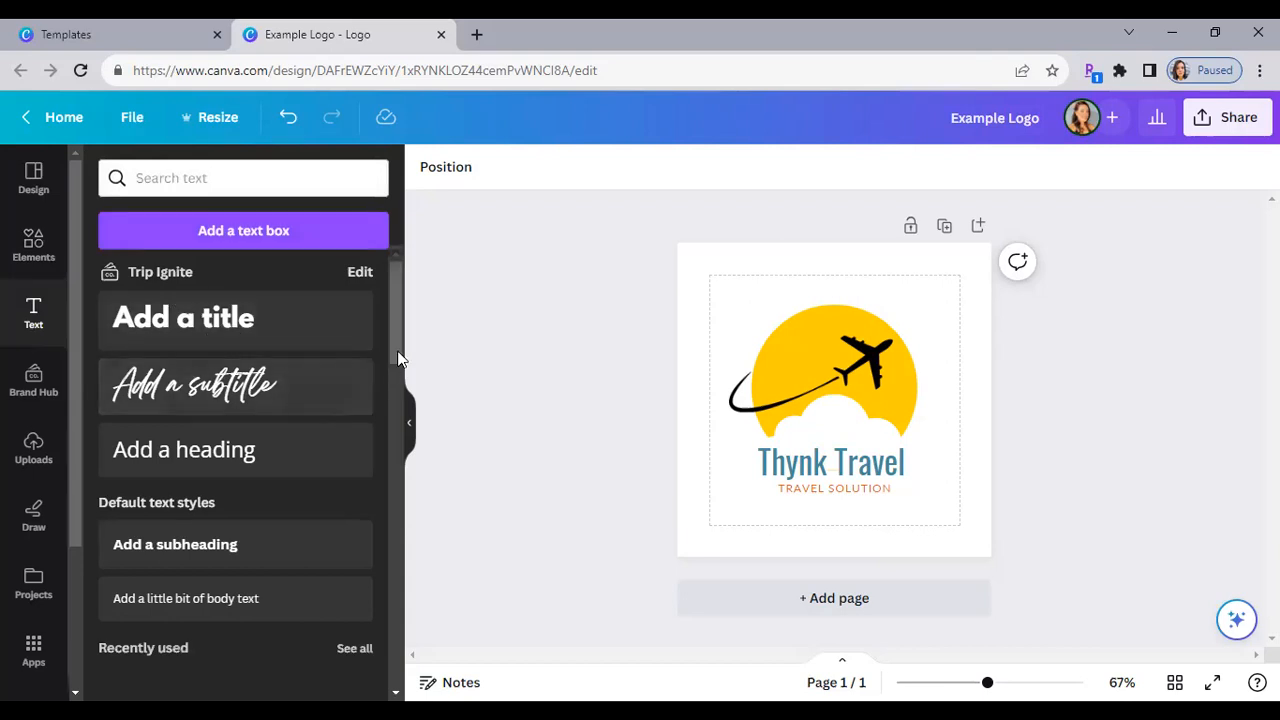
pyautogui.moveTo(397, 358); pyautogui.dragTo(396, 552)
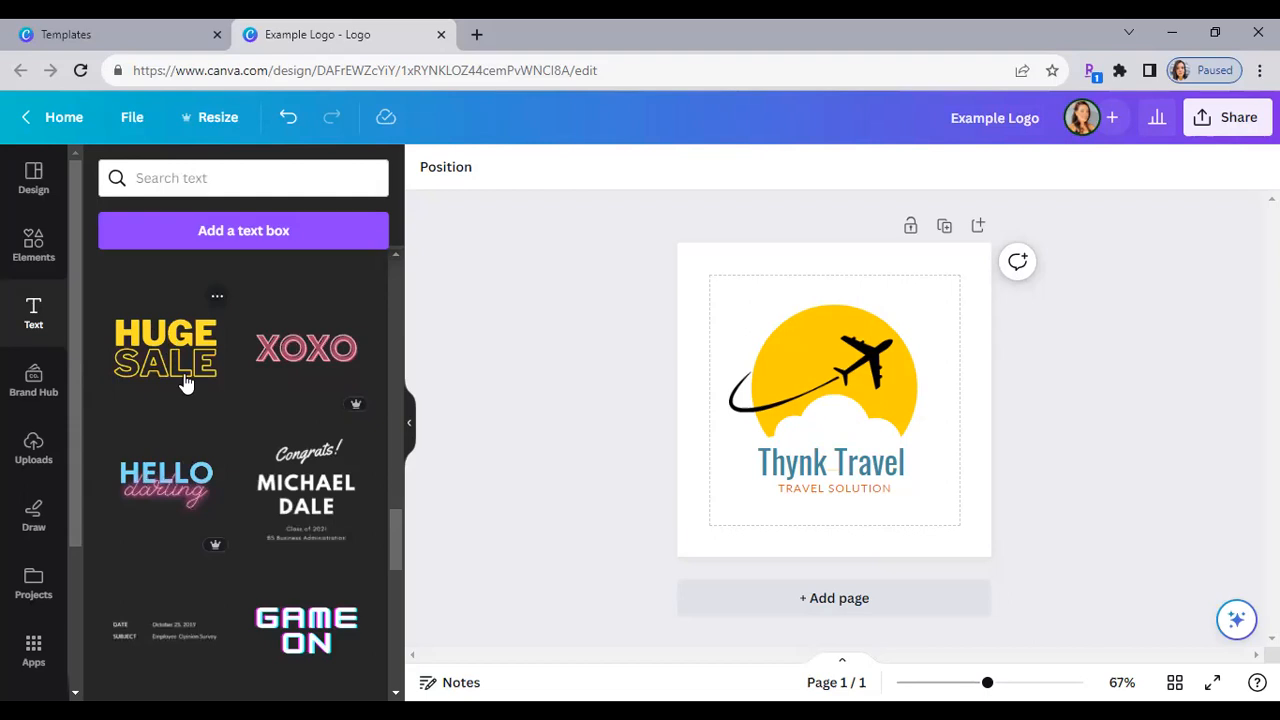
pyautogui.moveTo(397, 523); pyautogui.dragTo(392, 613)
pyautogui.scroll(5, 224, 383)
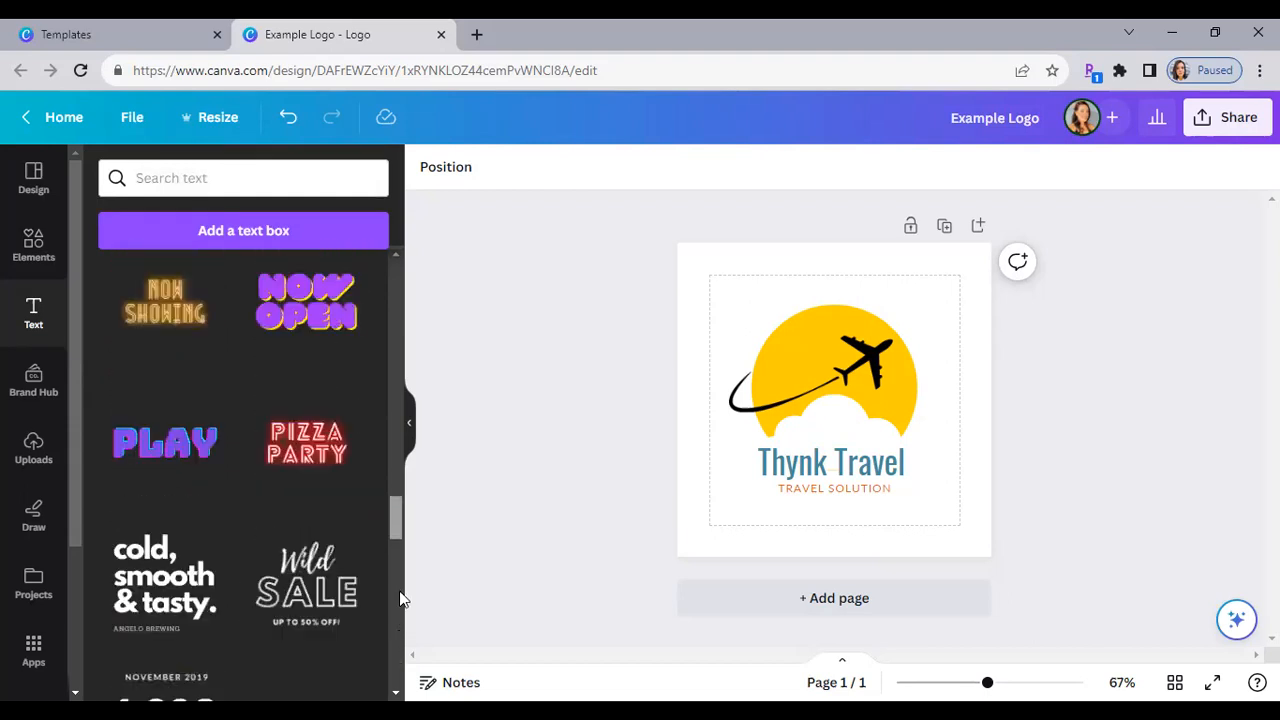
pyautogui.moveTo(399, 505); pyautogui.dragTo(403, 454)
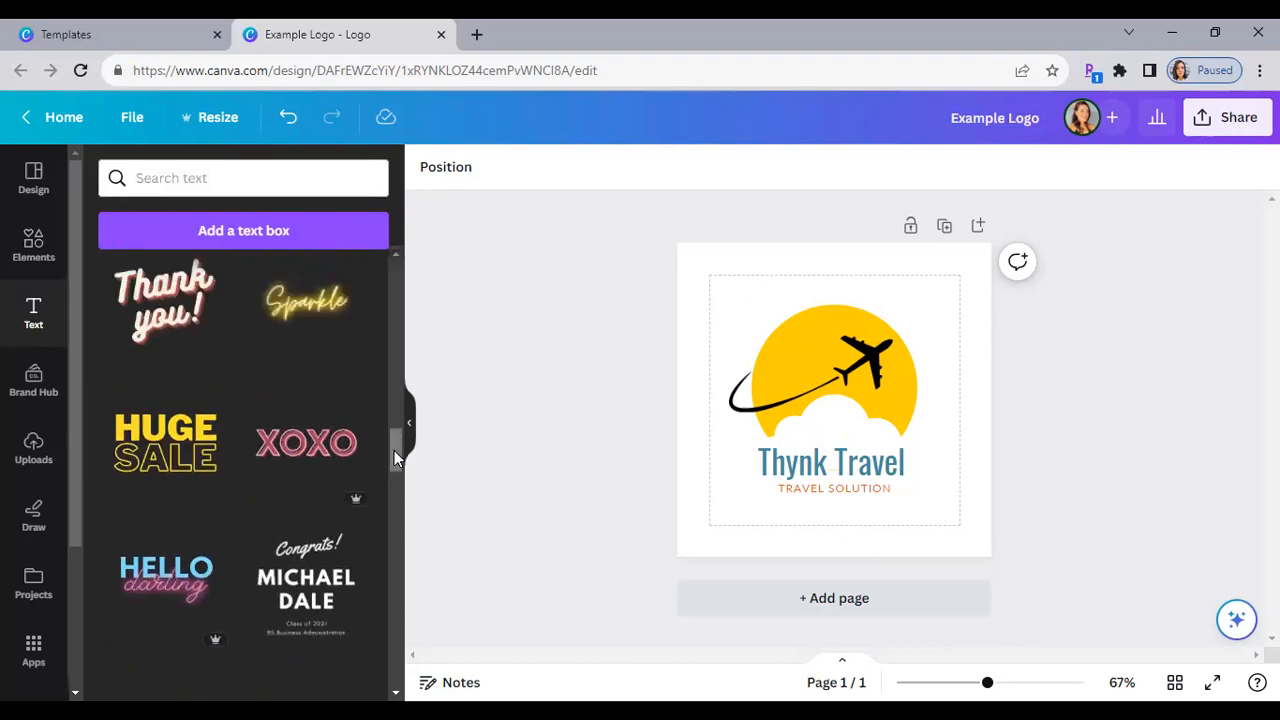
pyautogui.click(142, 450)
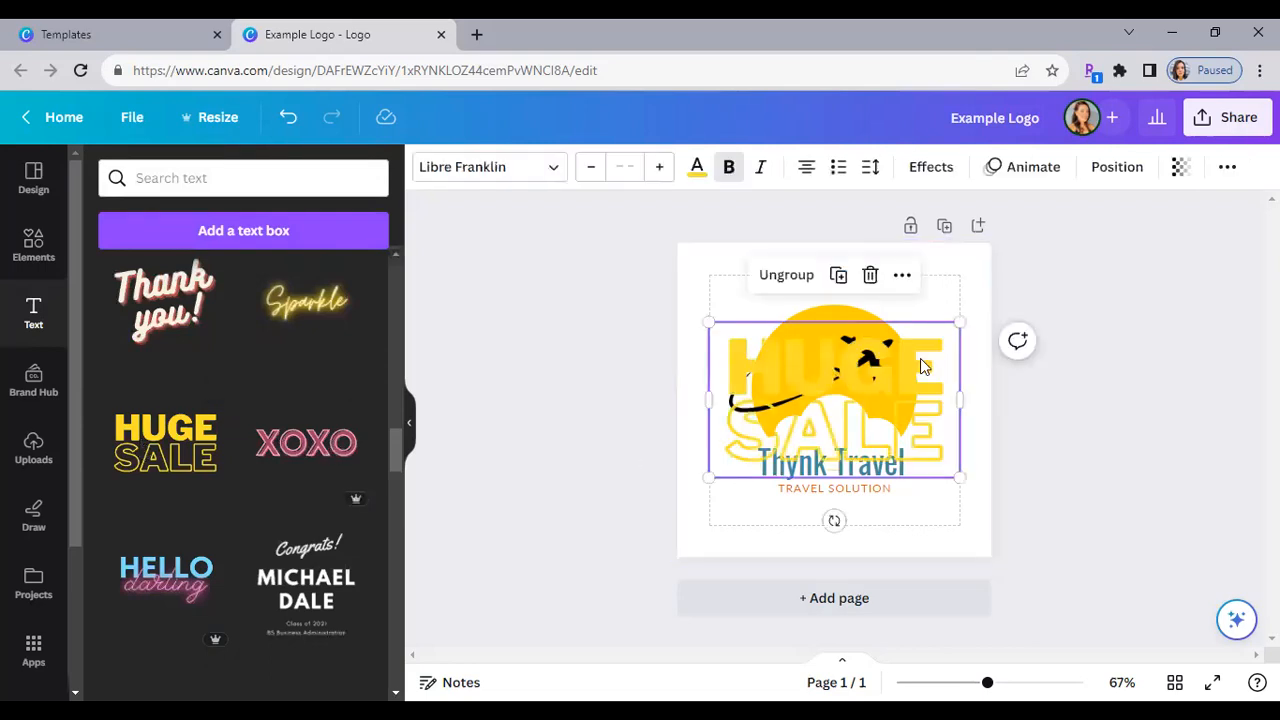
pyautogui.moveTo(912, 391); pyautogui.dragTo(909, 486)
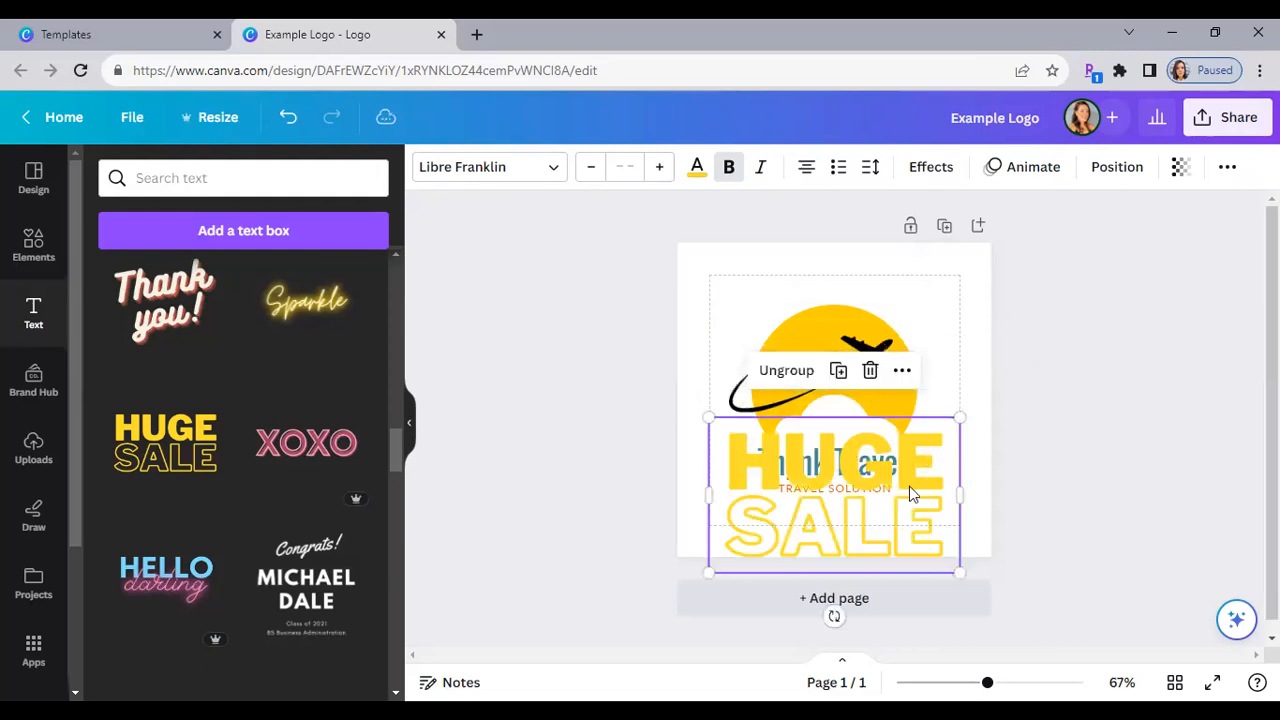
# - Replace the word "SALE" in the added text combination with "TRAVEL"
pyautogui.click(930, 531)
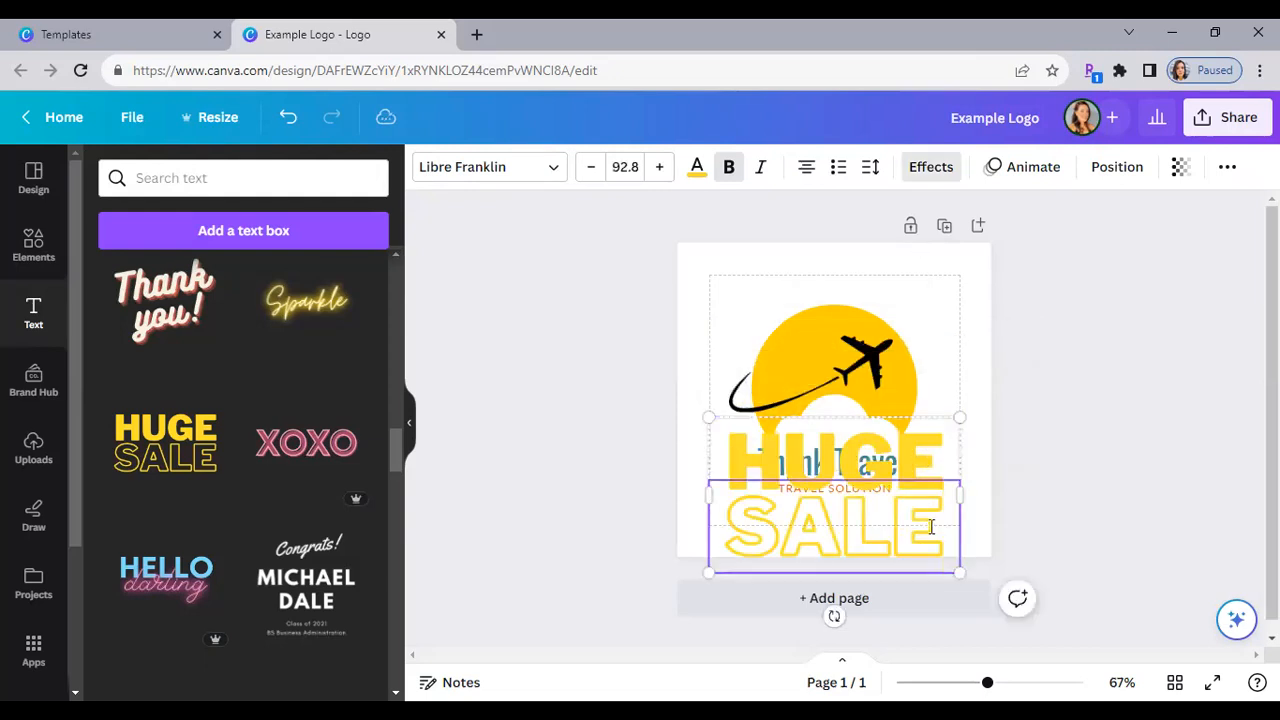
pyautogui.press('BackSpace')
pyautogui.press('BackSpace')
pyautogui.press('BackSpace')
pyautogui.press('BackSpace')
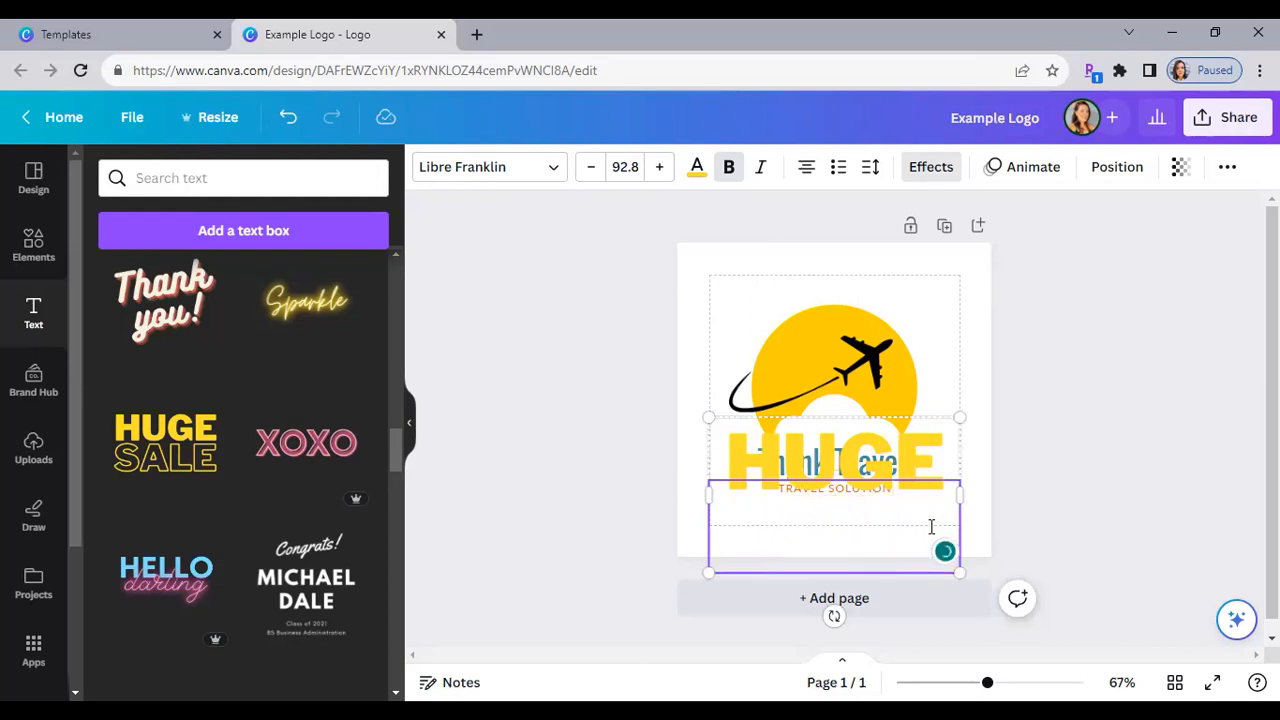
pyautogui.write('TRA')
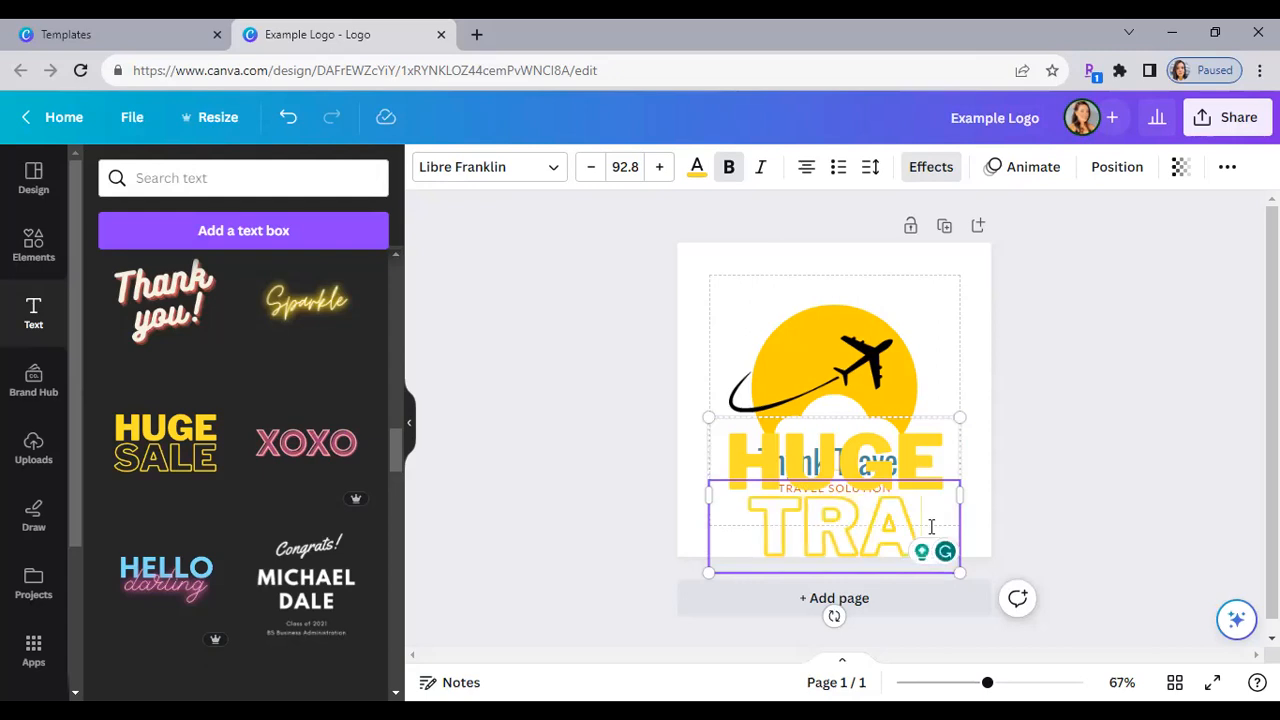
pyautogui.write('VEL')
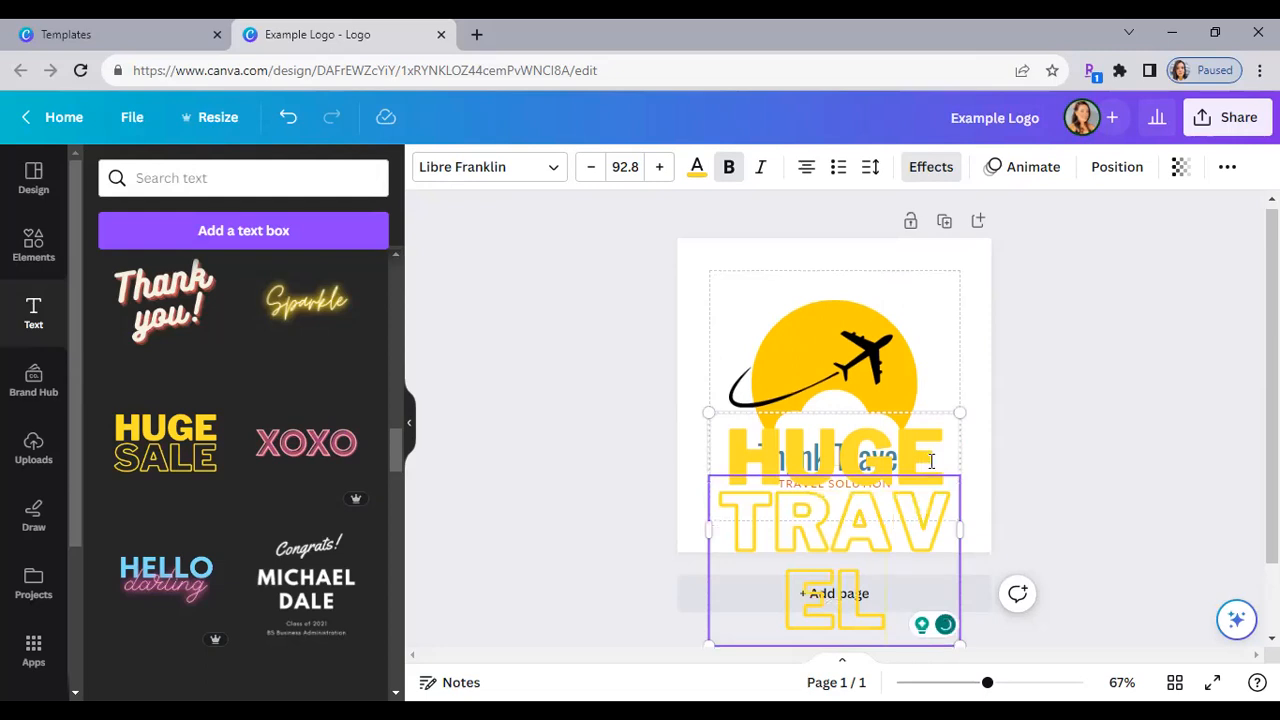
# - Replace the word "HUGE" in the added text combination with "SUN"
pyautogui.click(931, 461)
pyautogui.press('Return')
pyautogui.write('SUN')
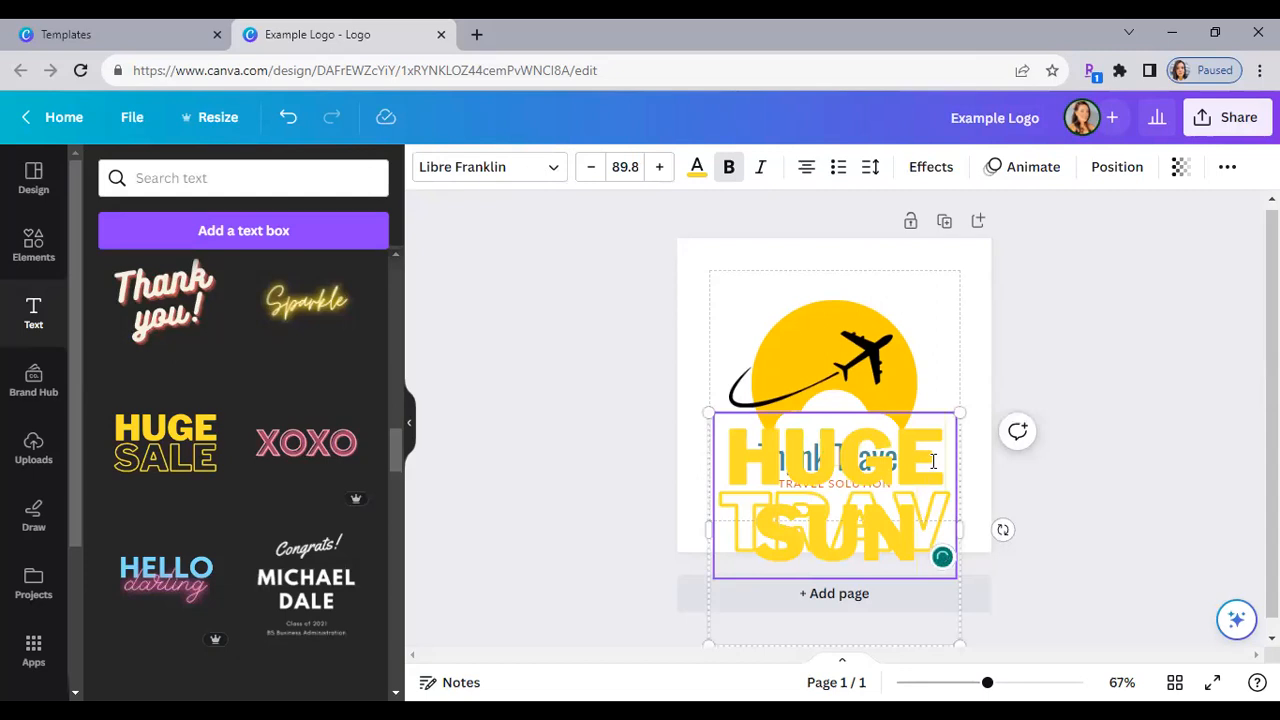
pyautogui.press('BackSpace')
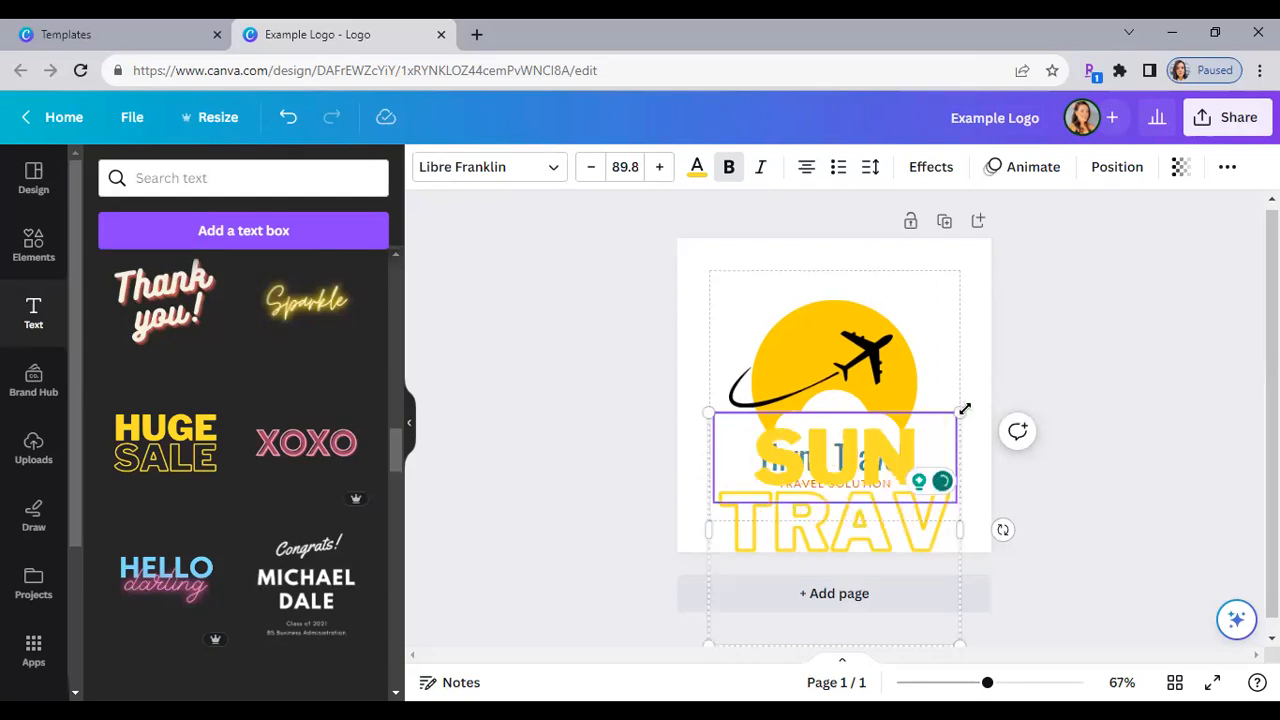
# - Shrink the SUN TRAVEL text, place it over the upper left of the yellow sun, and recolor it orange #e65b03
pyautogui.moveTo(943, 424); pyautogui.dragTo(876, 472)
pyautogui.moveTo(886, 536); pyautogui.dragTo(939, 493)
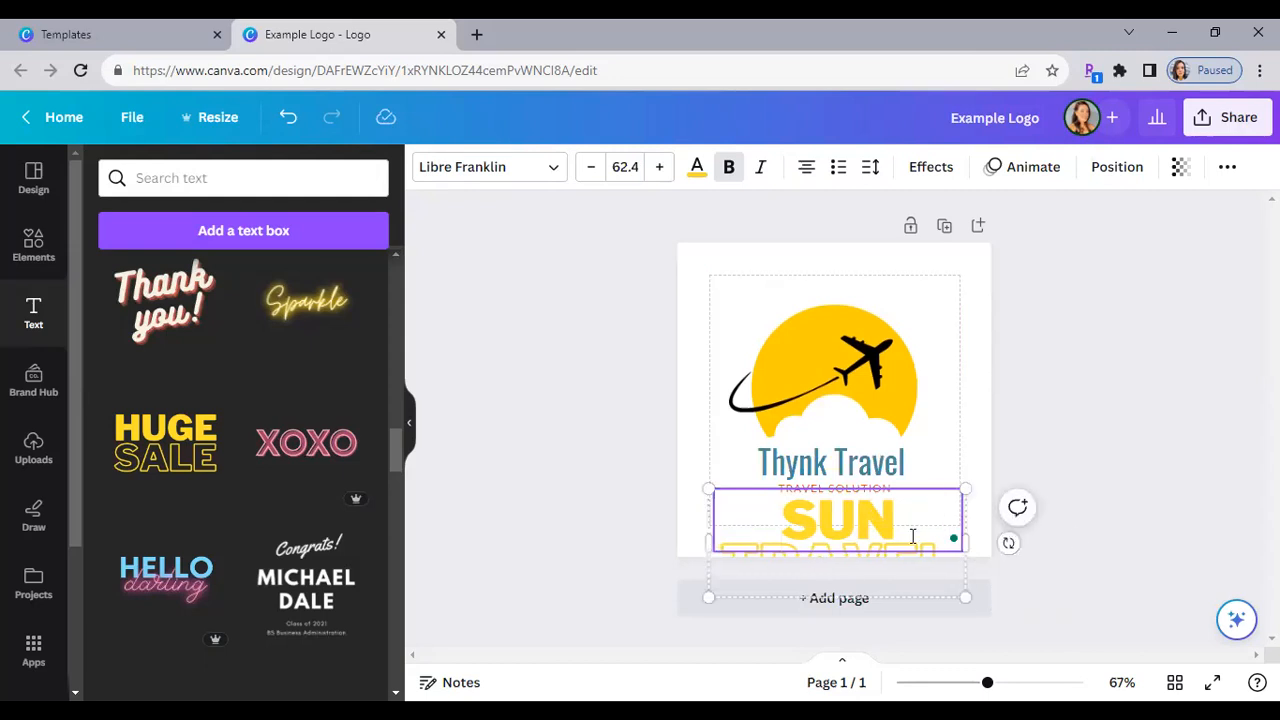
pyautogui.moveTo(862, 523); pyautogui.dragTo(860, 470)
pyautogui.moveTo(959, 440); pyautogui.dragTo(797, 337)
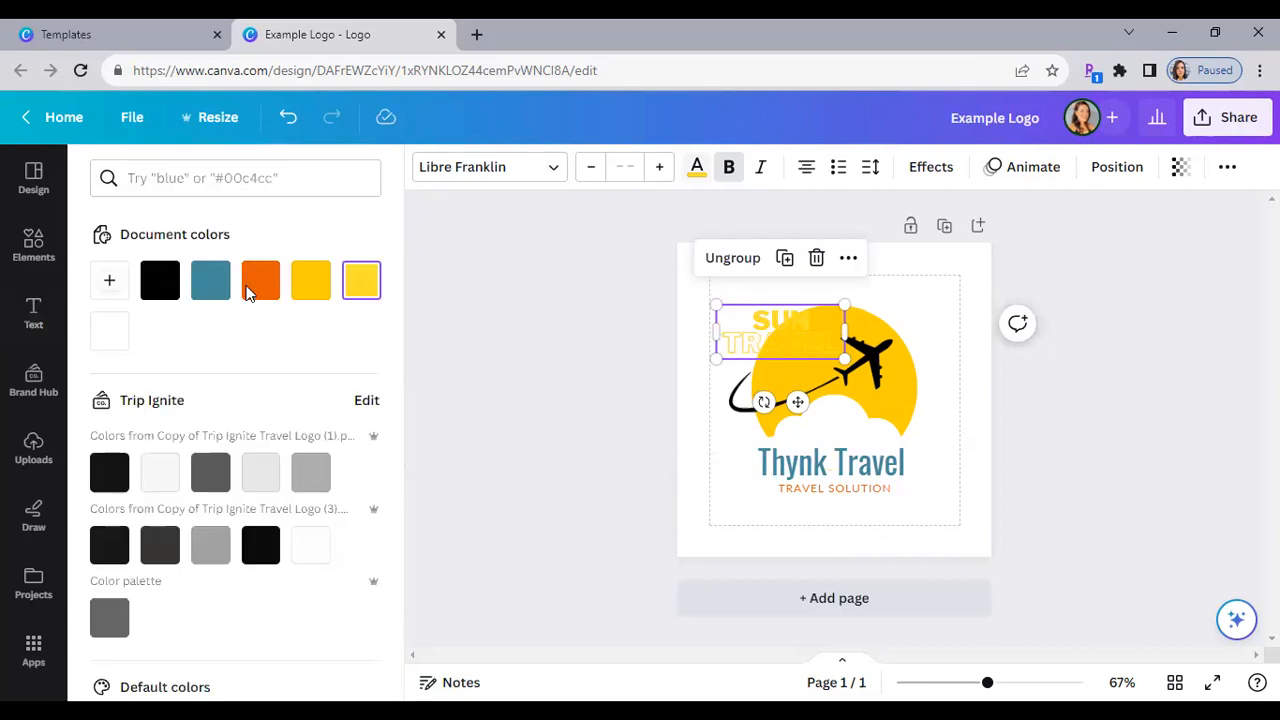
pyautogui.click(255, 285)
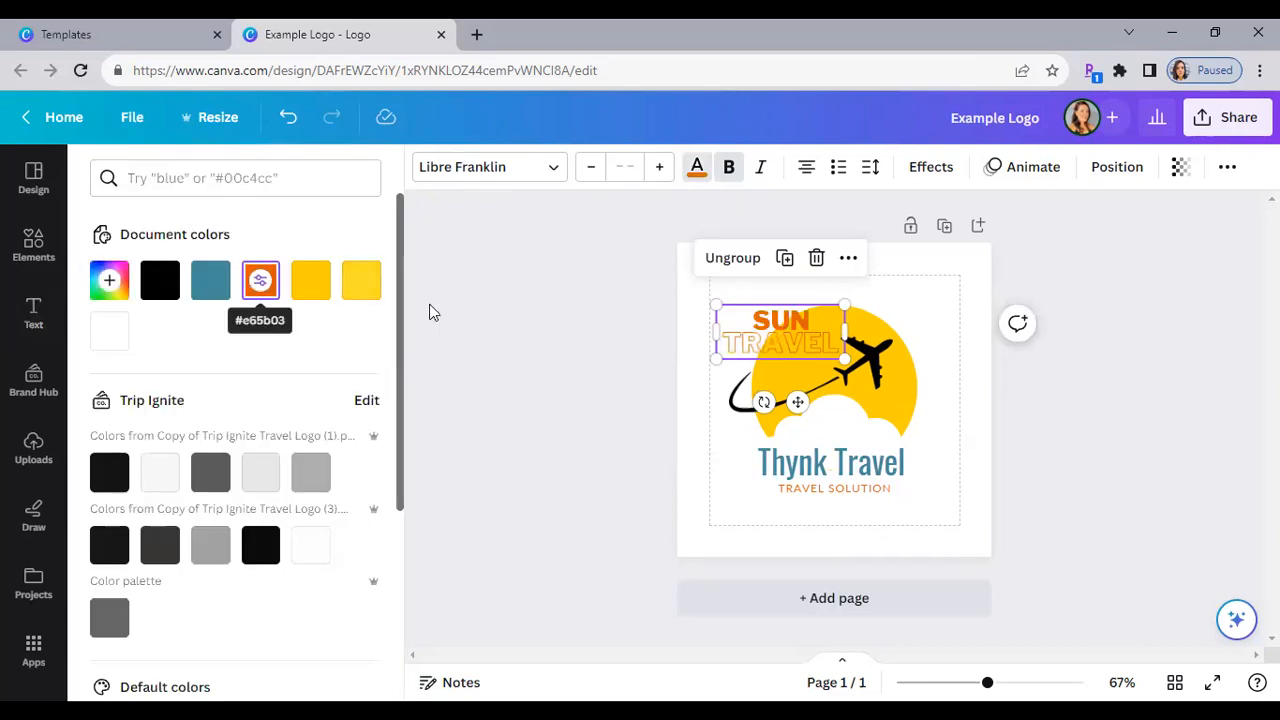
pyautogui.click(1091, 455)
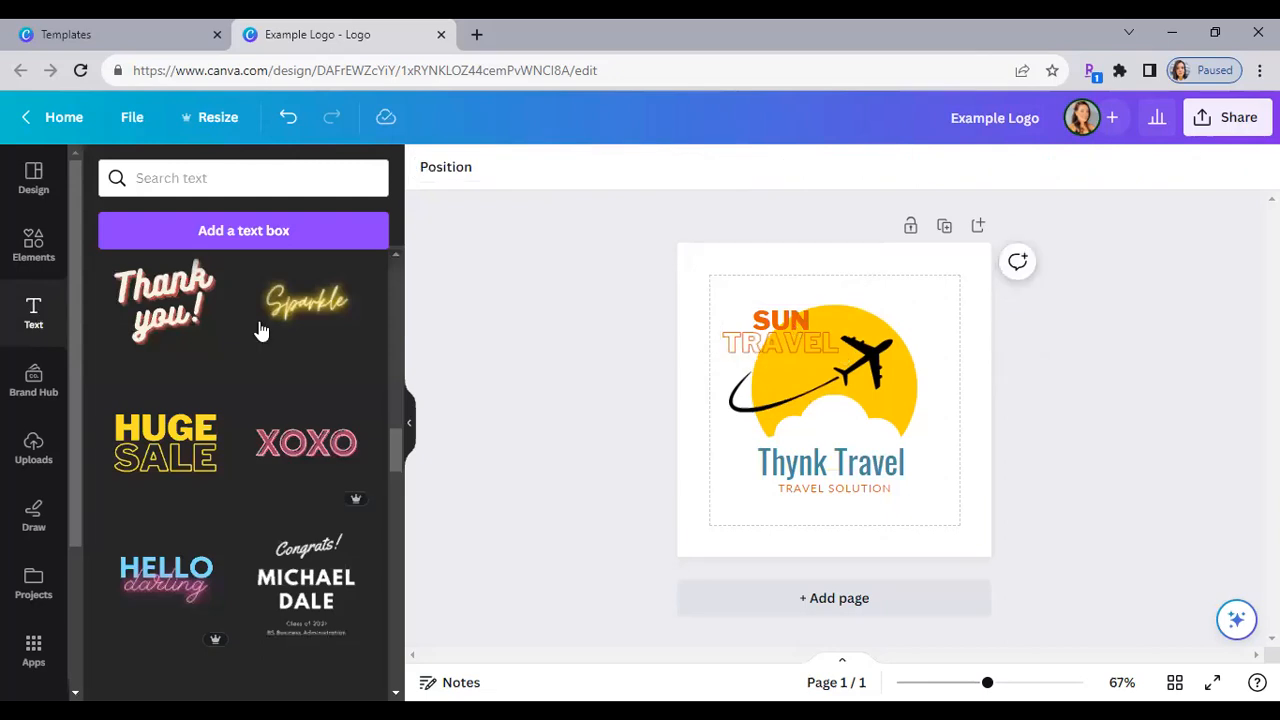
# - Browse the text styles and font combinations available for the design
pyautogui.moveTo(394, 450); pyautogui.dragTo(314, 297)
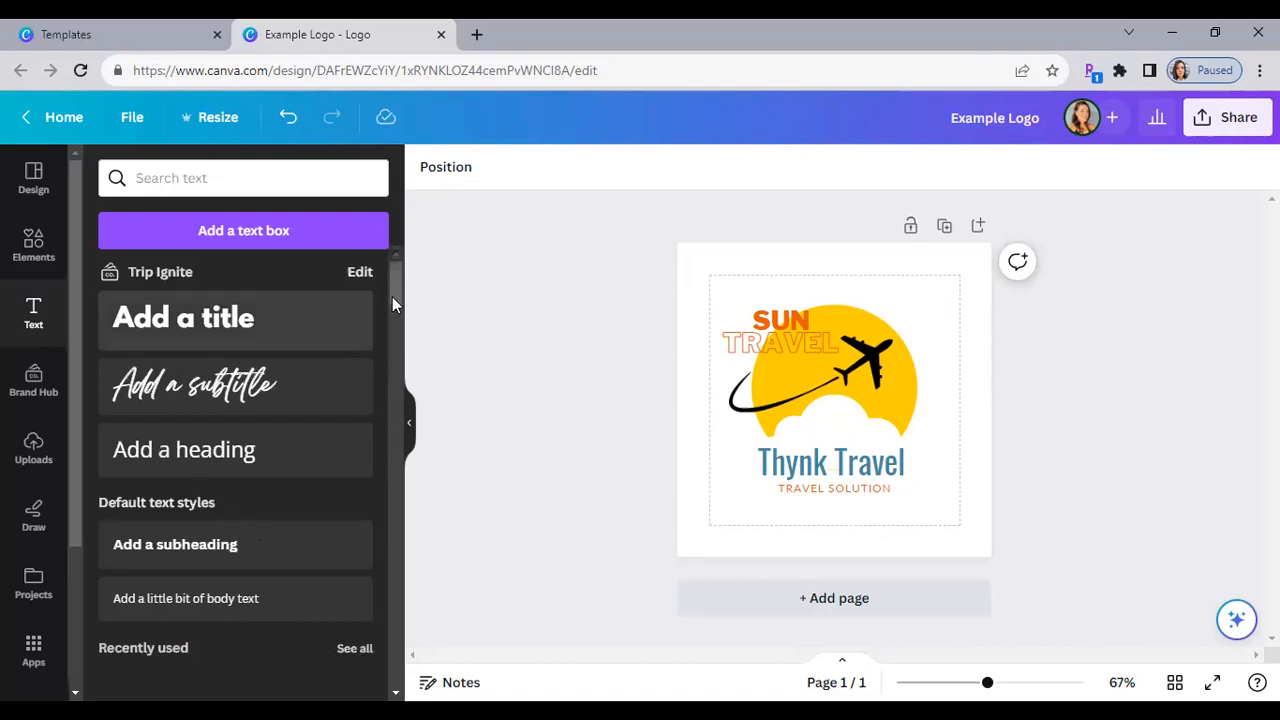
pyautogui.moveTo(392, 296); pyautogui.dragTo(394, 355)
pyautogui.scroll(-5, 395, 410)
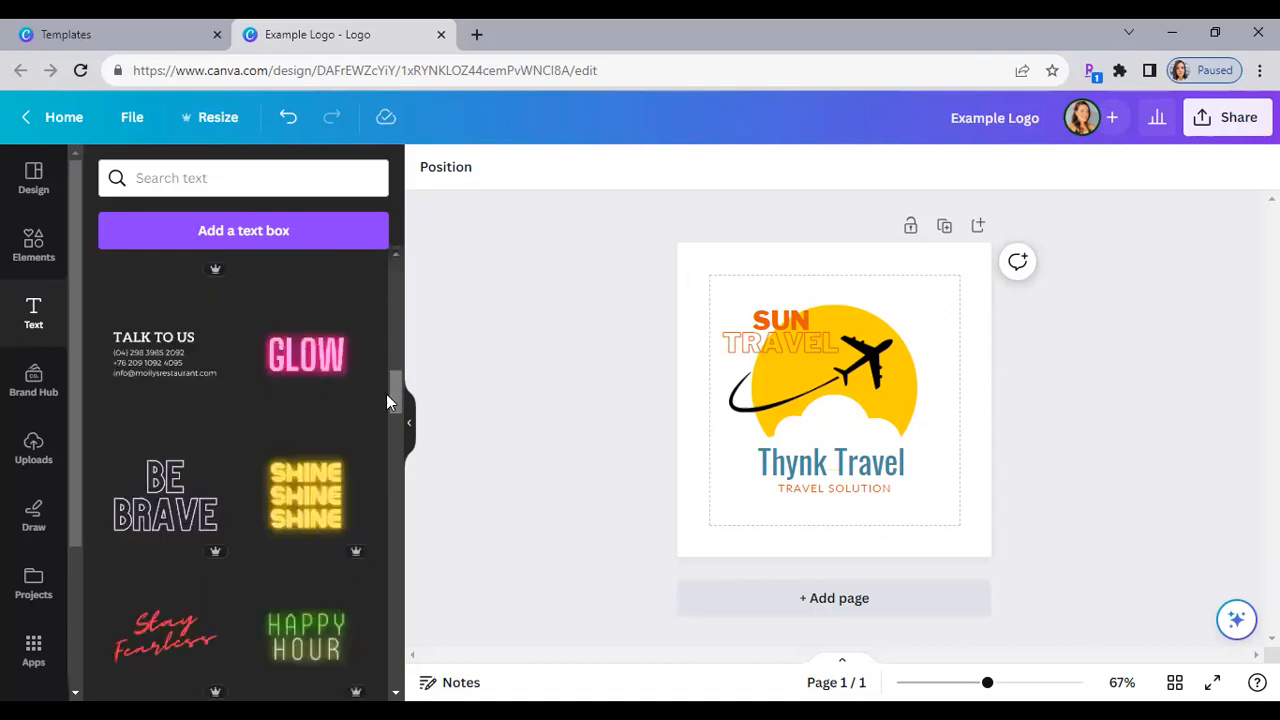
pyautogui.moveTo(390, 508); pyautogui.dragTo(392, 574)
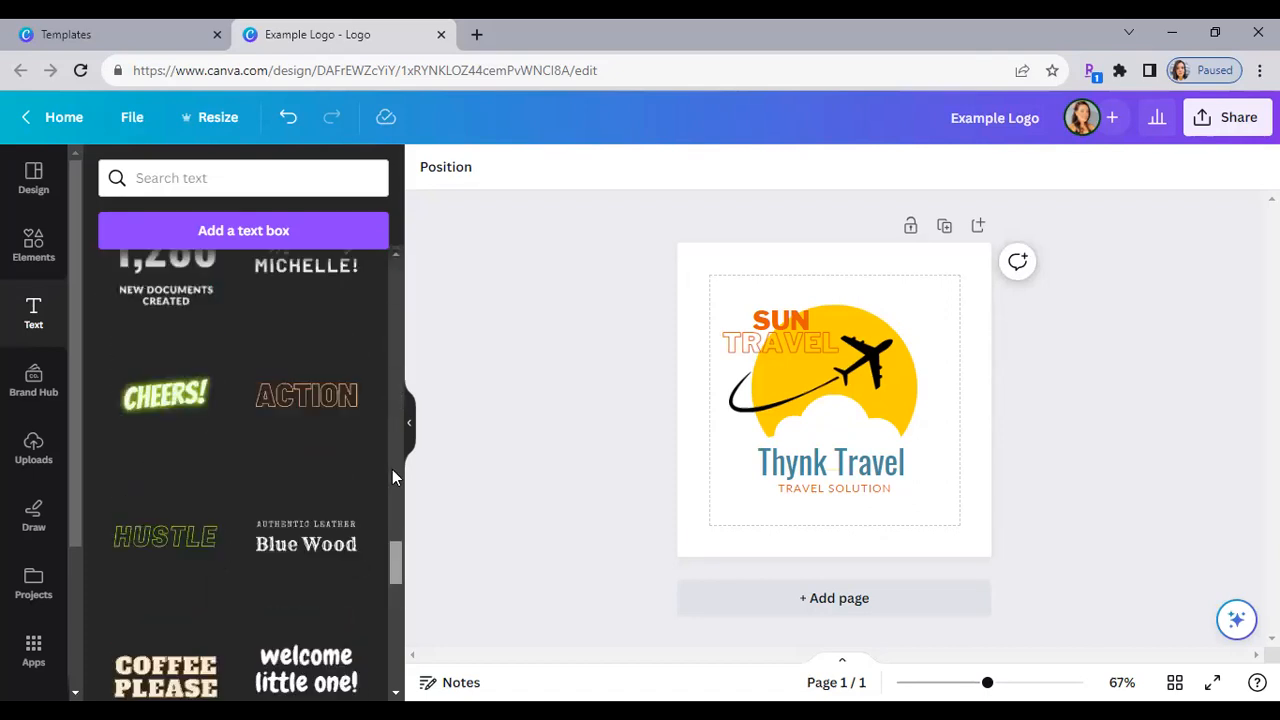
pyautogui.scroll(-1, 392, 470)
# - Delete both the "TRAVEL" and "SUN" text from the logo and deselect everything
pyautogui.click(761, 345)
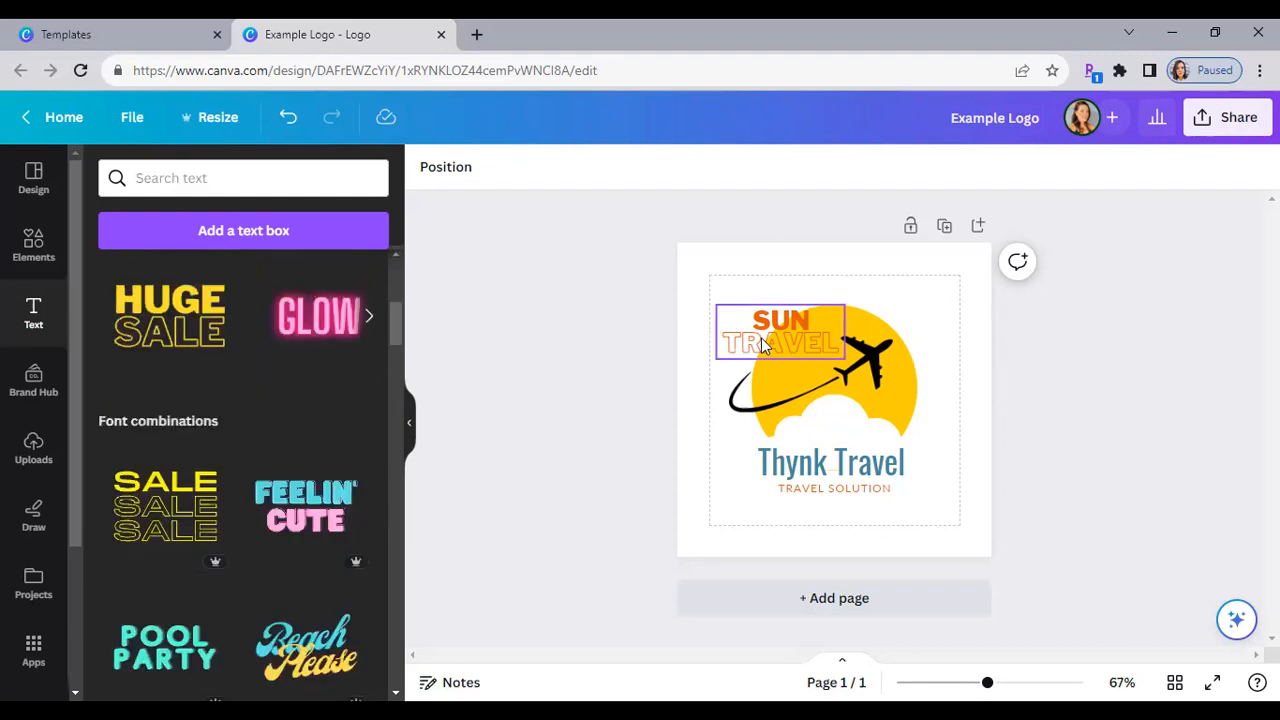
pyautogui.click(761, 338)
pyautogui.press('BackSpace')
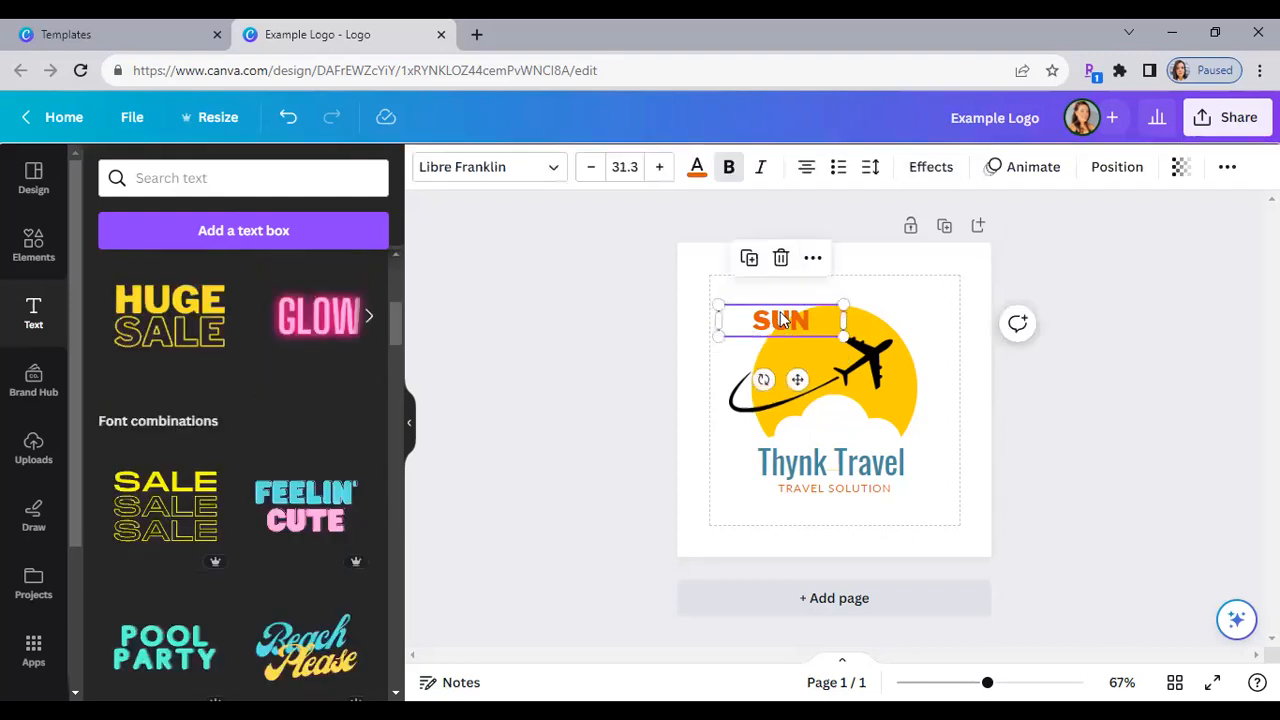
pyautogui.press('BackSpace')
pyautogui.press('BackSpace')
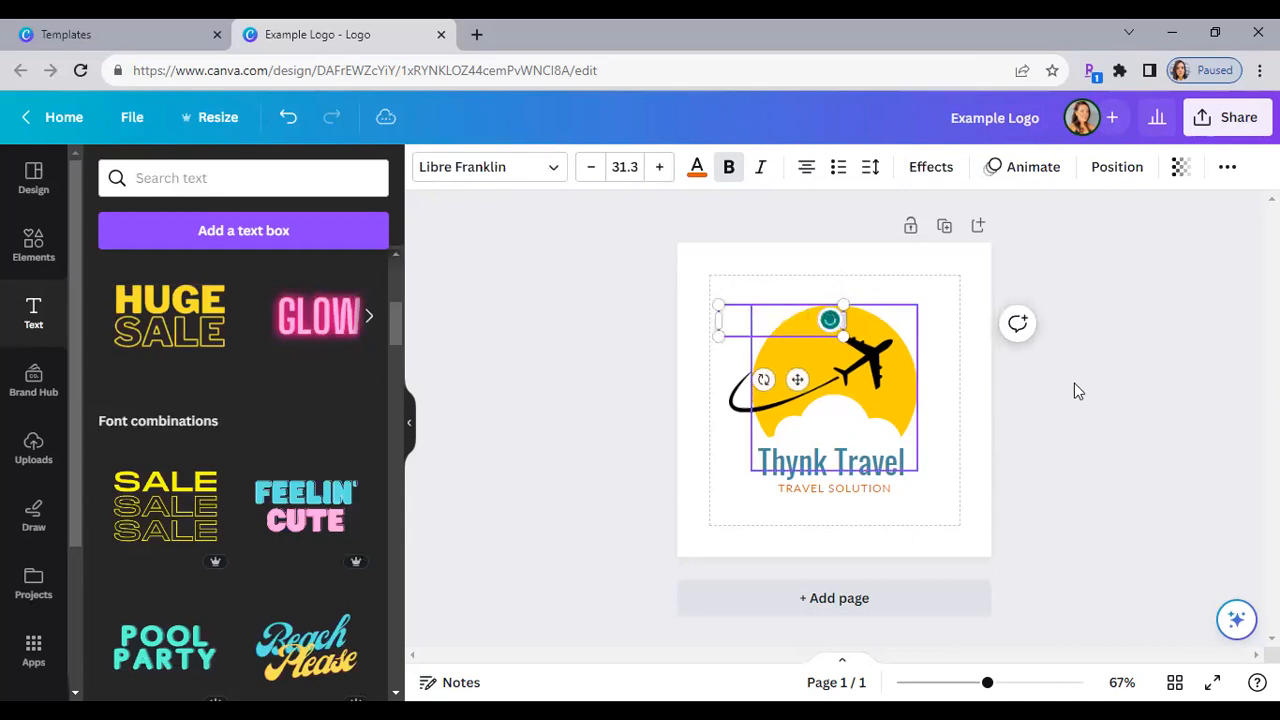
pyautogui.click(551, 257)
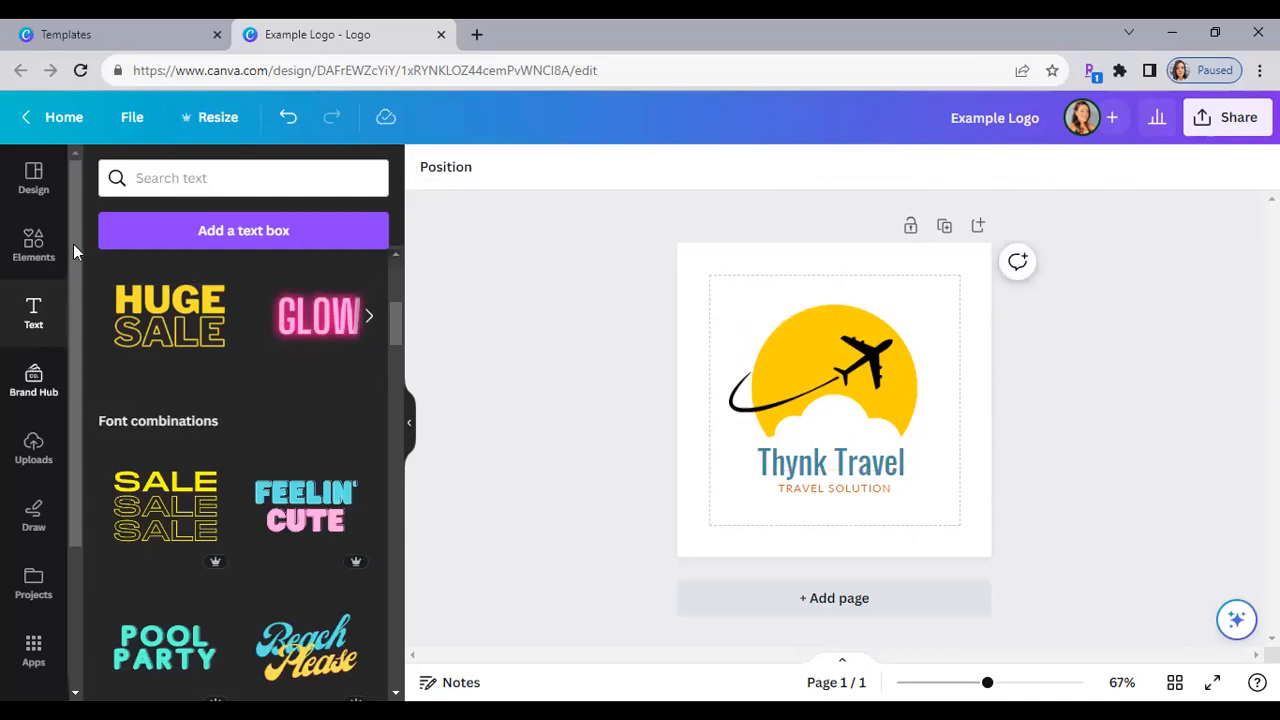
# - Examine the Brand Hub's brand templates and the Trip Ignite logos, colors, fonts, photos, graphics and icons sections
pyautogui.scroll(-1, 30, 370)
pyautogui.scroll(-1, 33, 375)
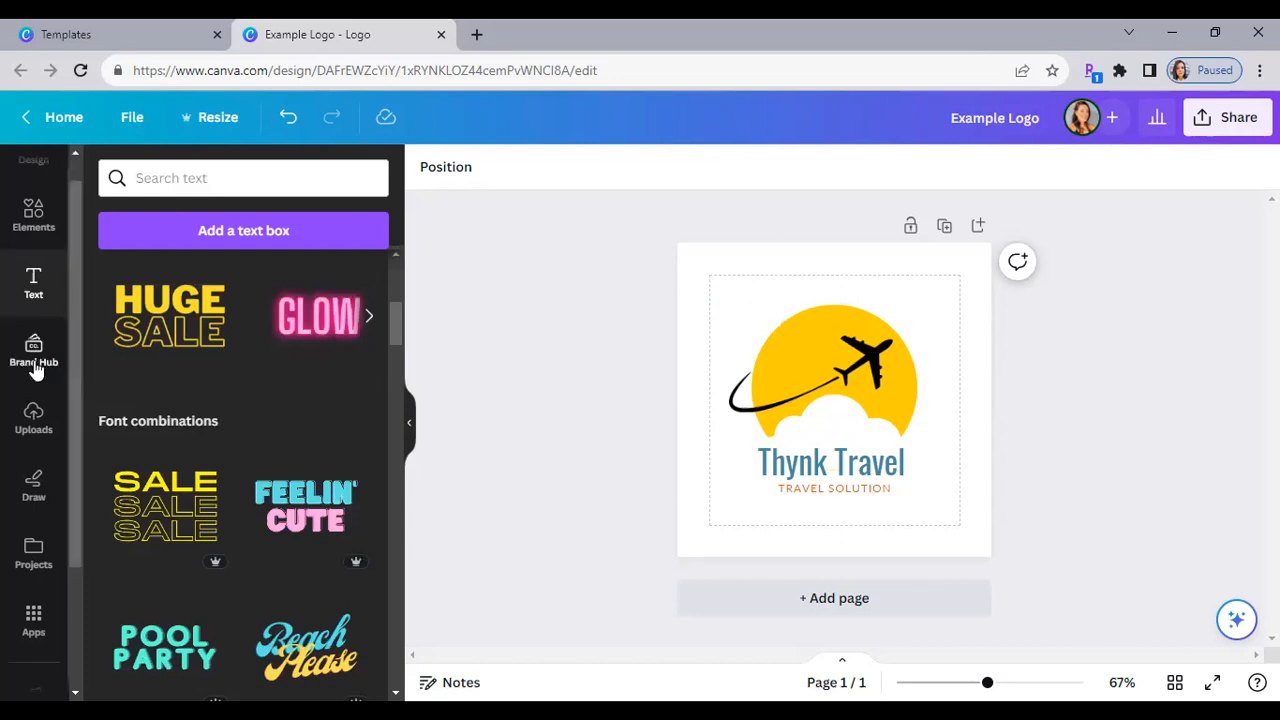
pyautogui.click(34, 360)
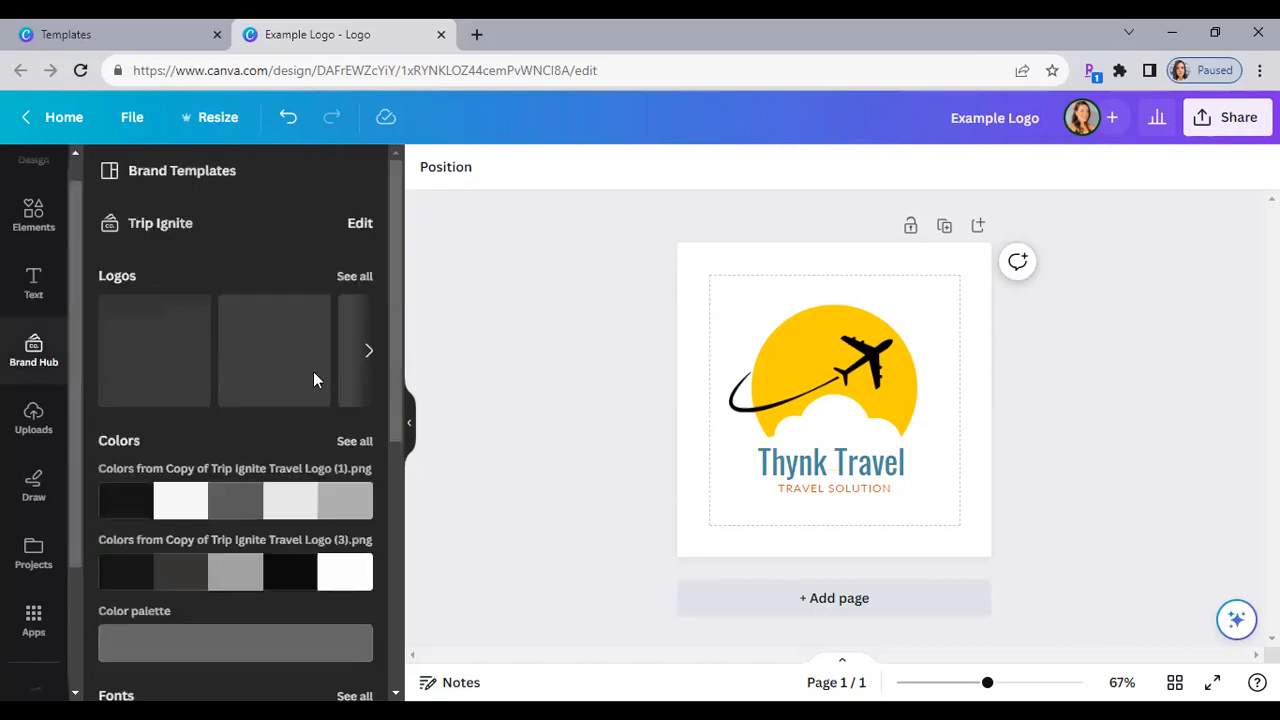
pyautogui.moveTo(397, 374); pyautogui.dragTo(396, 428)
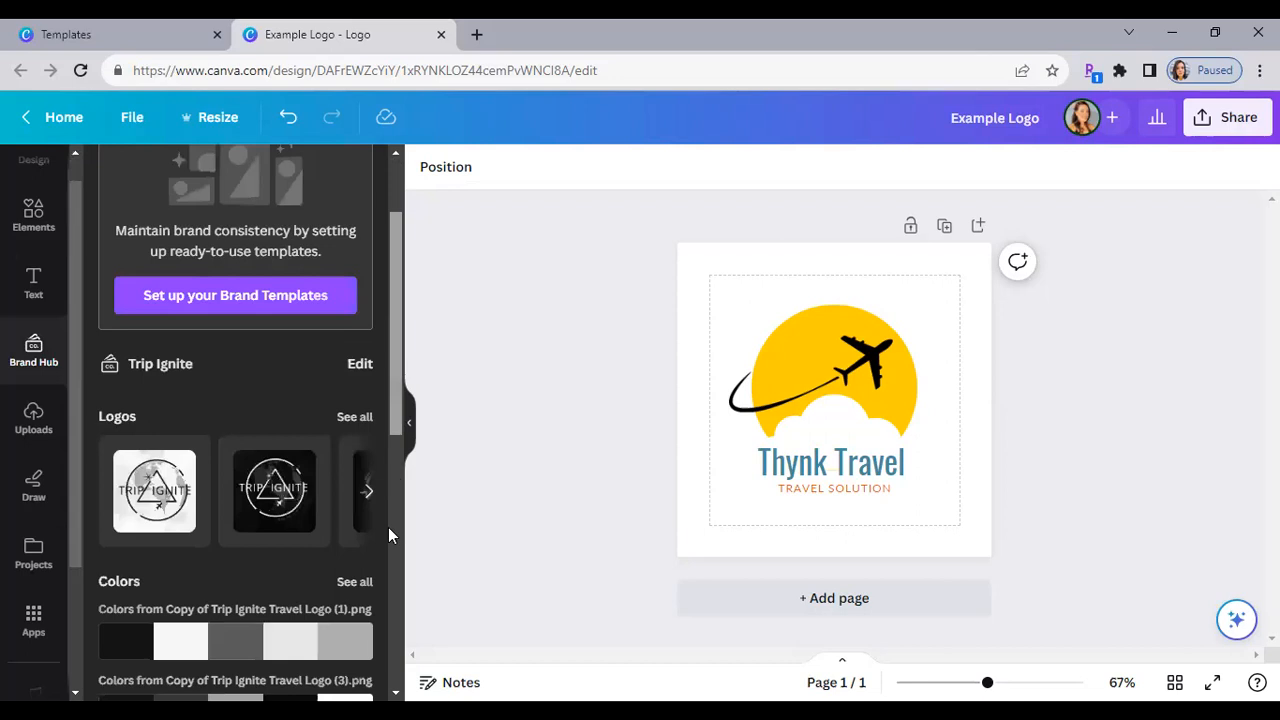
pyautogui.scroll(-4, 388, 550)
pyautogui.scroll(-2, 388, 574)
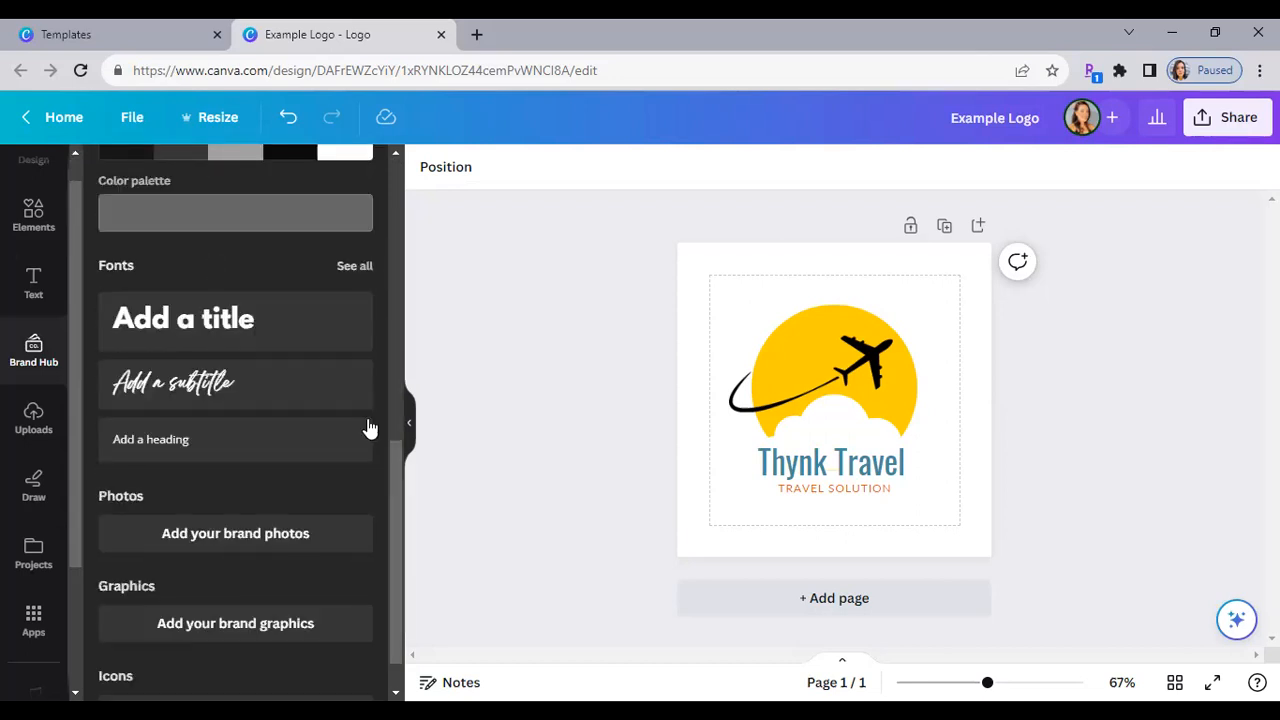
pyautogui.scroll(-1, 397, 460)
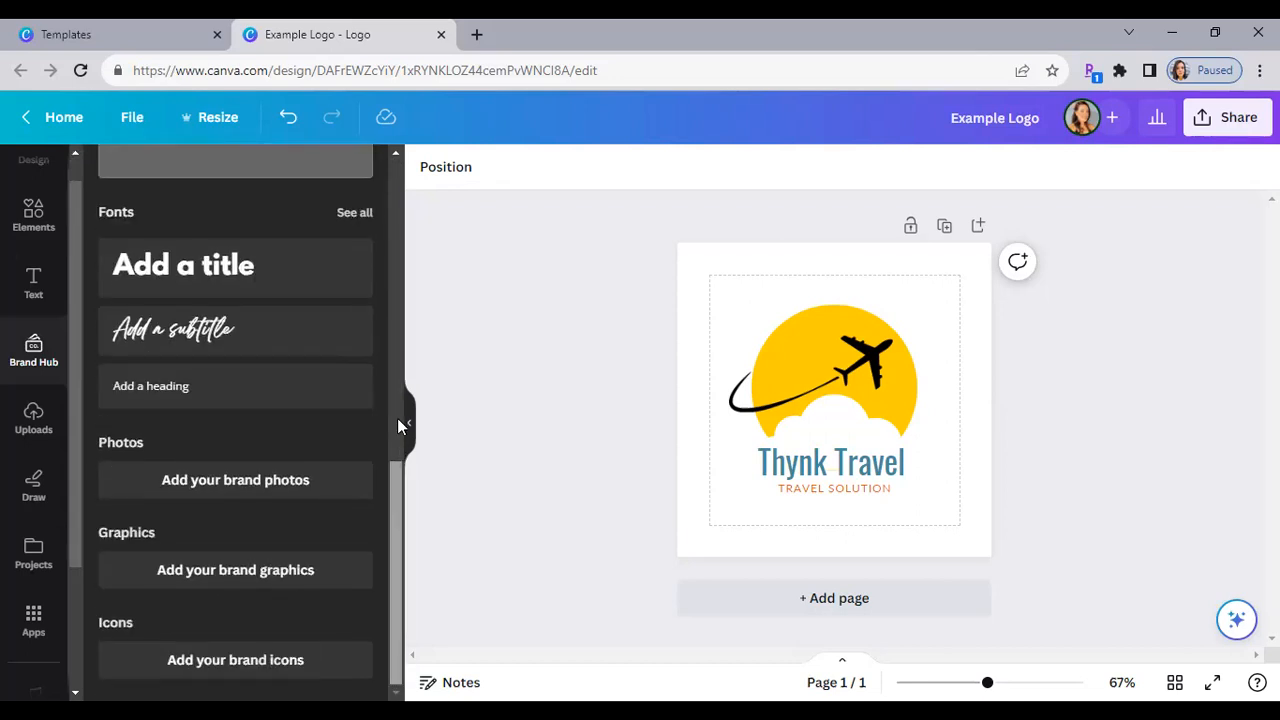
pyautogui.scroll(3, 385, 352)
pyautogui.scroll(4, 287, 203)
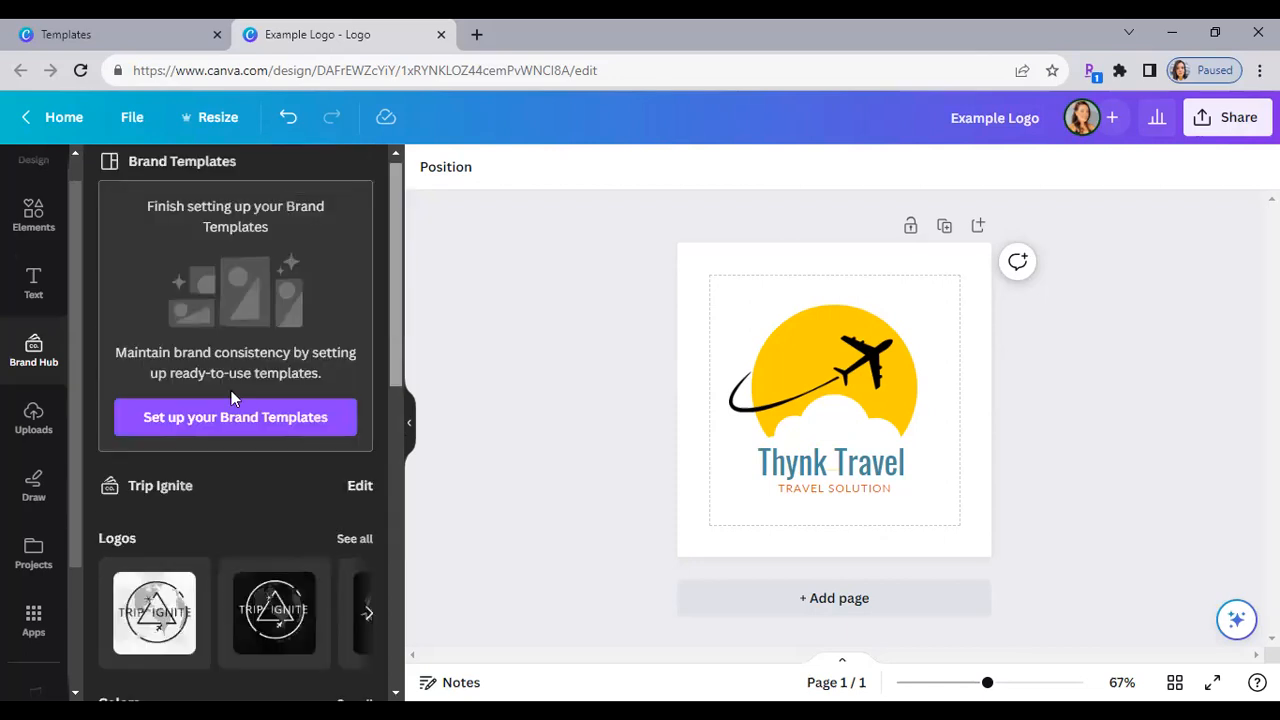
# - View the uploads area with its file upload option and browse the uploaded images
pyautogui.click(31, 435)
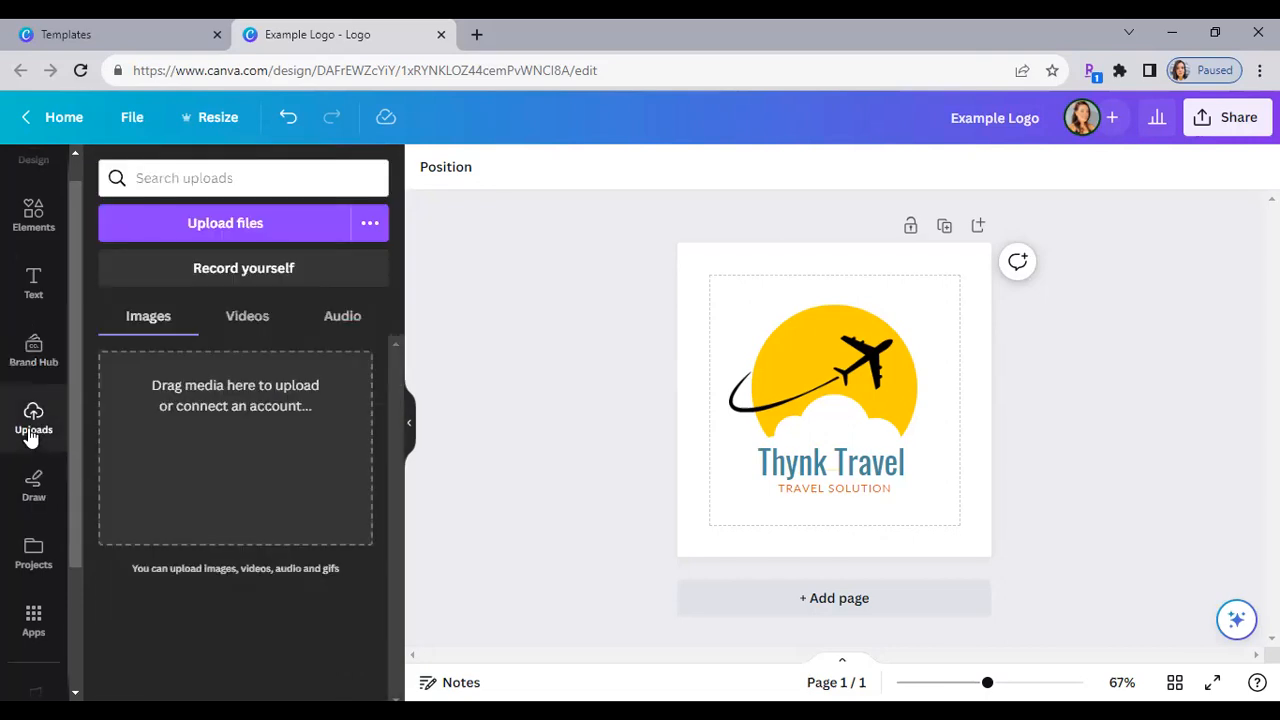
pyautogui.click(248, 233)
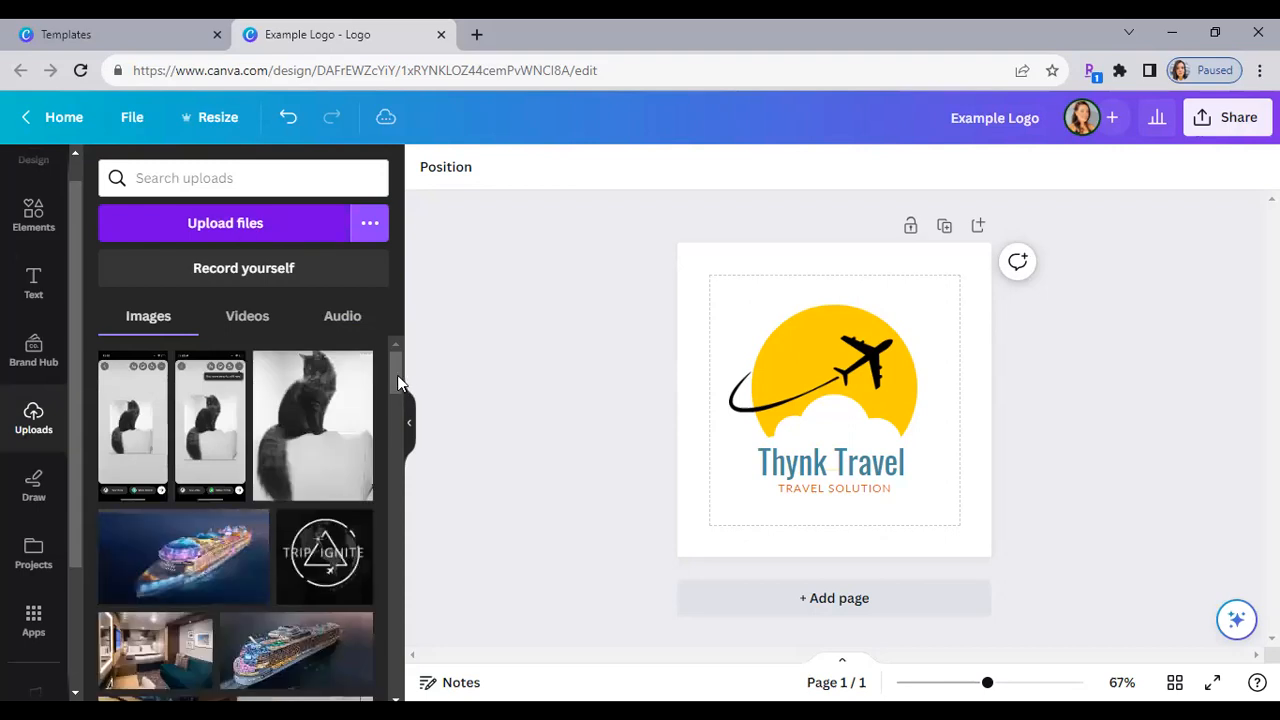
pyautogui.moveTo(397, 375); pyautogui.dragTo(394, 401)
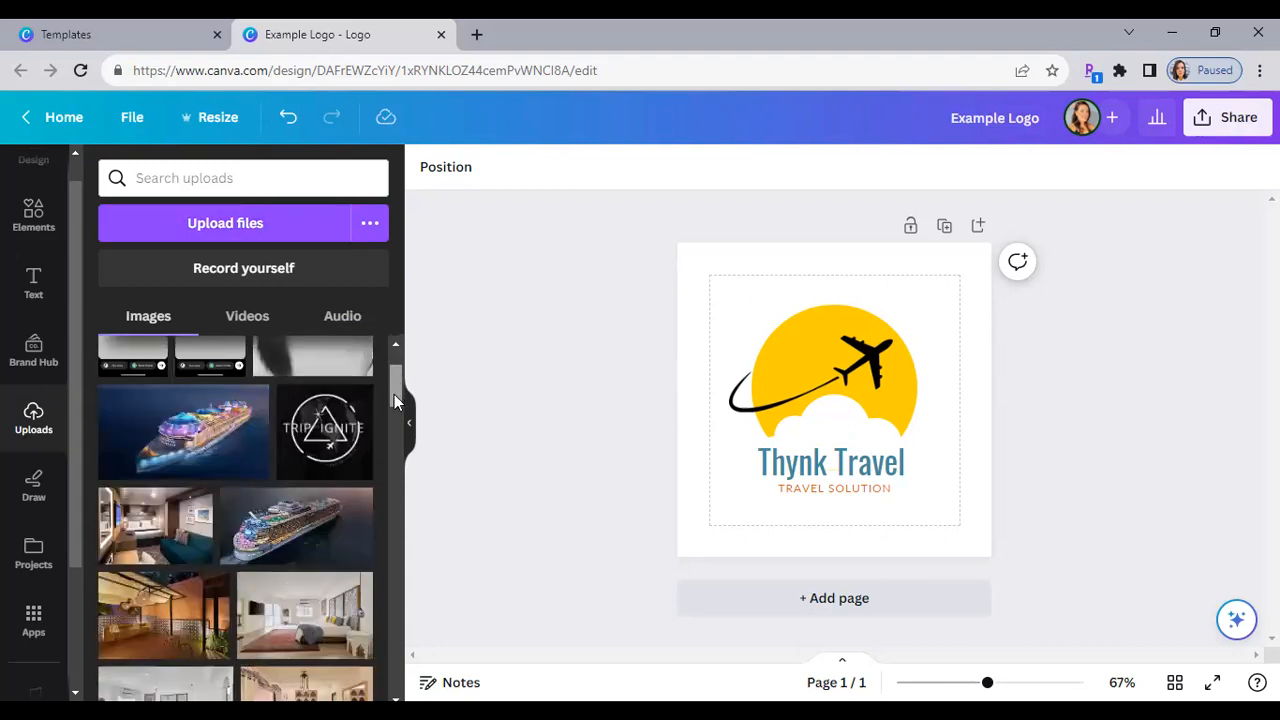
pyautogui.scroll(-1, 394, 398)
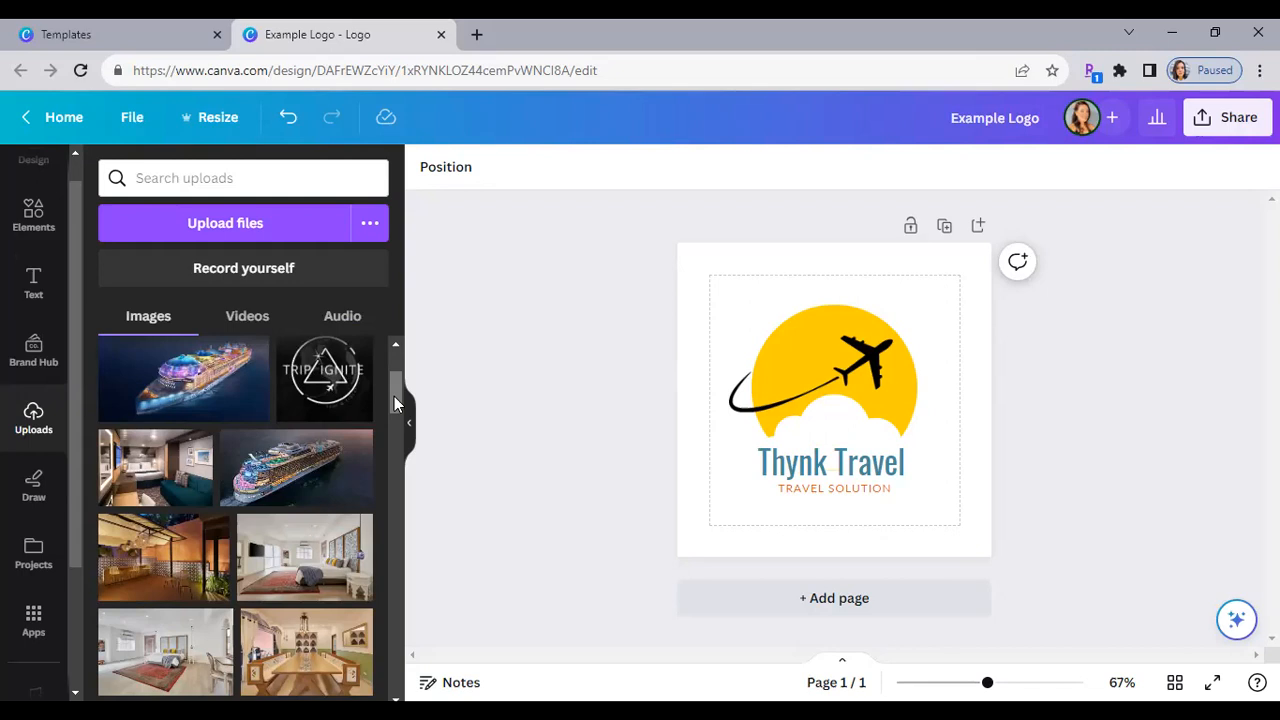
pyautogui.scroll(3, 394, 400)
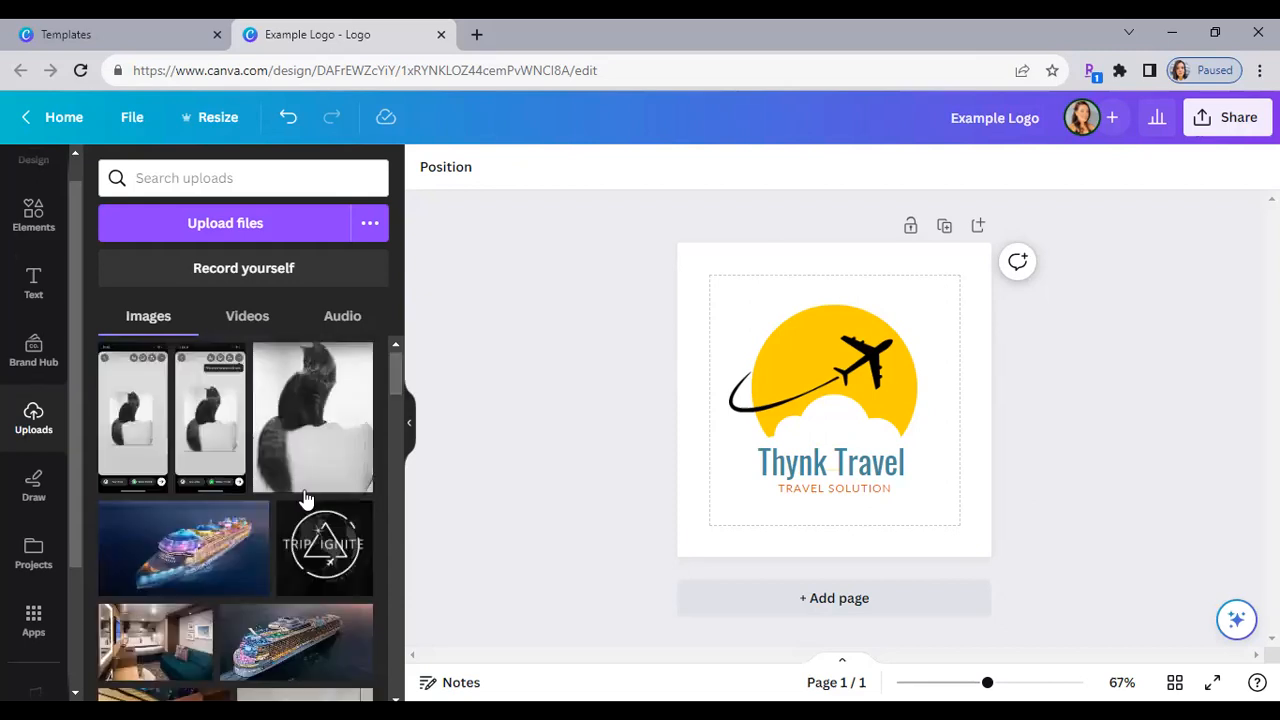
pyautogui.scroll(-3, 397, 408)
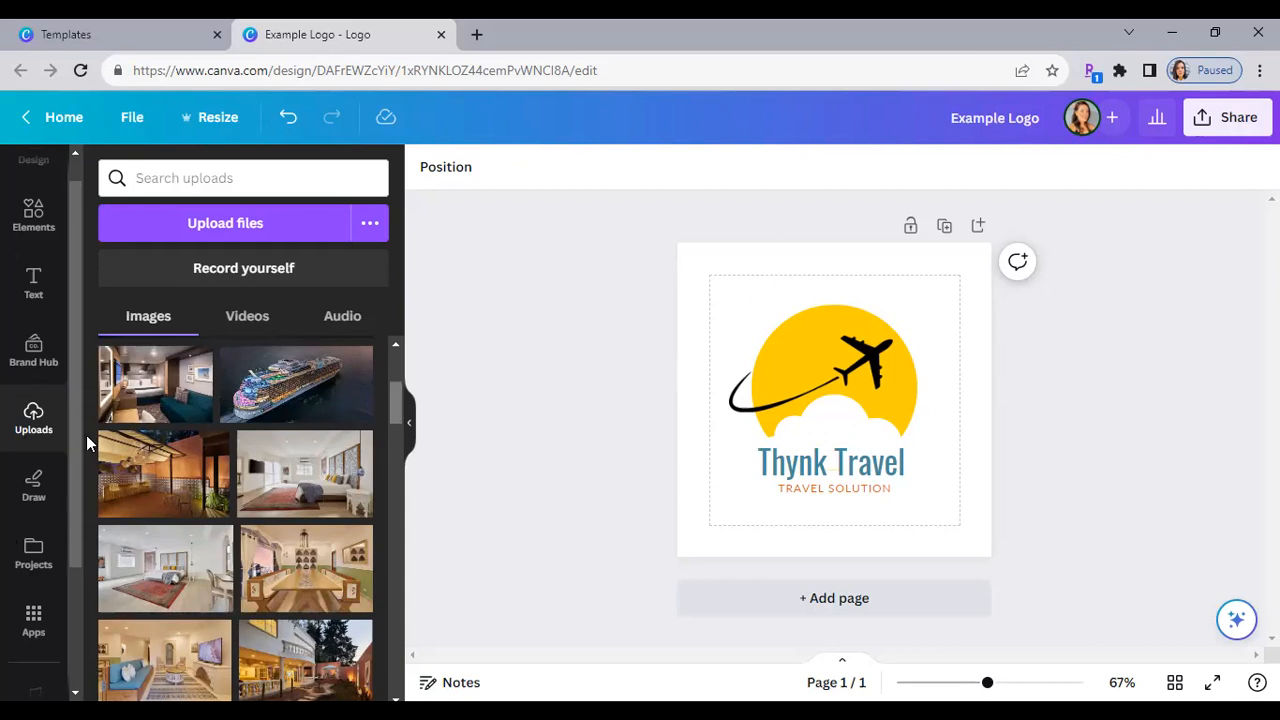
# - Show the drawing tools and select the red marker
pyautogui.scroll(-1, 61, 455)
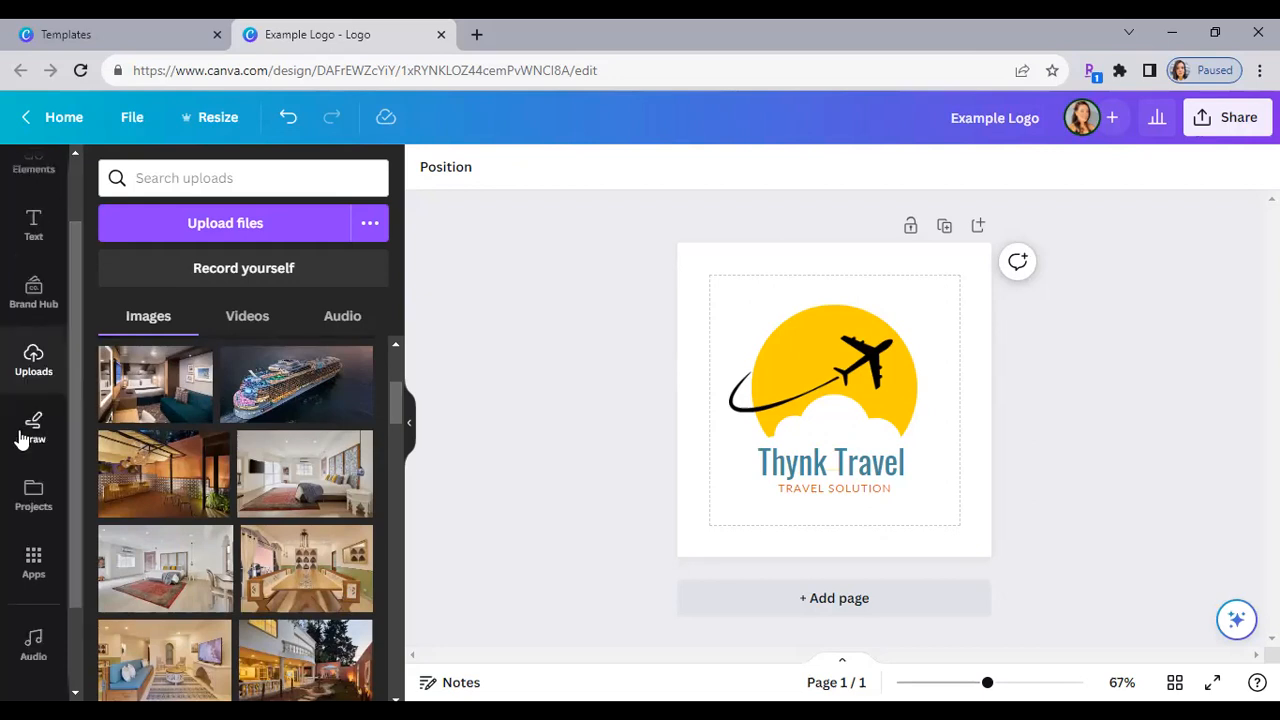
pyautogui.click(34, 432)
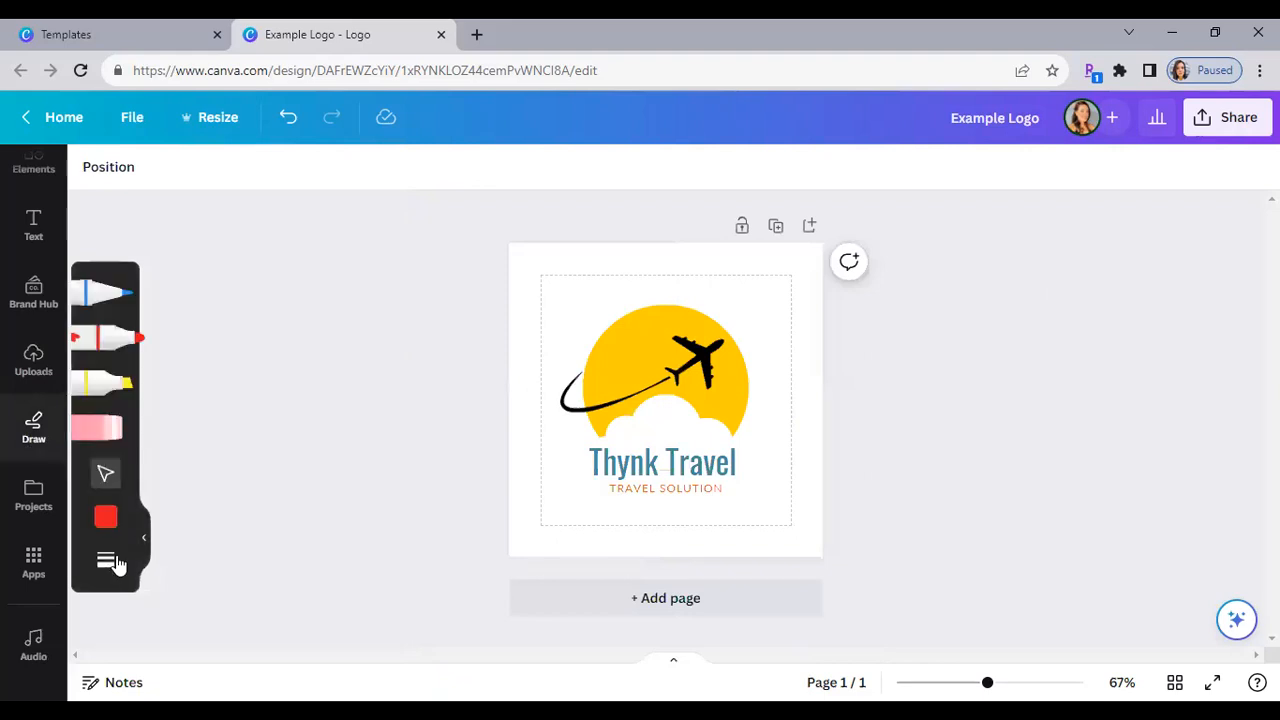
pyautogui.click(108, 337)
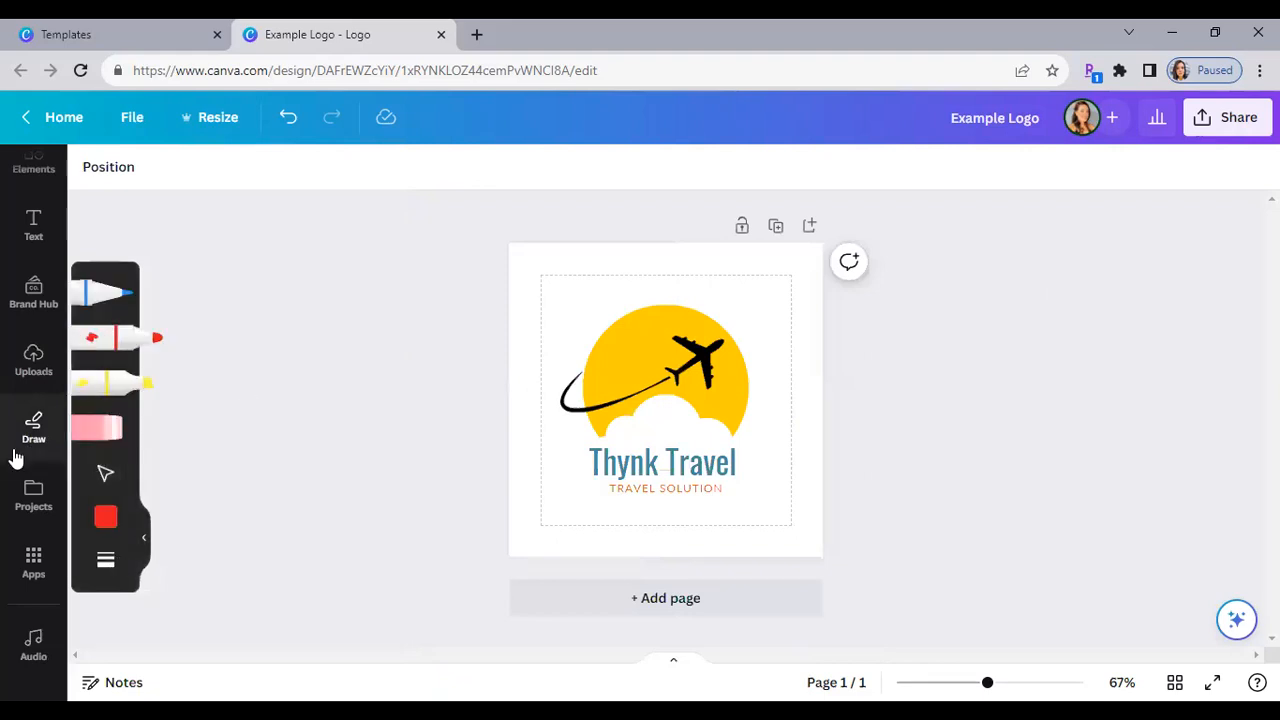
# - Browse the existing designs, folders and images in the account's projects
pyautogui.click(33, 500)
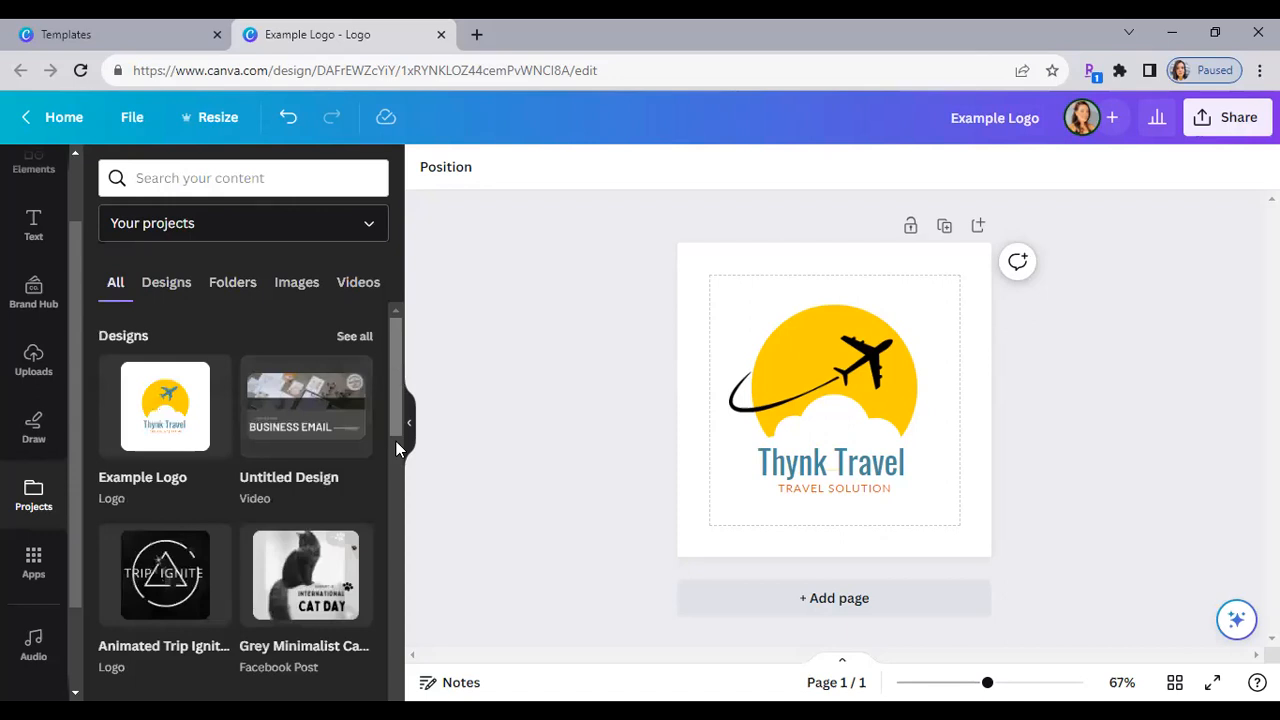
pyautogui.scroll(-5, 396, 441)
pyautogui.scroll(-3, 402, 360)
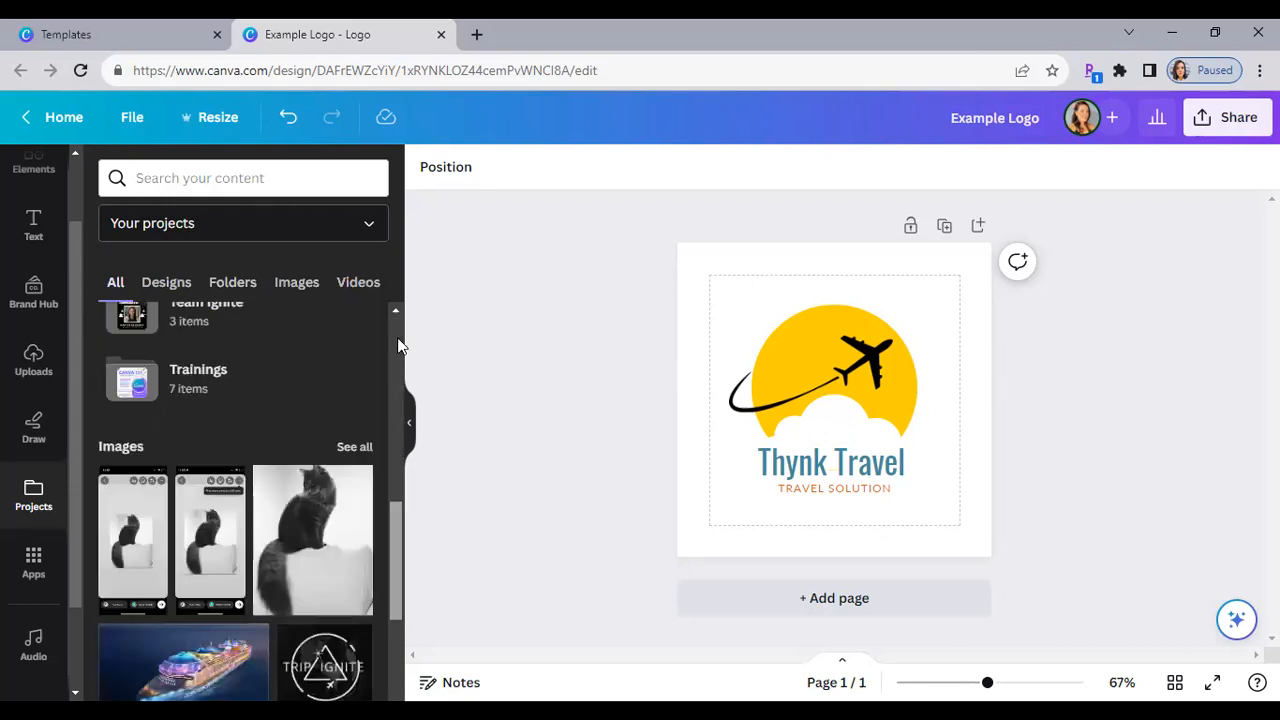
pyautogui.scroll(8, 398, 345)
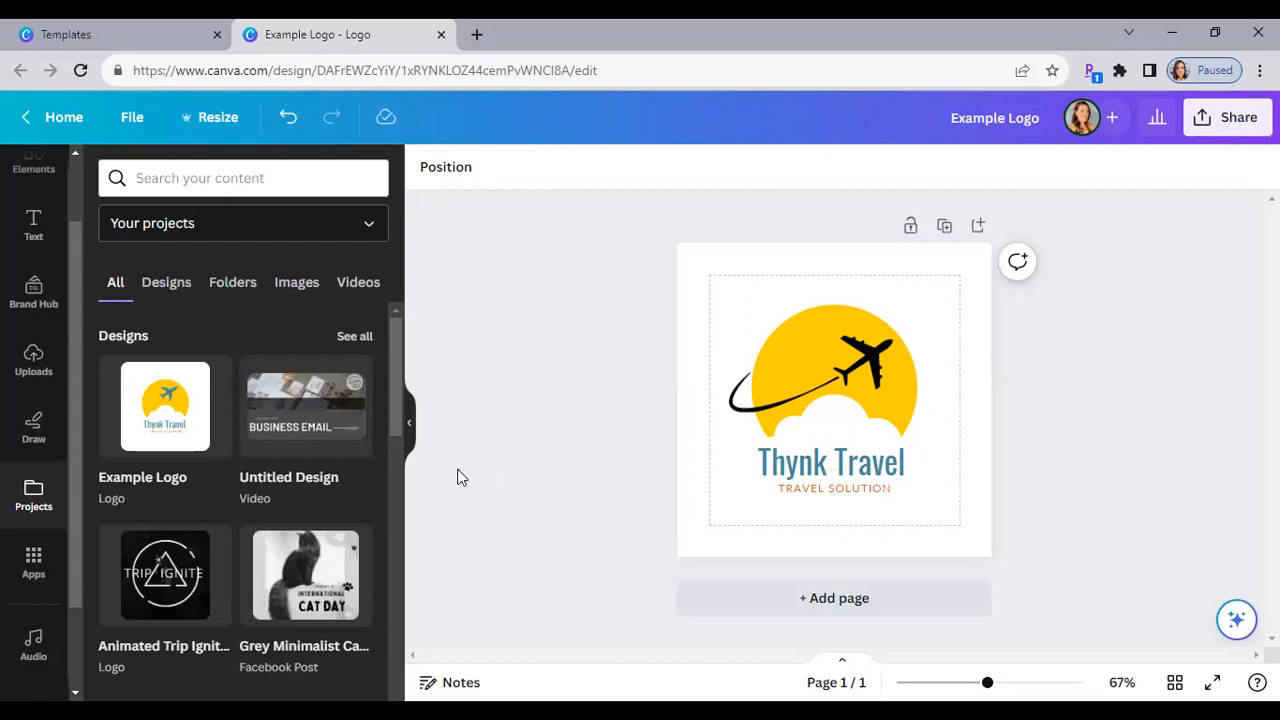
# - Look through the featured, trending and popular Canva apps, and collapse the side panel to show only the logo
pyautogui.click(33, 572)
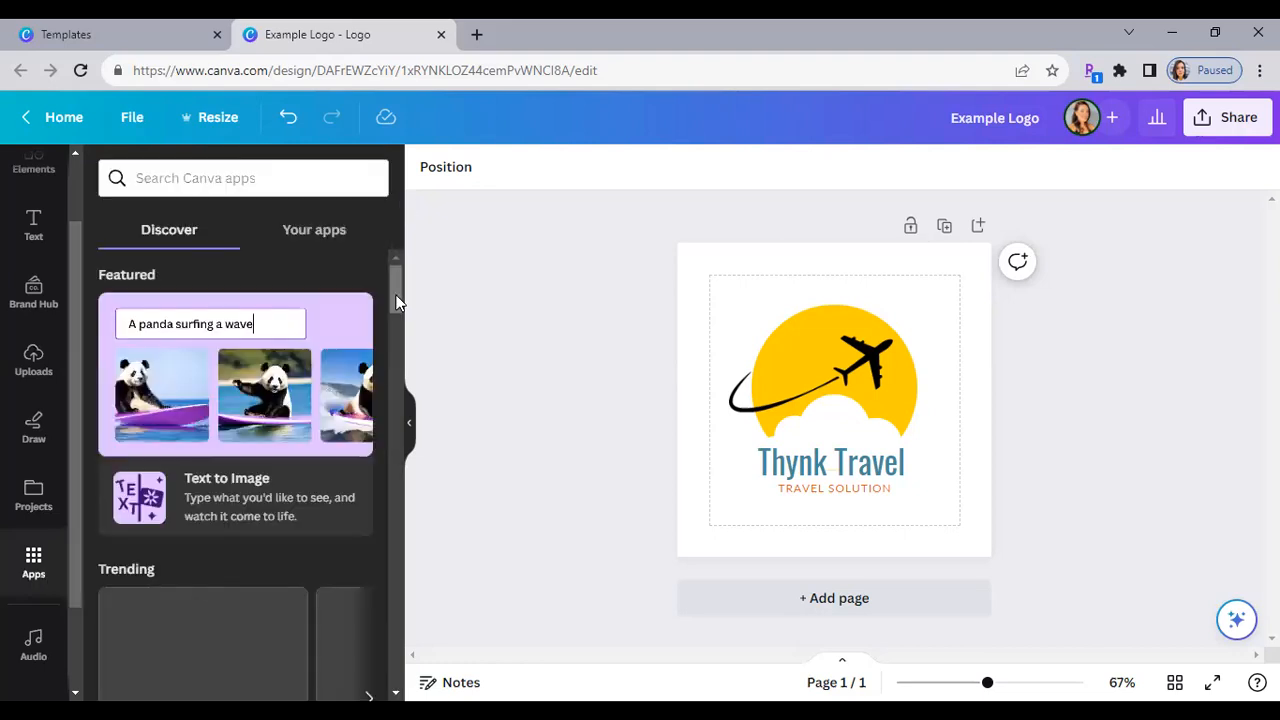
pyautogui.scroll(-5, 399, 362)
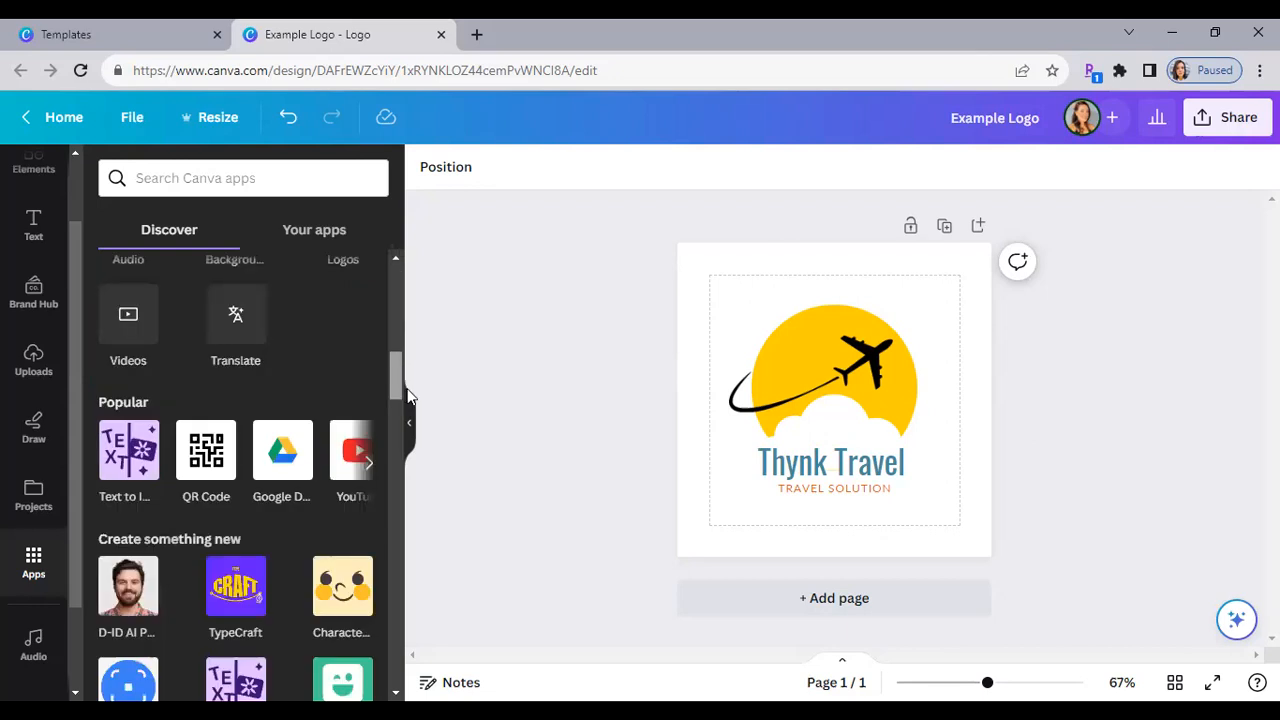
pyautogui.scroll(-5, 409, 429)
pyautogui.scroll(-5, 414, 474)
pyautogui.moveTo(401, 504); pyautogui.dragTo(401, 259)
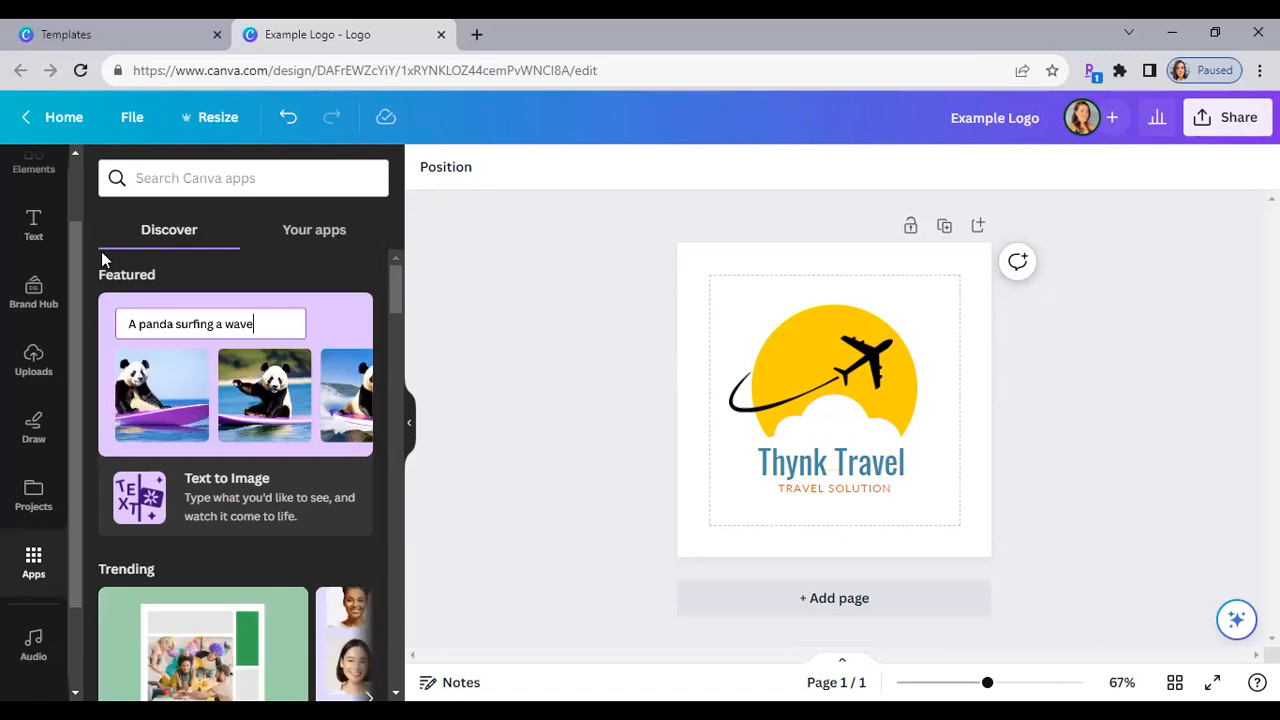
pyautogui.click(410, 430)
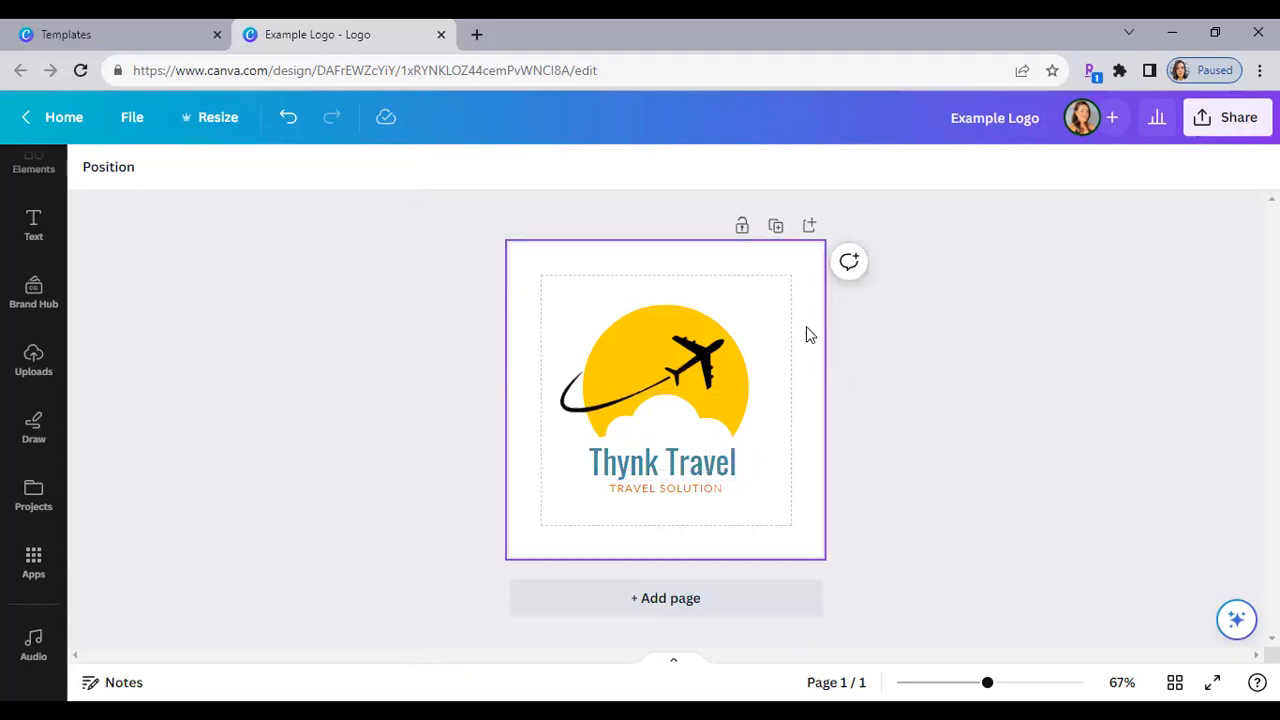
# - Change the font of the "Thynk Travel" title to League Spartan
pyautogui.click(686, 470)
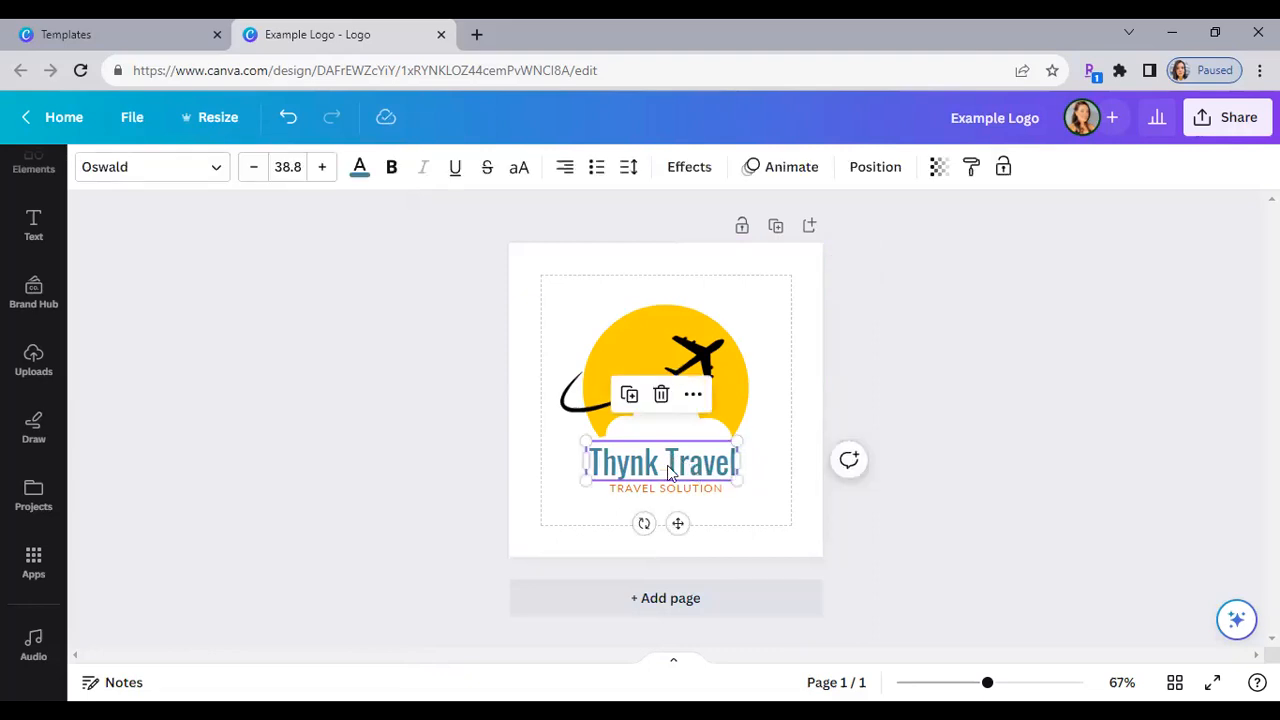
pyautogui.click(214, 172)
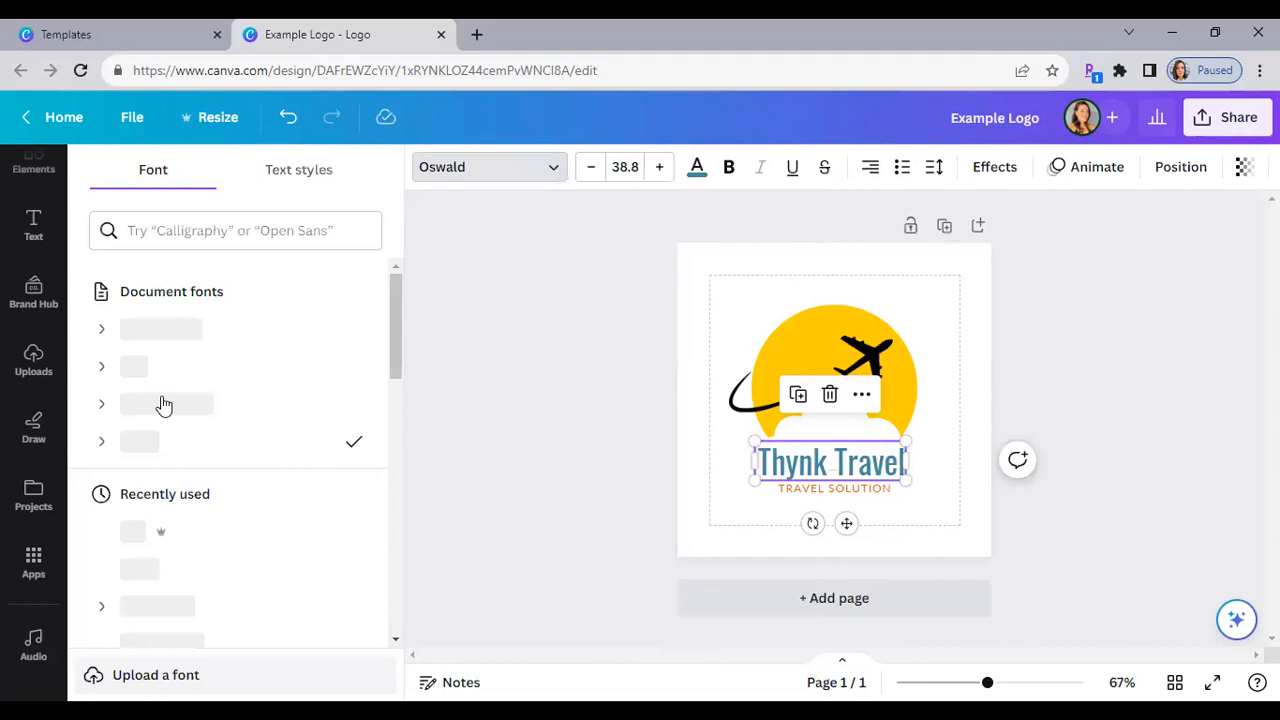
pyautogui.moveTo(398, 325); pyautogui.dragTo(397, 340)
pyautogui.click(204, 516)
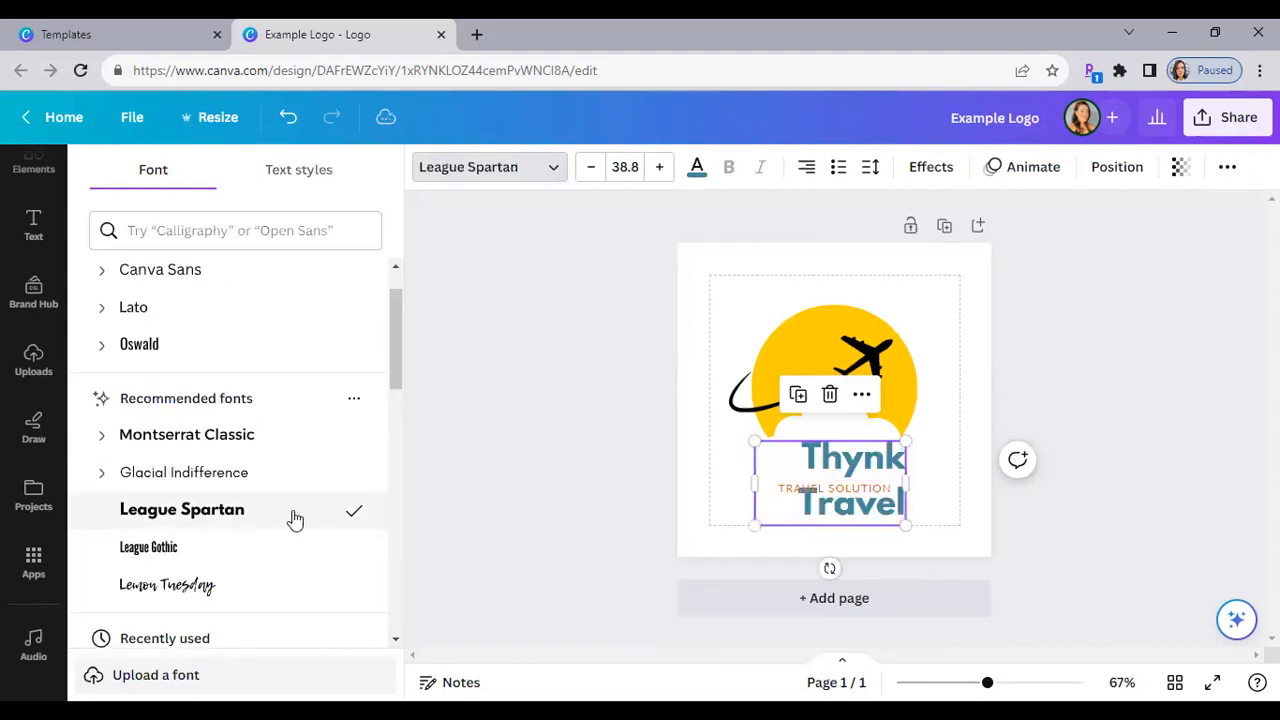
# - Widen the "Thynk Travel" text box so the title fits on one line, and center it horizontally on the page
pyautogui.moveTo(916, 485); pyautogui.dragTo(983, 490)
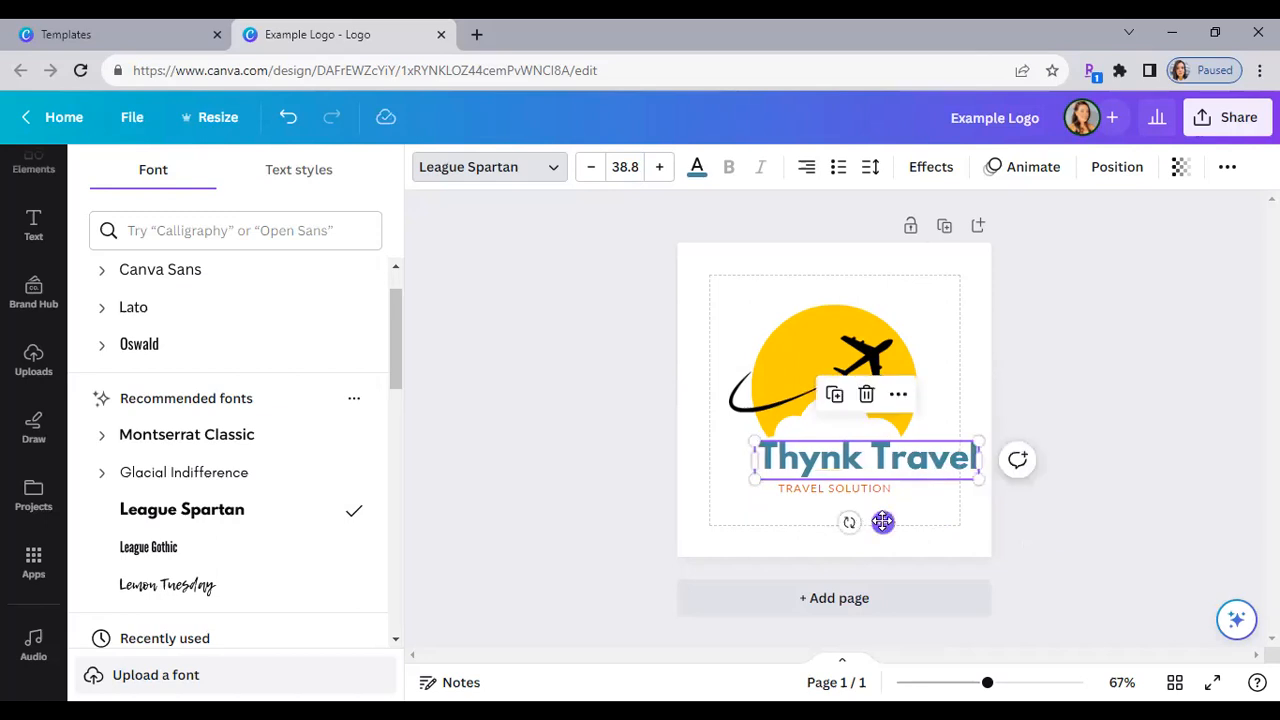
pyautogui.moveTo(882, 521); pyautogui.dragTo(850, 524)
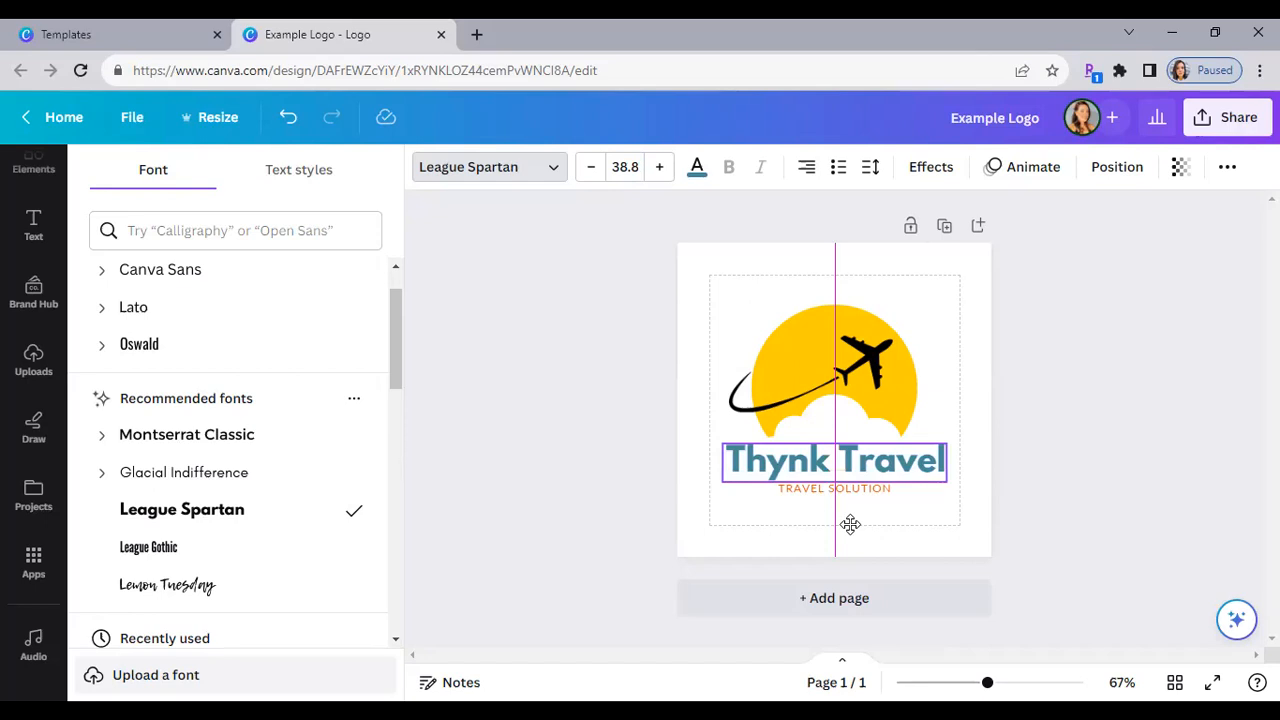
pyautogui.moveTo(850, 524); pyautogui.dragTo(850, 524)
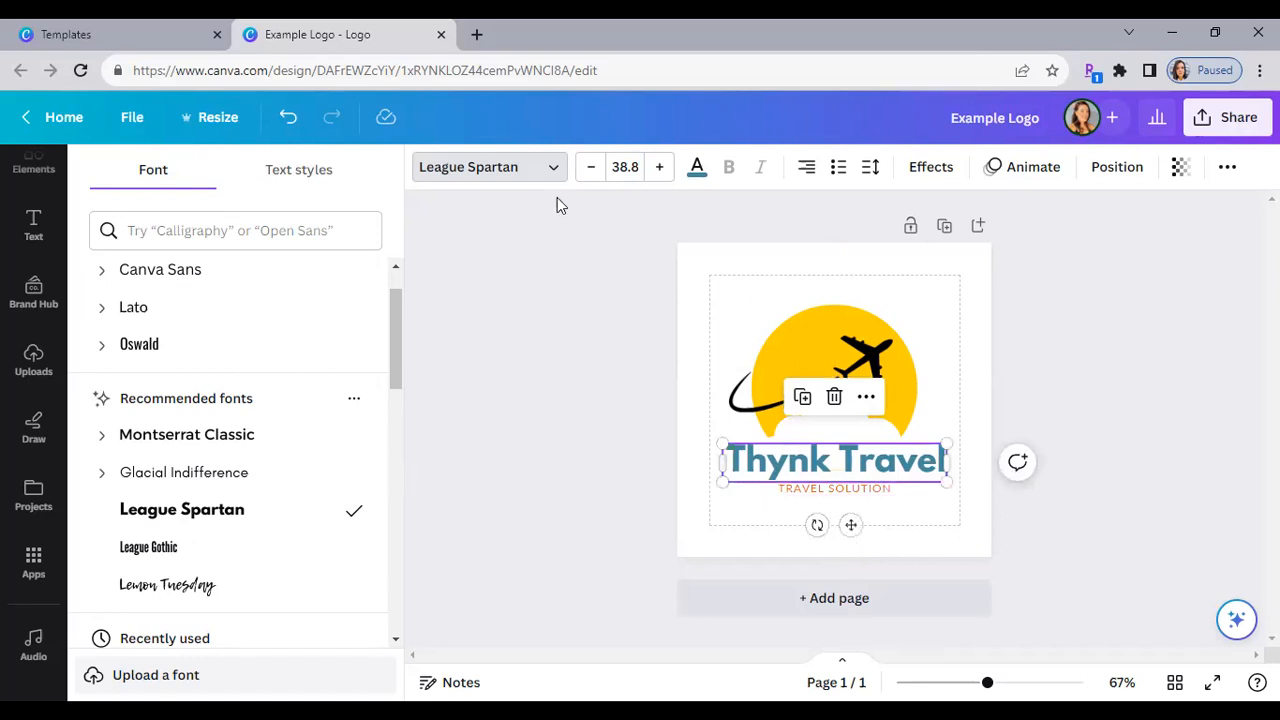
# - Increase the "Thynk Travel" title's font size to 45.8
pyautogui.click(553, 172)
pyautogui.click(322, 171)
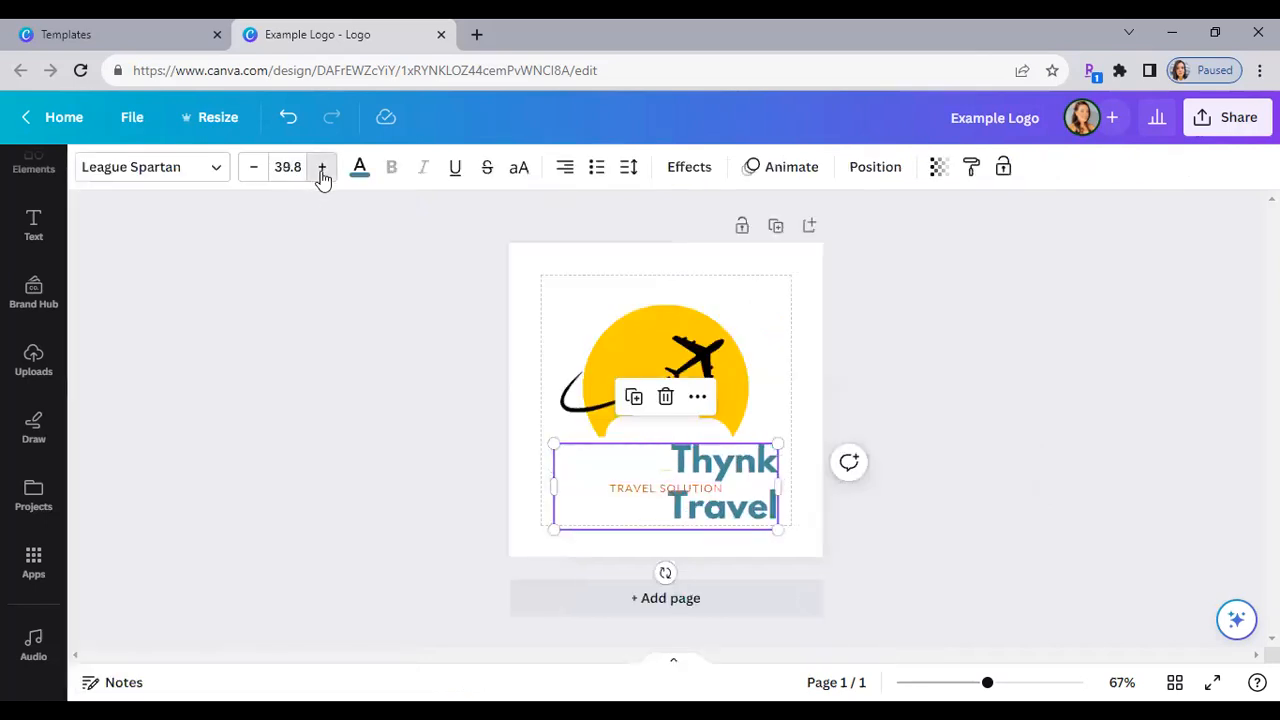
pyautogui.click(322, 171)
pyautogui.click(322, 171)
pyautogui.click(322, 171)
pyautogui.click(322, 171)
pyautogui.click(322, 171)
pyautogui.click(322, 171)
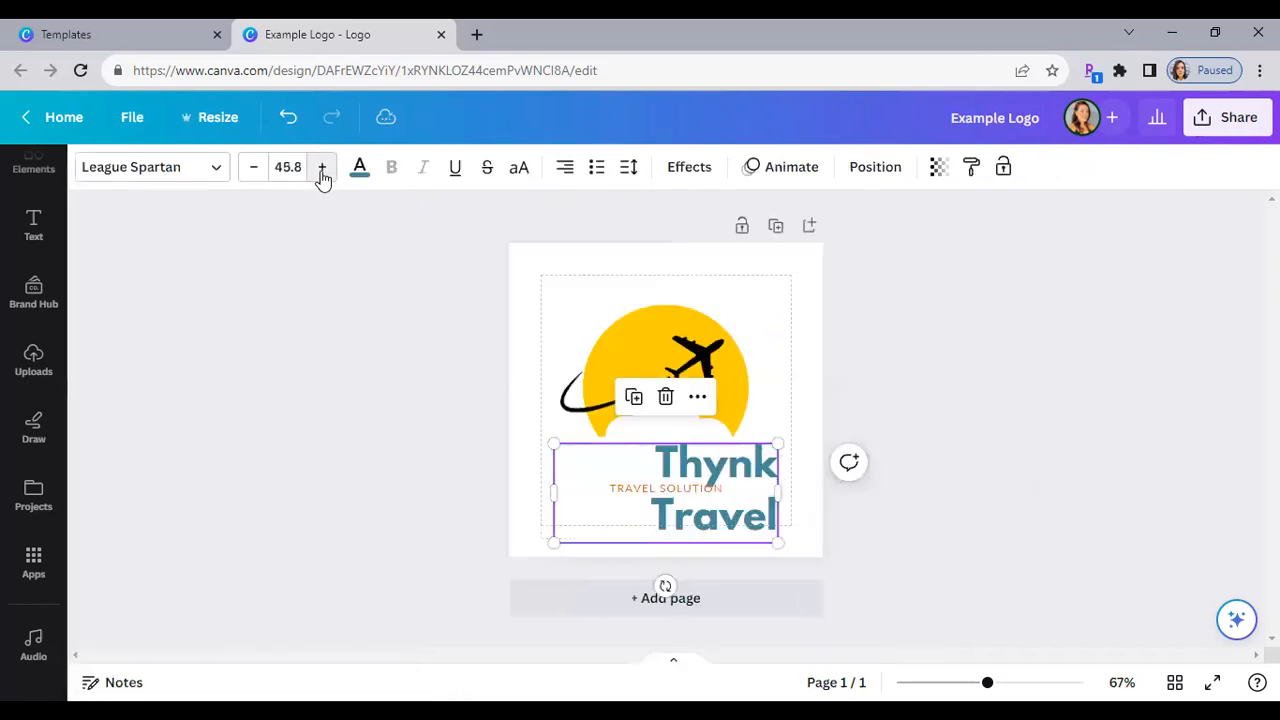
# - Reduce the "Thynk Travel" title's font size to 36.8
pyautogui.click(253, 171)
pyautogui.click(253, 171)
pyautogui.click(253, 171)
pyautogui.click(253, 171)
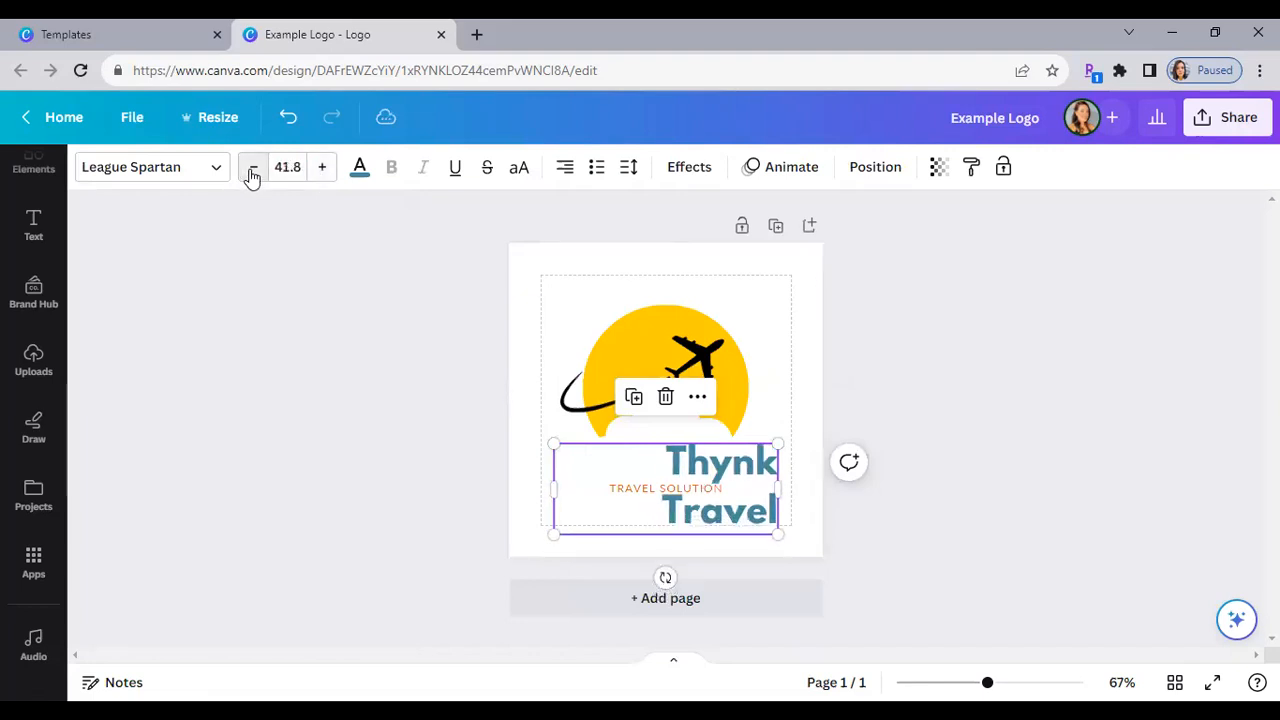
pyautogui.click(253, 171)
pyautogui.click(253, 171)
pyautogui.click(253, 171)
pyautogui.click(253, 171)
pyautogui.click(253, 171)
# - Try a font size of 20 on the "Thynk Travel" title, and undo the last two size changes
pyautogui.click(297, 168)
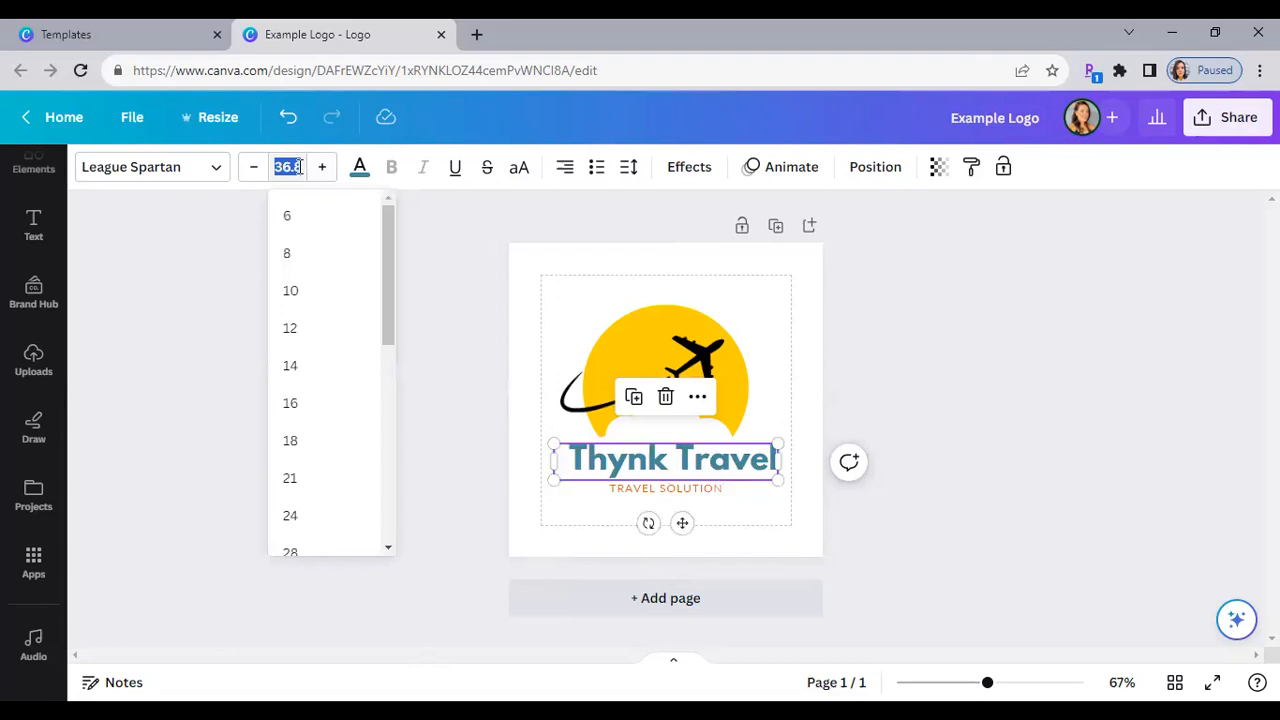
pyautogui.write('20')
pyautogui.press('Return')
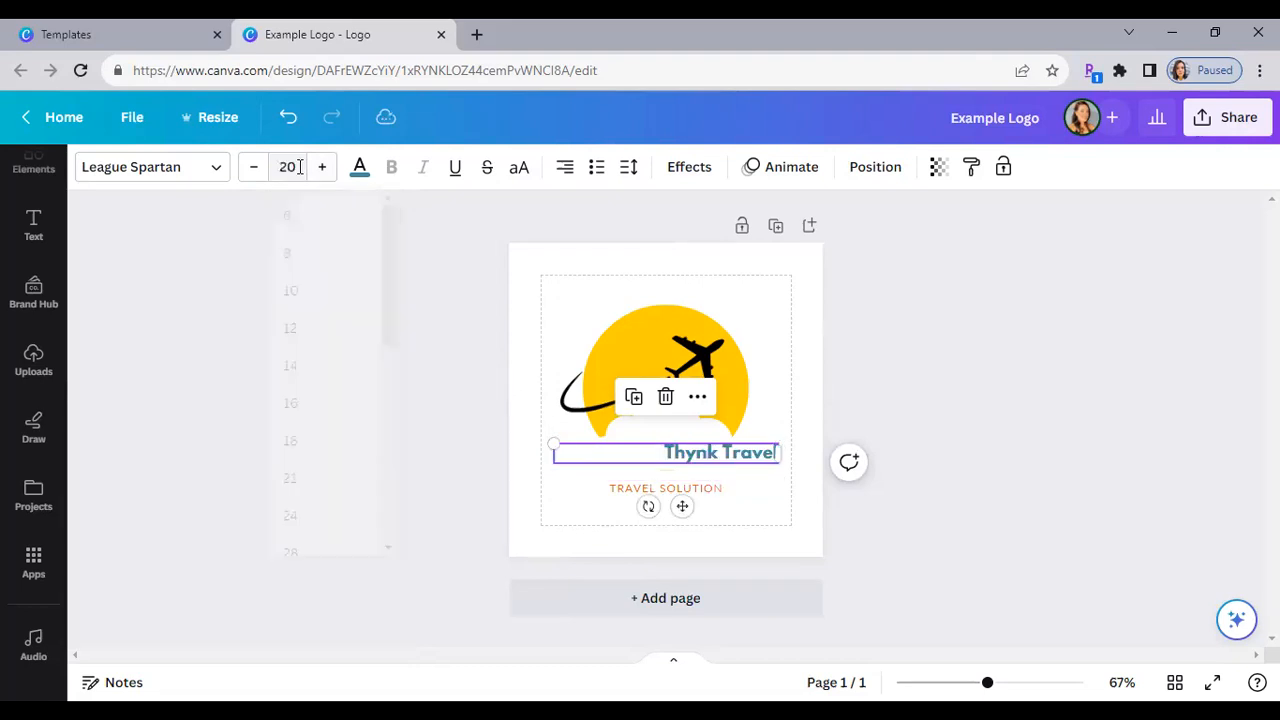
pyautogui.click(288, 118)
pyautogui.click(288, 121)
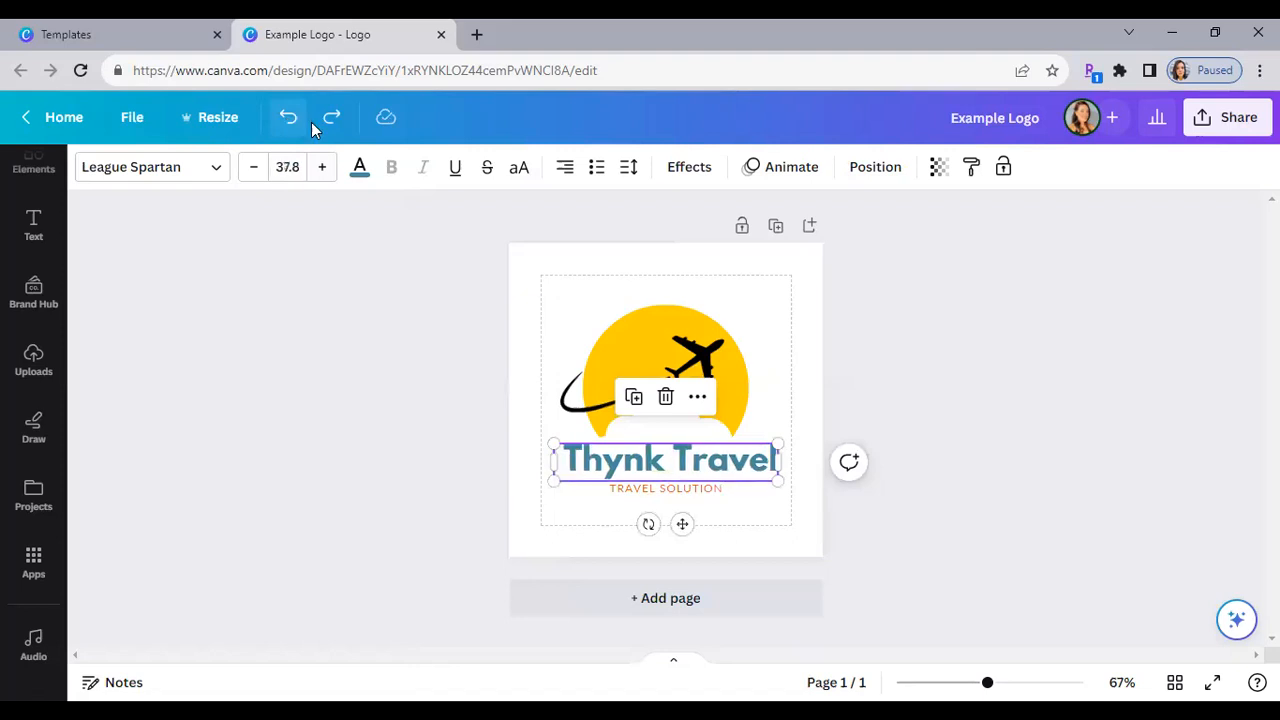
# - Recolor the "Thynk Travel" title with a near-black swatch from the Trip Ignite brand colors and center-align its text
pyautogui.click(359, 167)
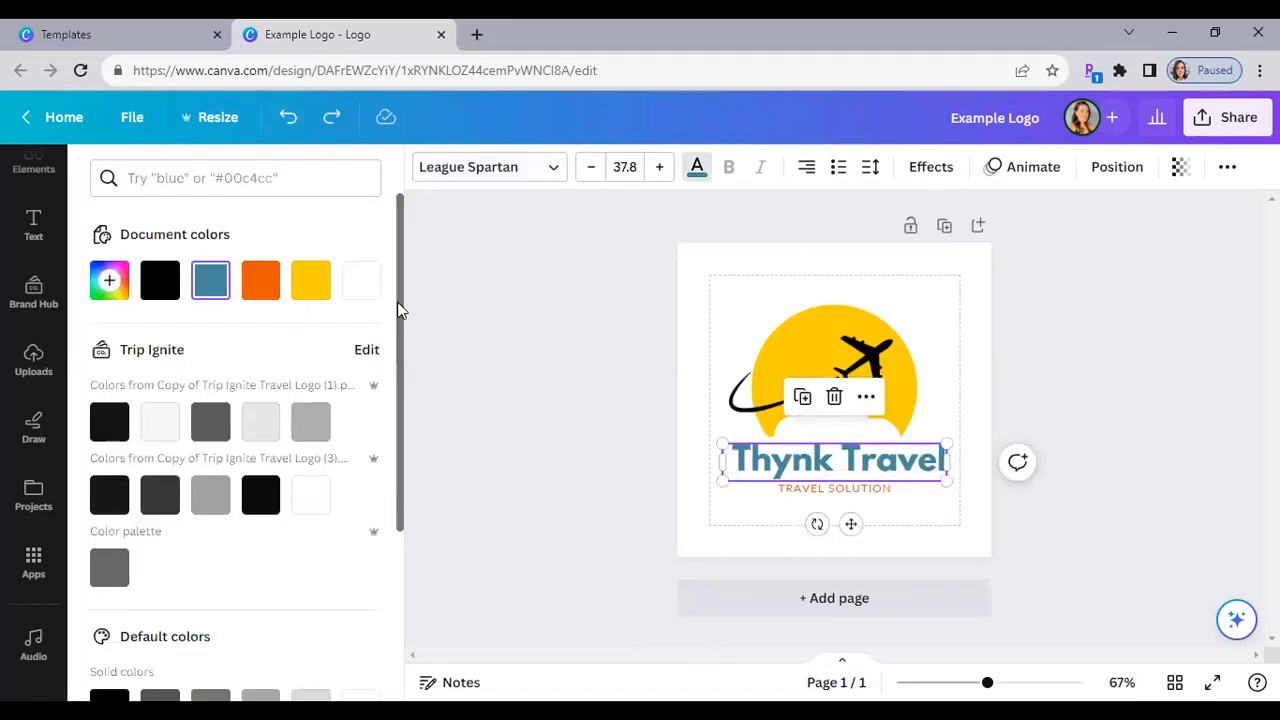
pyautogui.scroll(-1, 298, 362)
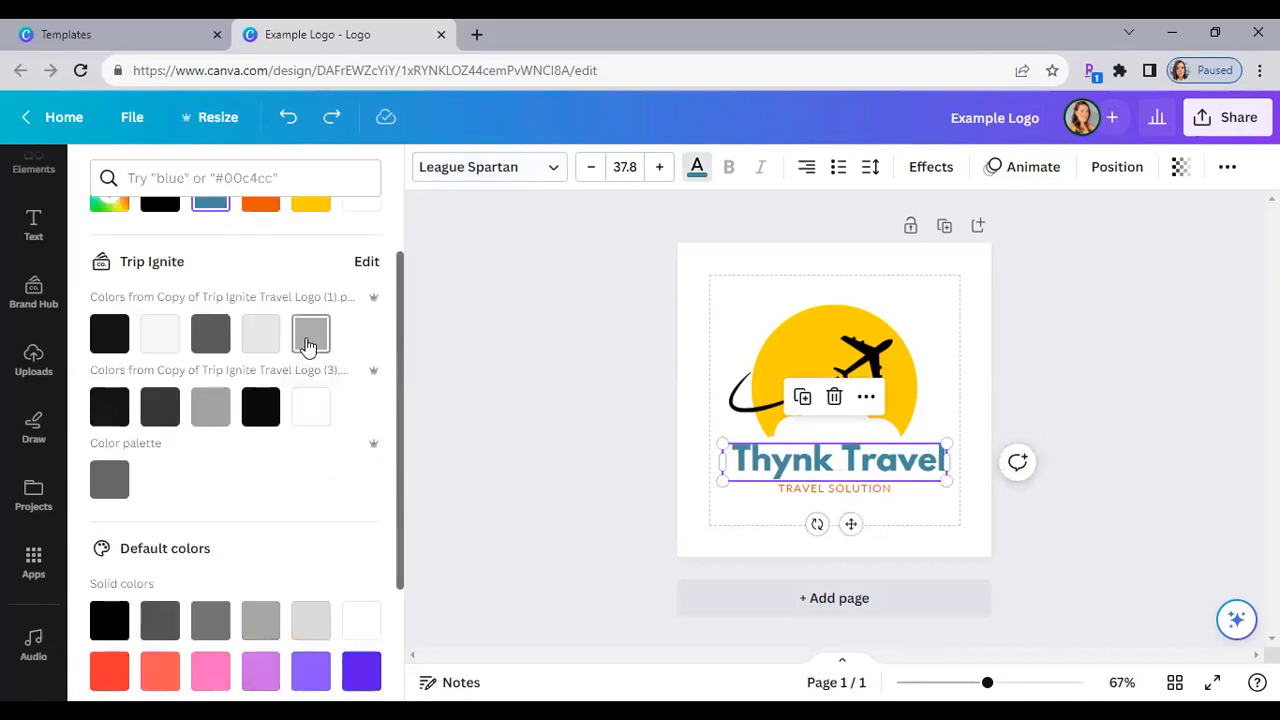
pyautogui.click(260, 408)
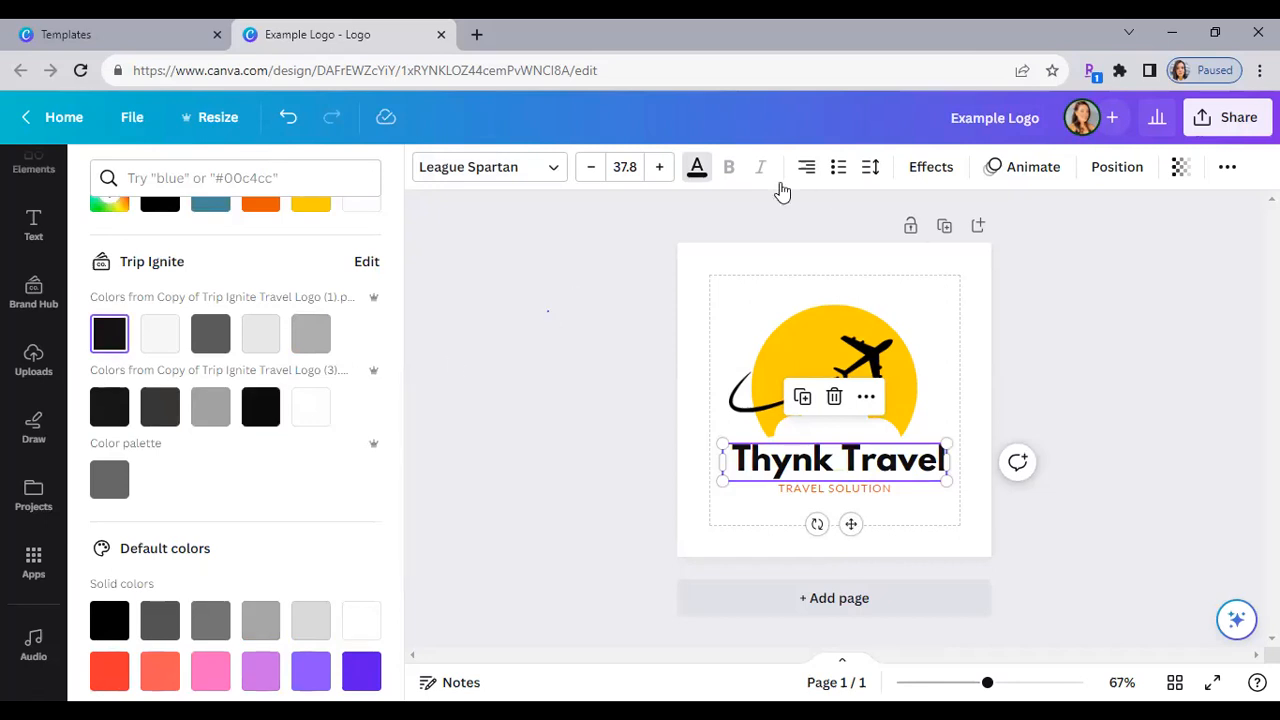
pyautogui.click(722, 169)
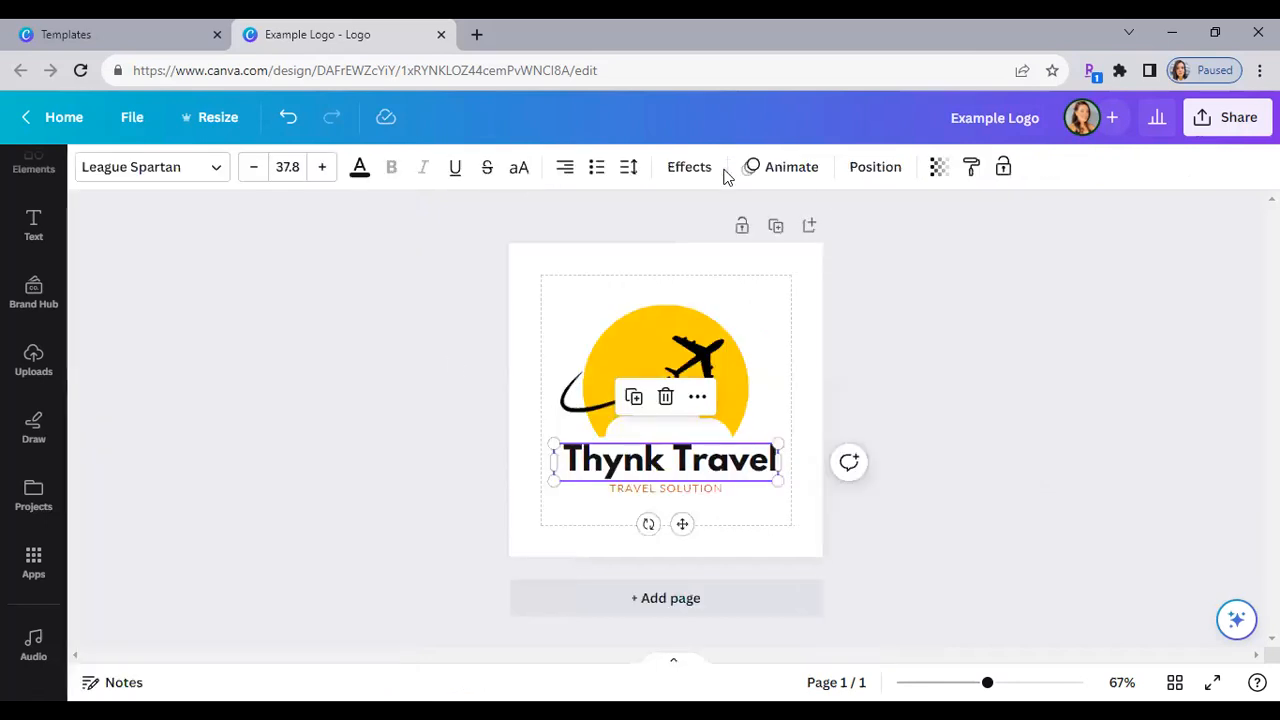
pyautogui.click(568, 172)
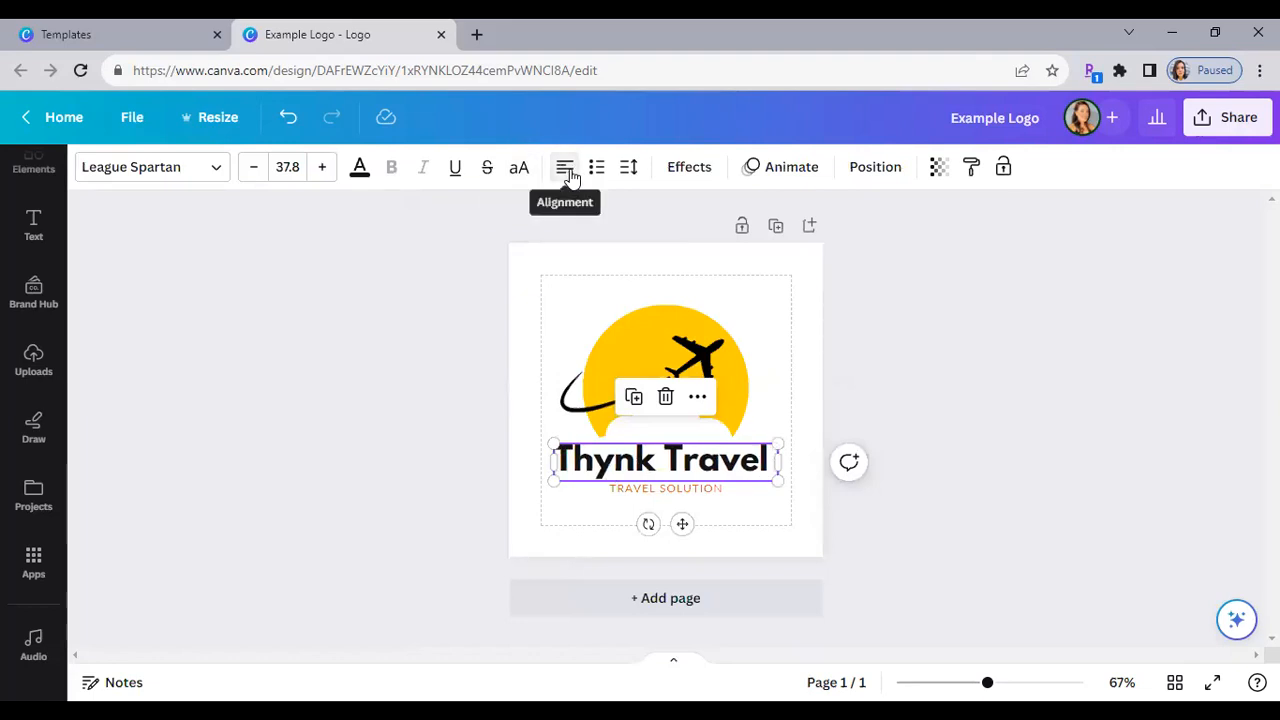
pyautogui.click(566, 170)
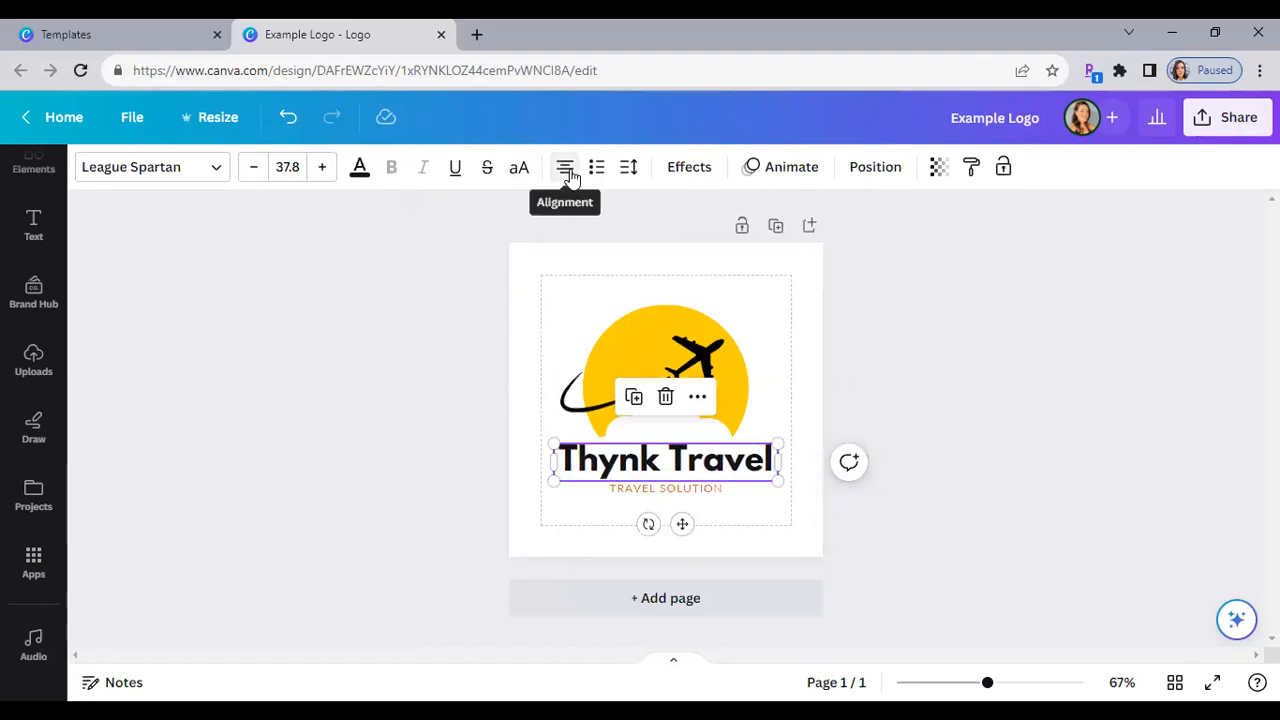
# - Set the "Thynk Travel" title's letter spacing to 22 and its line spacing to 1.39
pyautogui.click(628, 172)
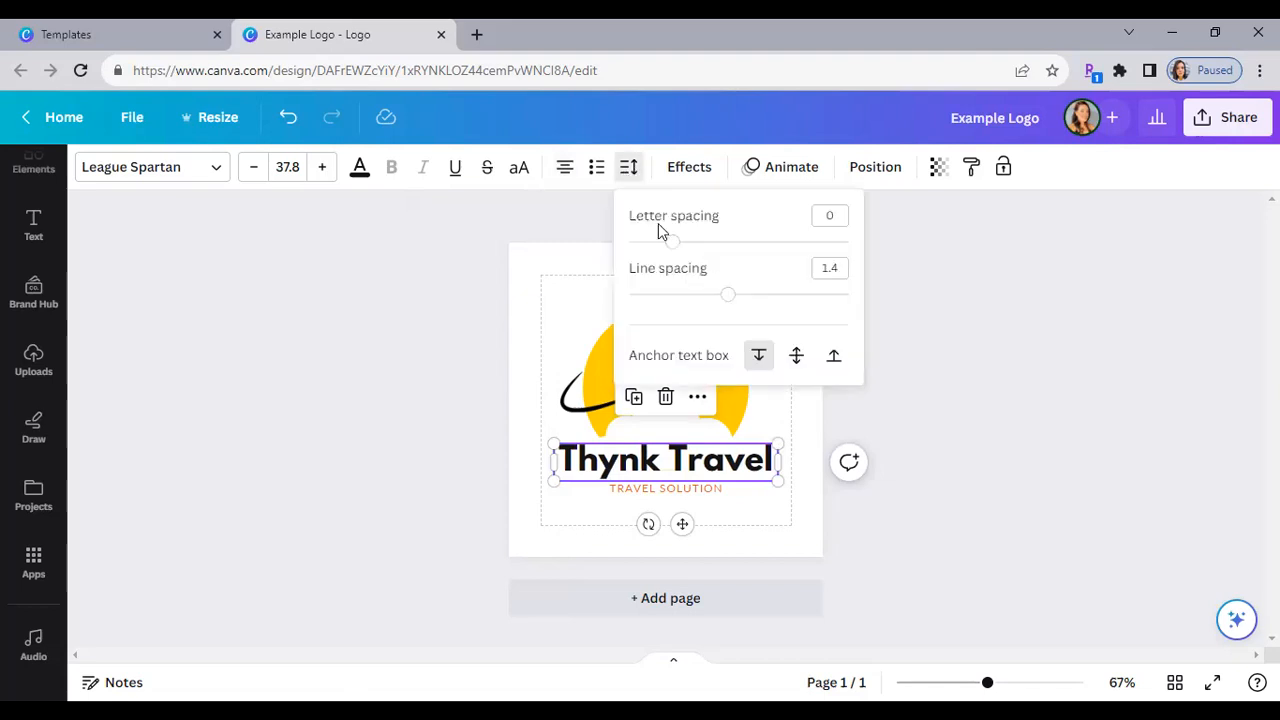
pyautogui.click(676, 243)
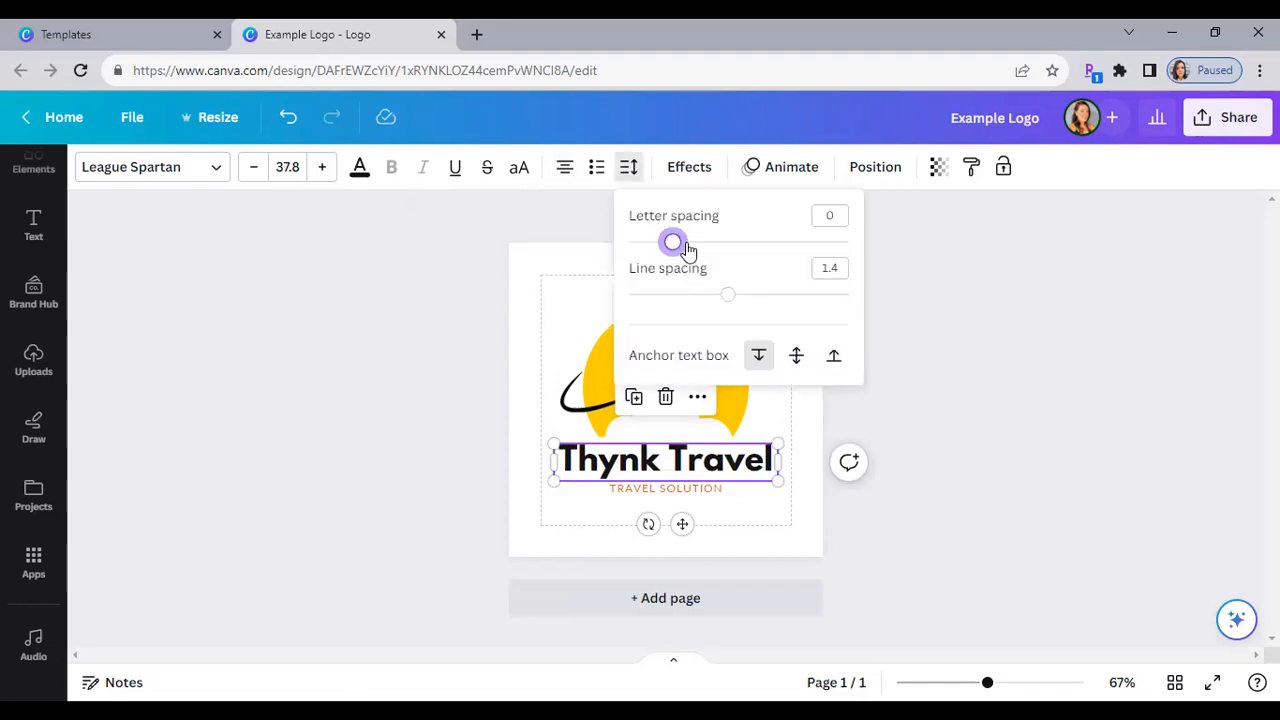
pyautogui.click(746, 245)
pyautogui.click(776, 250)
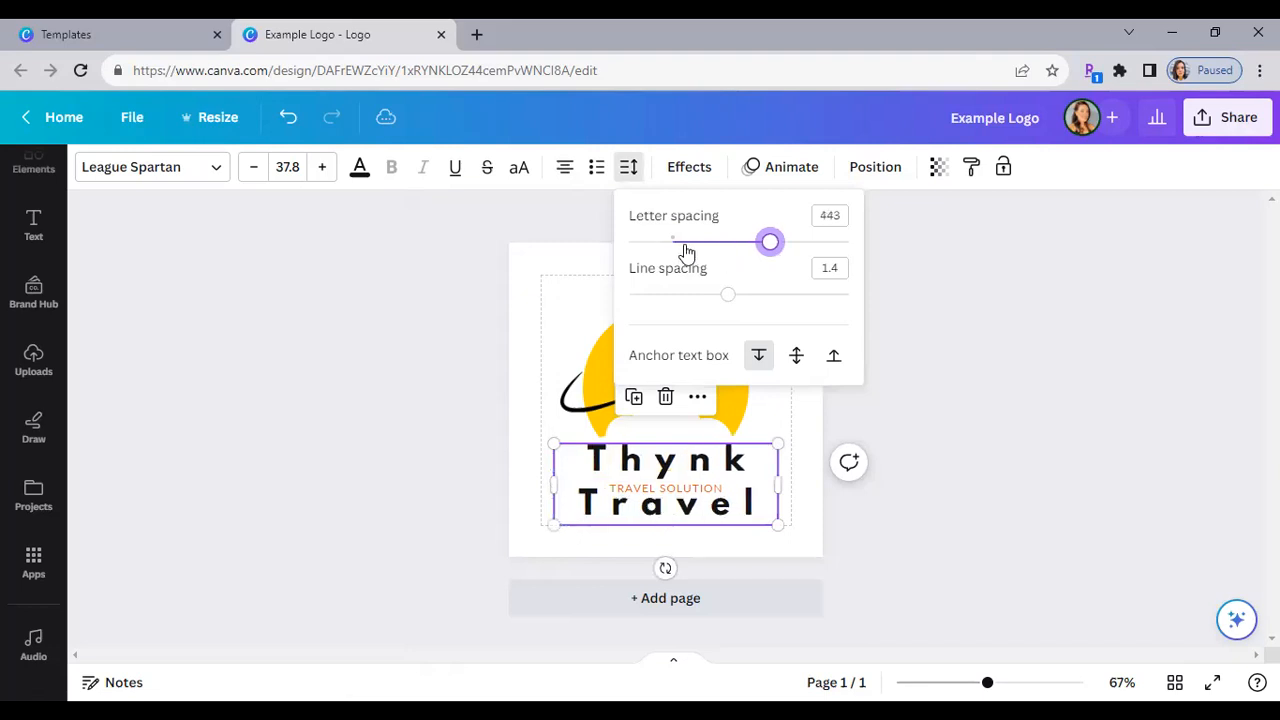
pyautogui.click(680, 243)
pyautogui.moveTo(679, 252); pyautogui.dragTo(678, 248)
pyautogui.moveTo(725, 303)
pyautogui.mouseDown()
pyautogui.moveTo(737, 299)
pyautogui.moveTo(697, 299)
pyautogui.moveTo(746, 294)
pyautogui.moveTo(709, 306)
pyautogui.moveTo(733, 308)
pyautogui.mouseUp()
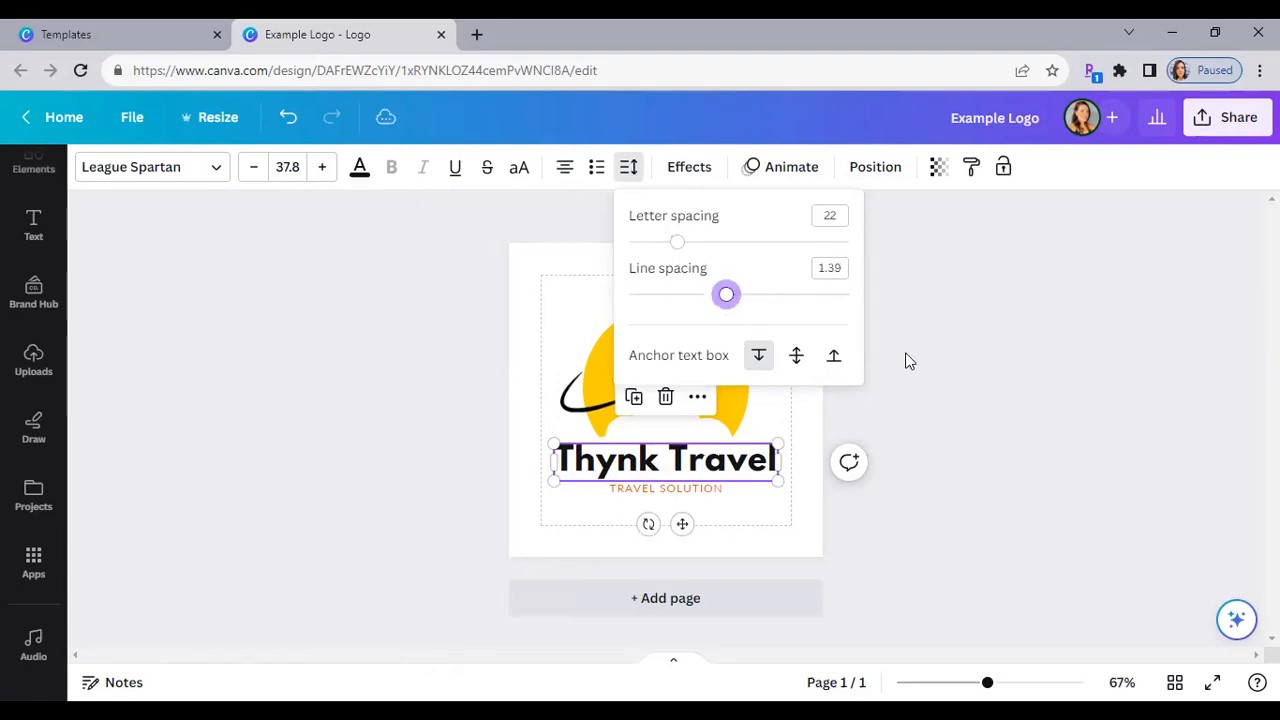
pyautogui.click(906, 360)
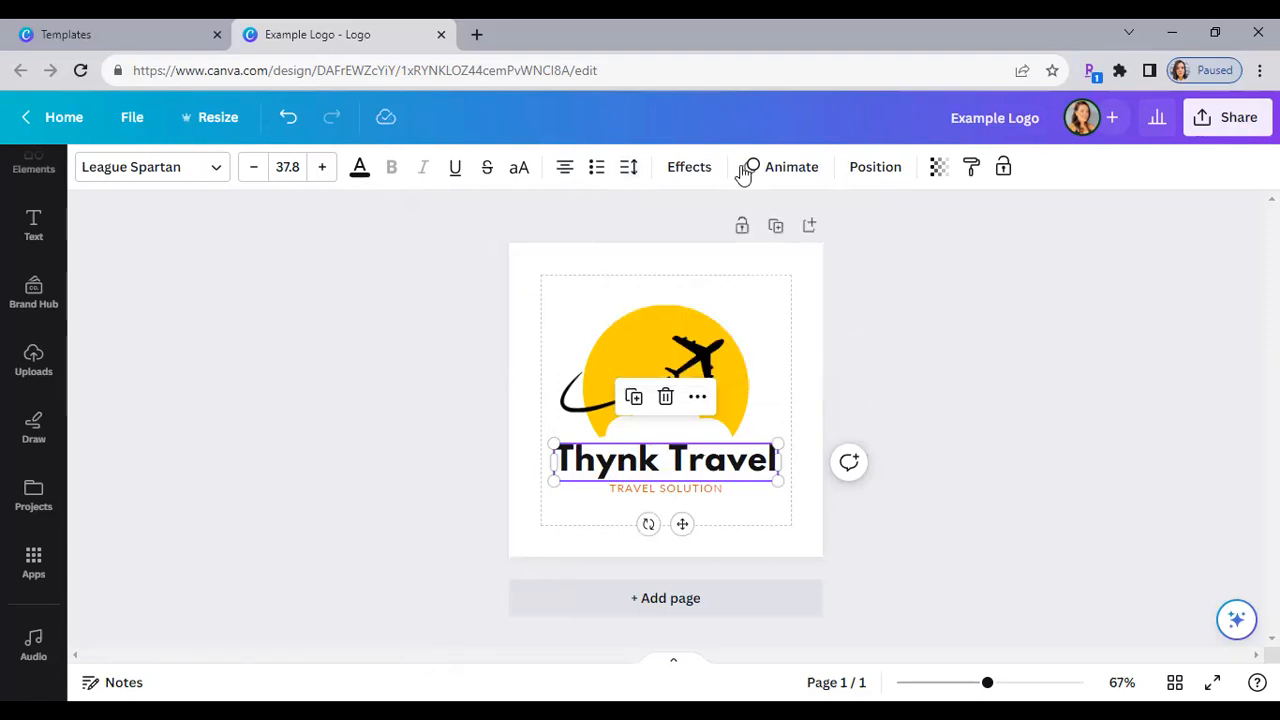
# - Try the Shadow, Lift, Neon, Splice and Hollow effects on the "Thynk Travel" title, and apply the Glitch effect
pyautogui.click(686, 168)
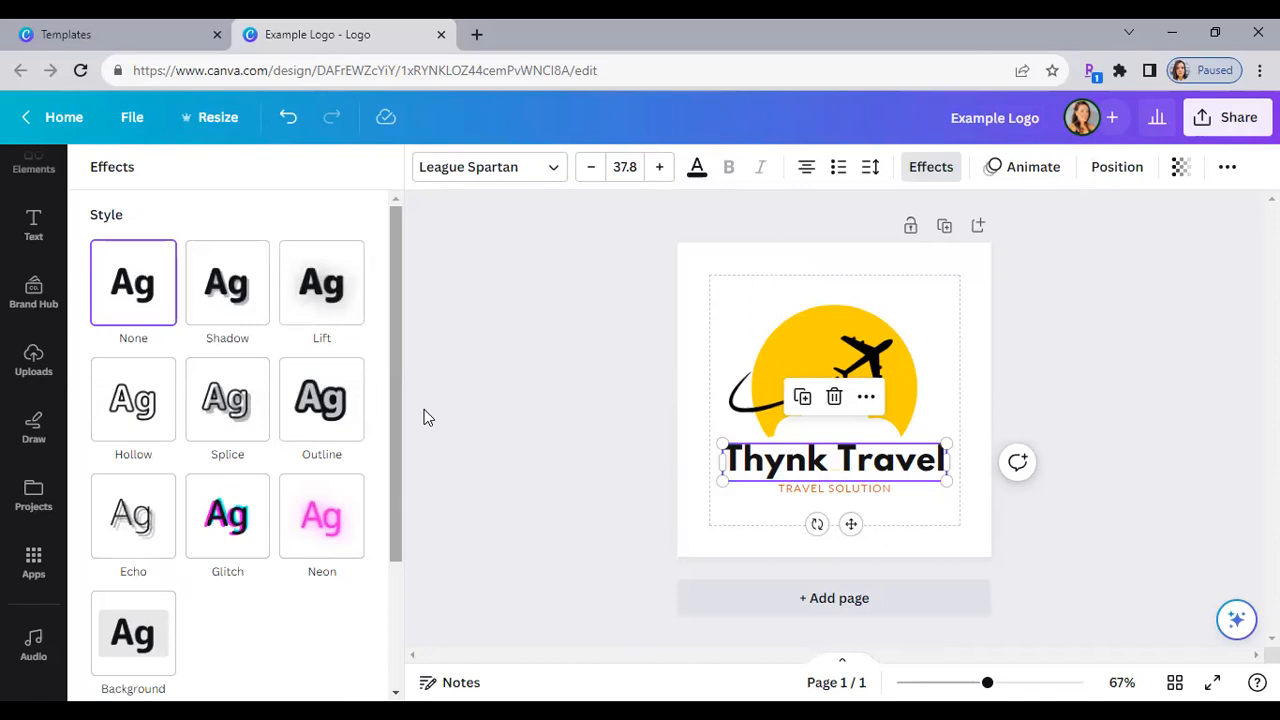
pyautogui.click(228, 320)
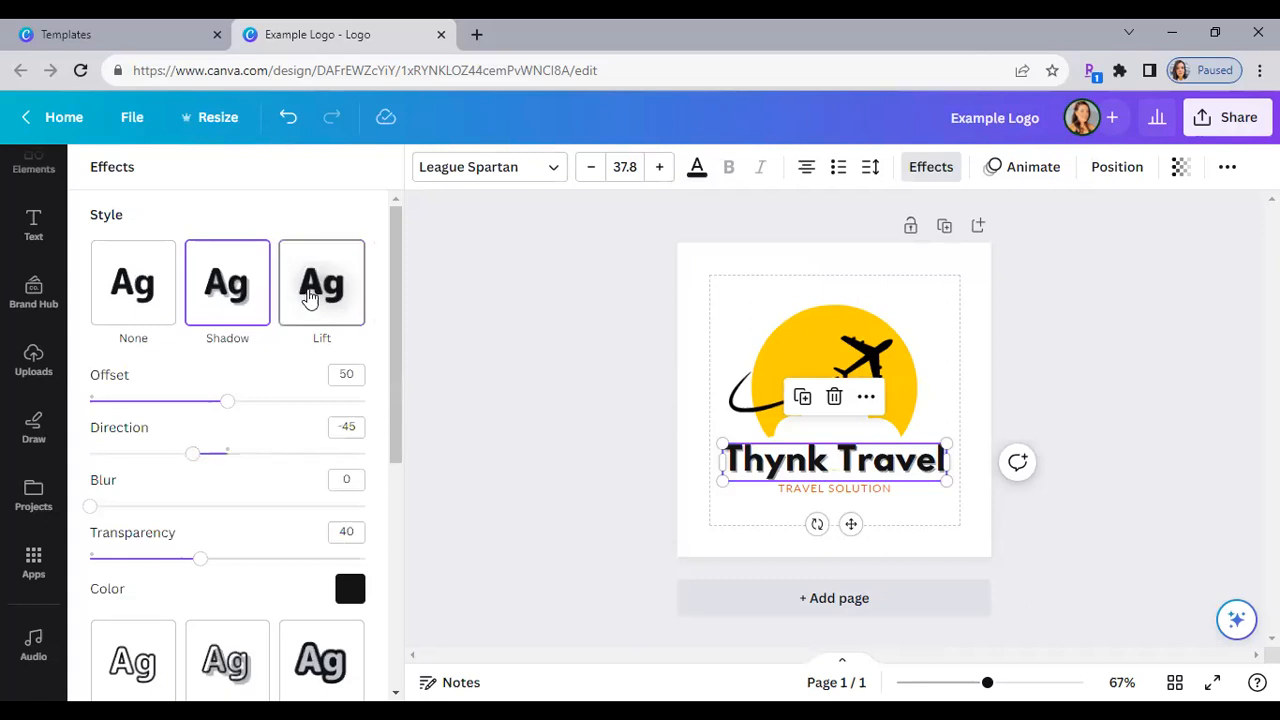
pyautogui.click(310, 297)
pyautogui.click(322, 582)
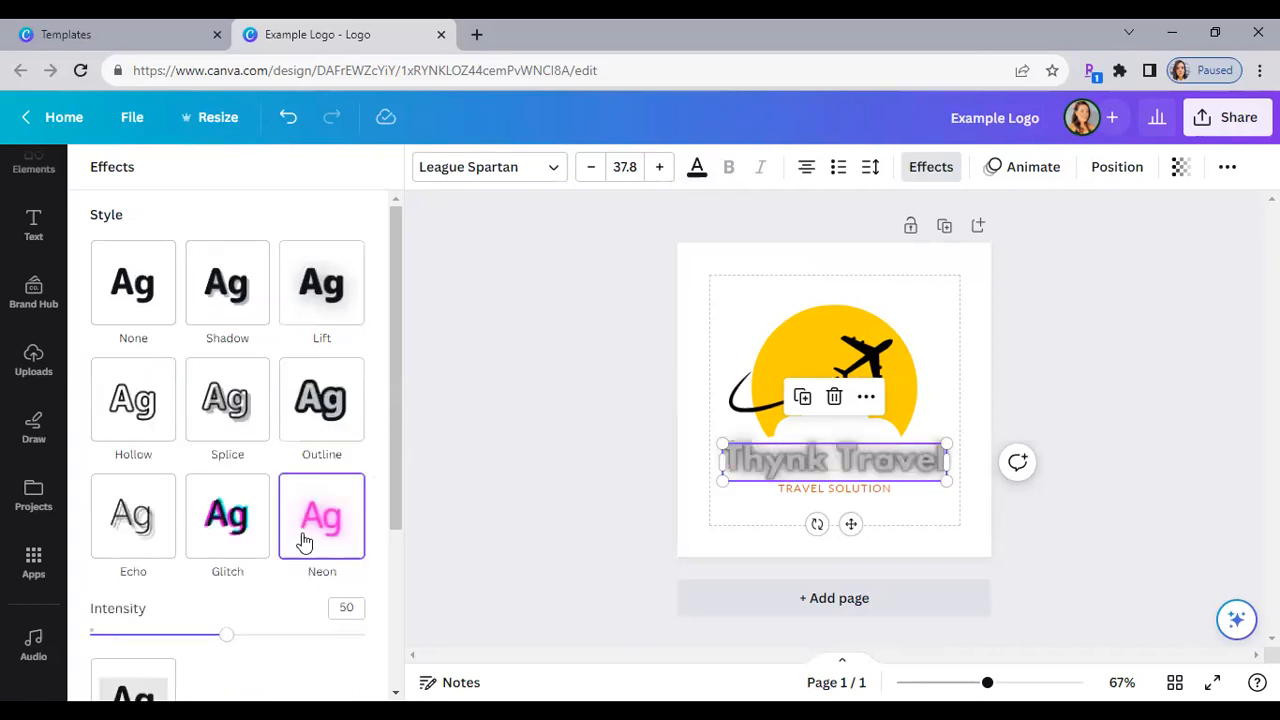
pyautogui.click(240, 430)
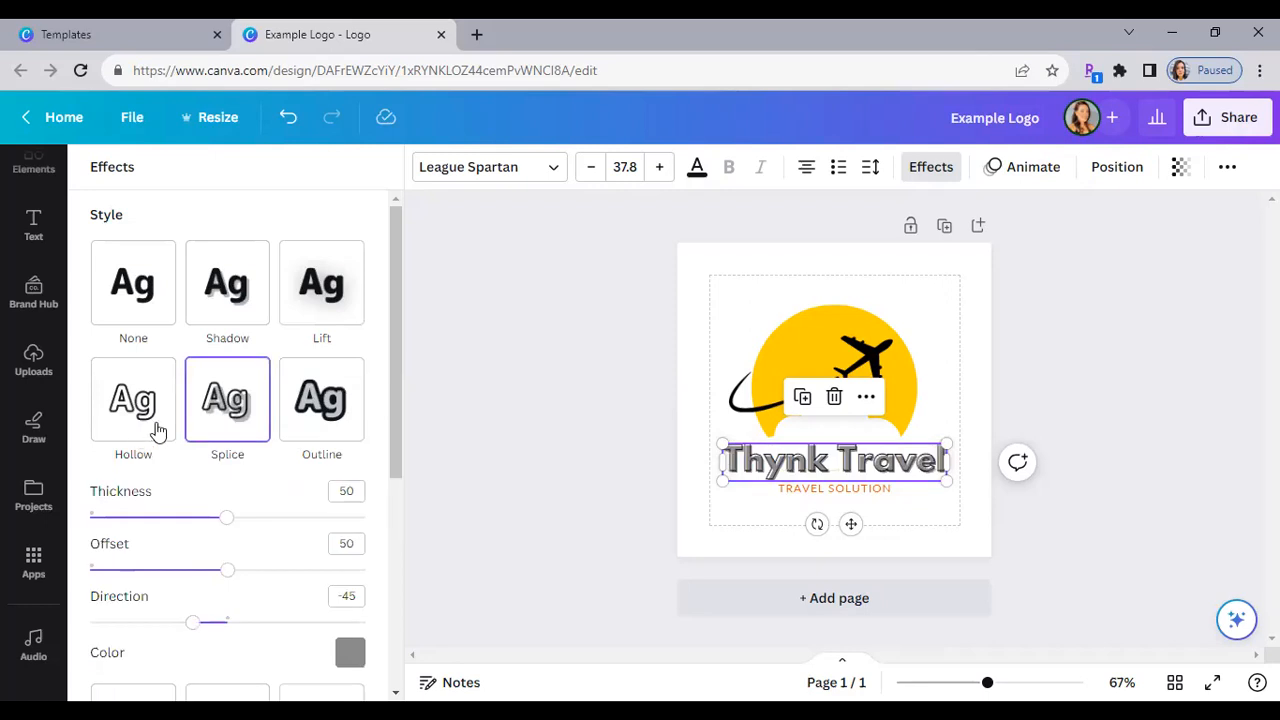
pyautogui.click(155, 433)
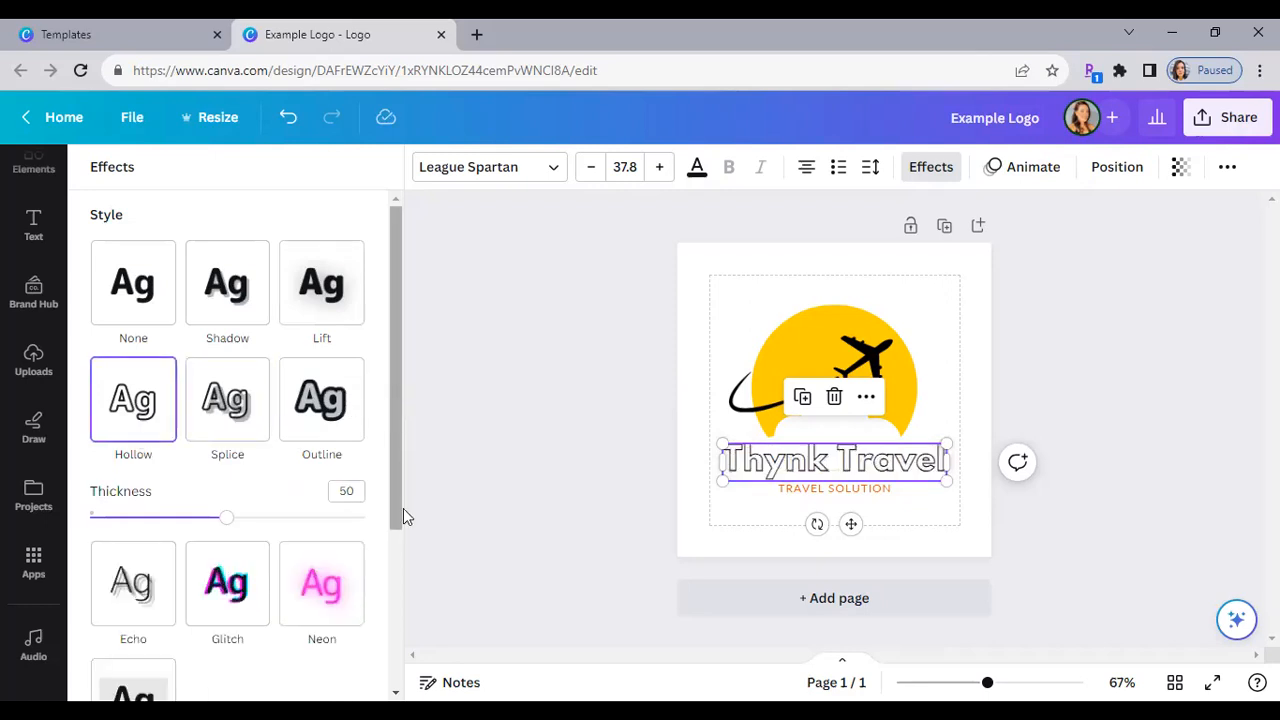
pyautogui.scroll(-2, 320, 400)
pyautogui.click(325, 387)
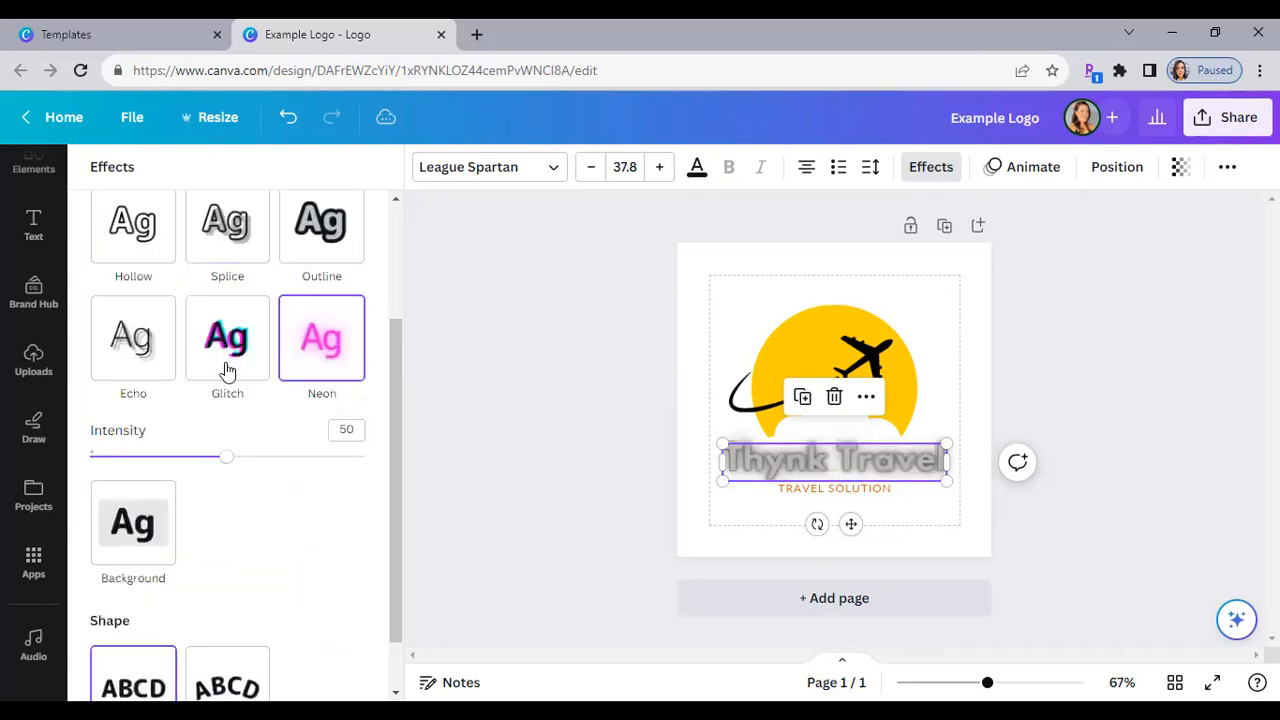
pyautogui.click(226, 364)
pyautogui.moveTo(394, 360); pyautogui.dragTo(394, 489)
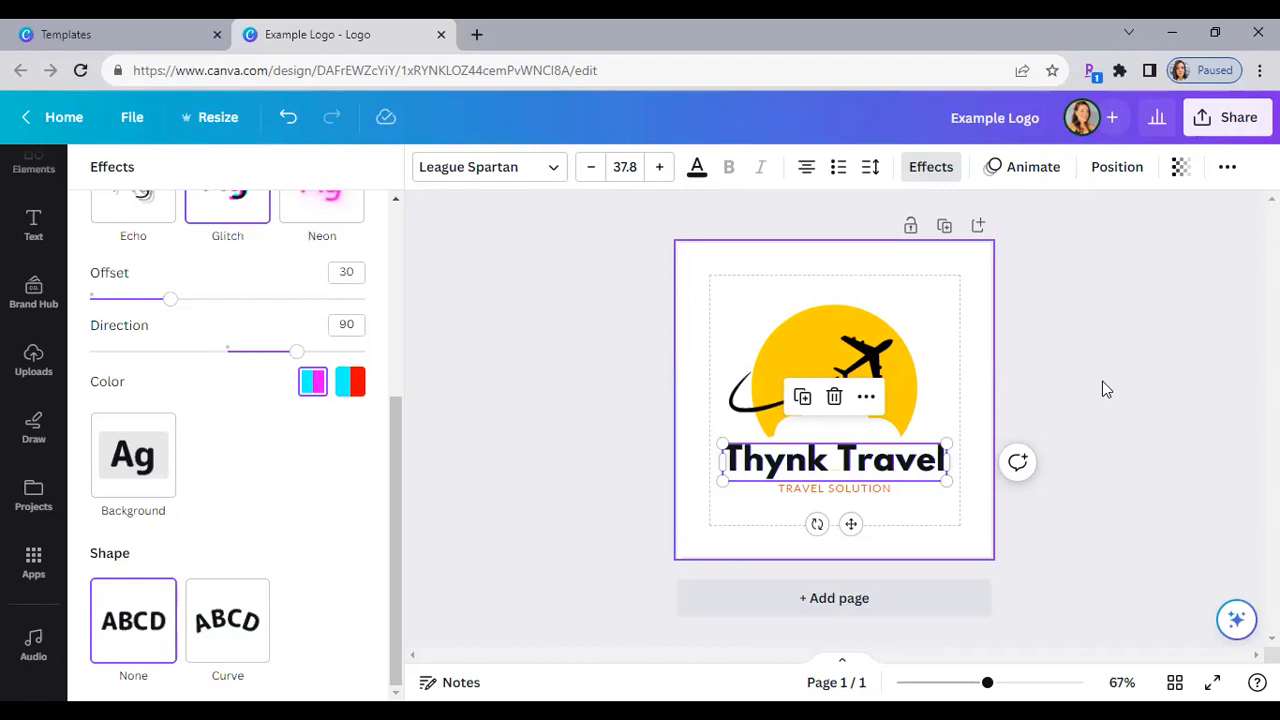
# - Apply the Curve shape effect to the "TRAVEL SOLUTION" tagline
pyautogui.click(694, 491)
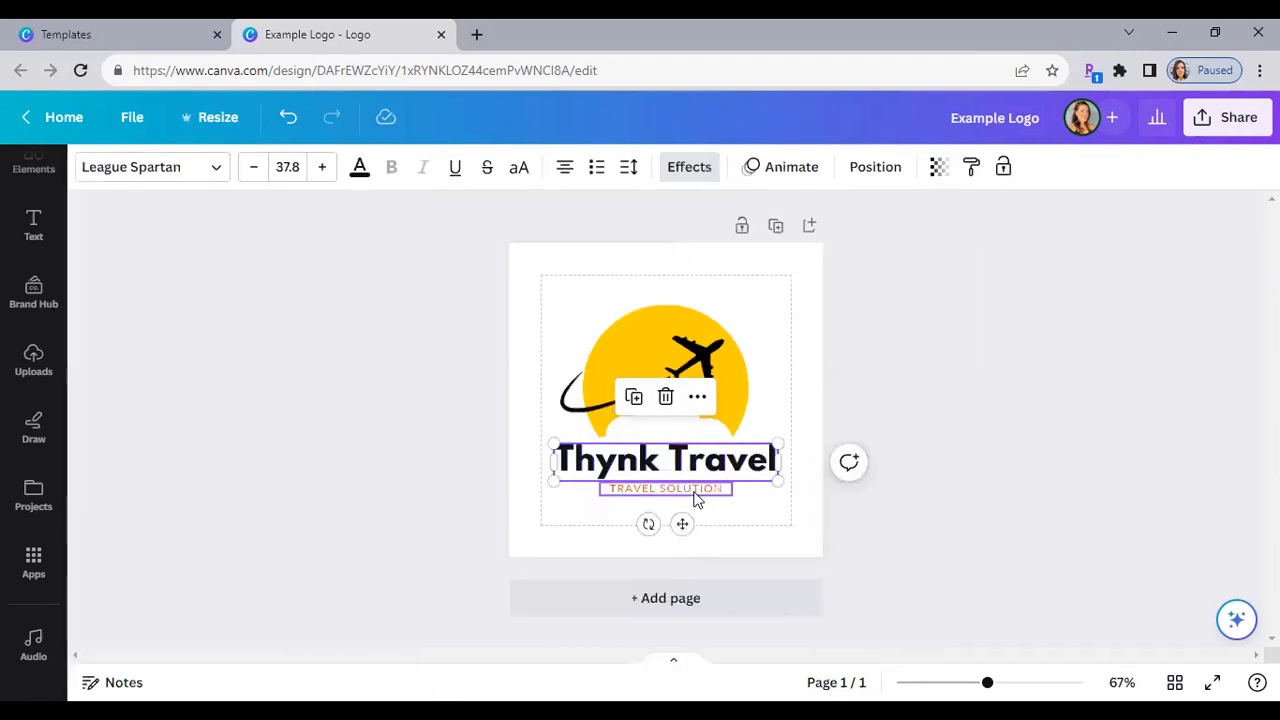
pyautogui.click(694, 490)
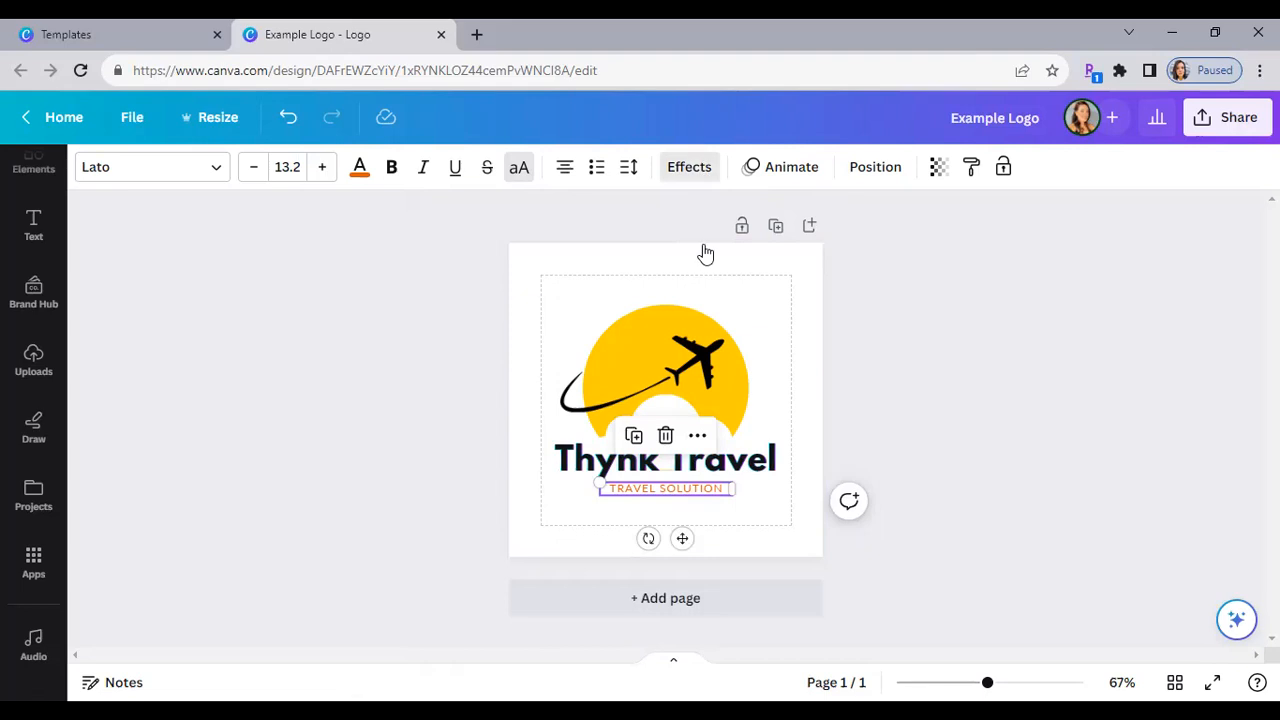
pyautogui.click(689, 166)
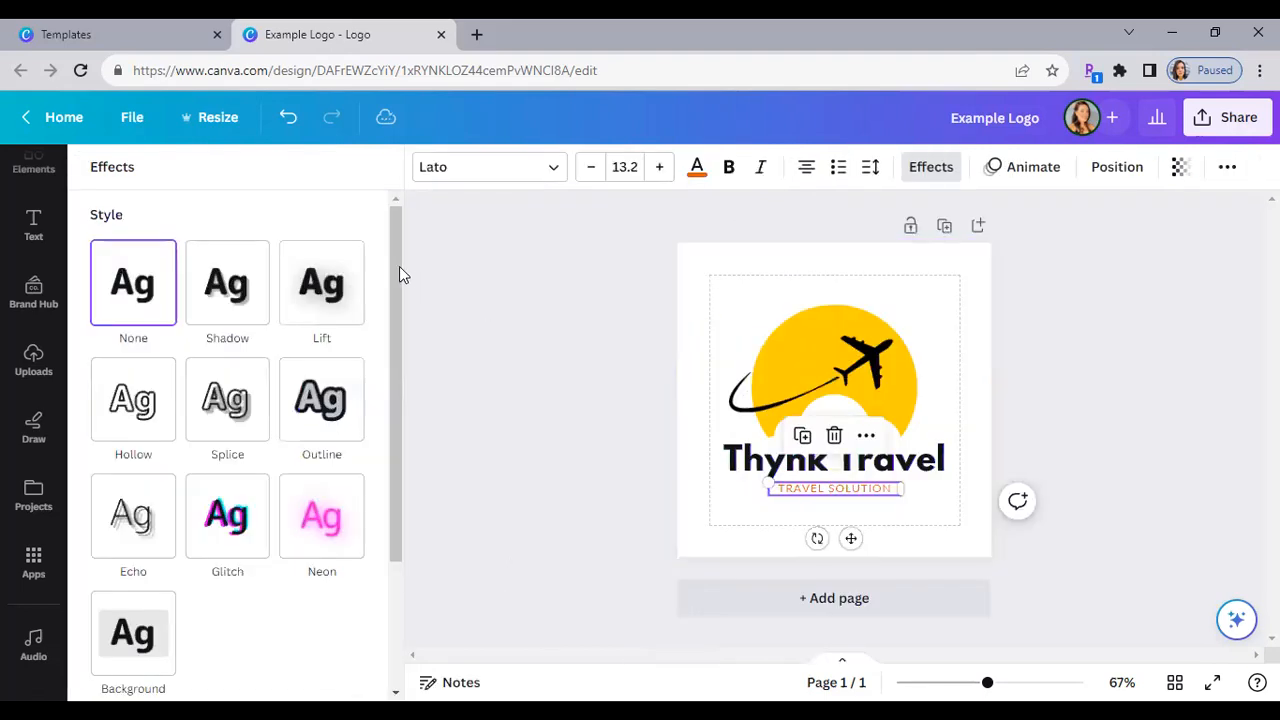
pyautogui.moveTo(392, 313); pyautogui.dragTo(366, 591)
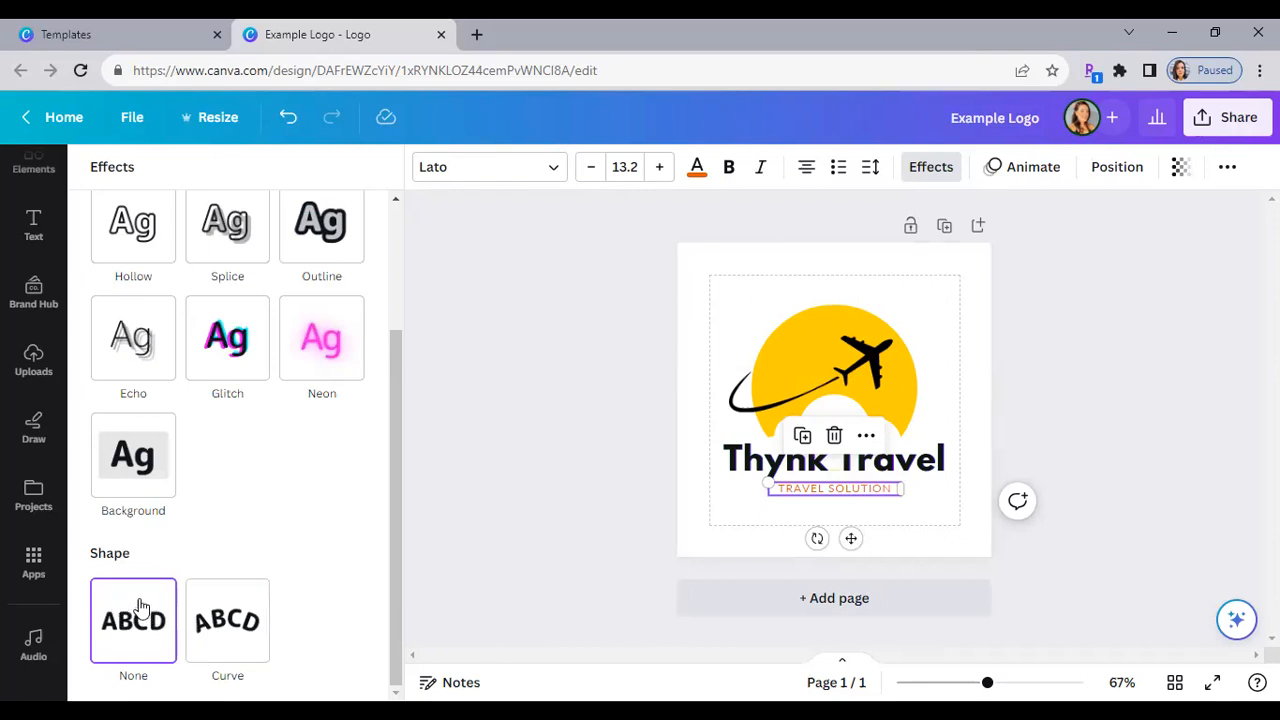
pyautogui.click(225, 617)
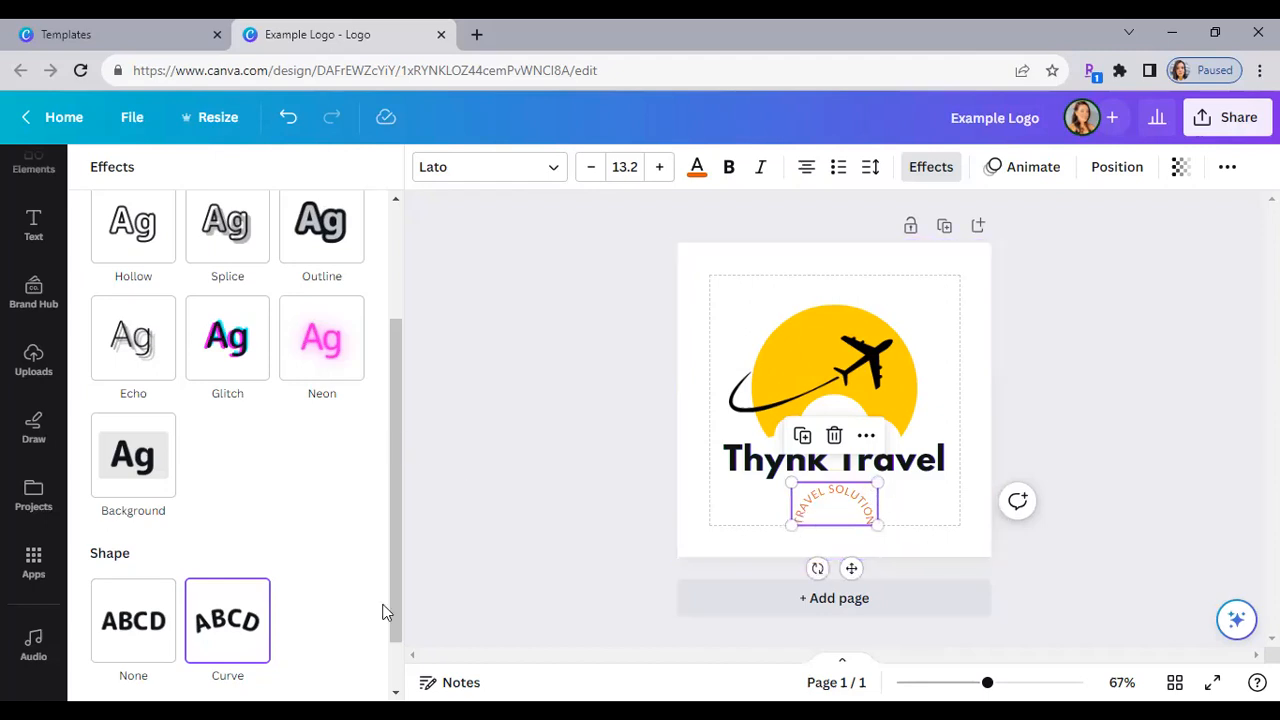
# - Set the "TRAVEL SOLUTION" tagline's curve to -27 and move the tagline slightly lower beneath the "Thynk Travel" title
pyautogui.scroll(-1, 384, 606)
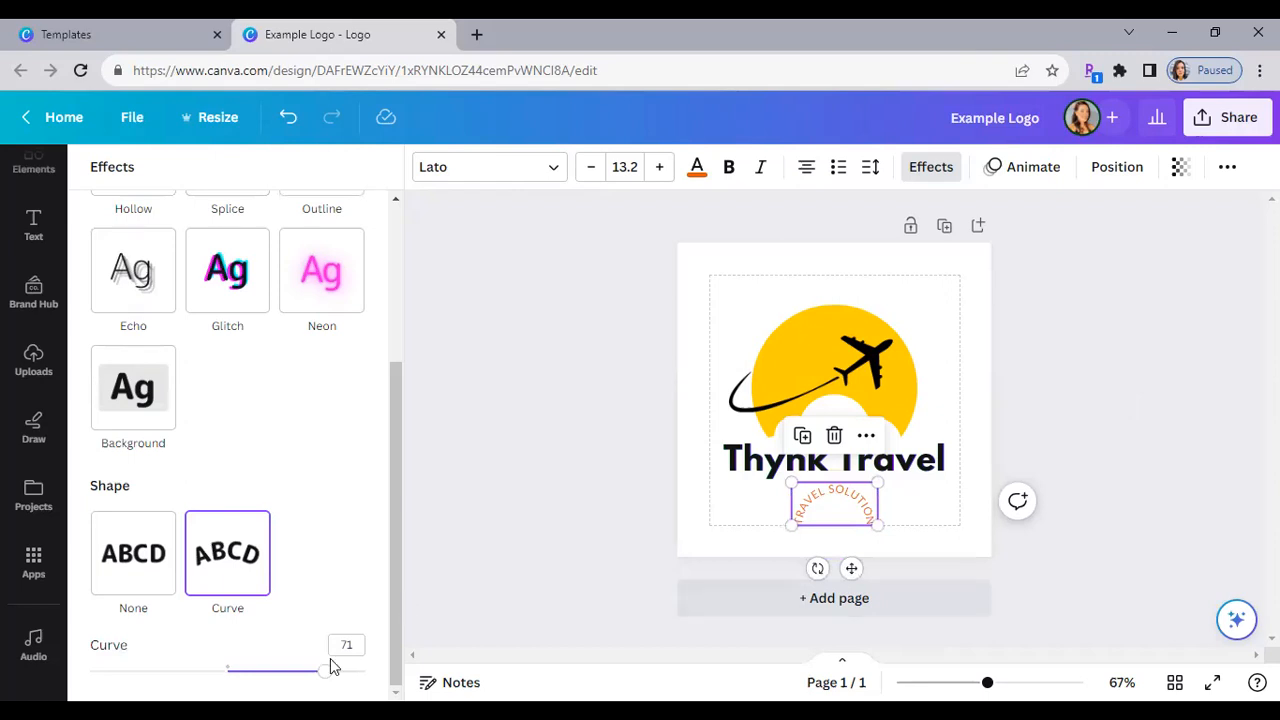
pyautogui.moveTo(330, 683); pyautogui.dragTo(185, 675)
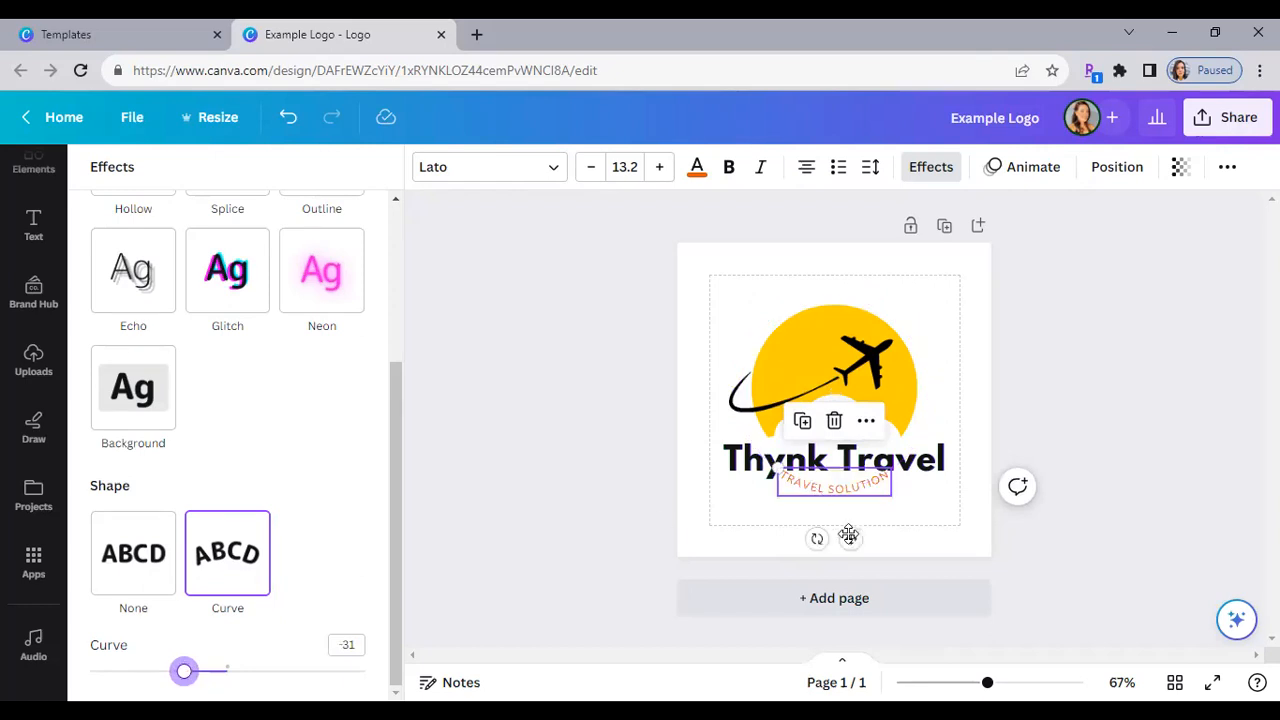
pyautogui.moveTo(848, 536); pyautogui.dragTo(848, 537)
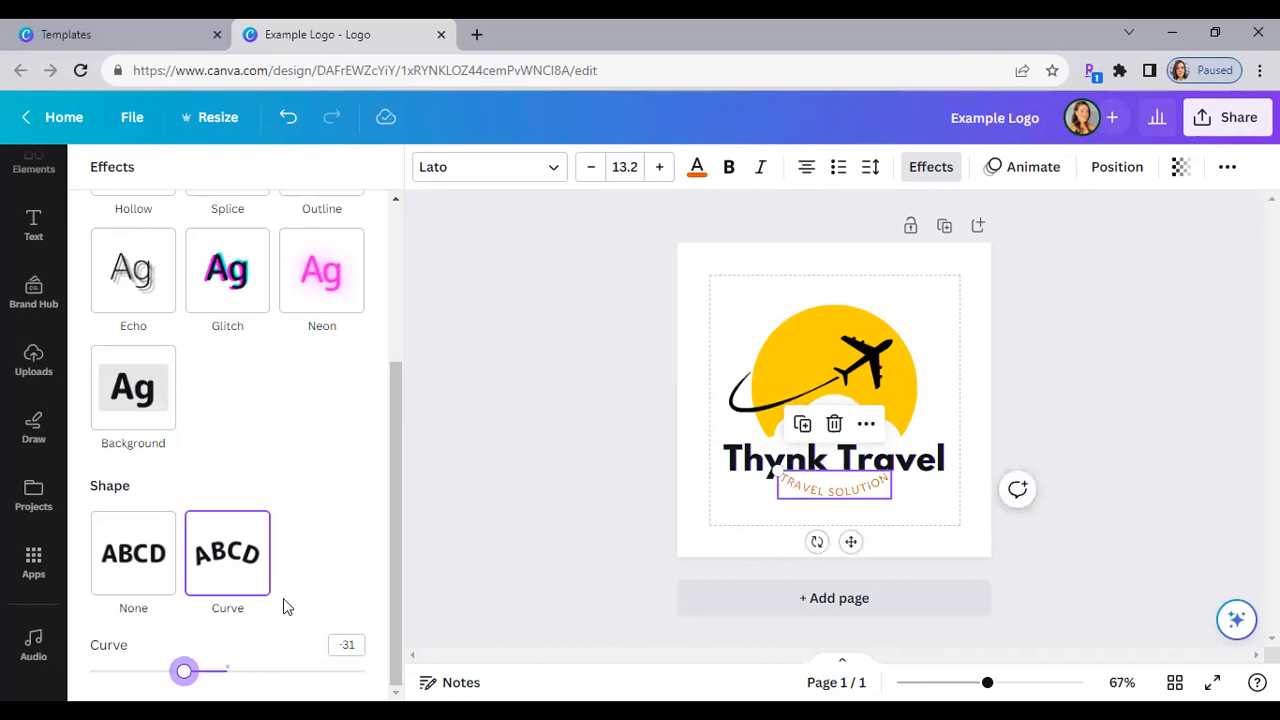
pyautogui.moveTo(193, 675)
pyautogui.mouseDown()
pyautogui.moveTo(174, 677)
pyautogui.moveTo(192, 680)
pyautogui.mouseUp()
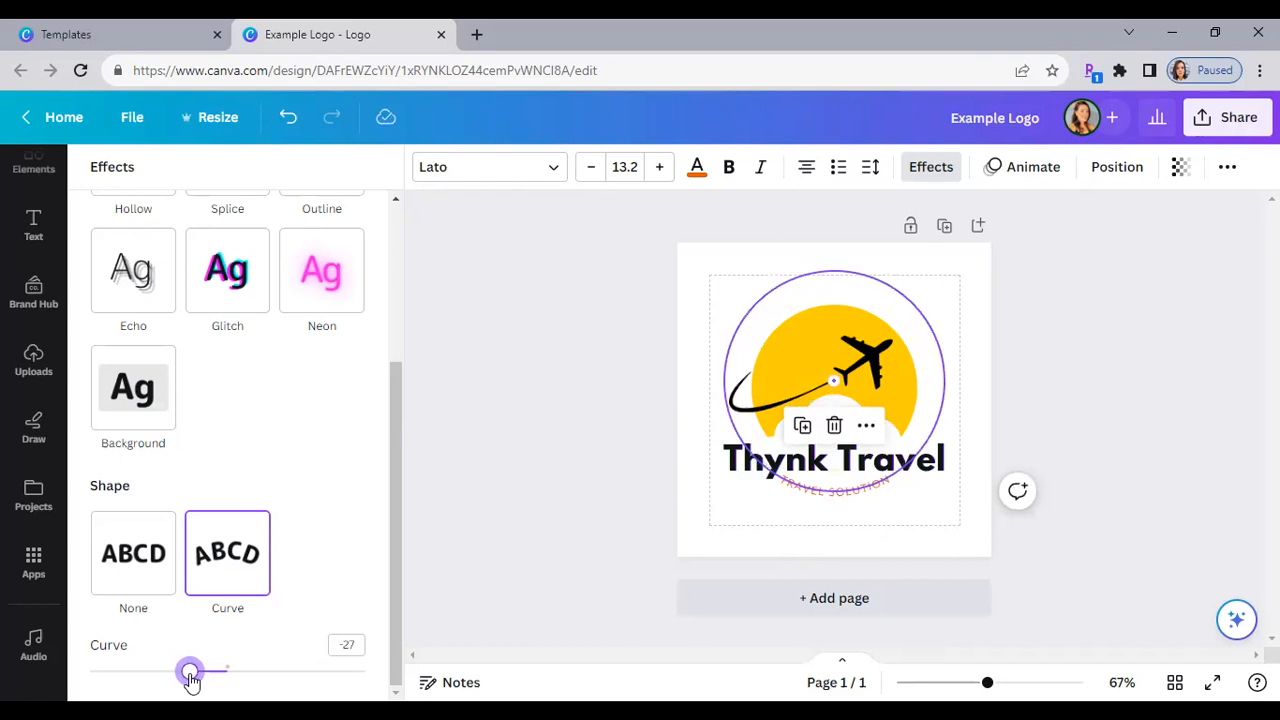
pyautogui.moveTo(192, 680); pyautogui.dragTo(192, 678)
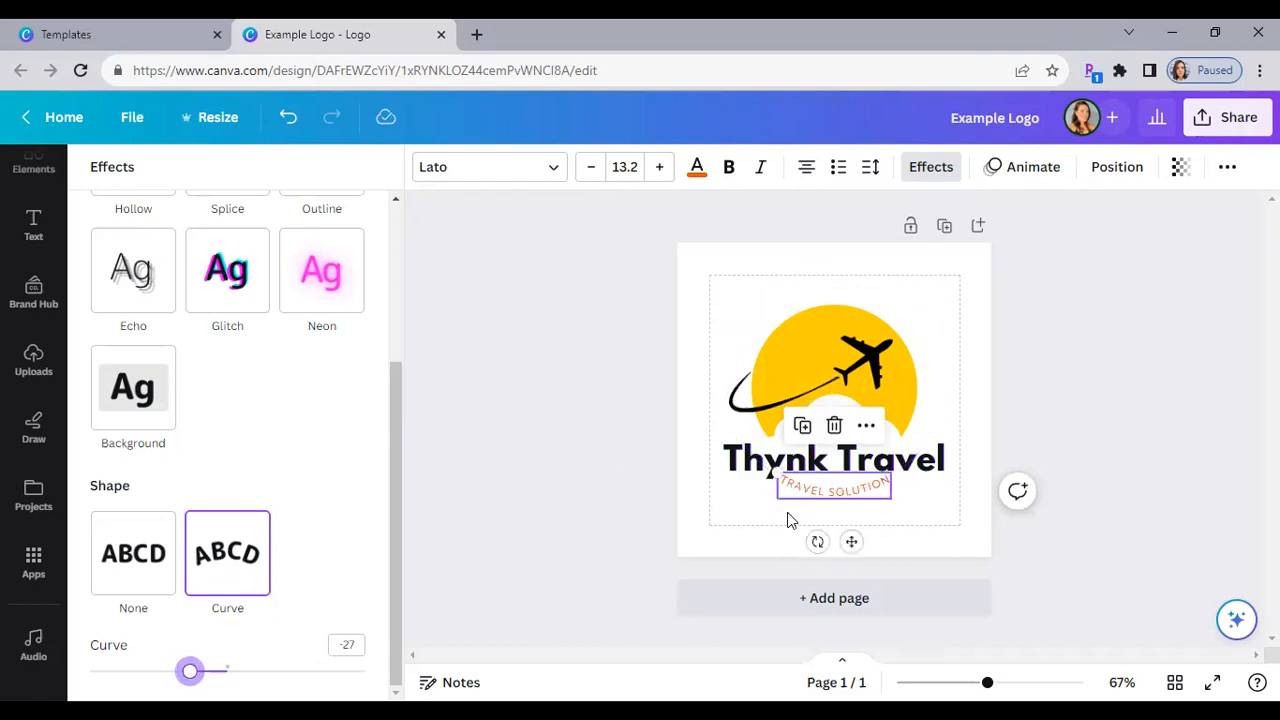
pyautogui.moveTo(852, 528)
pyautogui.mouseDown()
pyautogui.moveTo(852, 550)
pyautogui.moveTo(837, 546)
pyautogui.moveTo(880, 555)
pyautogui.moveTo(838, 549)
pyautogui.moveTo(852, 549)
pyautogui.mouseUp()
pyautogui.click(1089, 534)
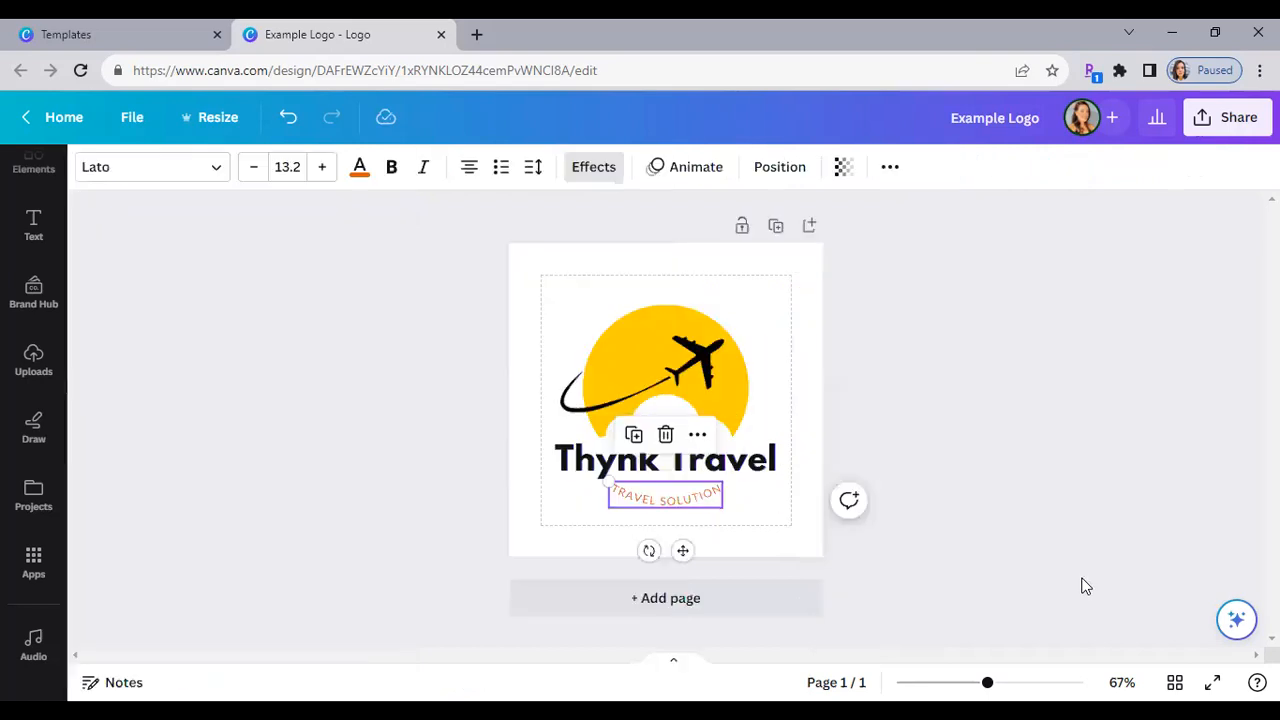
pyautogui.click(1076, 515)
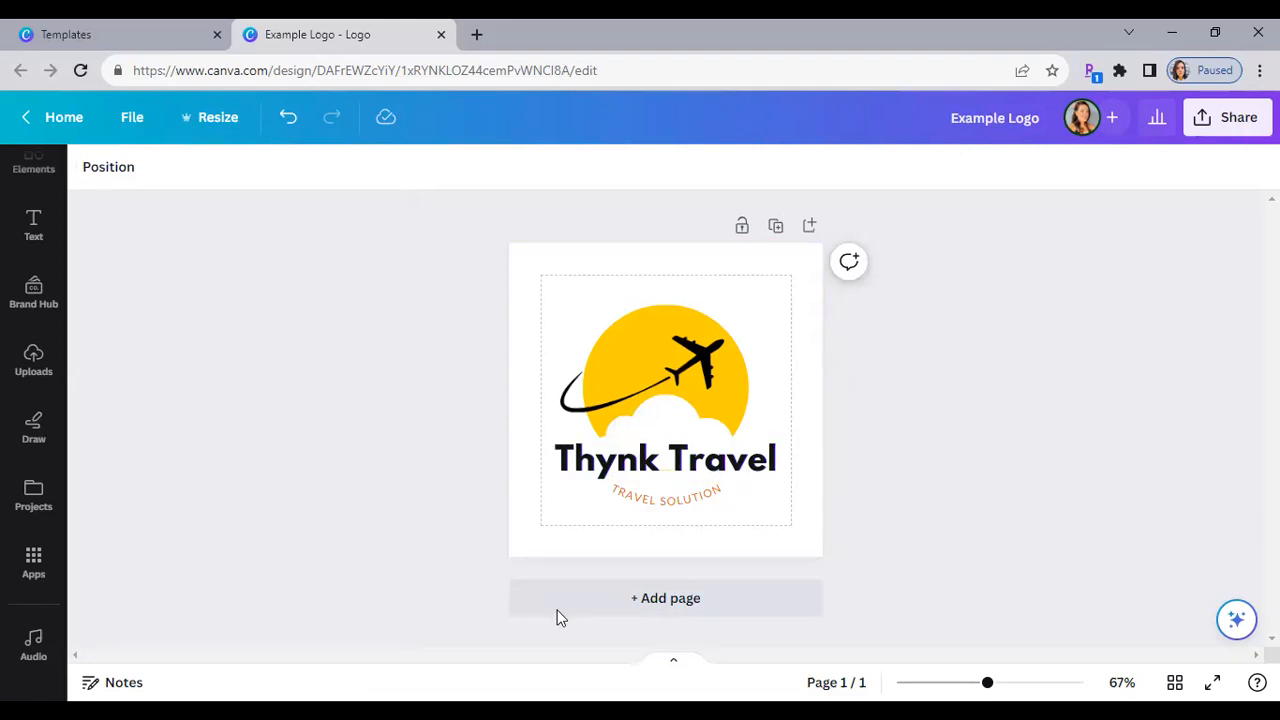
# - Preview the Rise, Pan, Fade and Wipe text animations on the "Thynk Travel" title
pyautogui.click(740, 455)
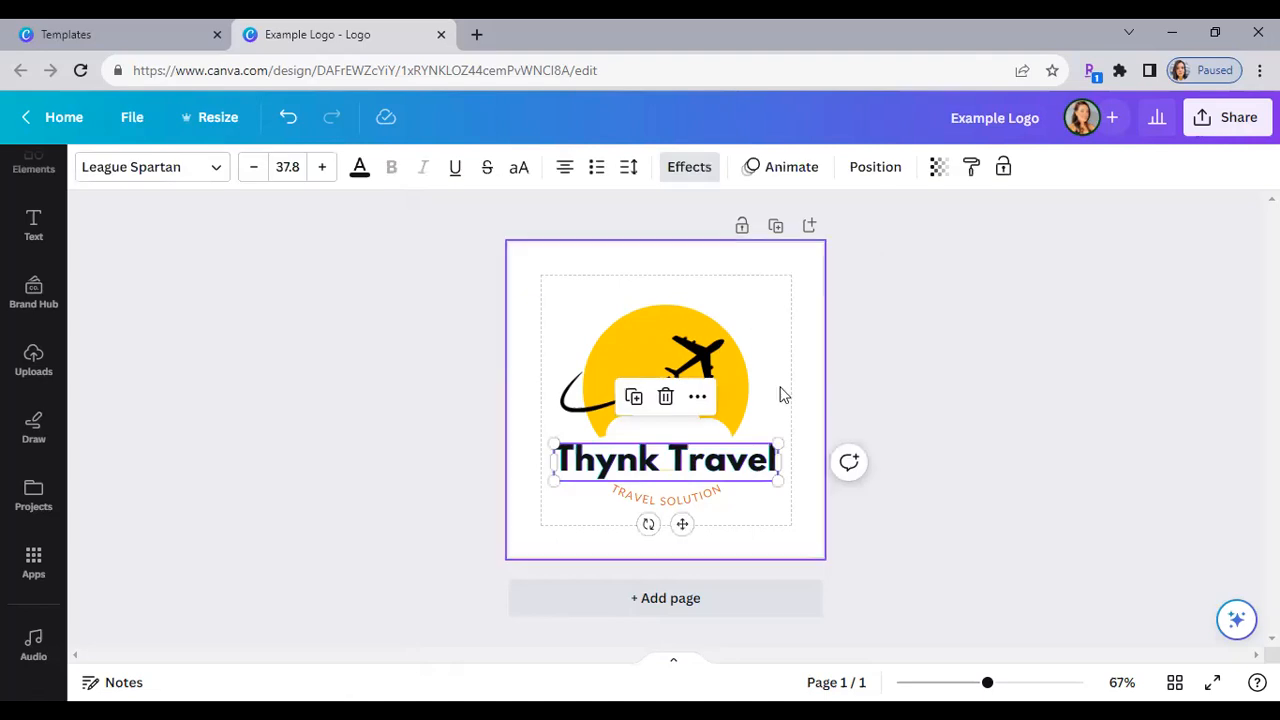
pyautogui.click(778, 180)
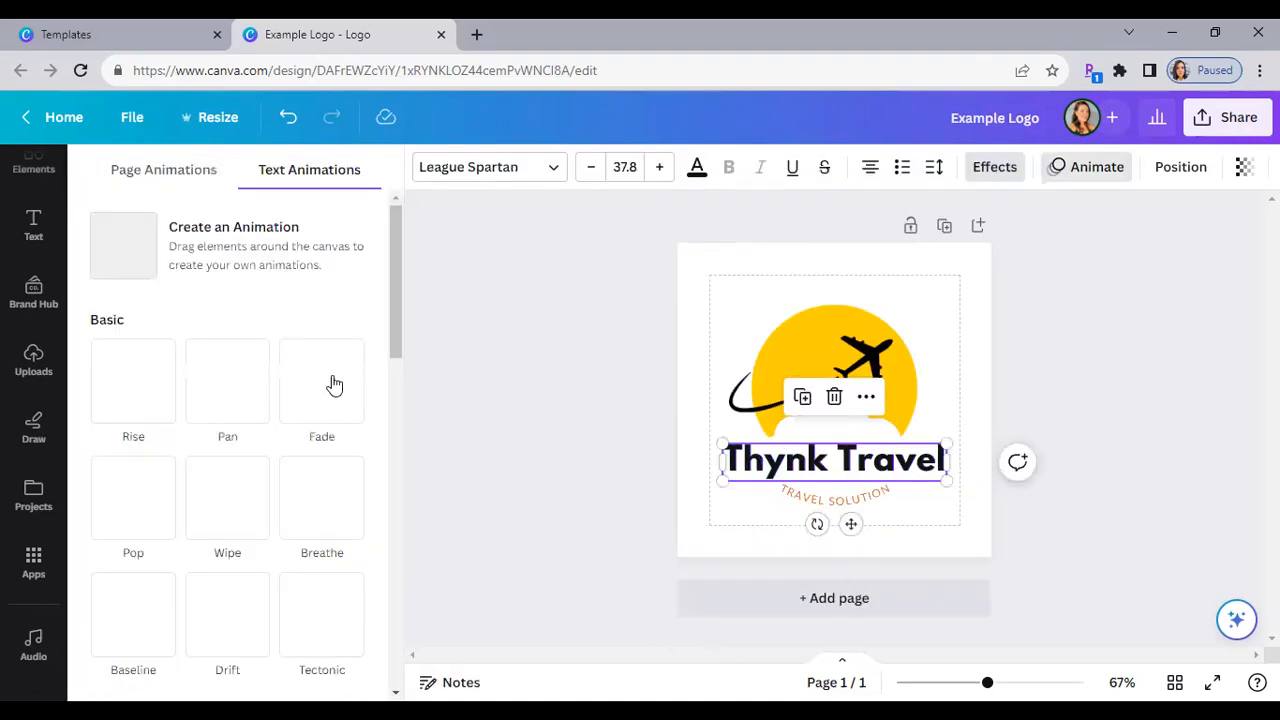
pyautogui.click(117, 409)
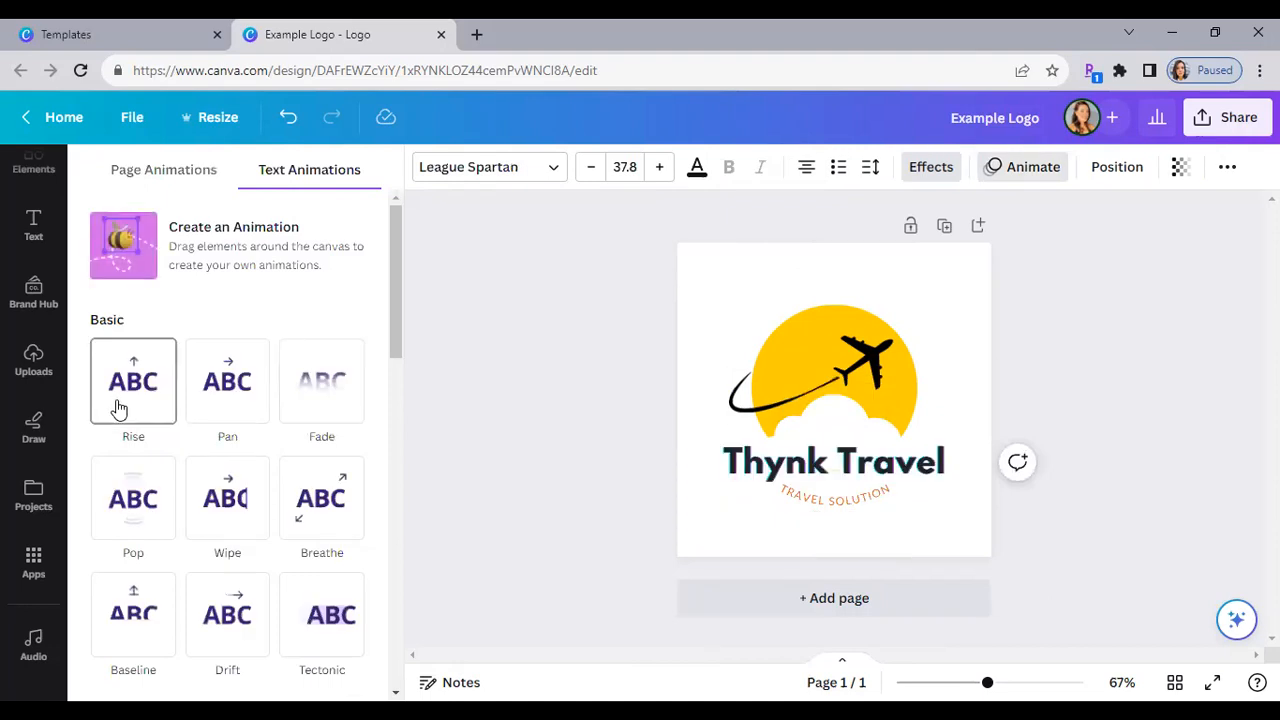
pyautogui.click(245, 385)
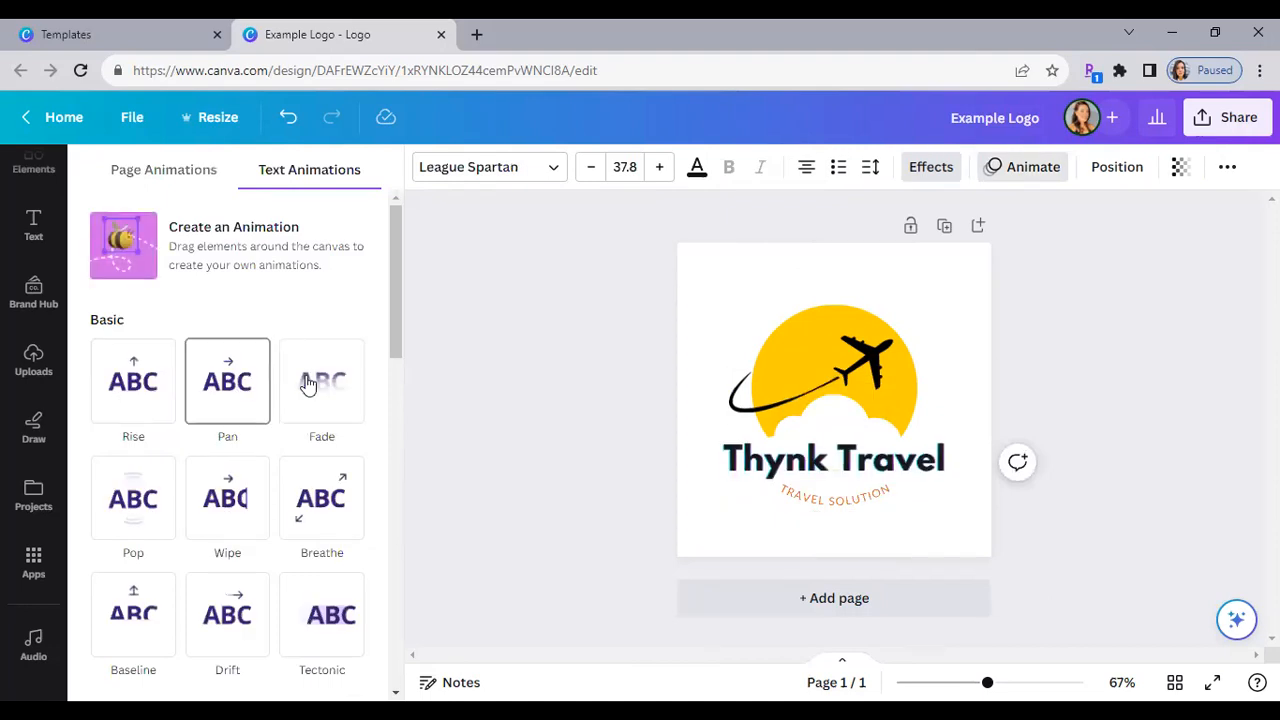
pyautogui.click(332, 390)
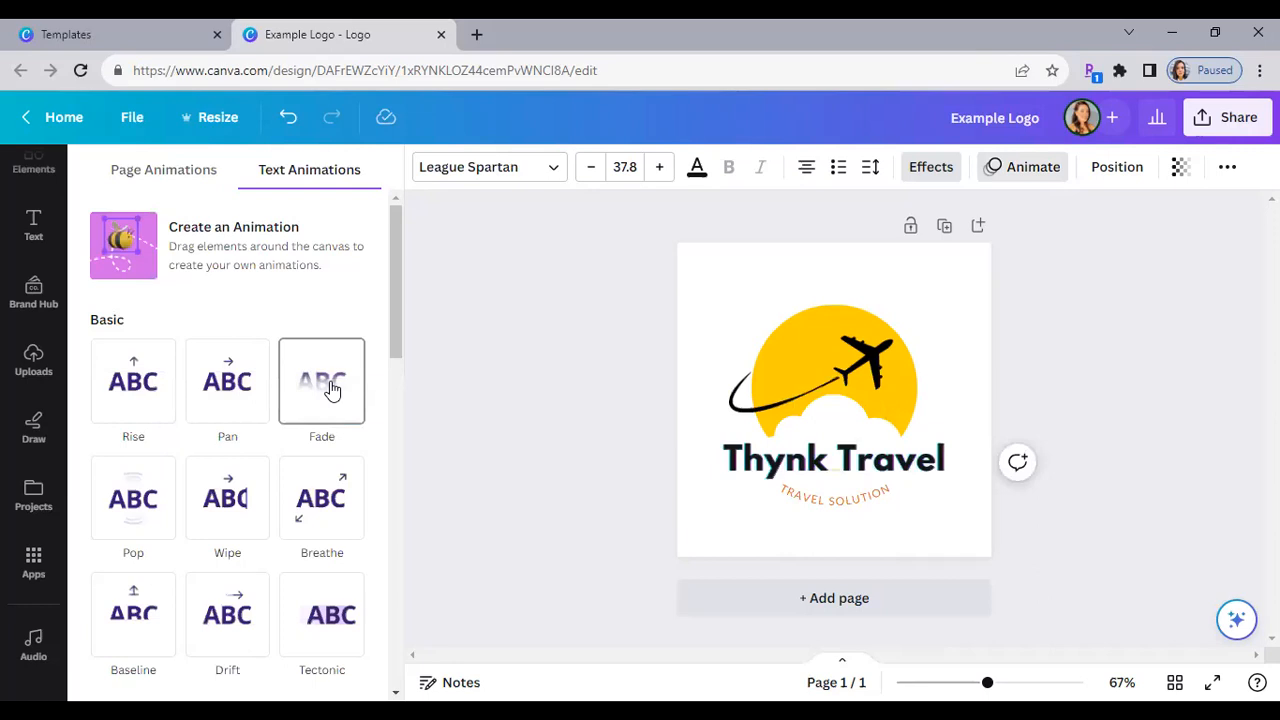
pyautogui.click(238, 524)
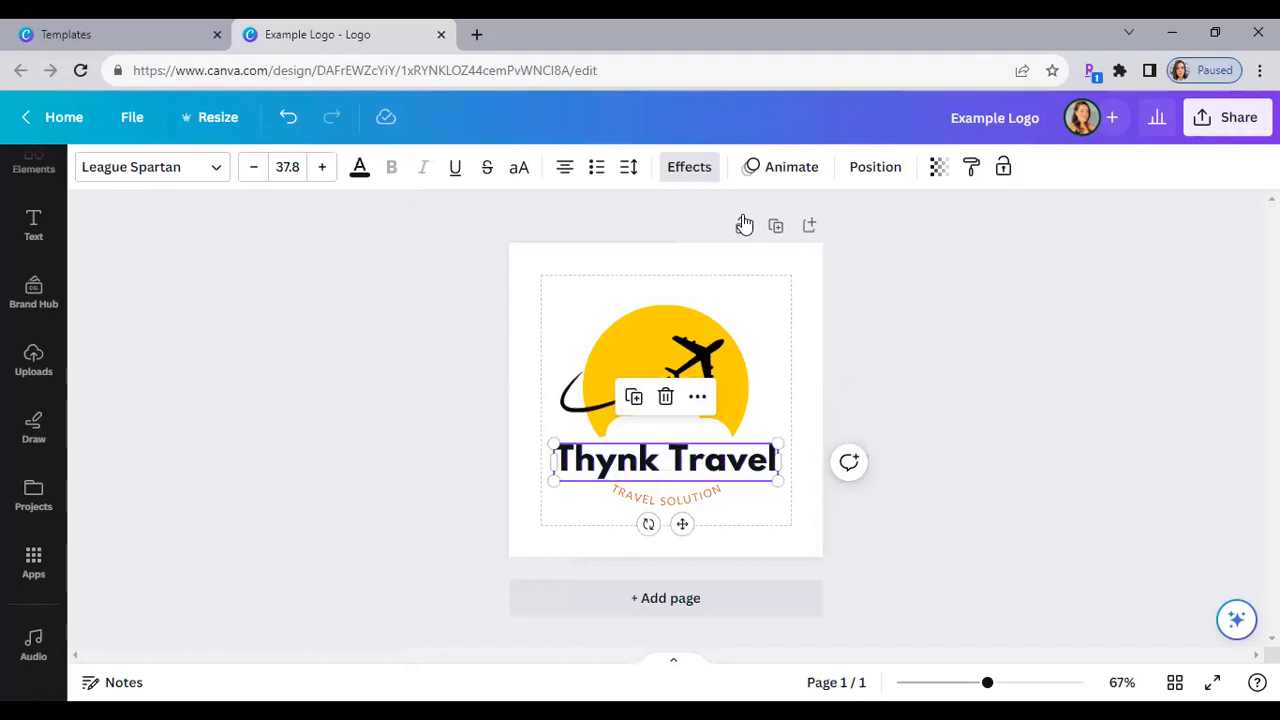
# - Try transparency values such as 93, 3 and 54 on the "Thynk Travel" title, and return it to 100
pyautogui.click(940, 170)
pyautogui.click(923, 246)
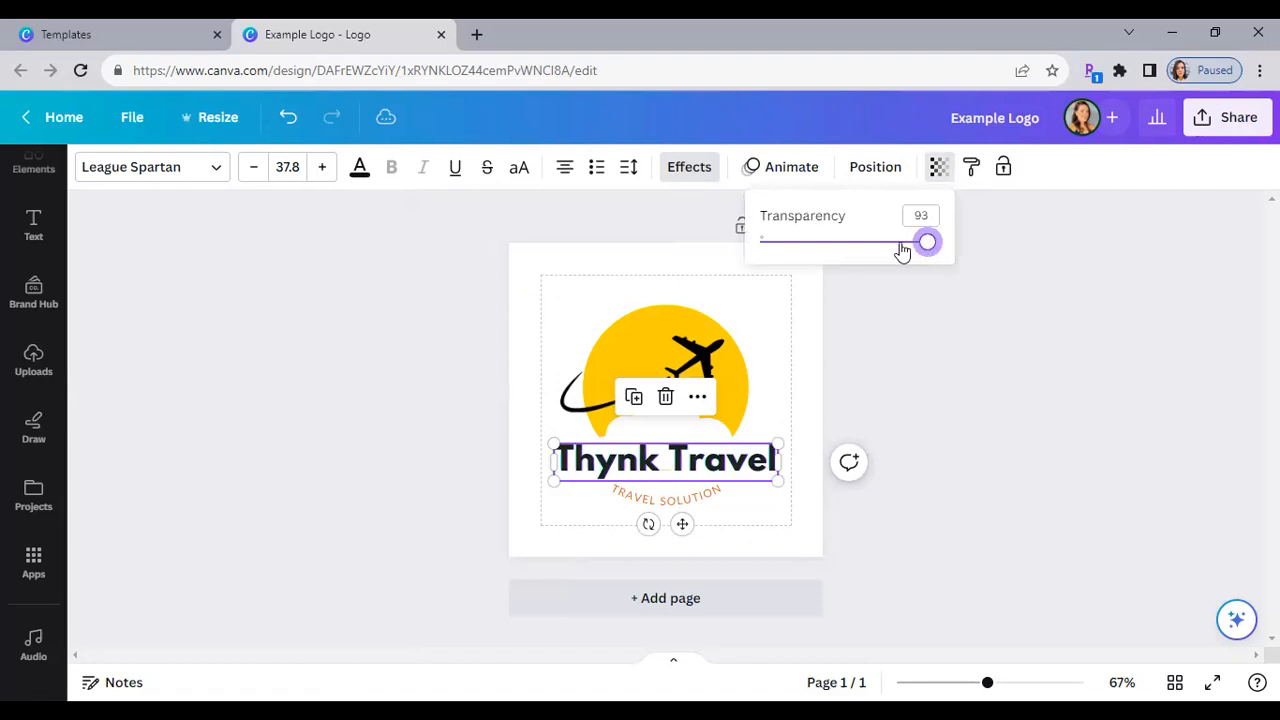
pyautogui.click(836, 255)
pyautogui.click(767, 258)
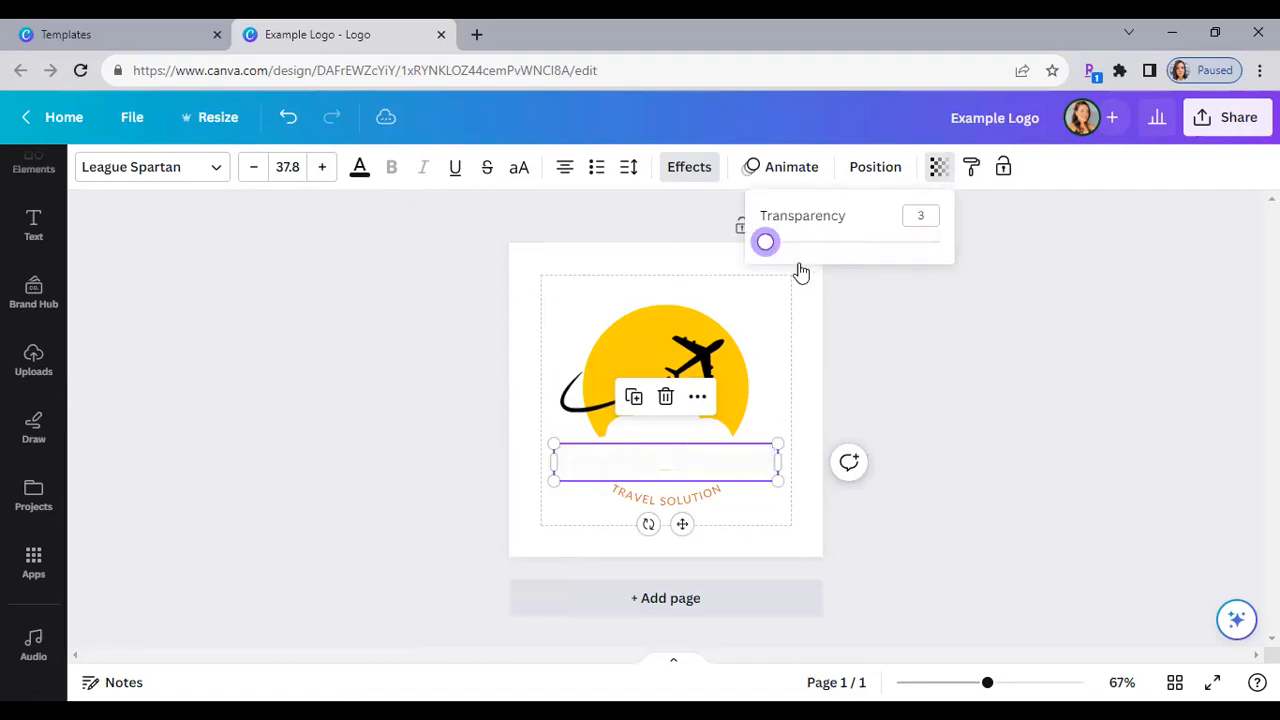
pyautogui.click(800, 264)
pyautogui.click(948, 260)
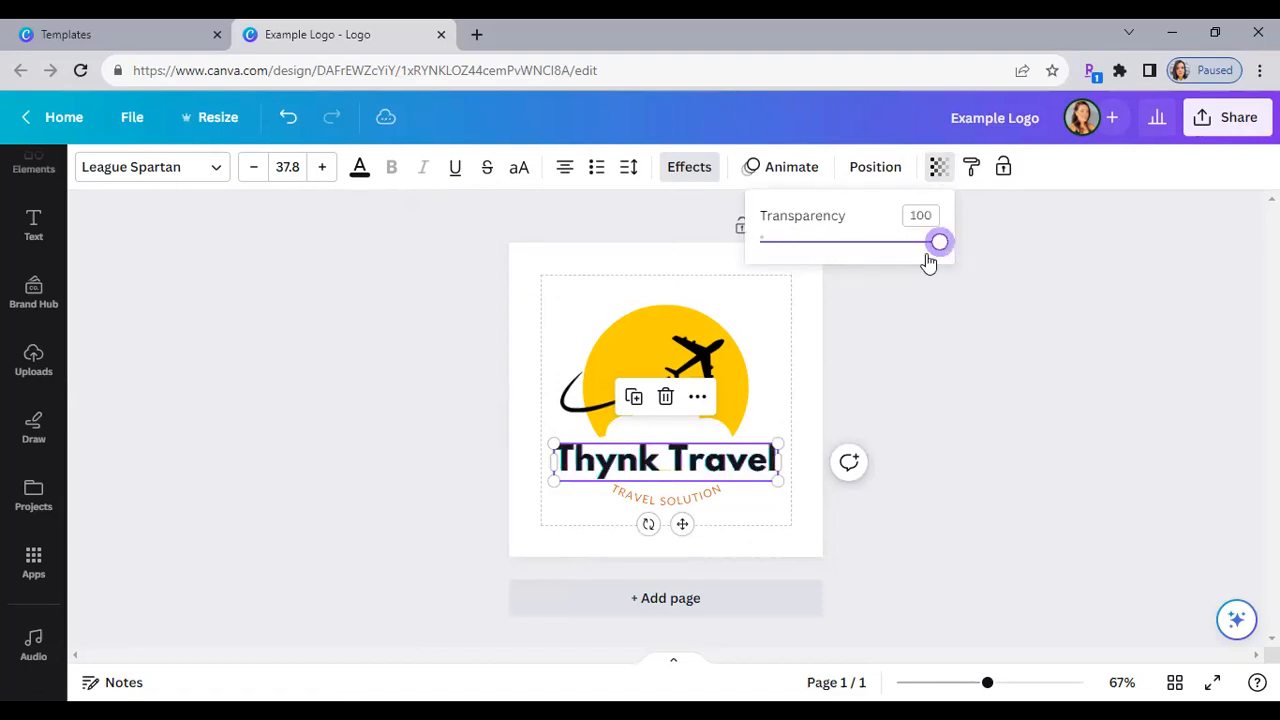
pyautogui.click(857, 260)
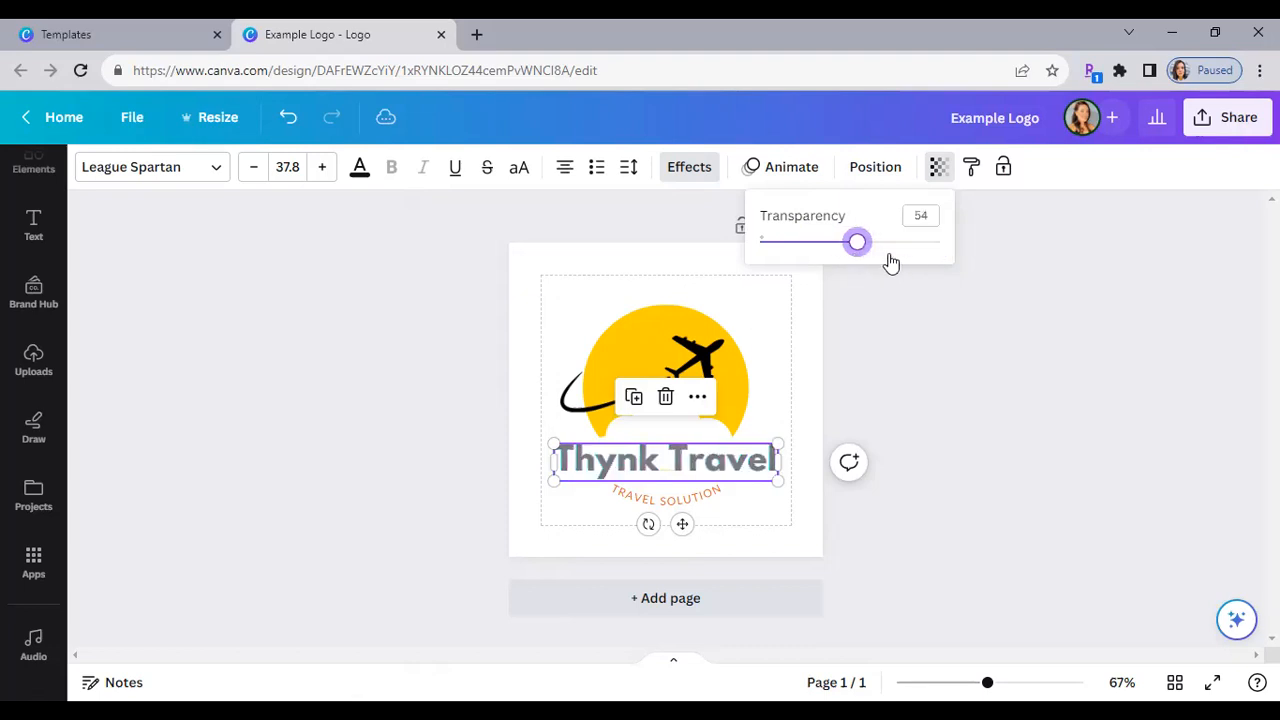
pyautogui.click(947, 260)
pyautogui.click(1006, 346)
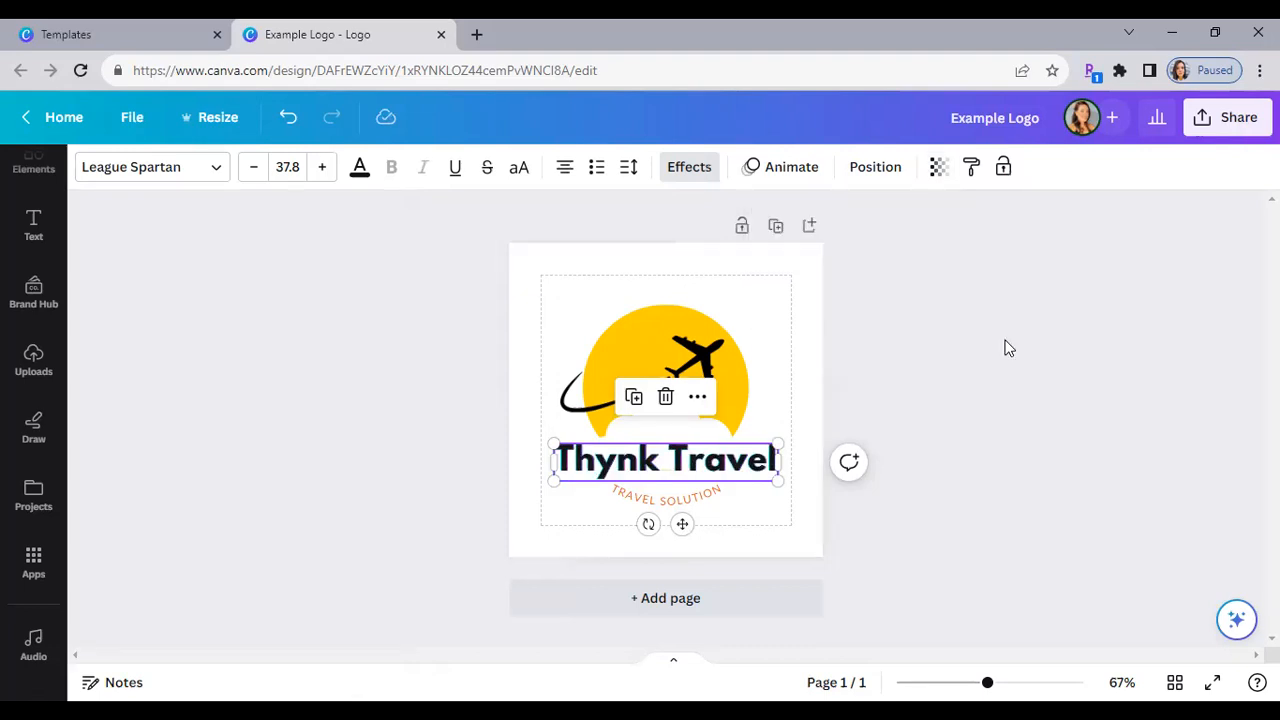
pyautogui.click(1022, 369)
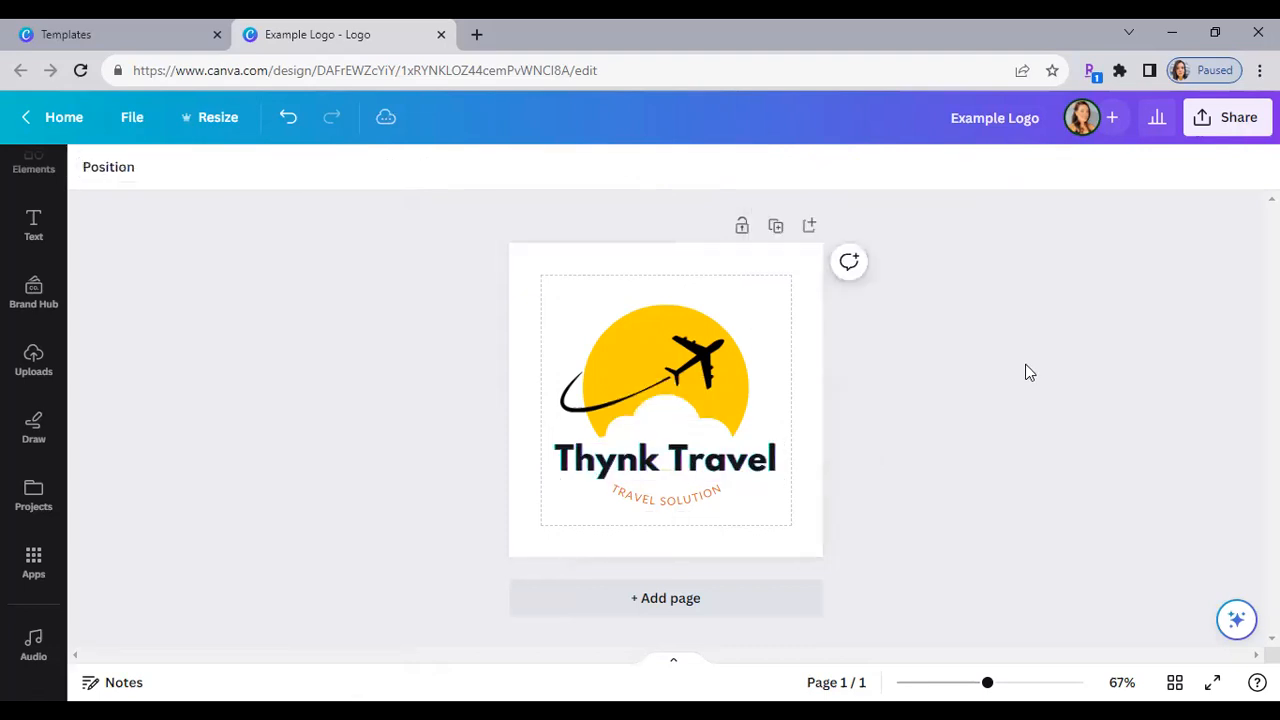
pyautogui.click(760, 474)
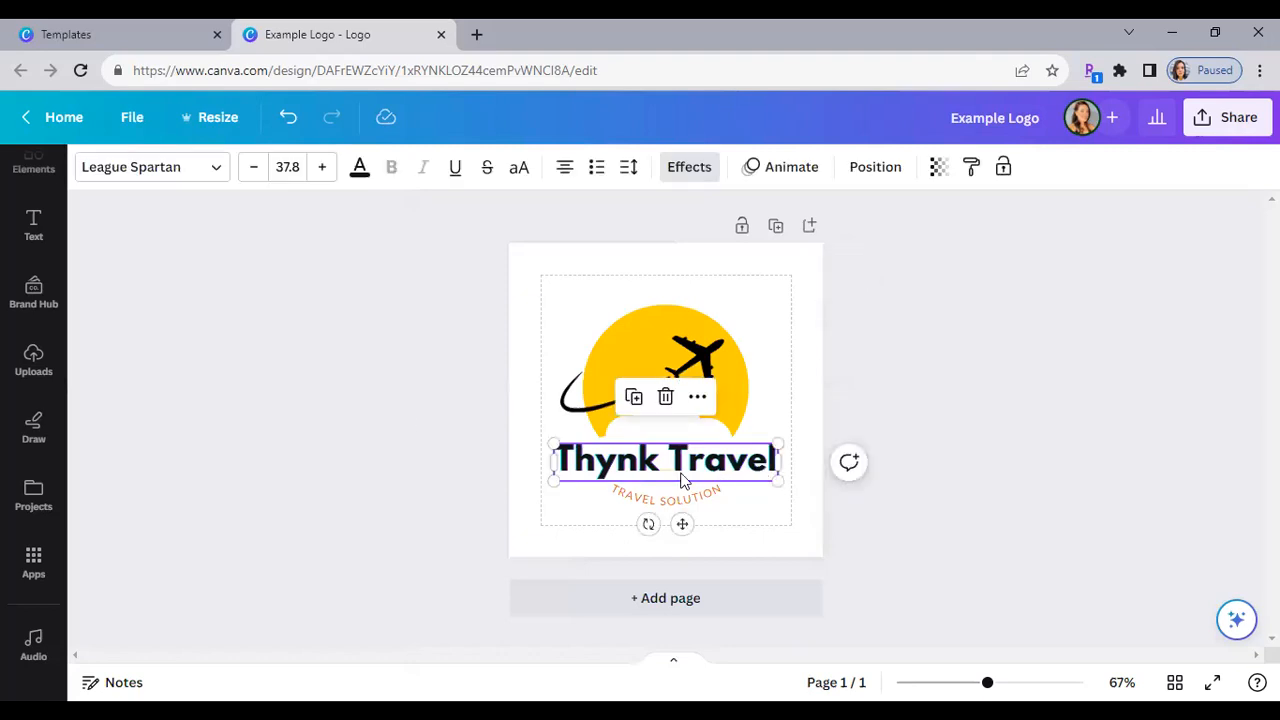
pyautogui.click(251, 298)
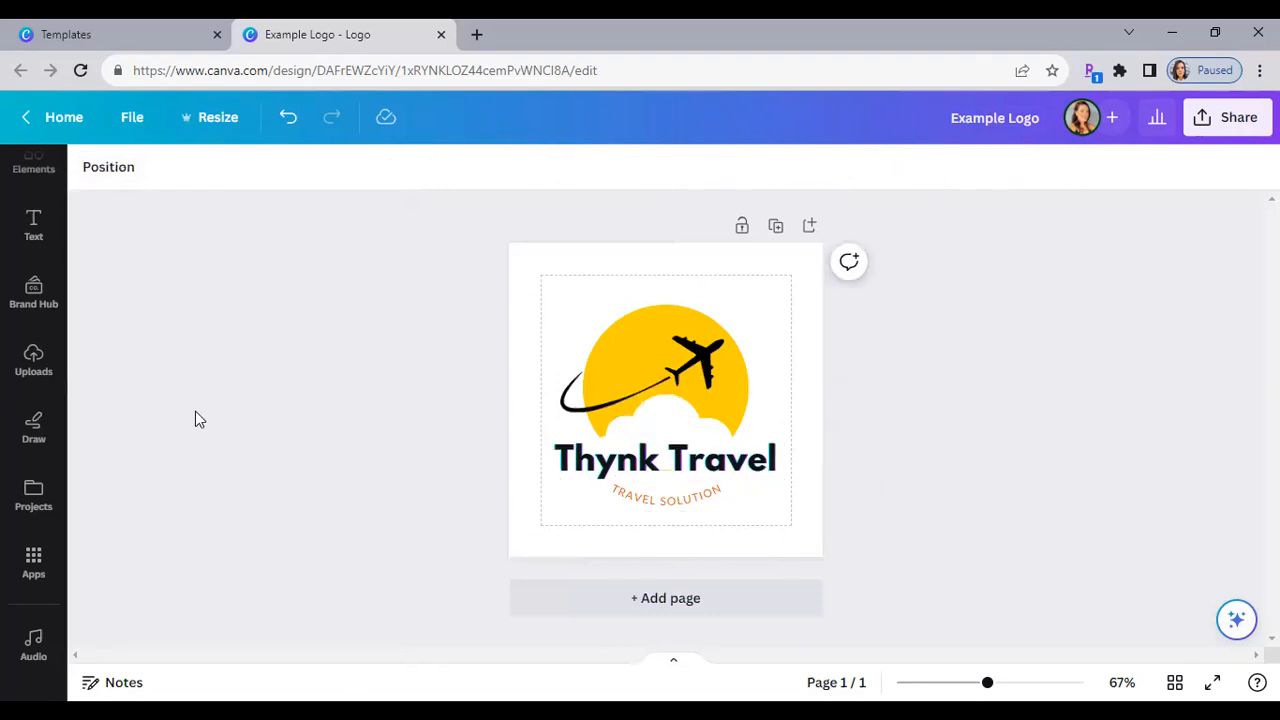
# - Try replacing the travel logo with the recently used "LIGHT STUDIO" logo template, and undo the replacement
pyautogui.click(31, 226)
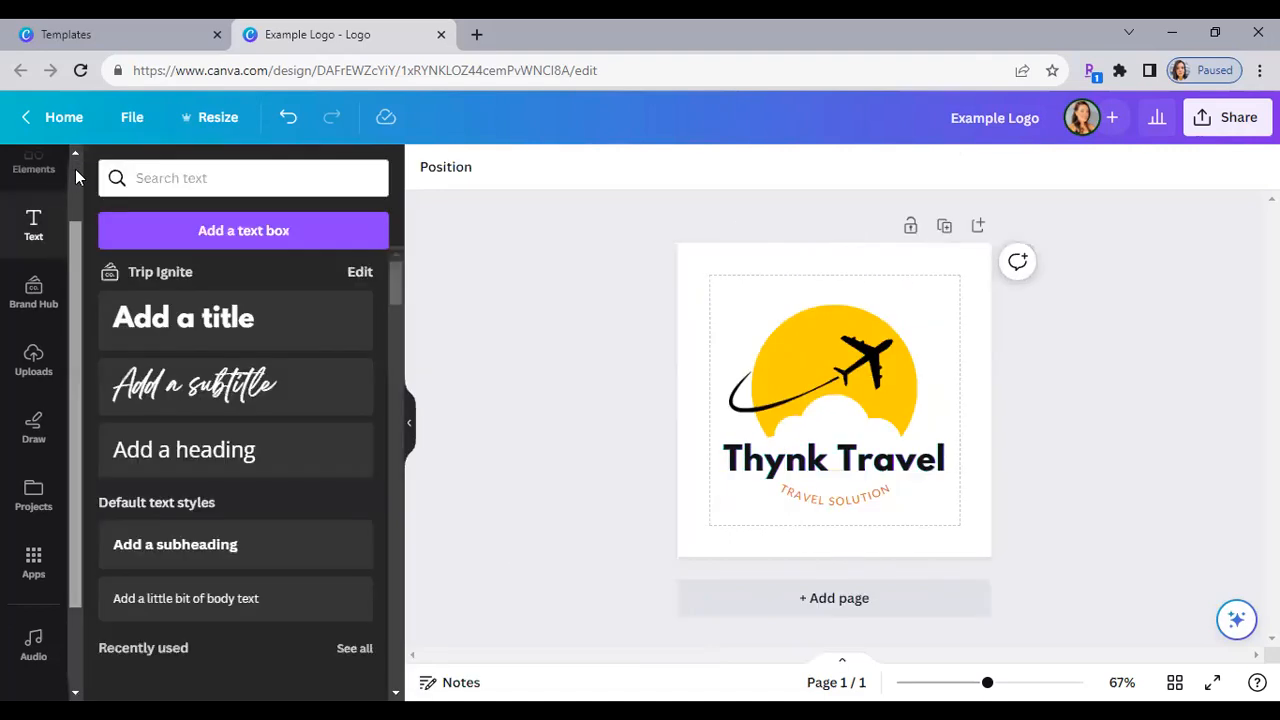
pyautogui.scroll(1, 25, 175)
pyautogui.click(32, 172)
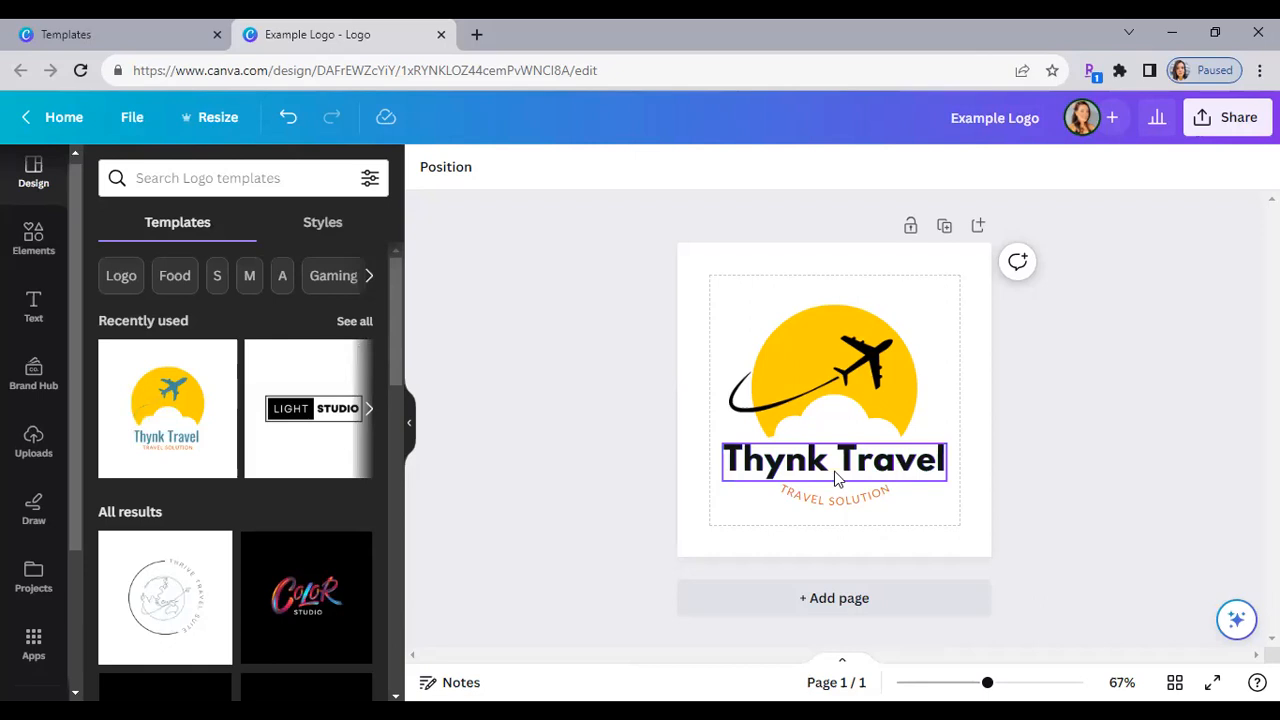
pyautogui.click(317, 424)
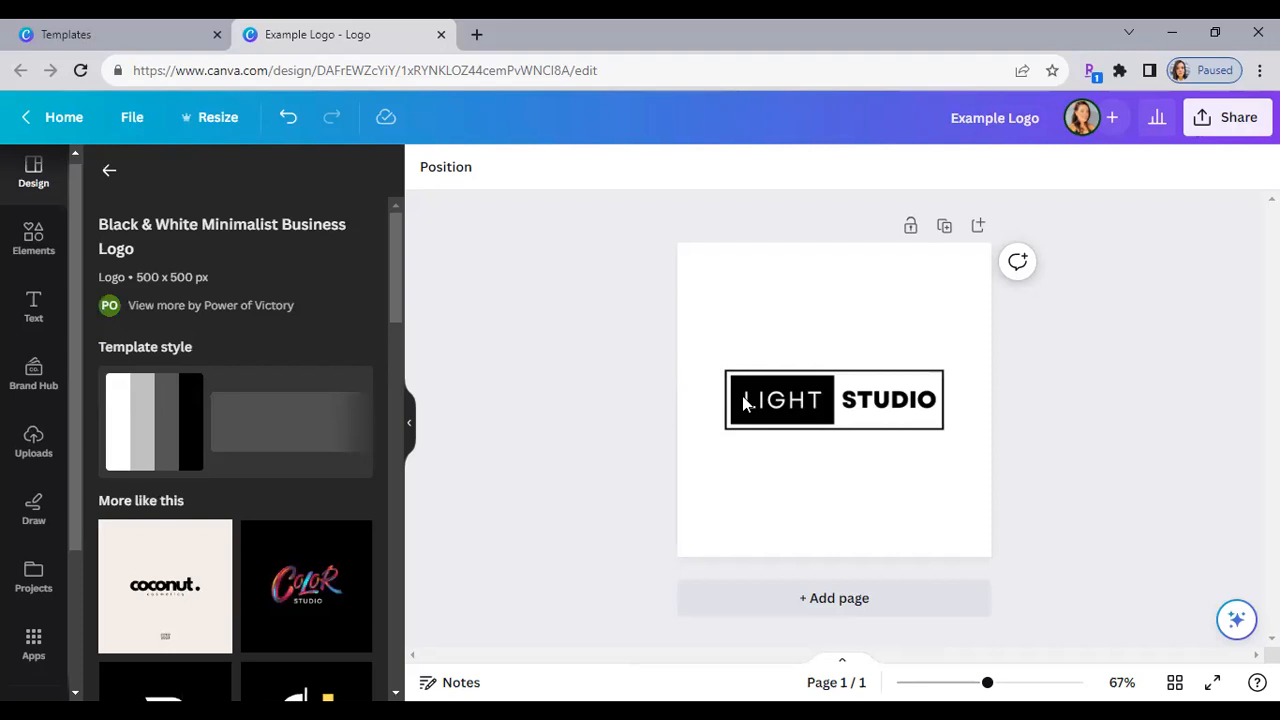
pyautogui.click(711, 397)
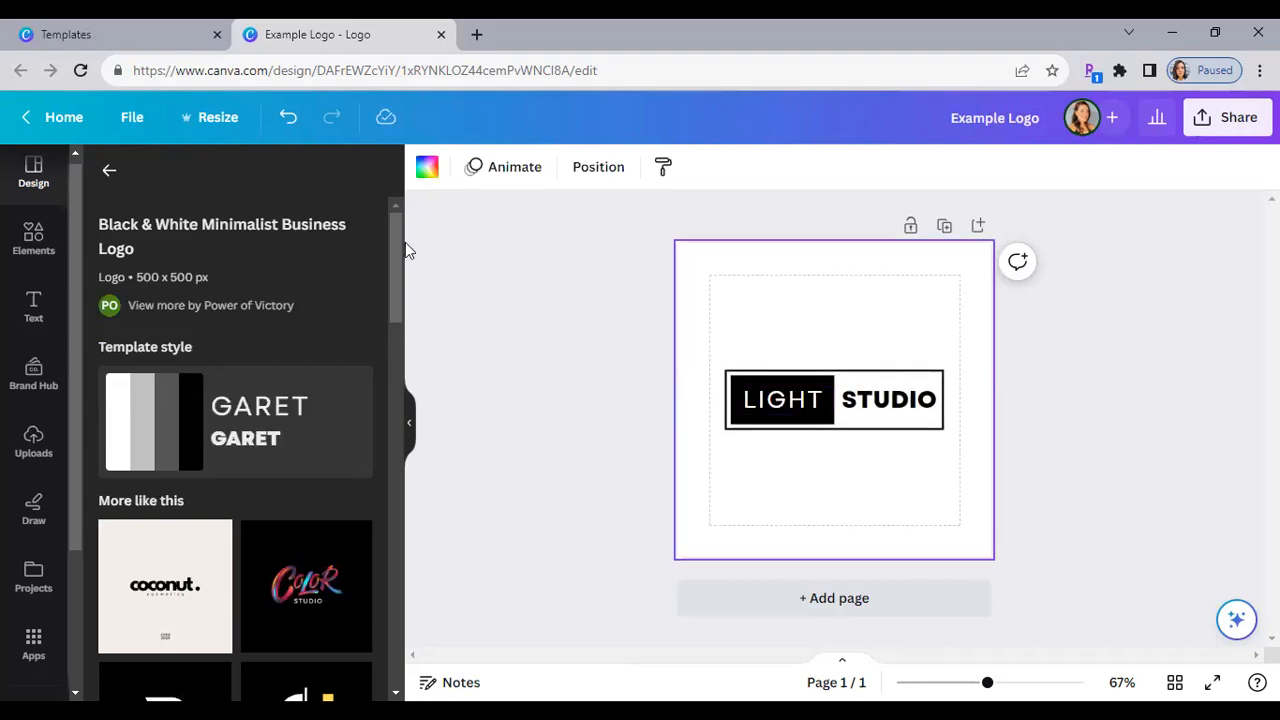
pyautogui.click(287, 120)
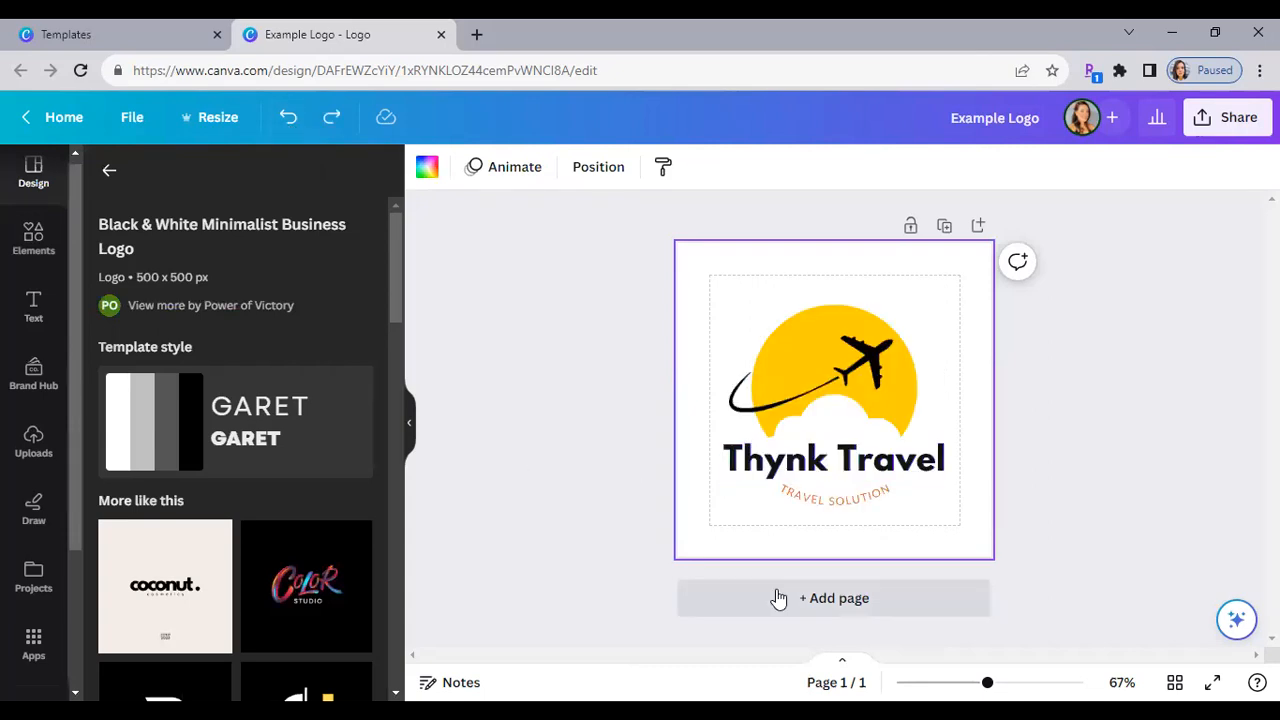
# - Add a second page to the design and apply the recently used "LIGHT STUDIO" template to it
pyautogui.click(108, 171)
pyautogui.click(838, 613)
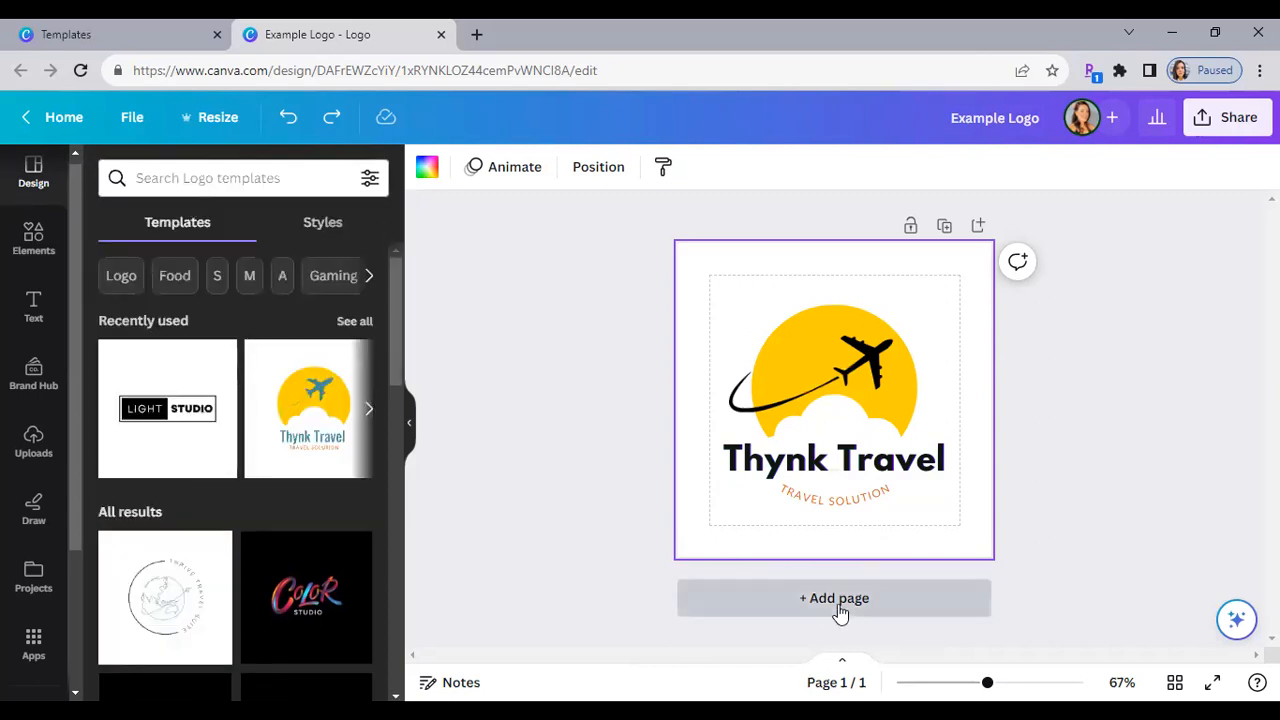
pyautogui.click(150, 422)
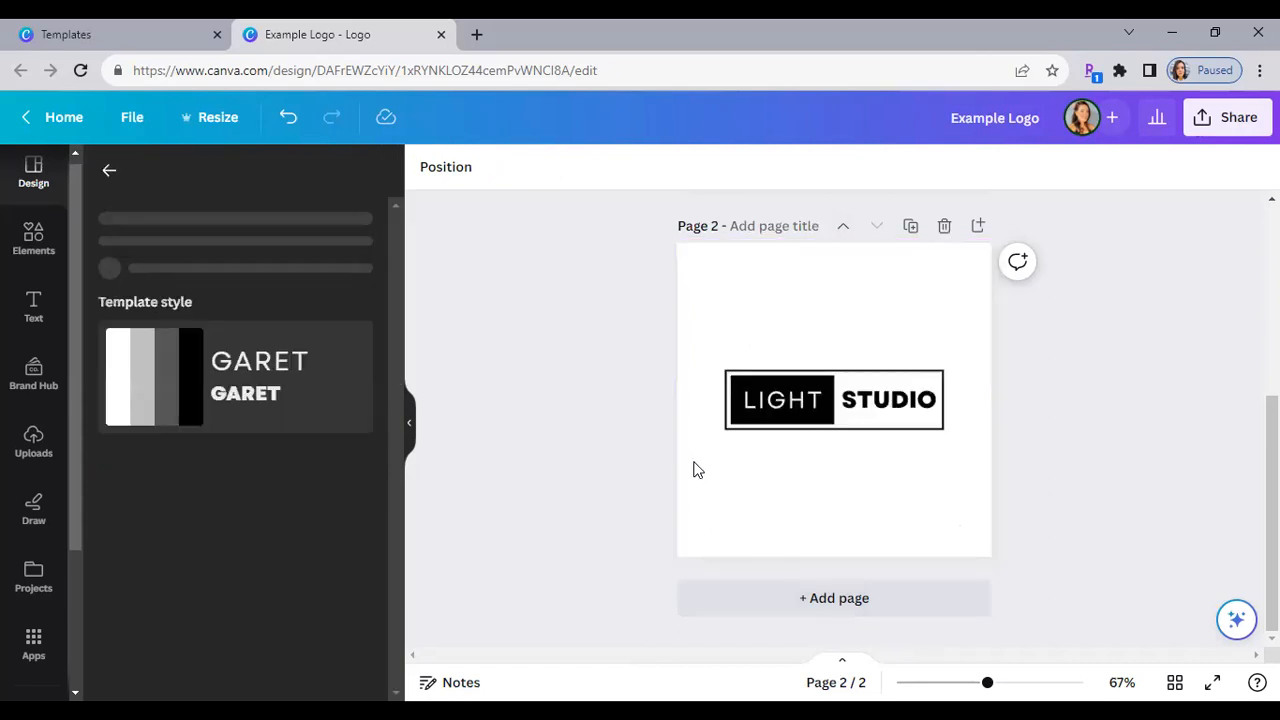
# - Select all elements of the "LIGHT STUDIO" logo on page 2 and copy them
pyautogui.moveTo(618, 380); pyautogui.dragTo(960, 437)
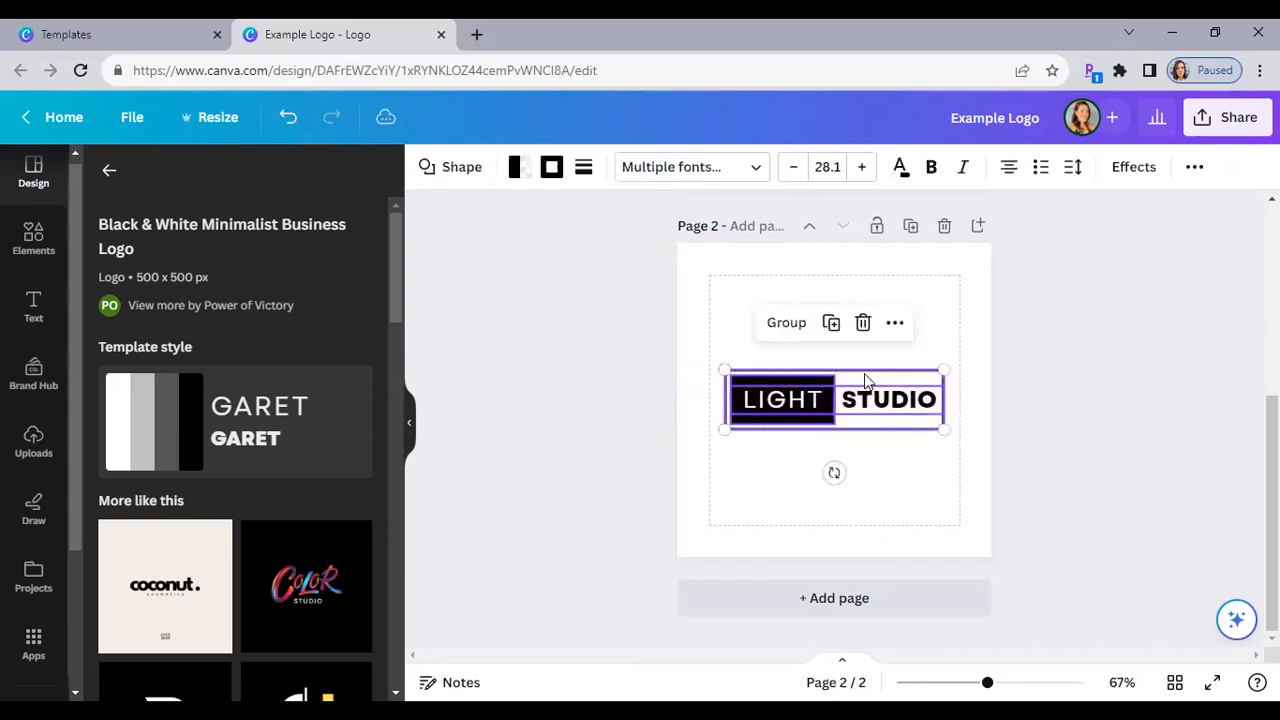
pyautogui.click(895, 323)
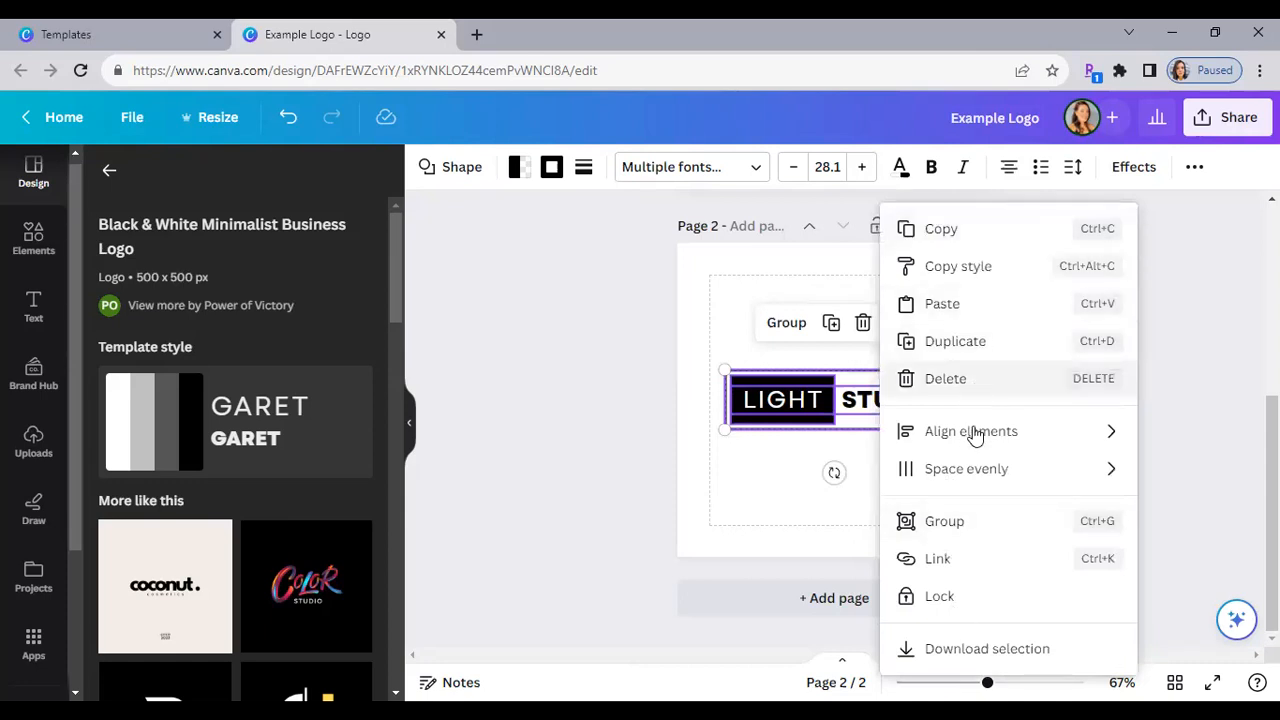
pyautogui.moveTo(971, 434)
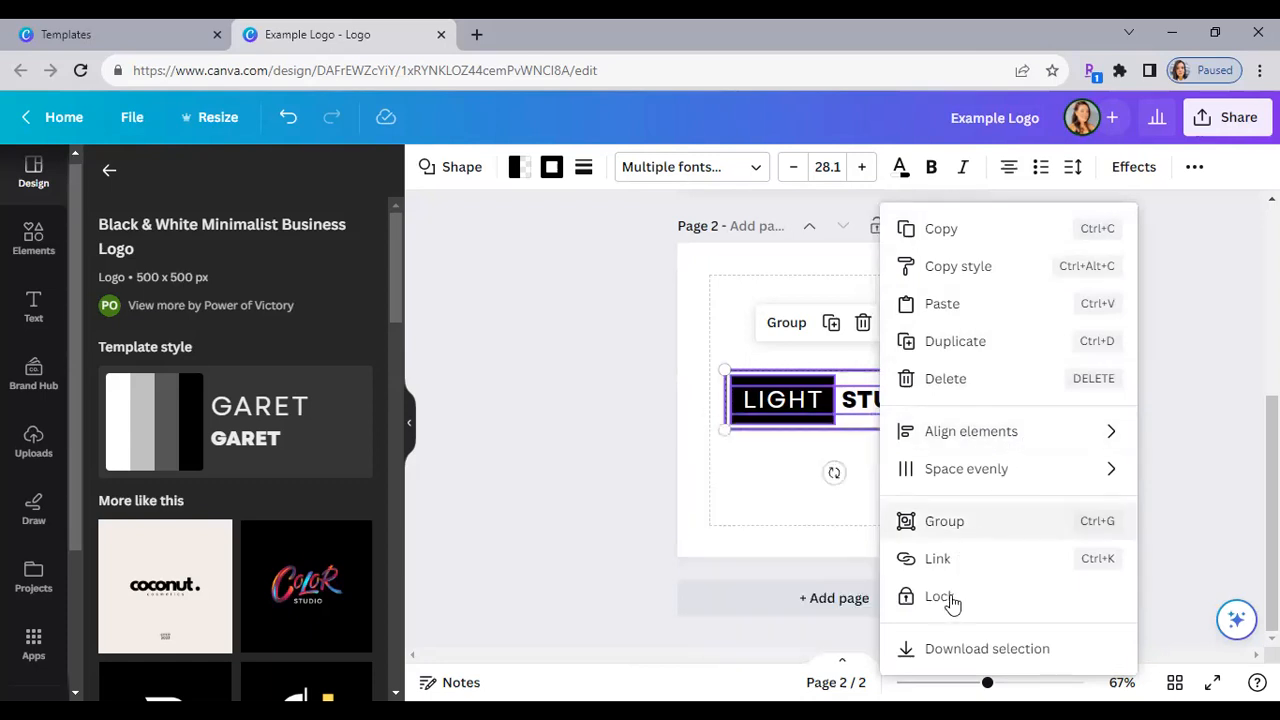
pyautogui.click(955, 230)
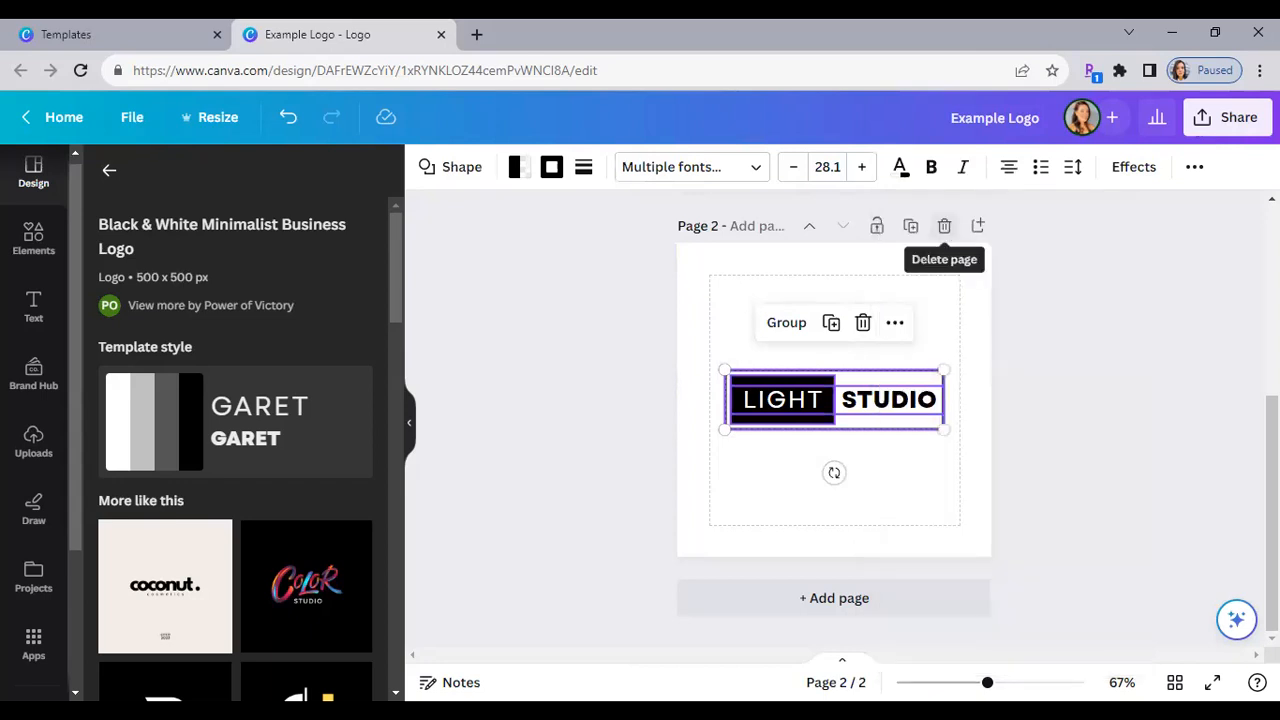
# - Delete the "Thynk Travel" title from the logo on page 1
pyautogui.scroll(1, 944, 226)
pyautogui.scroll(3, 944, 226)
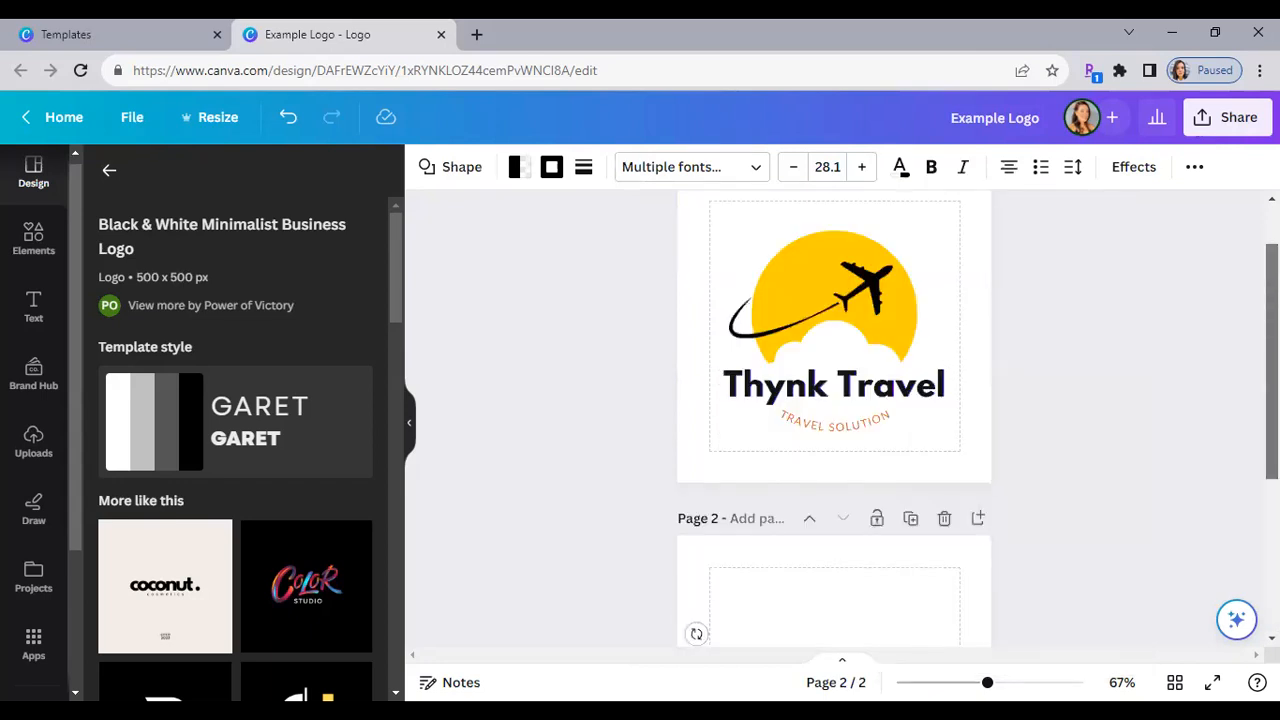
pyautogui.click(883, 428)
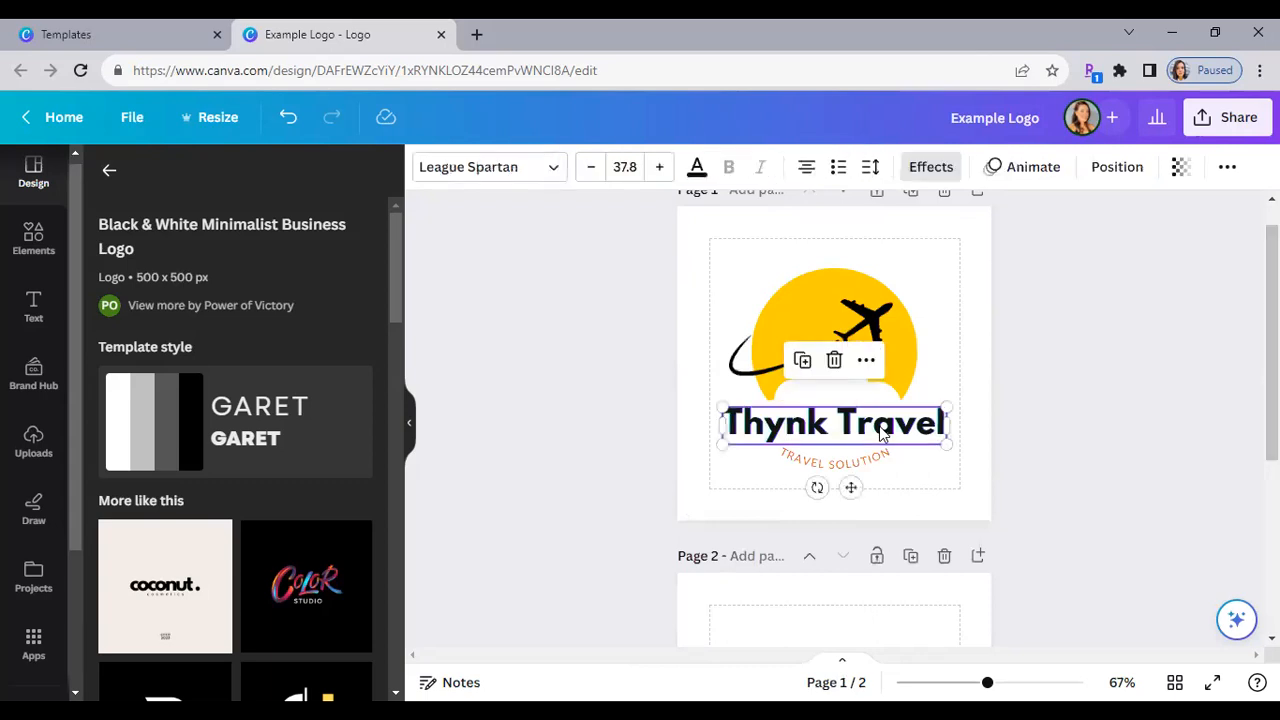
pyautogui.press('Delete')
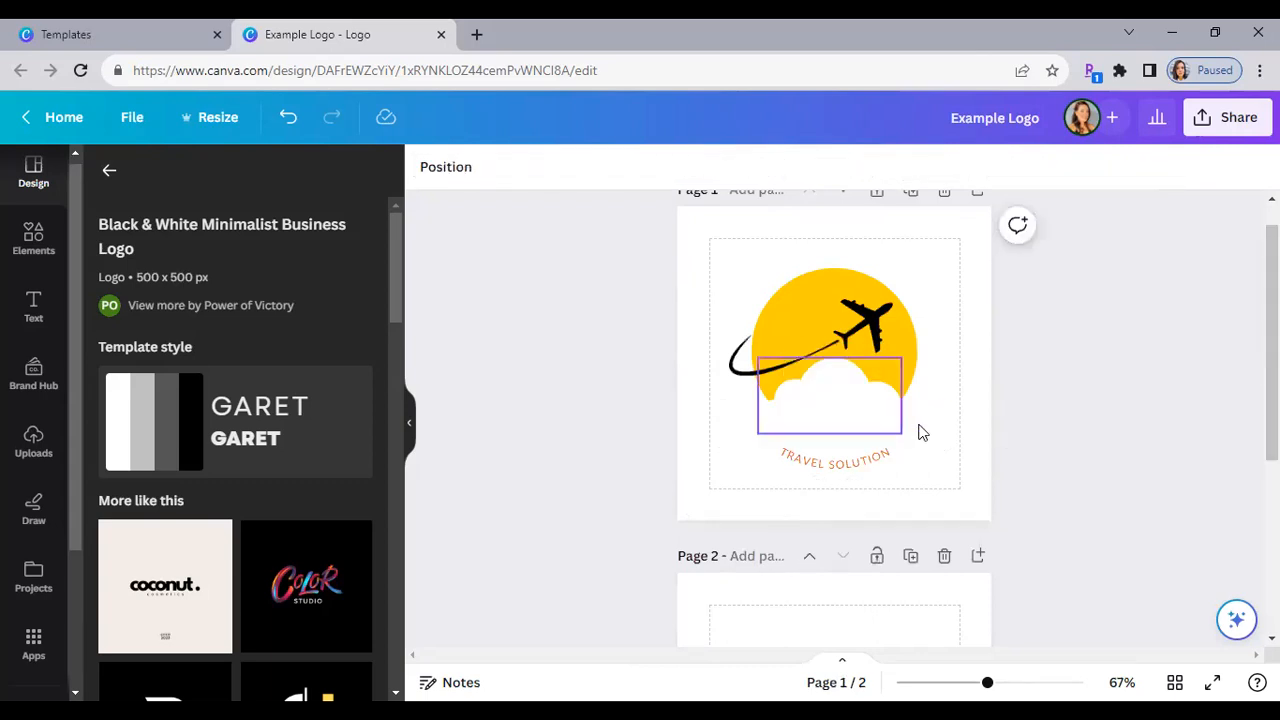
# - Paste the copied "LIGHT STUDIO" elements onto page 1, shrink them to font size 20.1, and centre them between the clouds and the curved tagline
pyautogui.rightClick(925, 432)
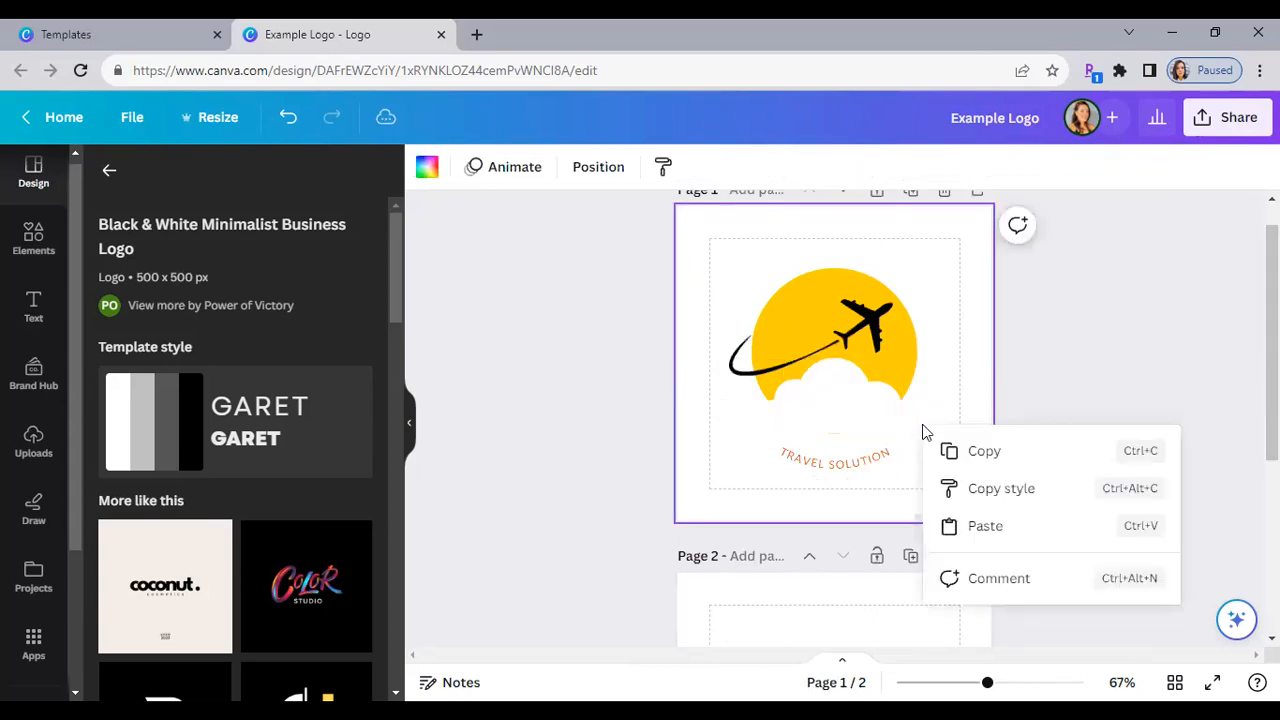
pyautogui.click(985, 526)
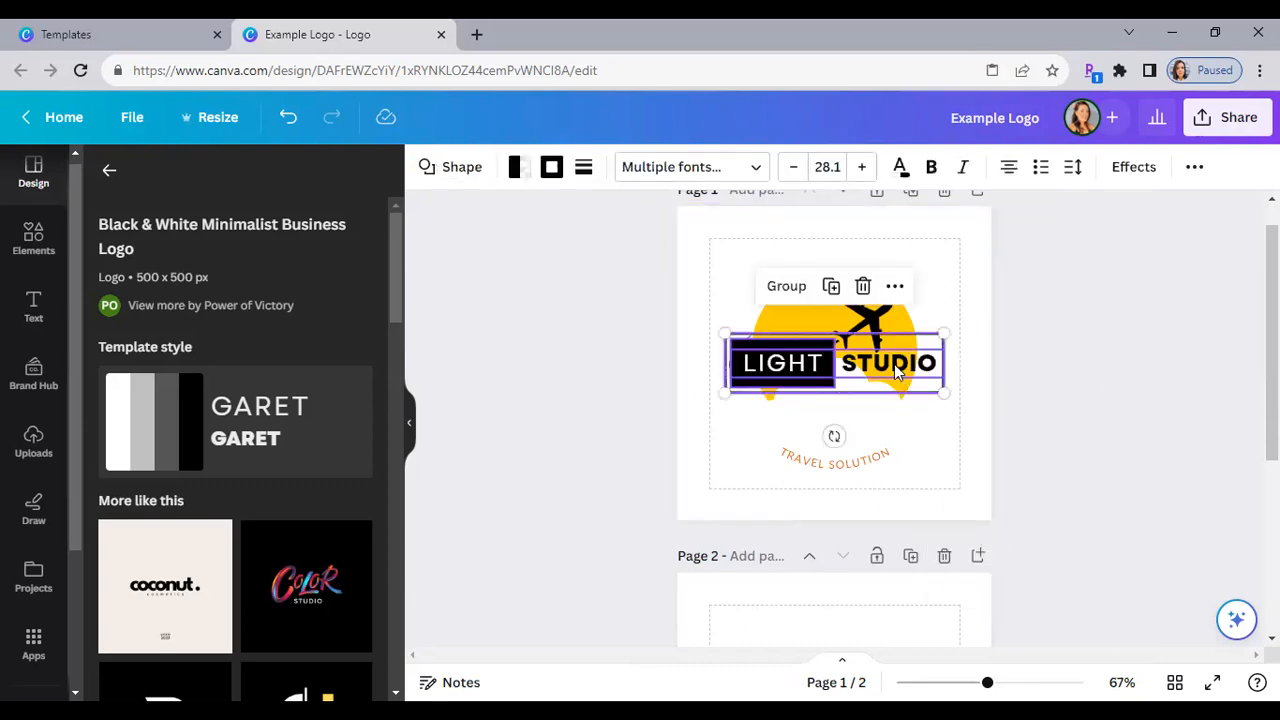
pyautogui.moveTo(886, 388); pyautogui.dragTo(890, 421)
pyautogui.moveTo(943, 386); pyautogui.dragTo(879, 403)
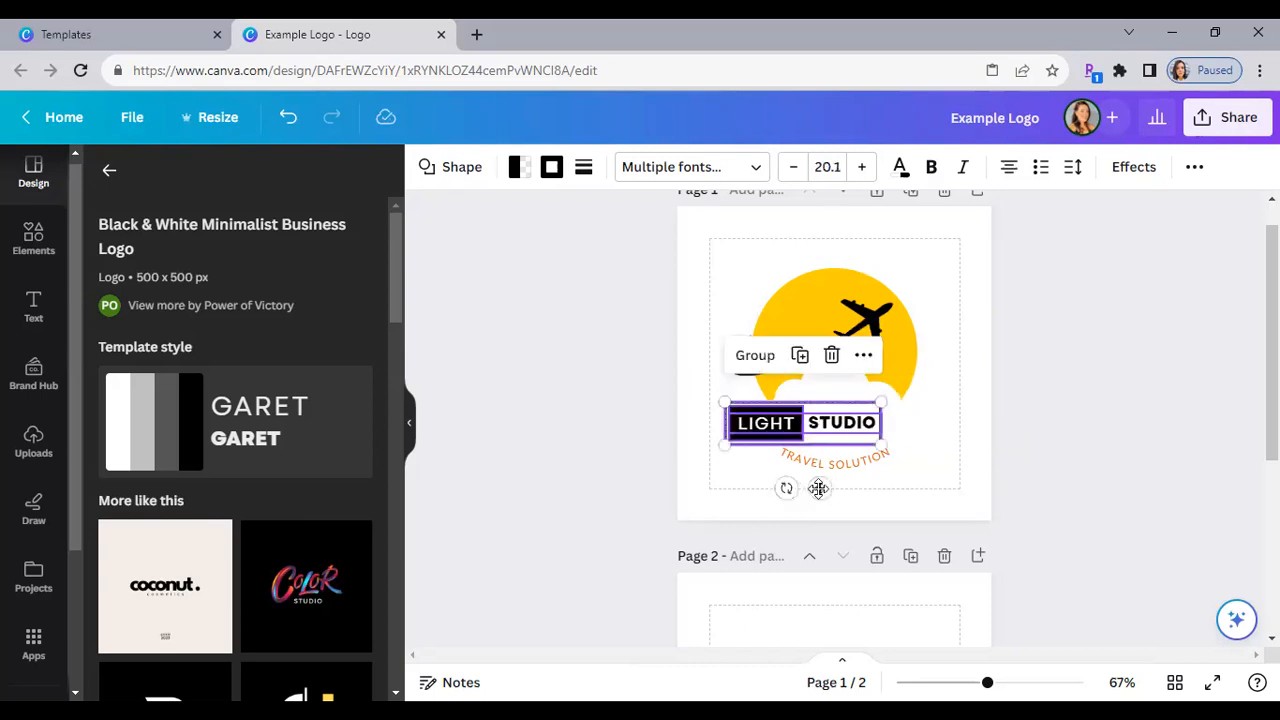
pyautogui.moveTo(822, 488); pyautogui.dragTo(848, 486)
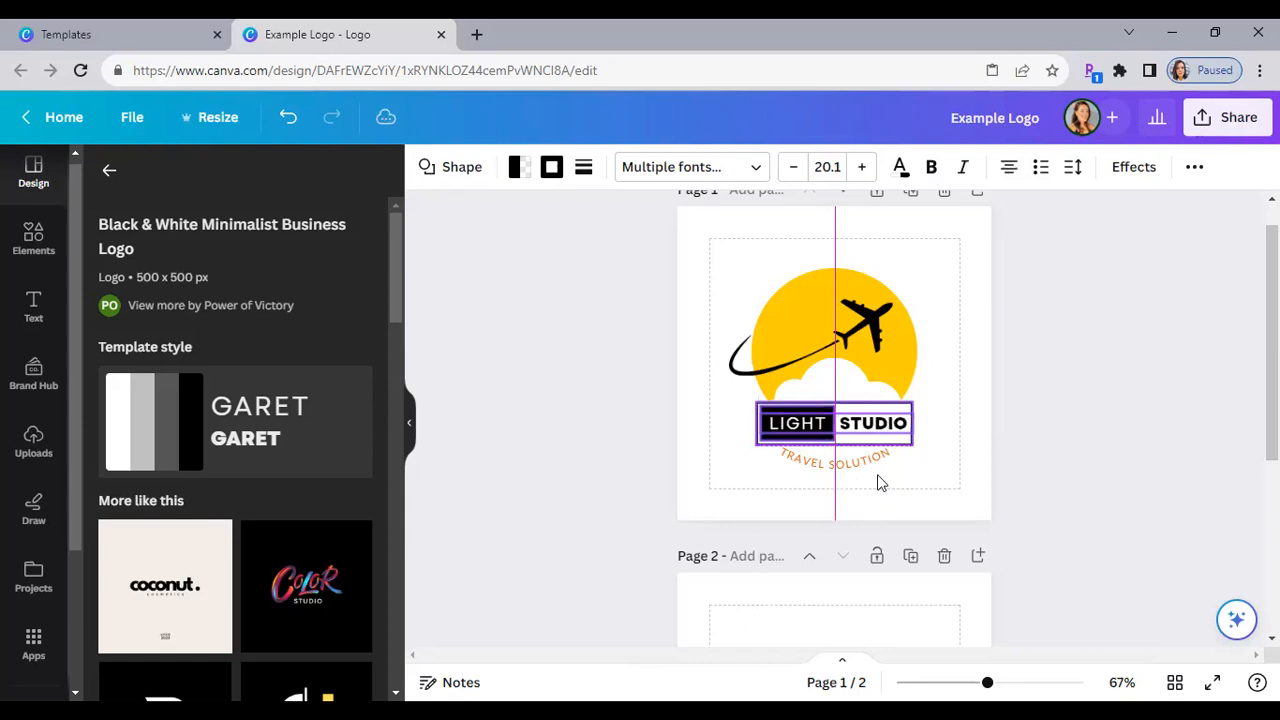
pyautogui.click(1059, 456)
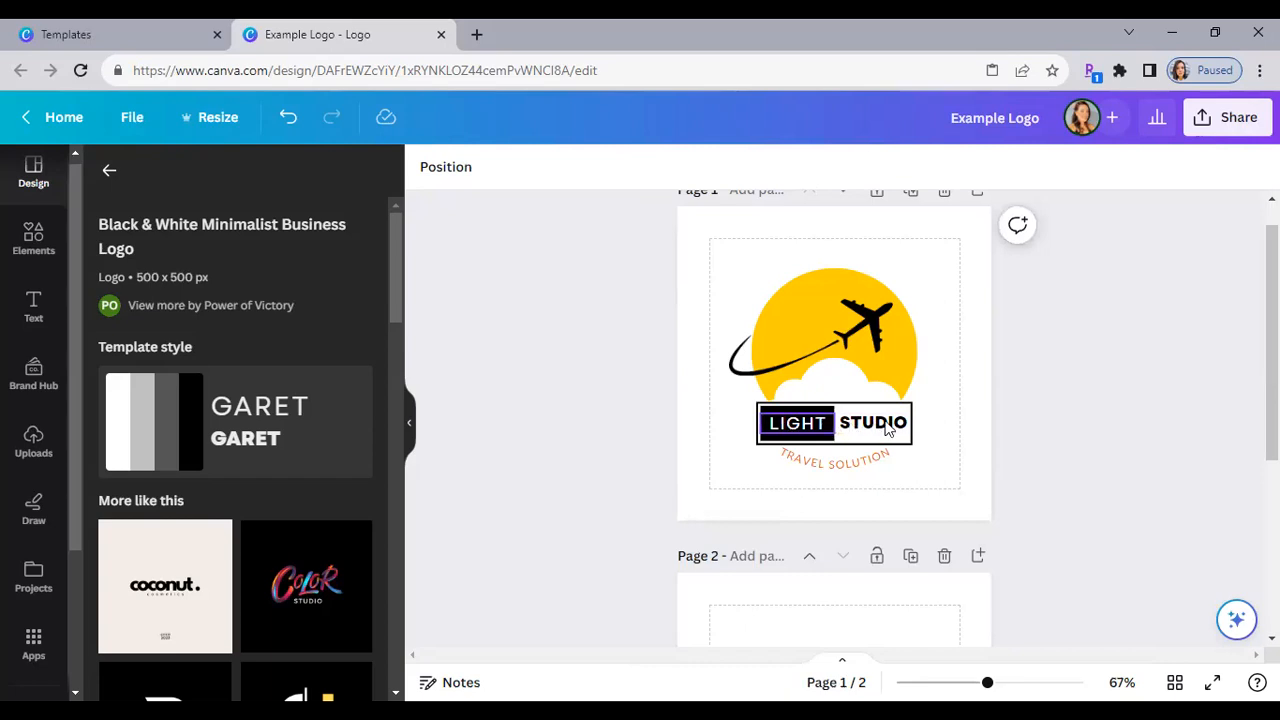
# - Replace the pasted logo's wording "LIGHT" with "THYNK" and "STUDIO" with "TRAVEL"
pyautogui.doubleClick(818, 425)
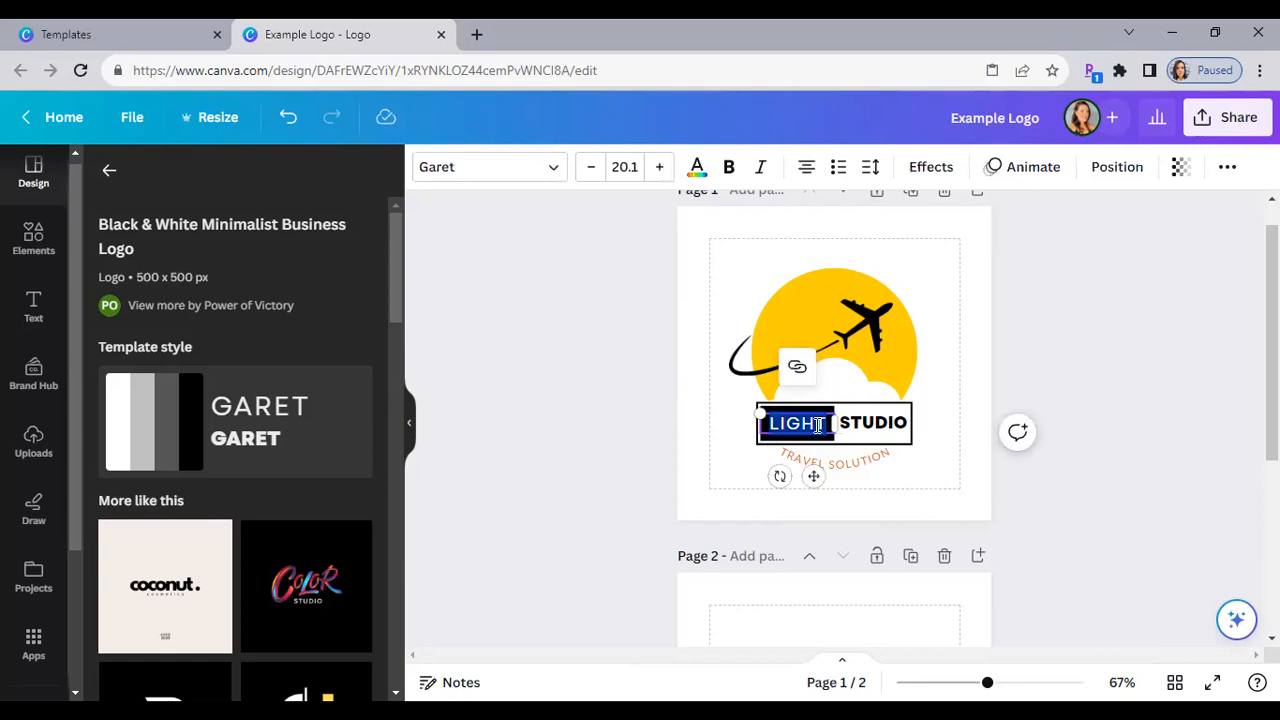
pyautogui.write('THYNK')
pyautogui.doubleClick(876, 422)
pyautogui.write('TRAVEL')
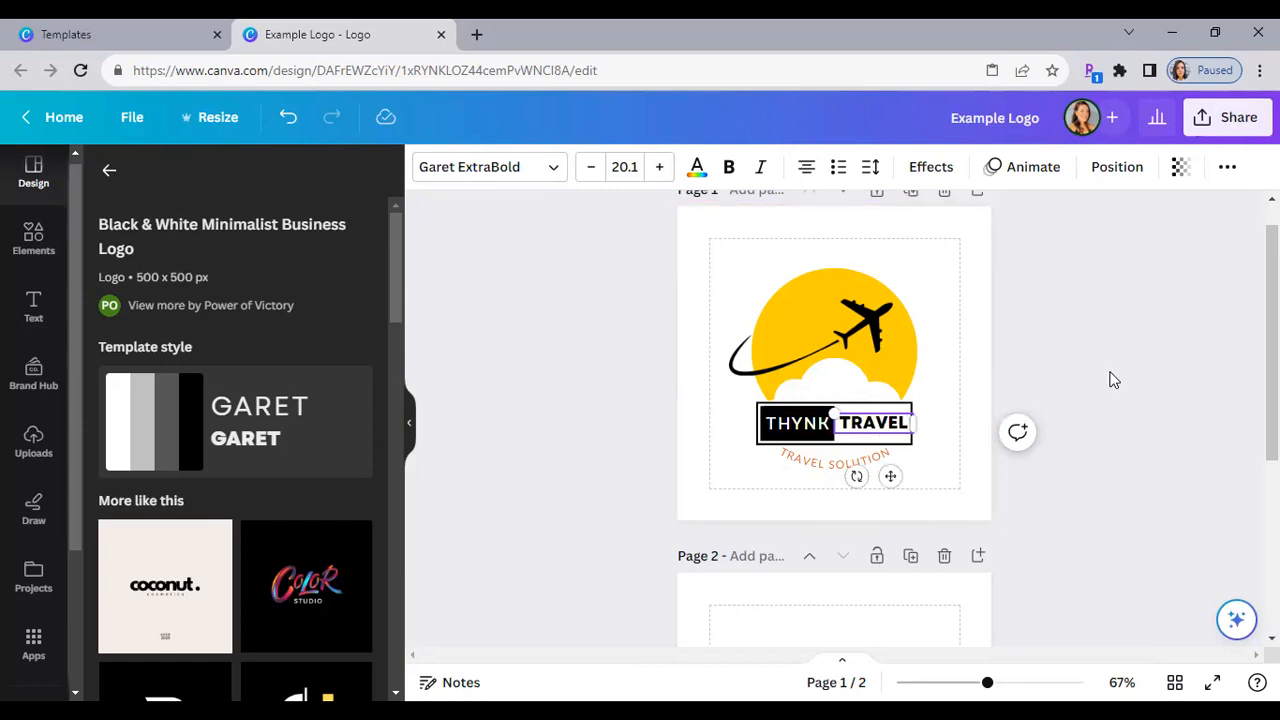
pyautogui.click(1114, 380)
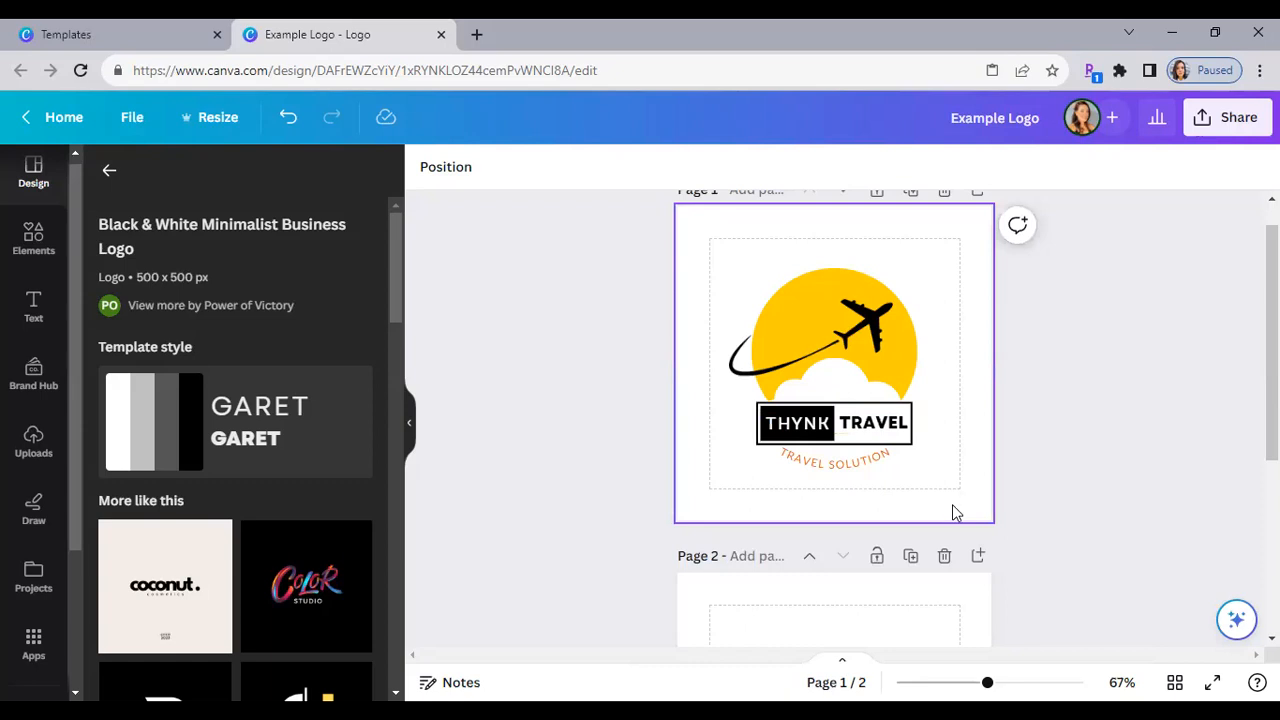
# - Move the curved "TRAVEL SOLUTION" tagline slightly down, away from the boxed title
pyautogui.click(840, 470)
pyautogui.click(848, 512)
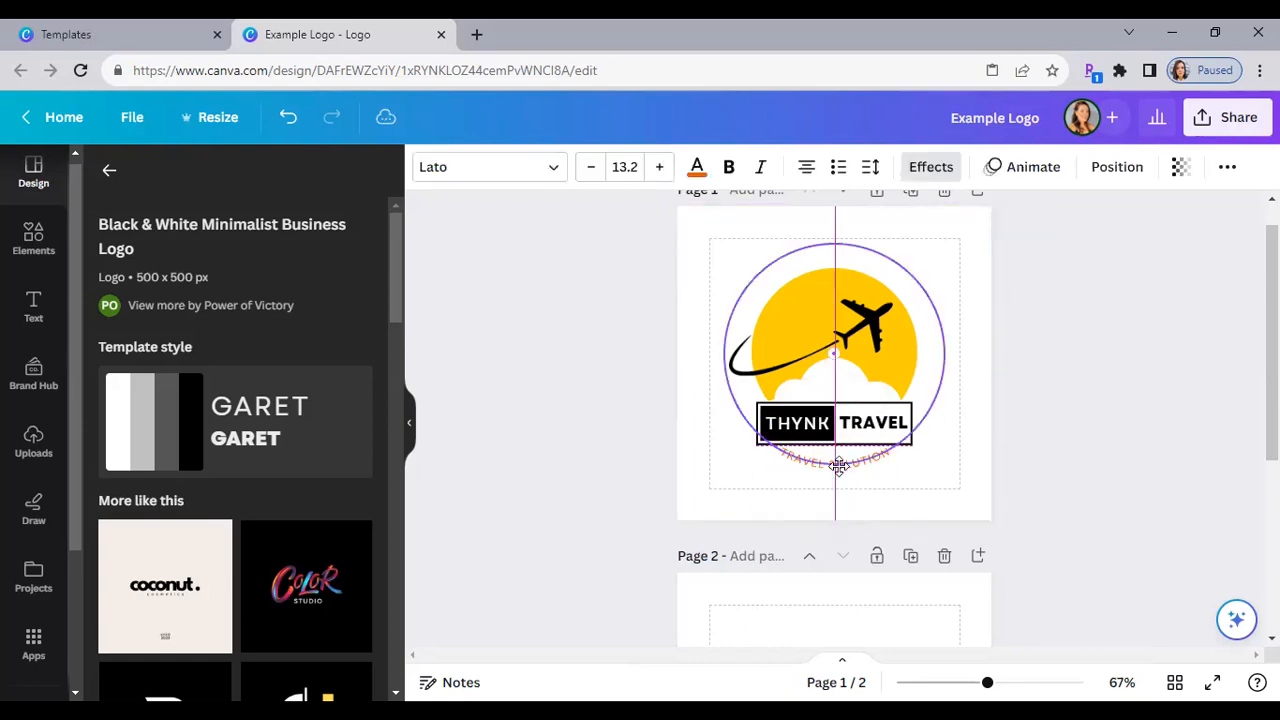
pyautogui.moveTo(848, 512); pyautogui.dragTo(848, 518)
pyautogui.click(1162, 360)
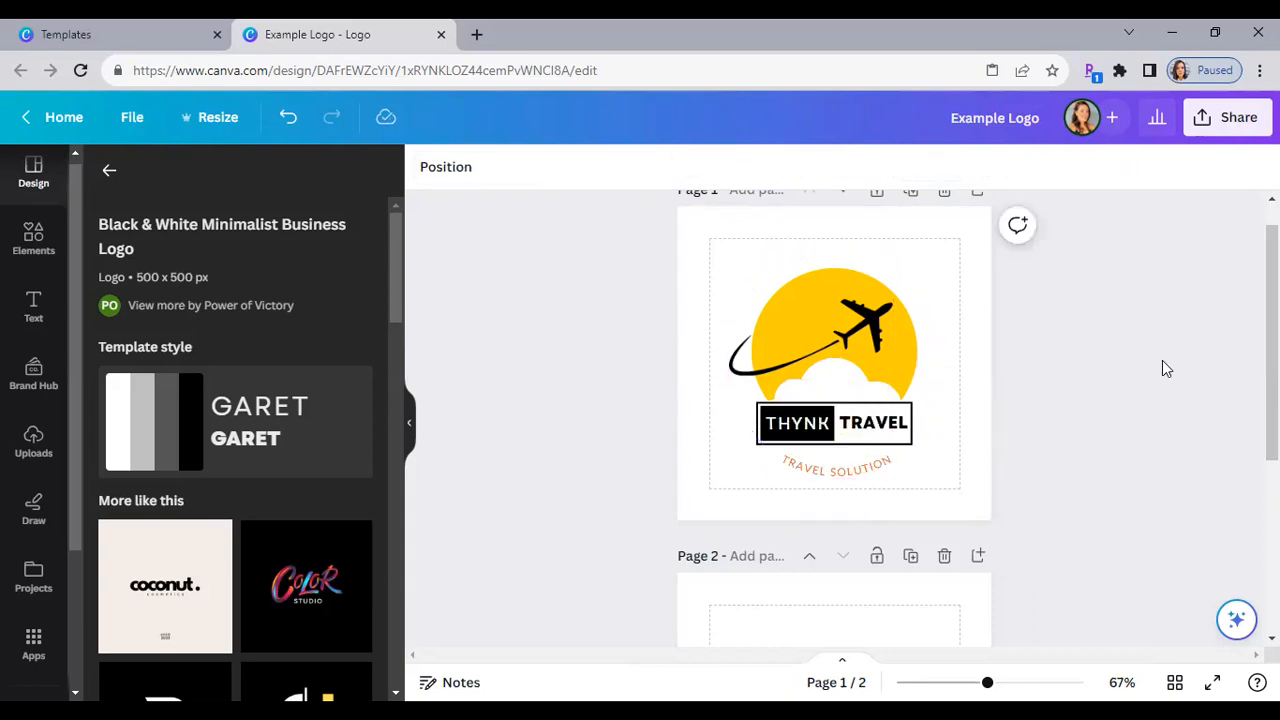
# - Recolor the airplane graphic with the orange from the document colors
pyautogui.click(853, 319)
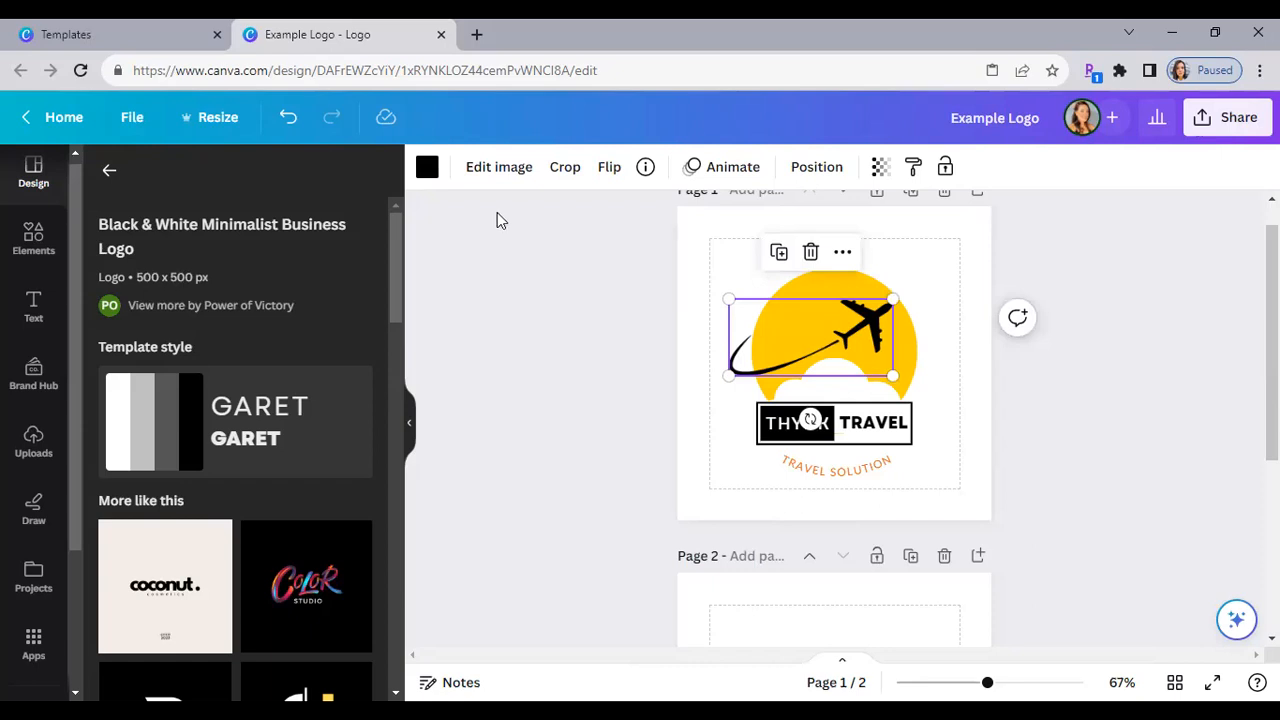
pyautogui.click(427, 168)
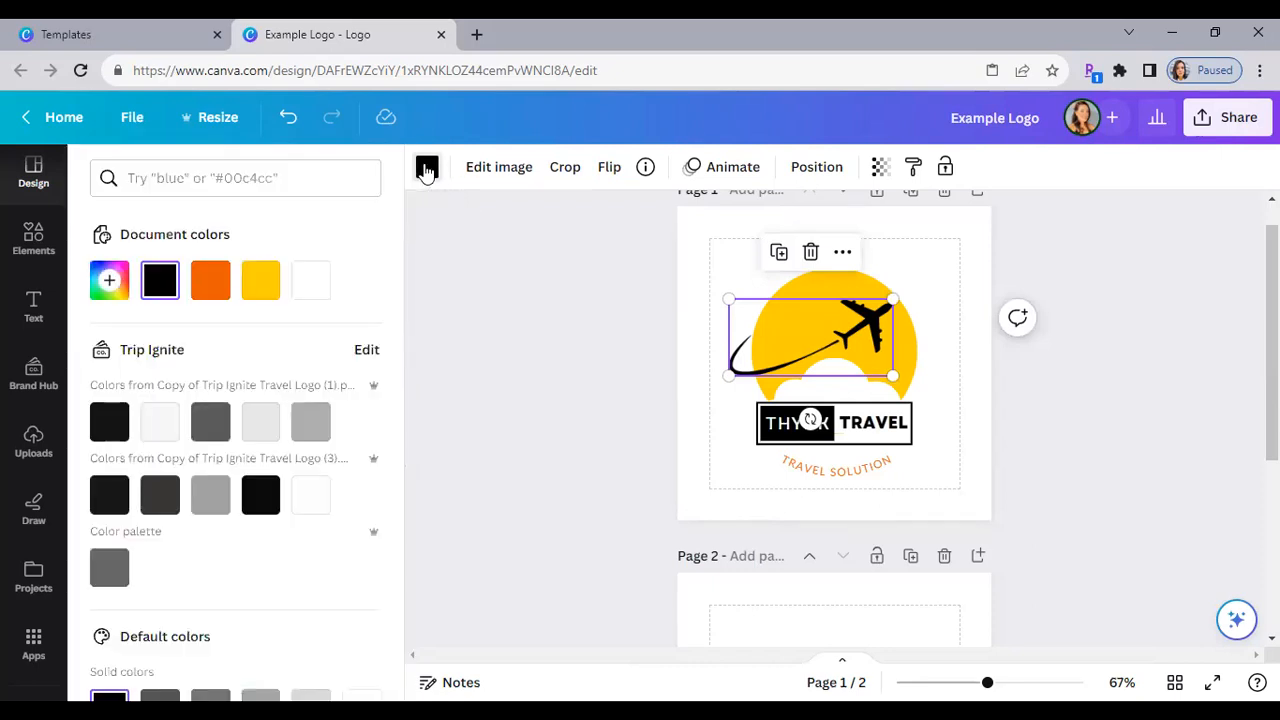
pyautogui.click(211, 292)
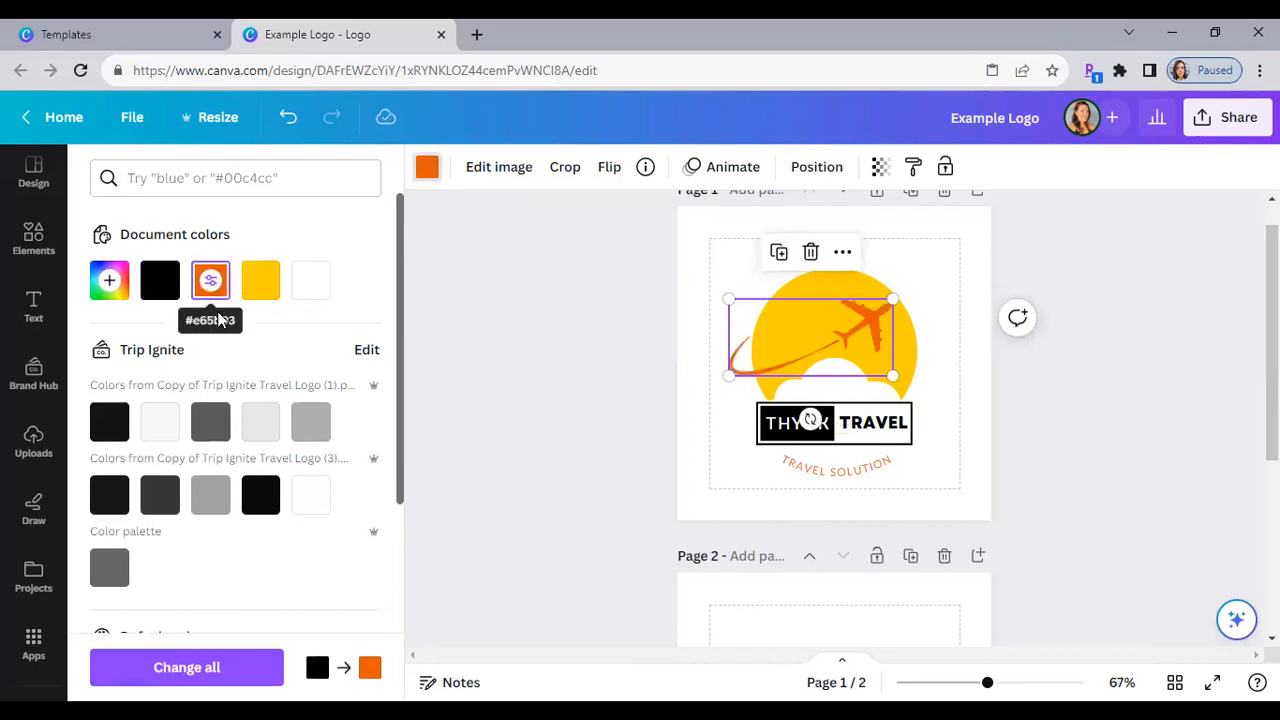
pyautogui.press('Escape')
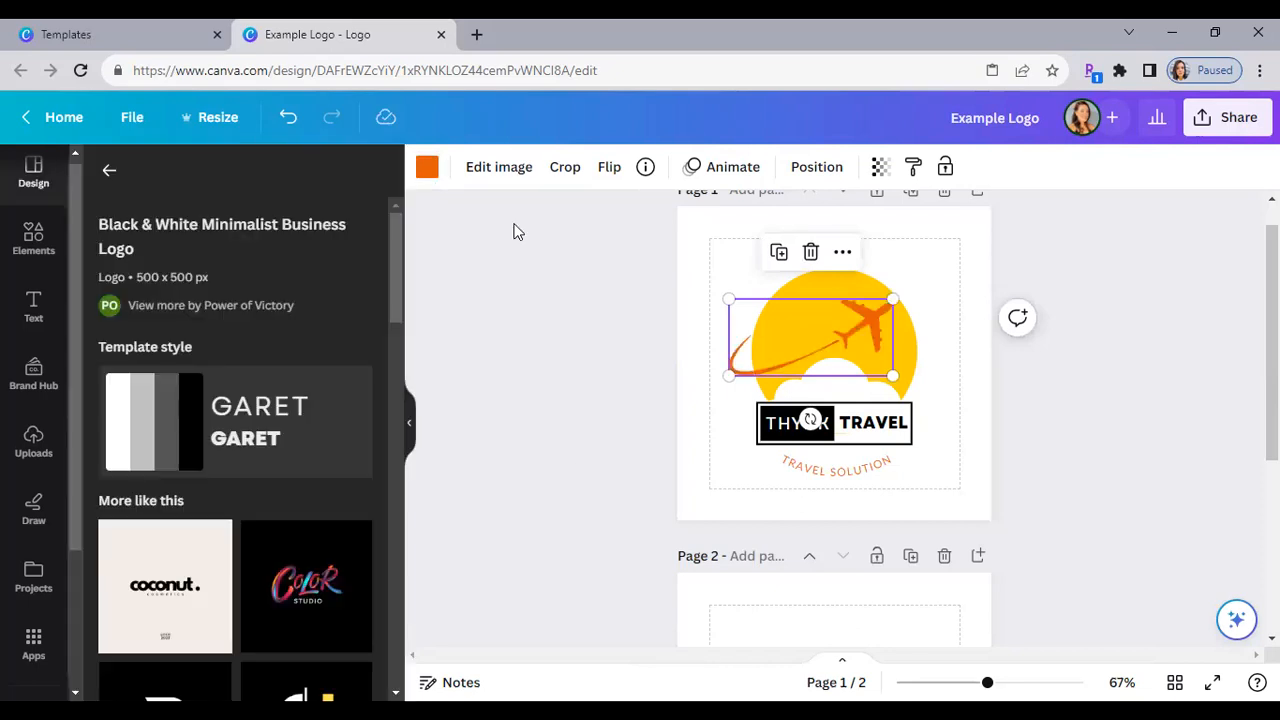
# - Look through the image editing effects for the airplane graphic, including Smartmockups and Duotone
pyautogui.click(507, 180)
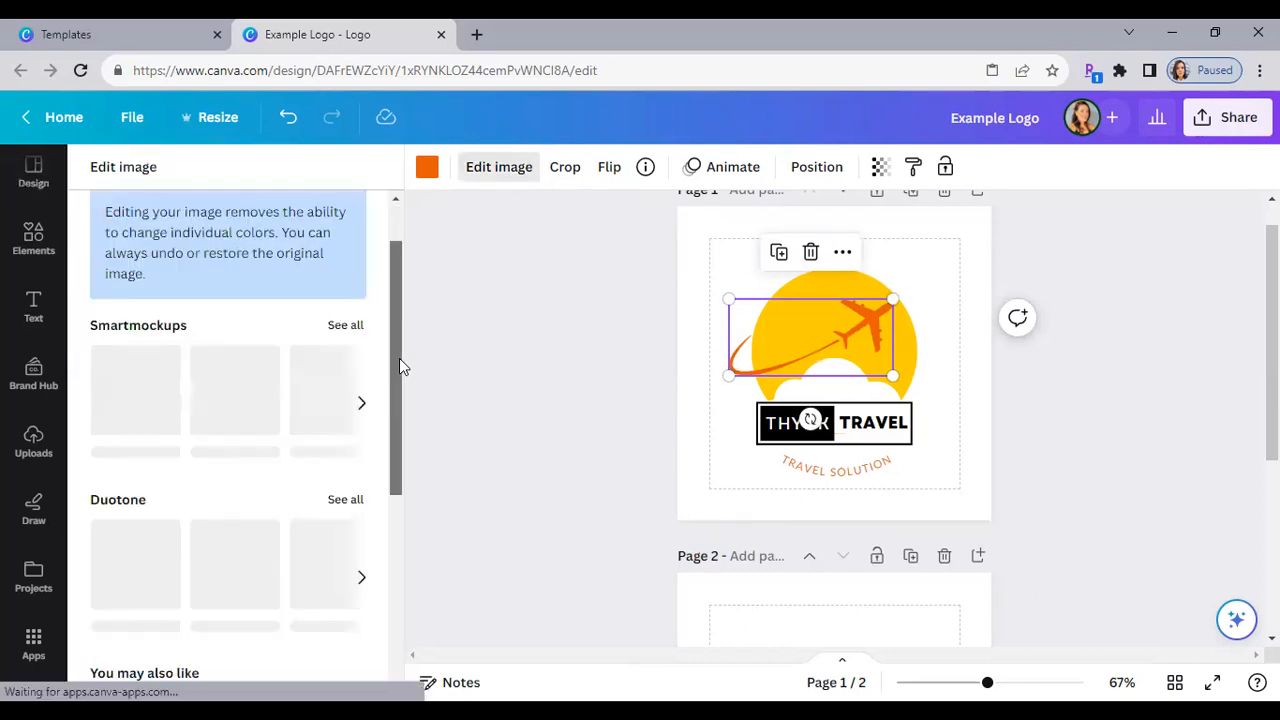
pyautogui.scroll(-3, 395, 408)
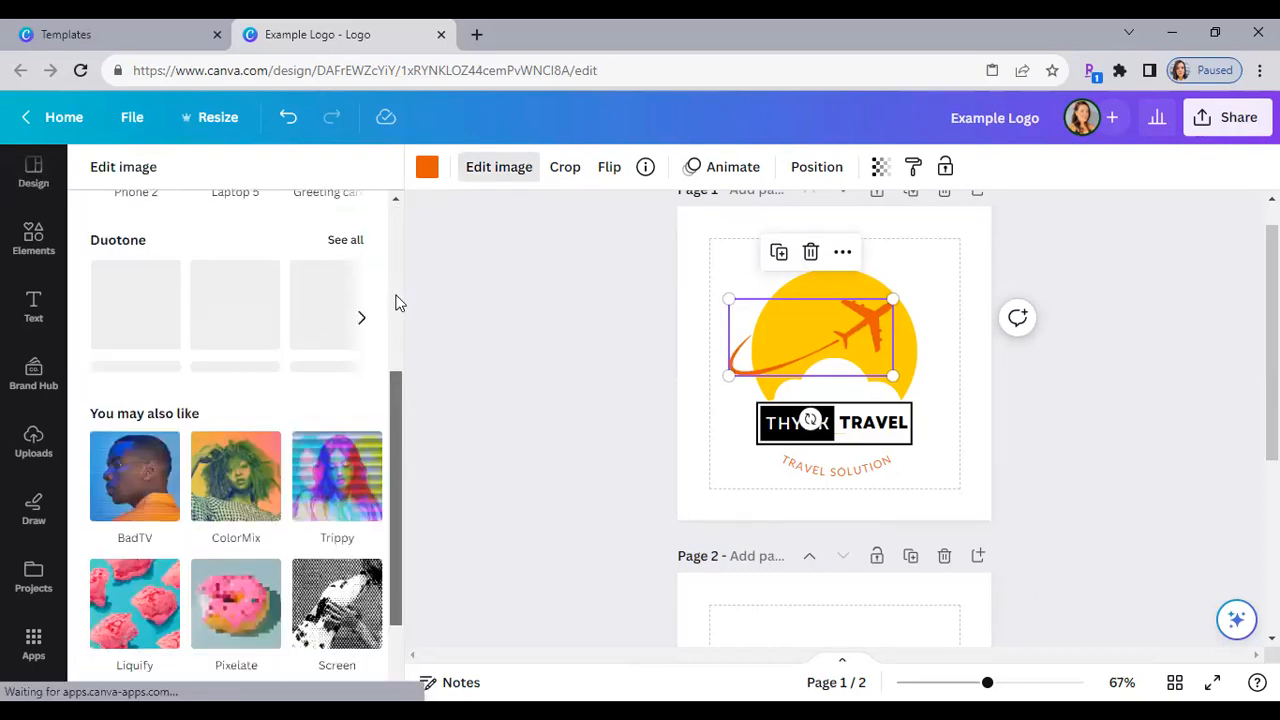
pyautogui.scroll(3, 397, 232)
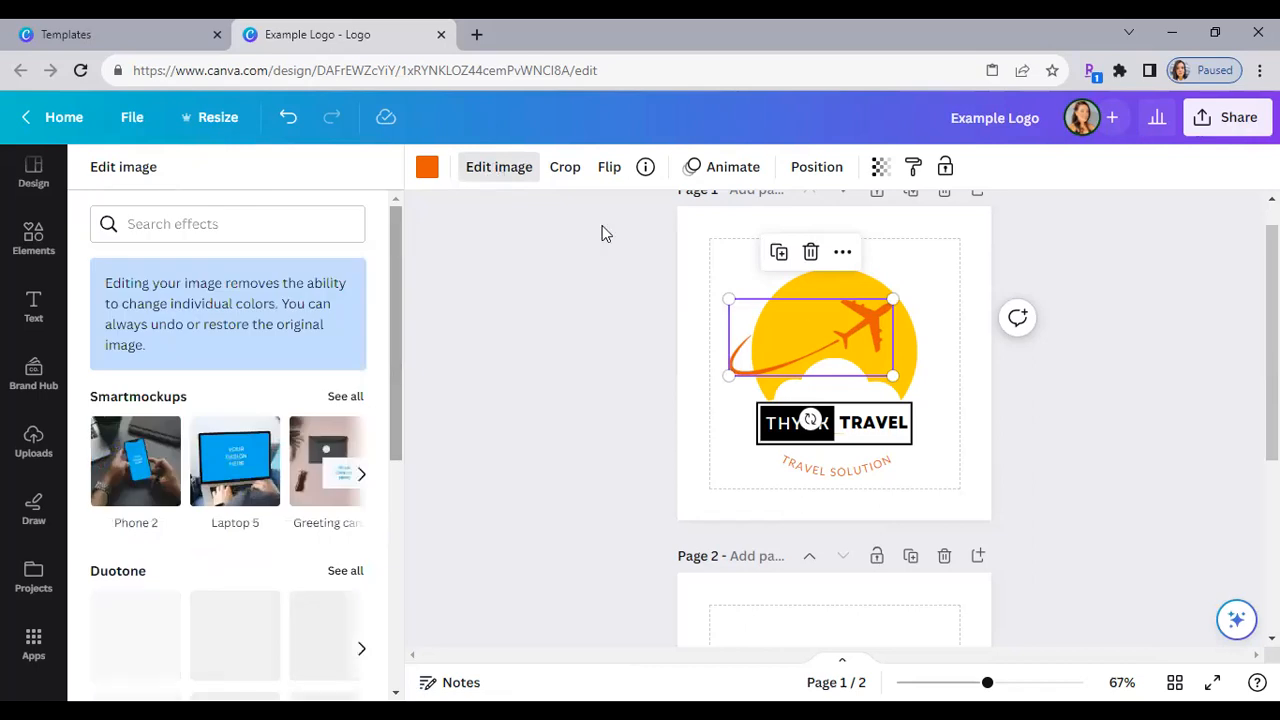
# - Try flipping the airplane graphic horizontally and vertically
pyautogui.click(614, 172)
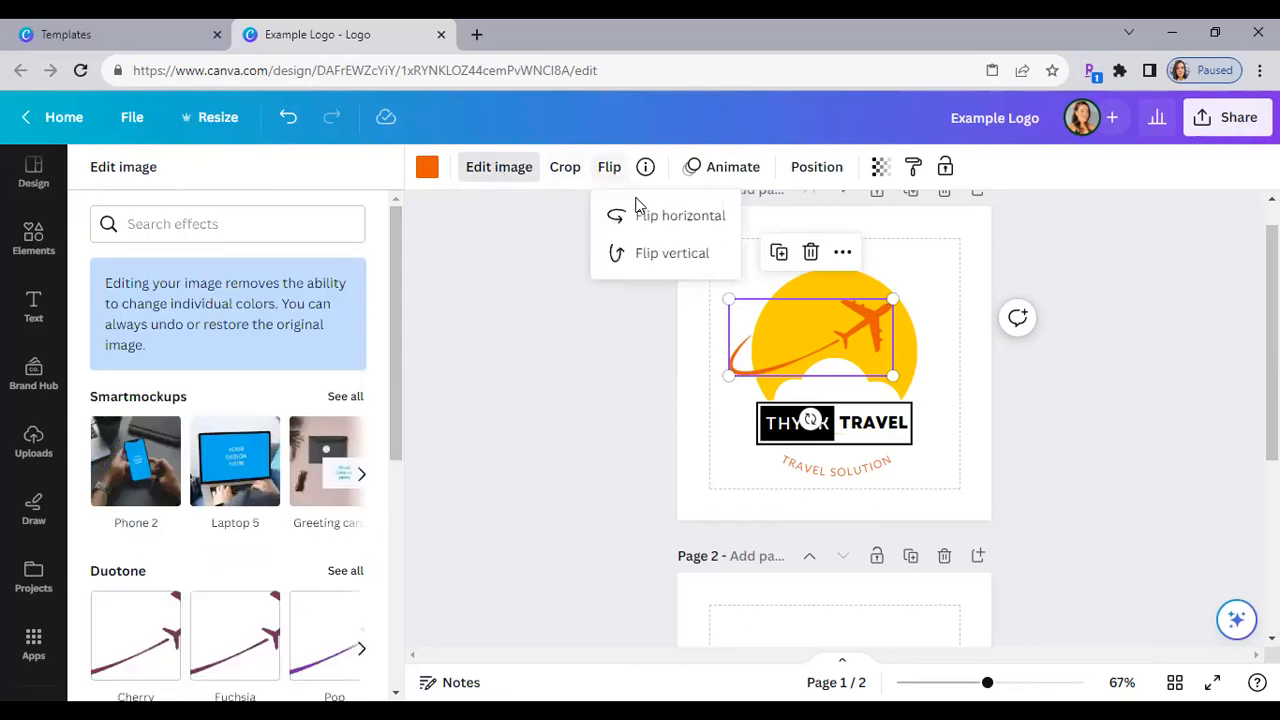
pyautogui.click(661, 229)
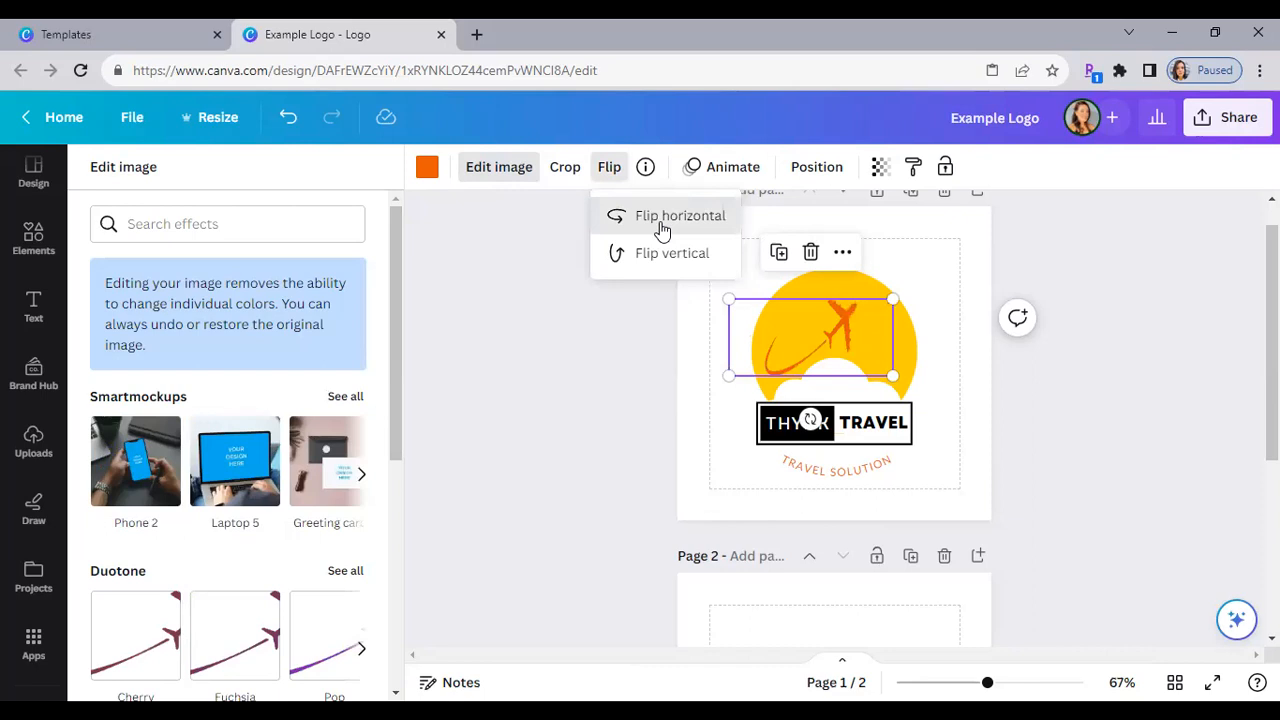
pyautogui.click(661, 229)
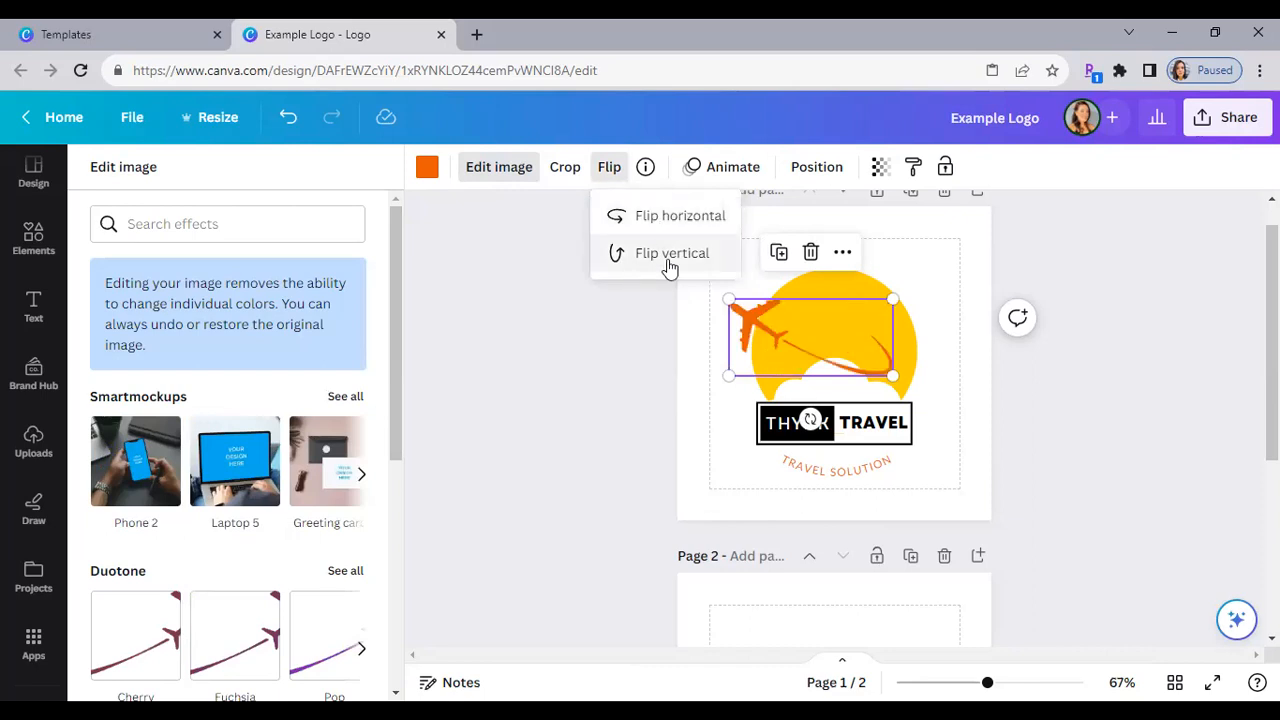
pyautogui.click(669, 258)
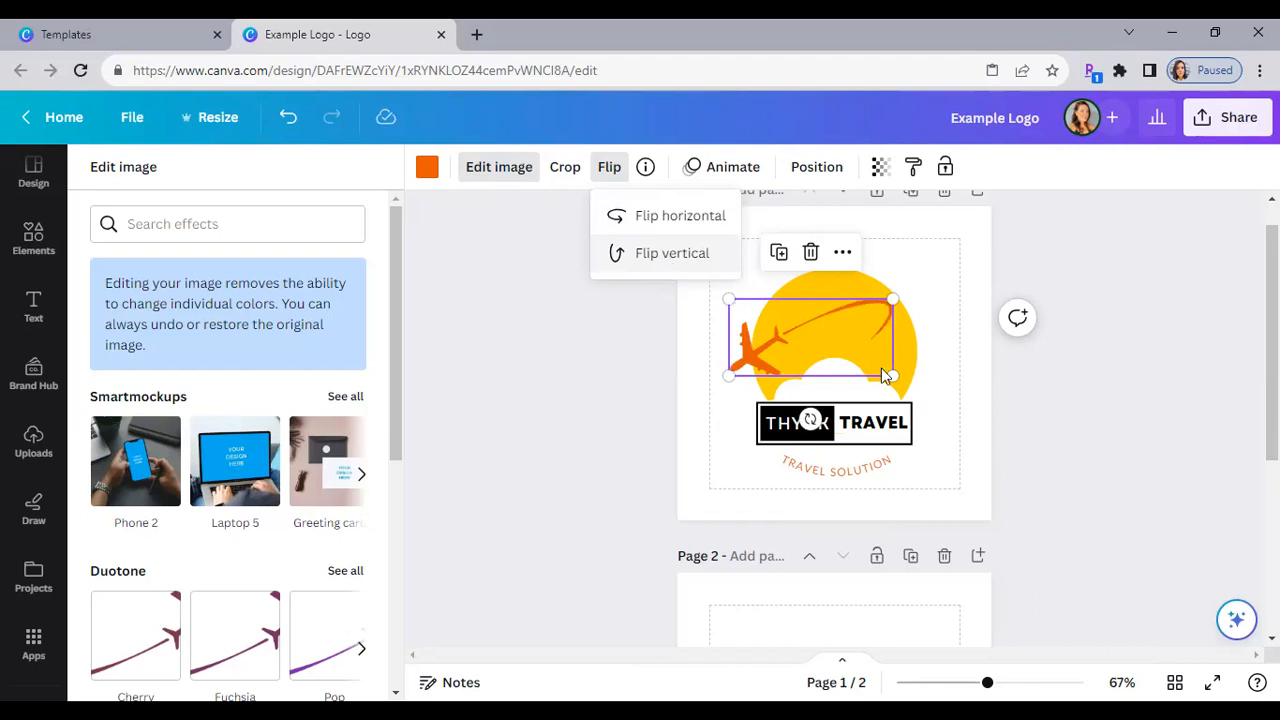
# - Flip the airplane graphic back to its original orientation and reposition it over the yellow circle
pyautogui.moveTo(873, 331); pyautogui.dragTo(891, 328)
pyautogui.click(609, 167)
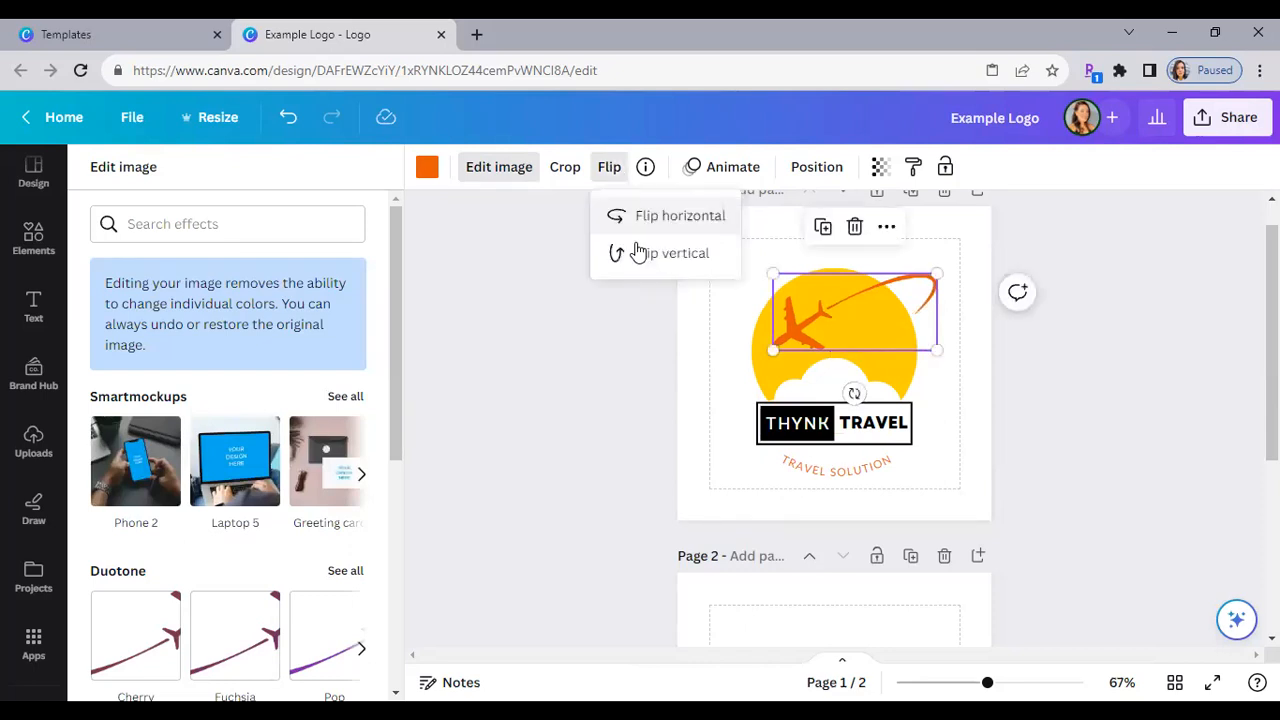
pyautogui.click(634, 217)
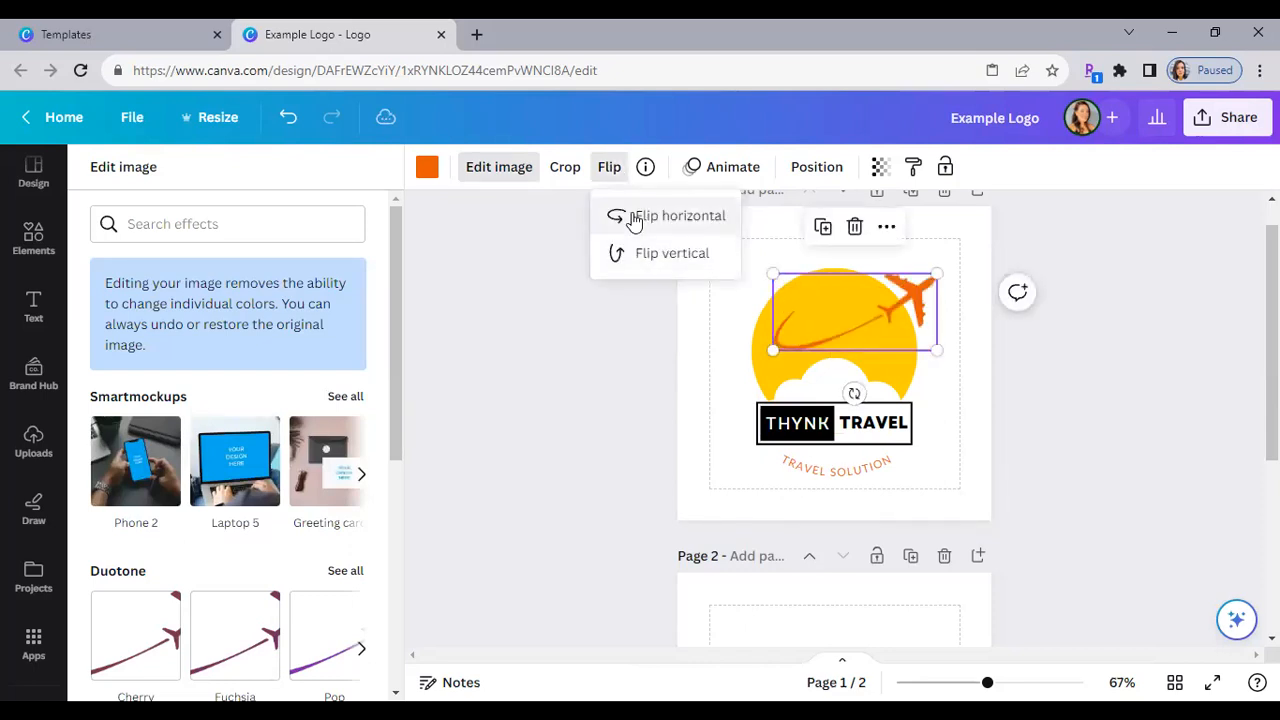
pyautogui.moveTo(880, 314); pyautogui.dragTo(856, 329)
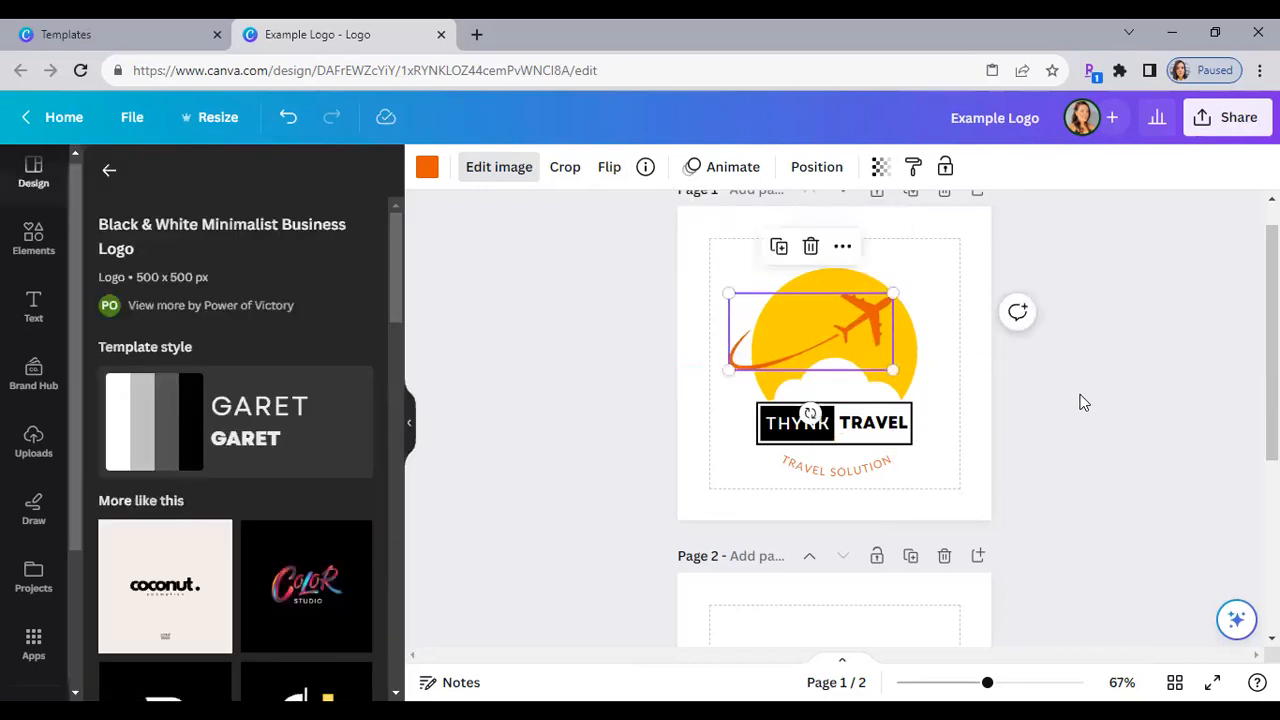
pyautogui.click(1068, 438)
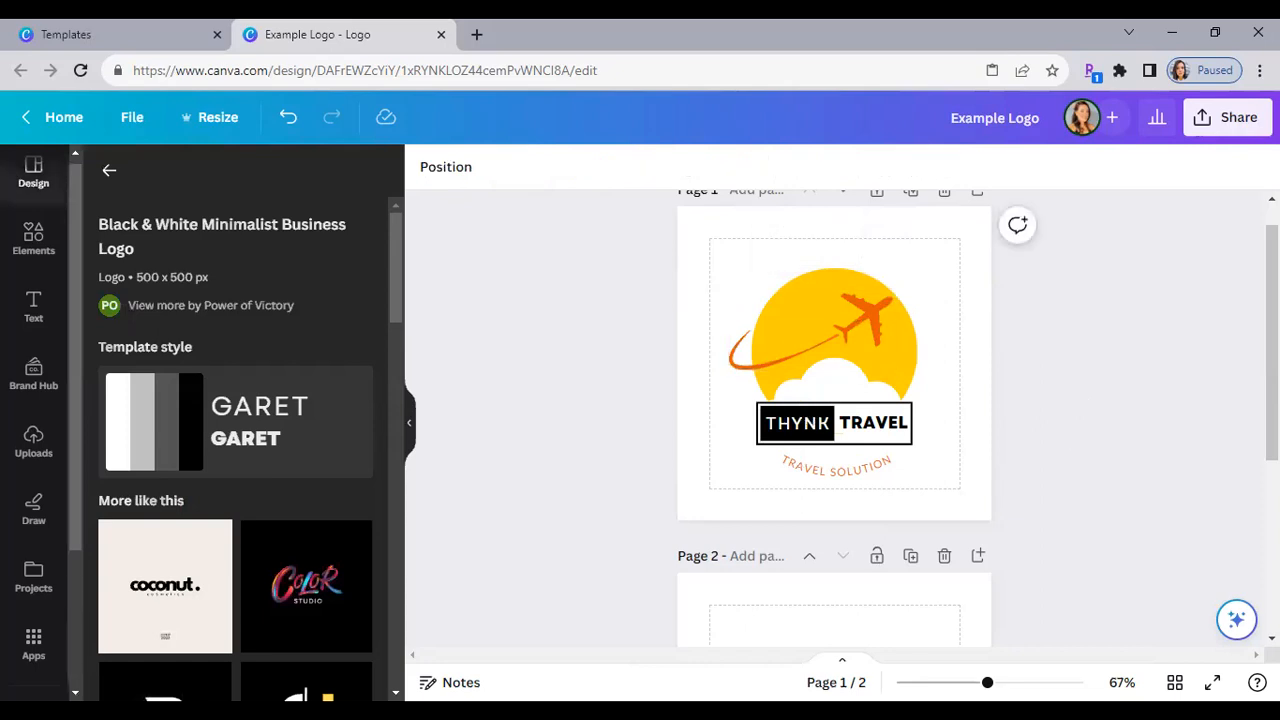
pyautogui.scroll(1, 1121, 380)
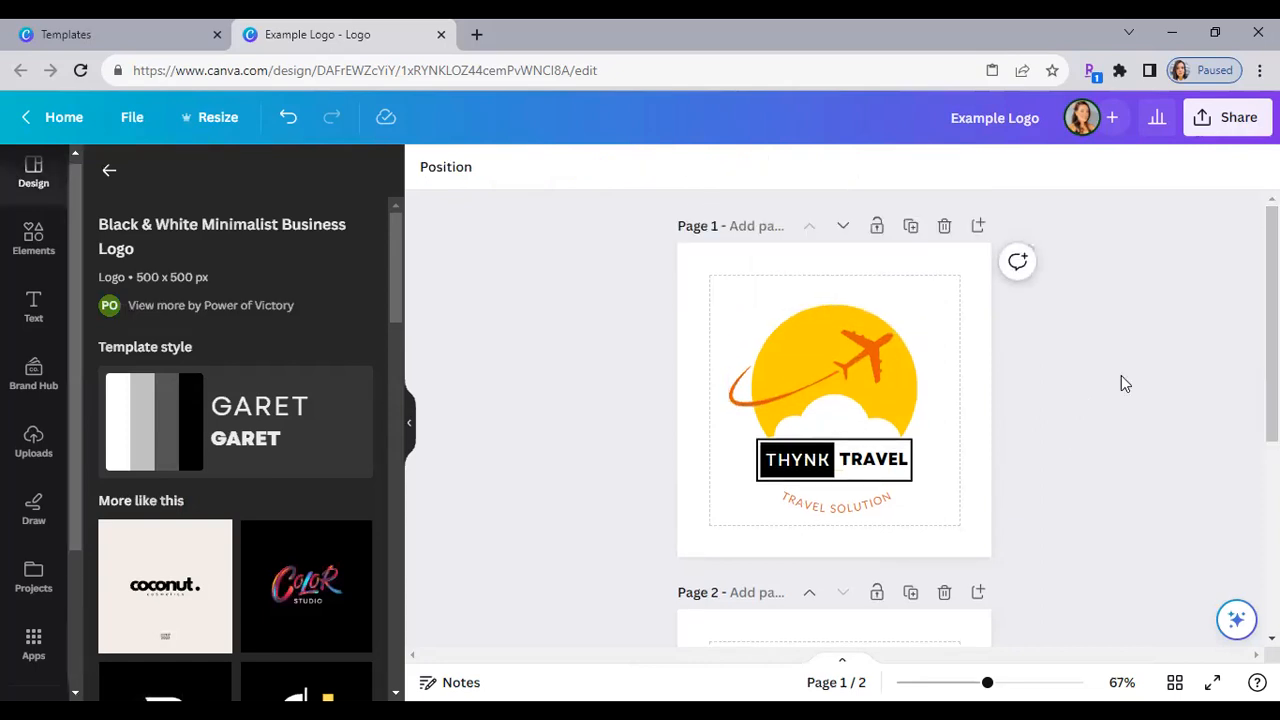
pyautogui.click(920, 303)
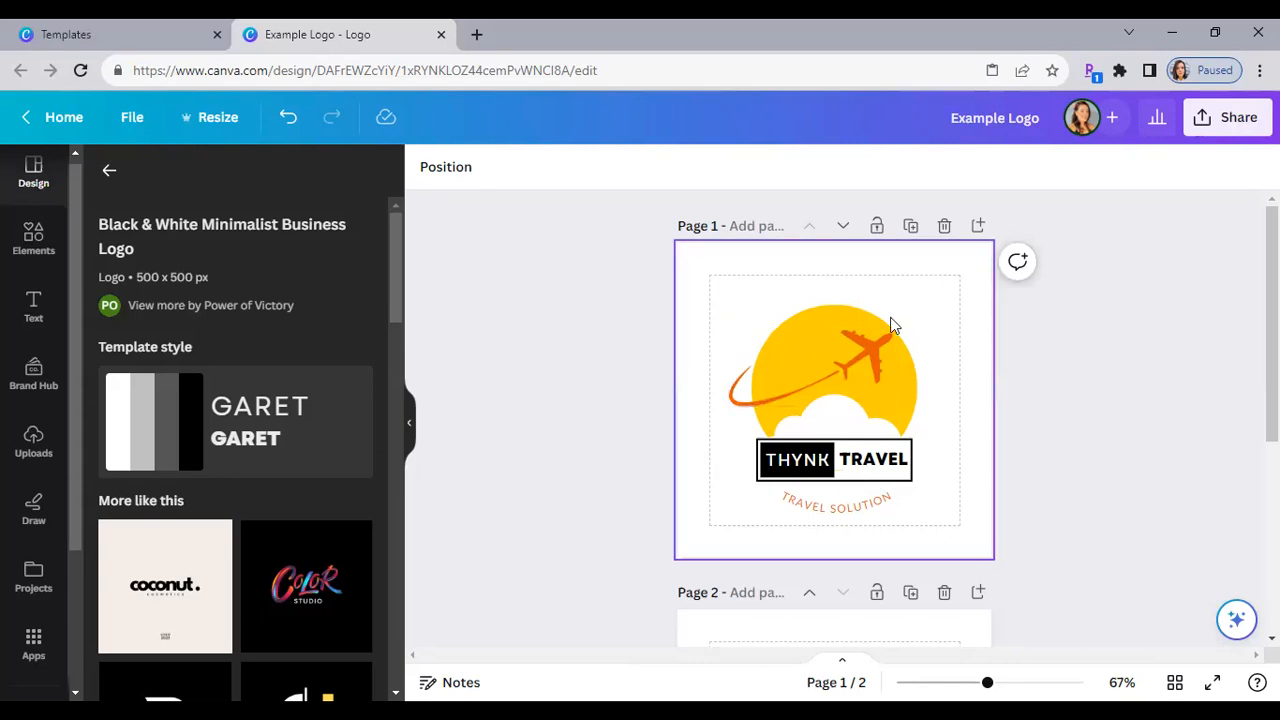
pyautogui.click(1112, 418)
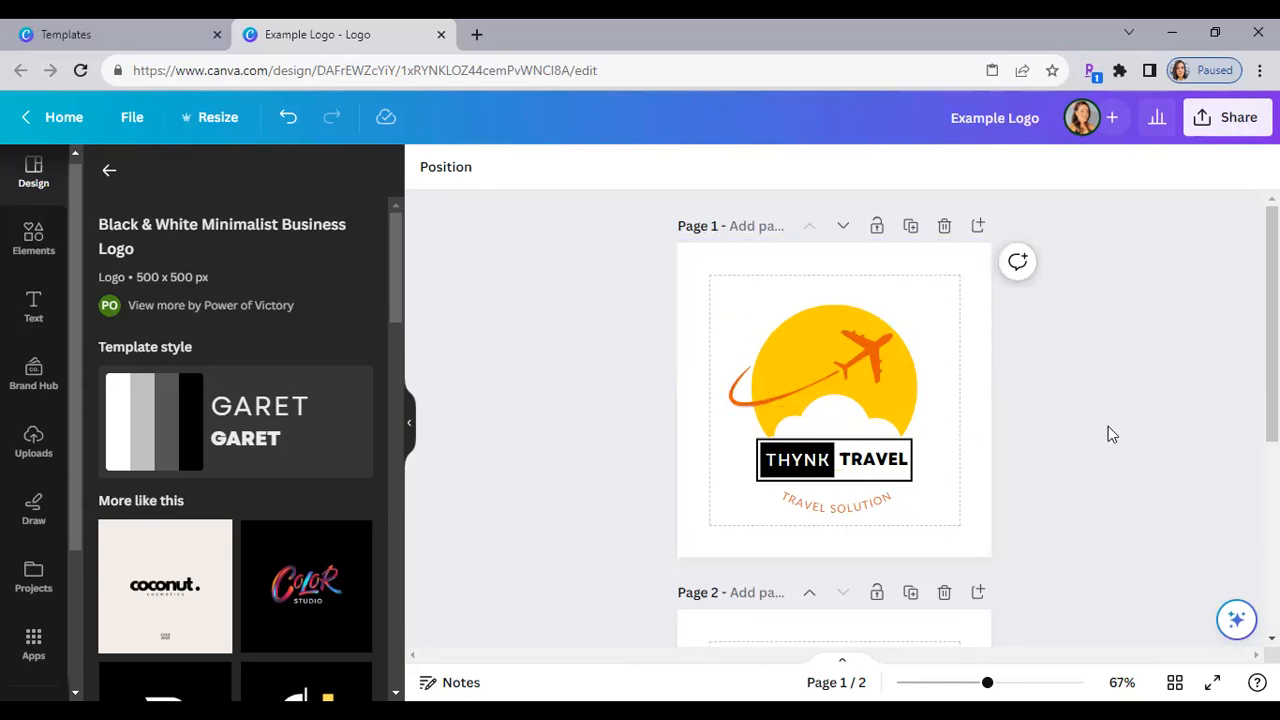
pyautogui.click(948, 323)
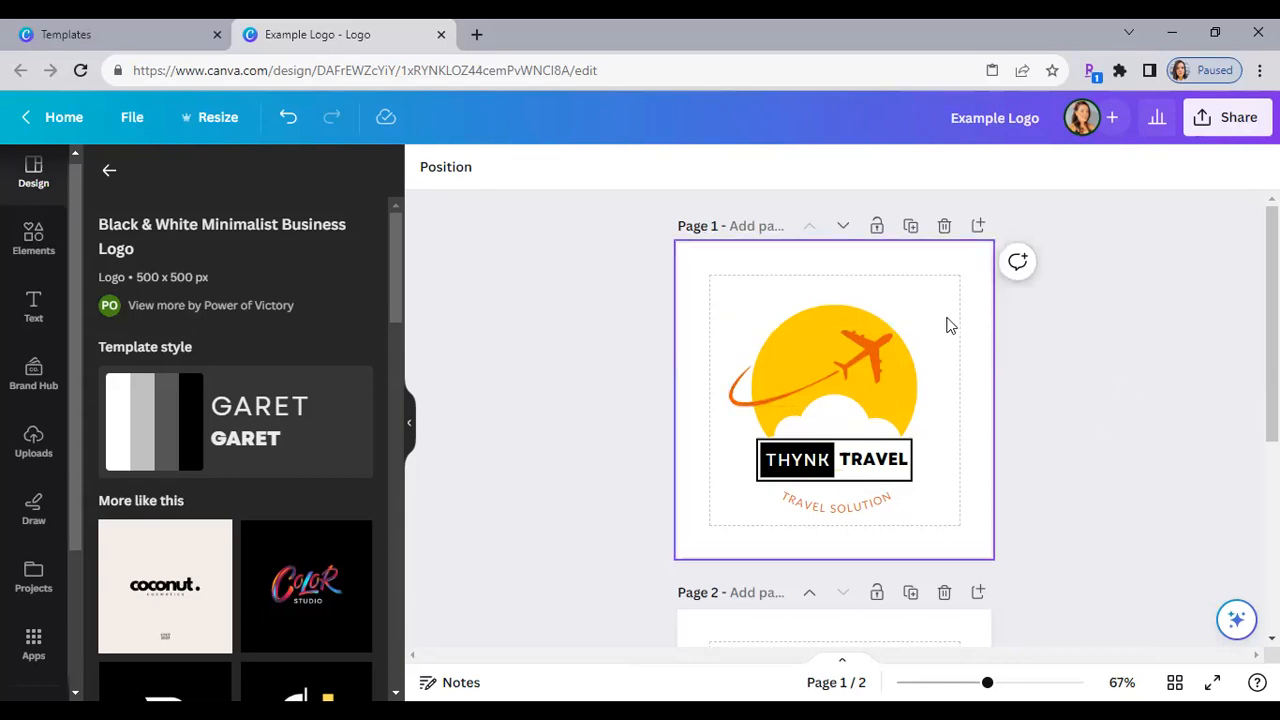
# - Try the airplane graphic in black, and change it back to the orange document color
pyautogui.click(864, 347)
pyautogui.click(428, 172)
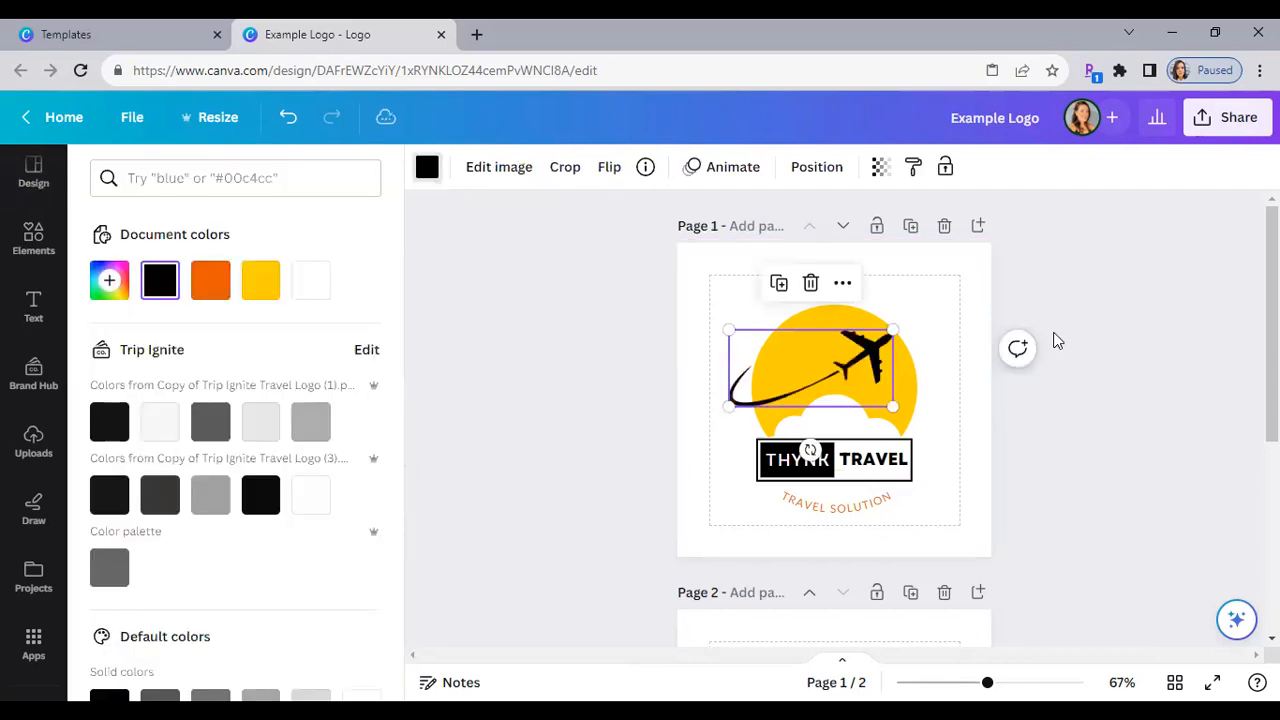
pyautogui.click(200, 284)
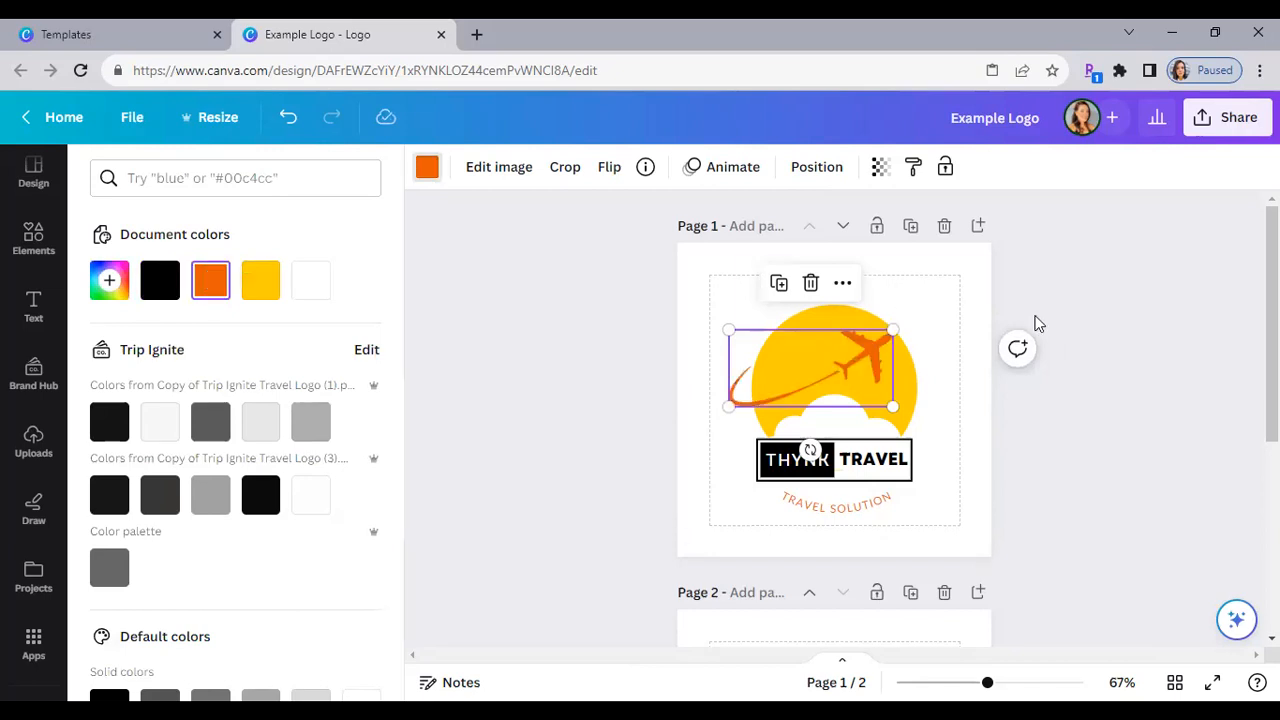
pyautogui.click(976, 285)
pyautogui.click(972, 287)
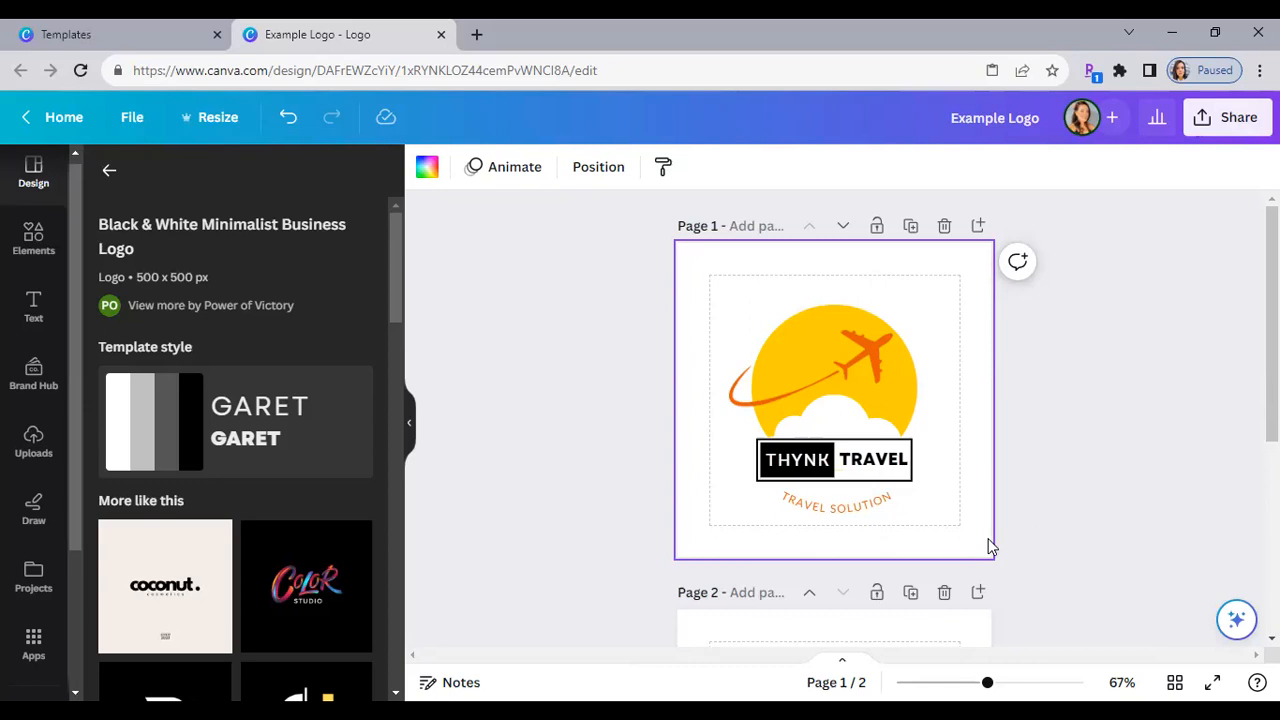
pyautogui.click(853, 362)
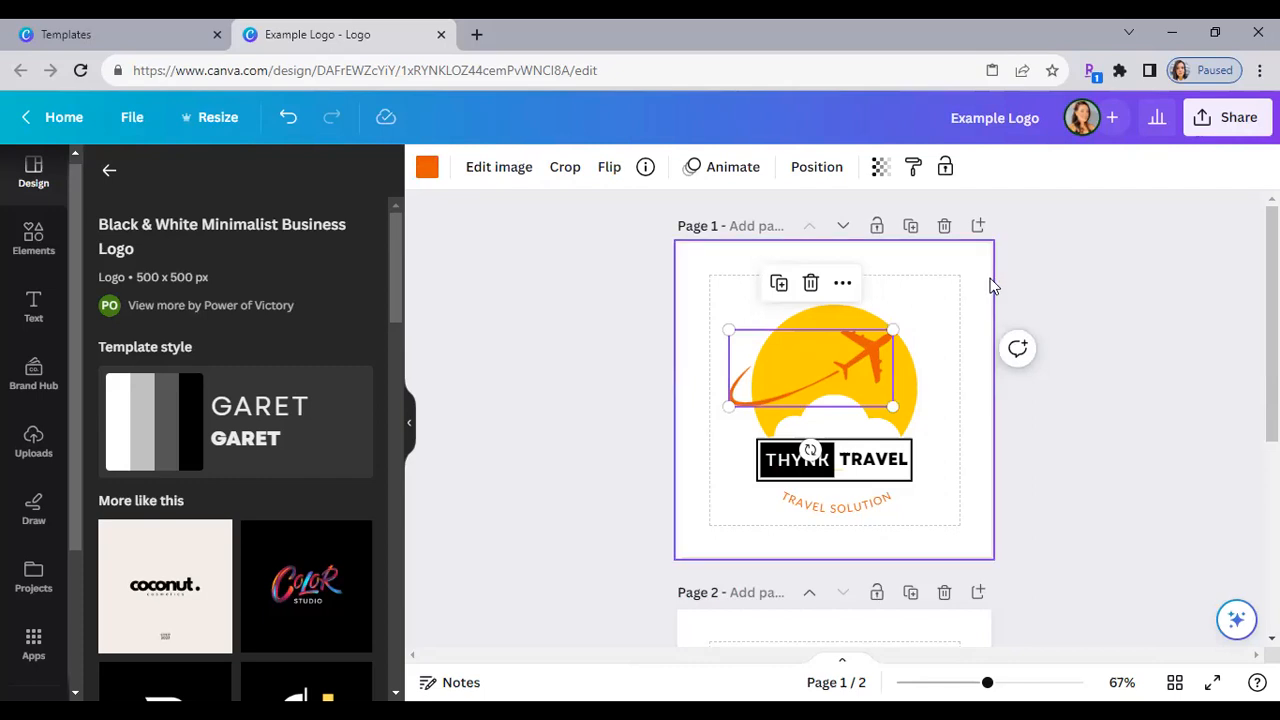
pyautogui.click(761, 268)
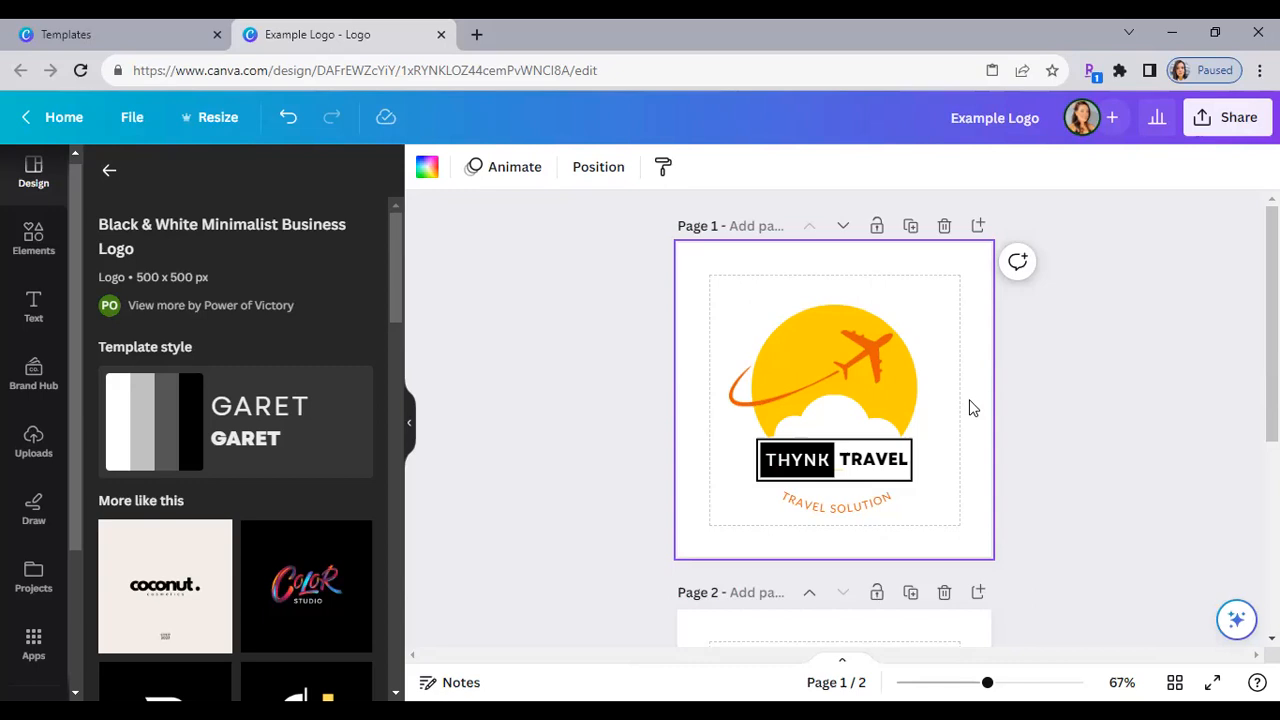
# - Search the elements library for "Sky background" graphics in place of the plane search
pyautogui.click(35, 240)
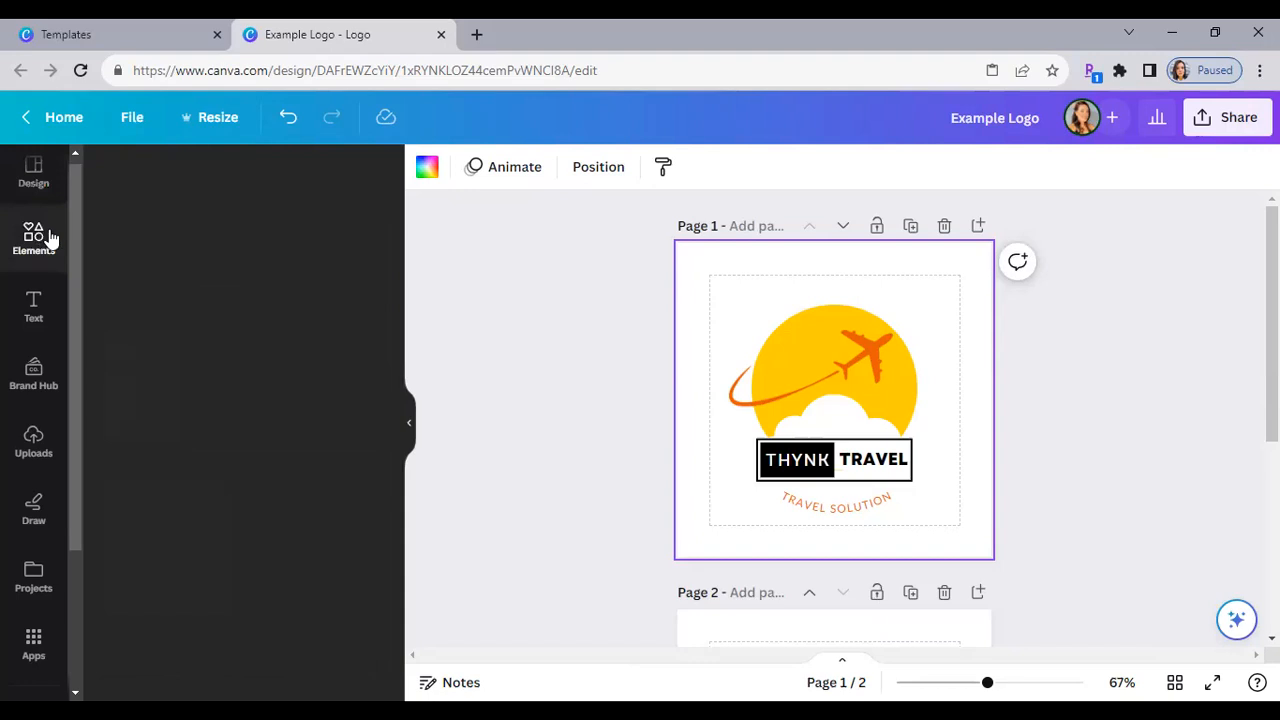
pyautogui.click(247, 171)
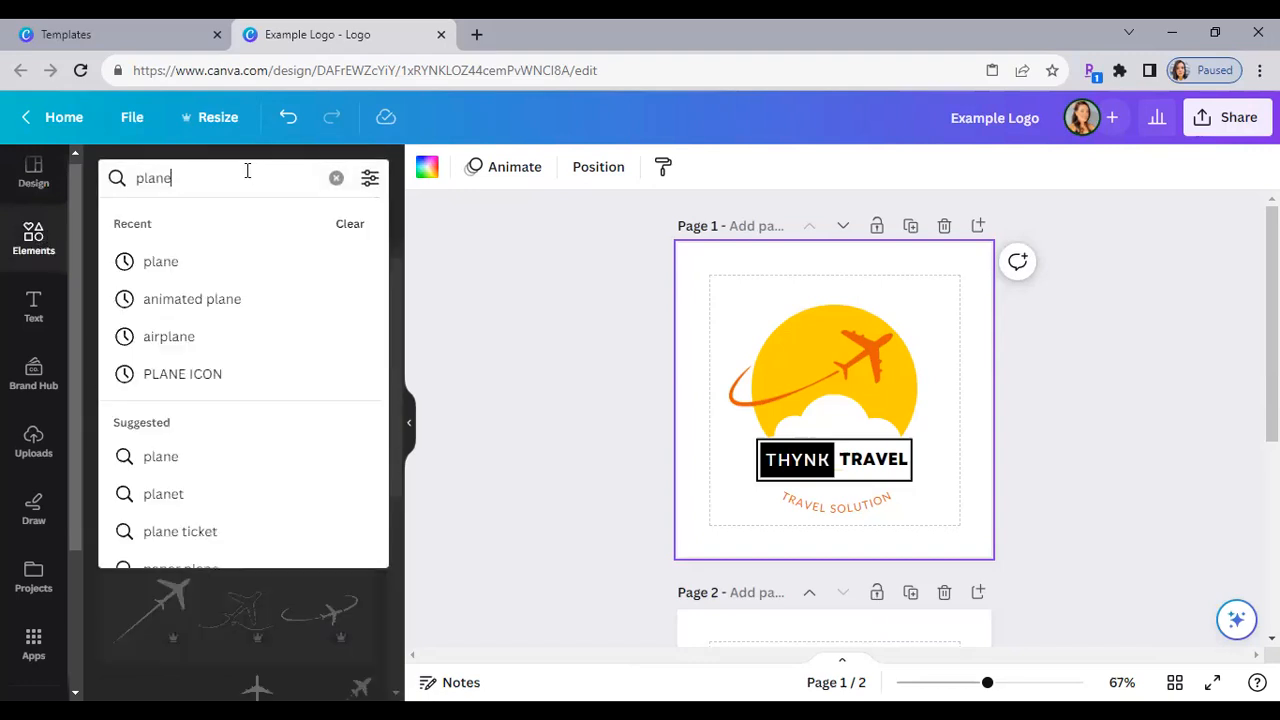
pyautogui.press('BackSpace')
pyautogui.press('BackSpace')
pyautogui.press('BackSpace')
pyautogui.press('BackSpace')
pyautogui.press('BackSpace')
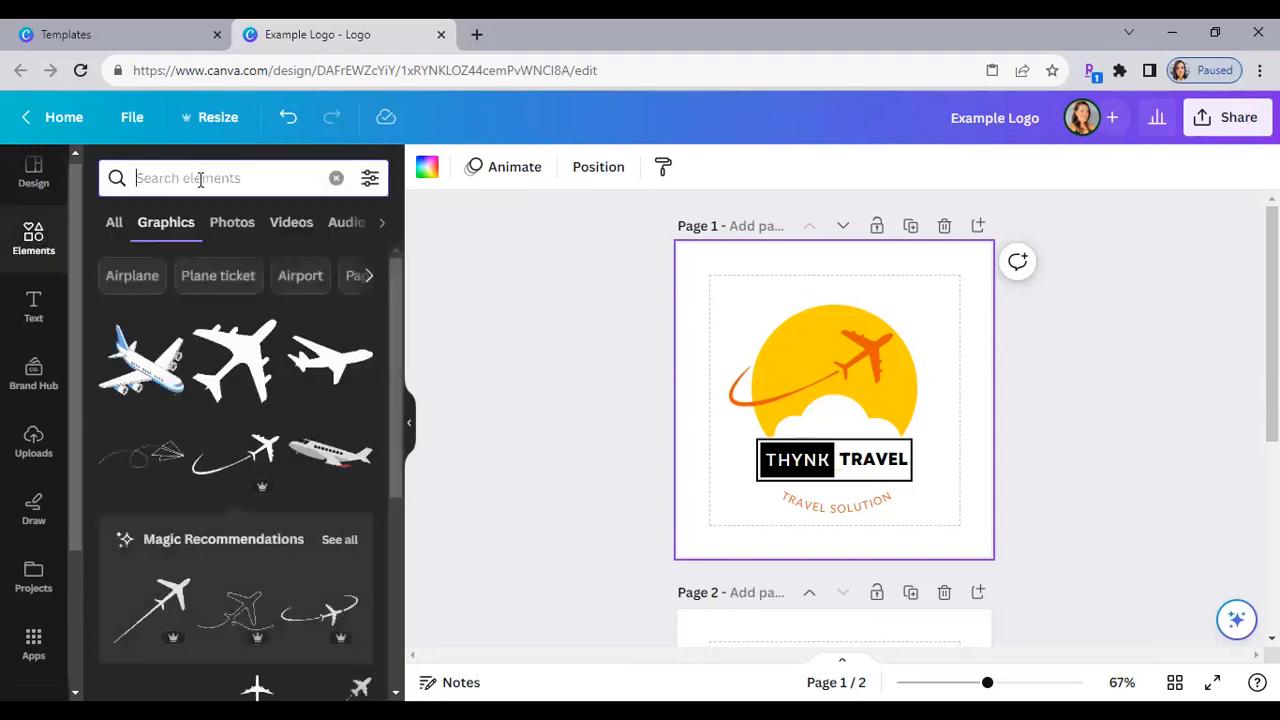
pyautogui.write('sky')
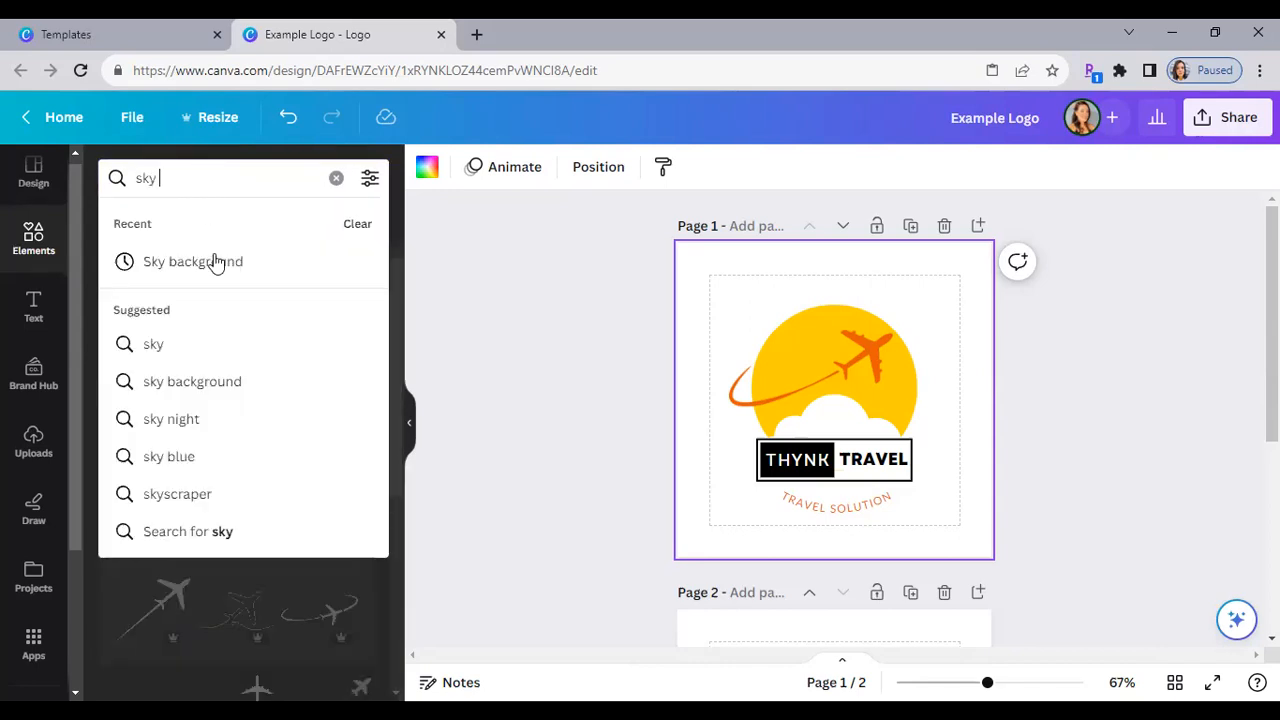
pyautogui.press('Down')
pyautogui.press('Return')
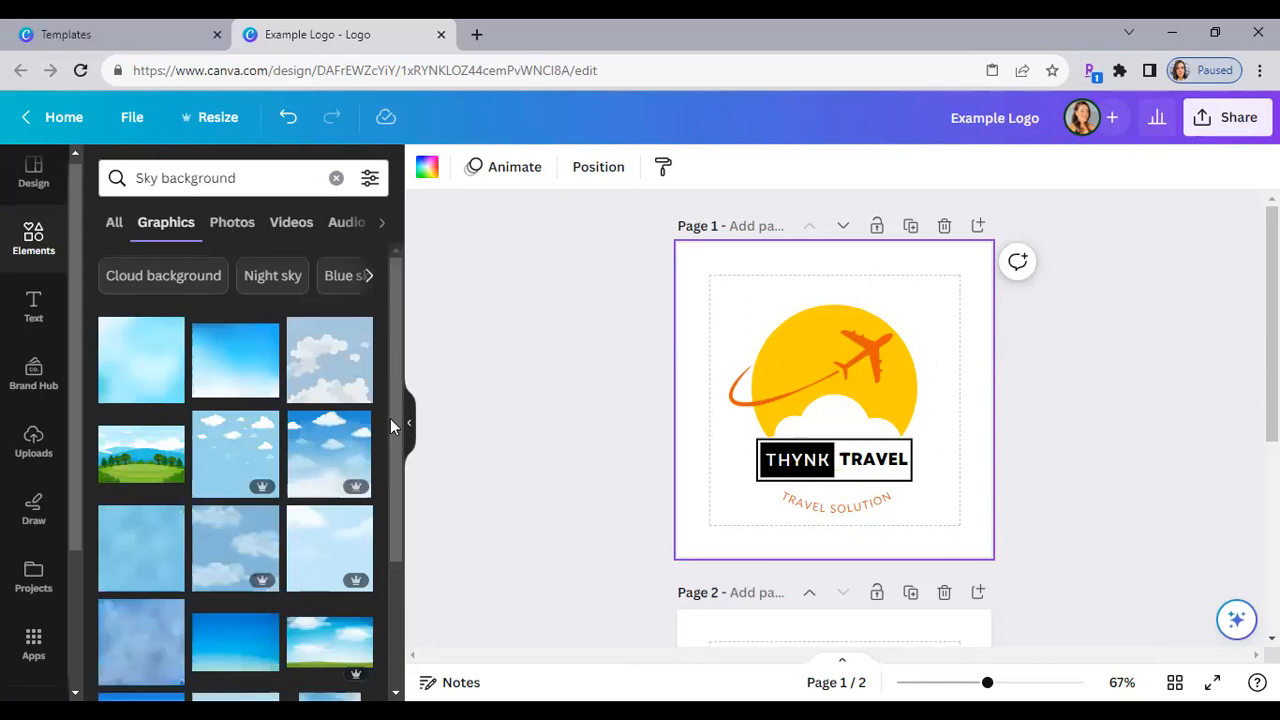
# - Add the dark blue watercolor sky graphic with cream clouds from the search results to page 1
pyautogui.scroll(-2, 395, 420)
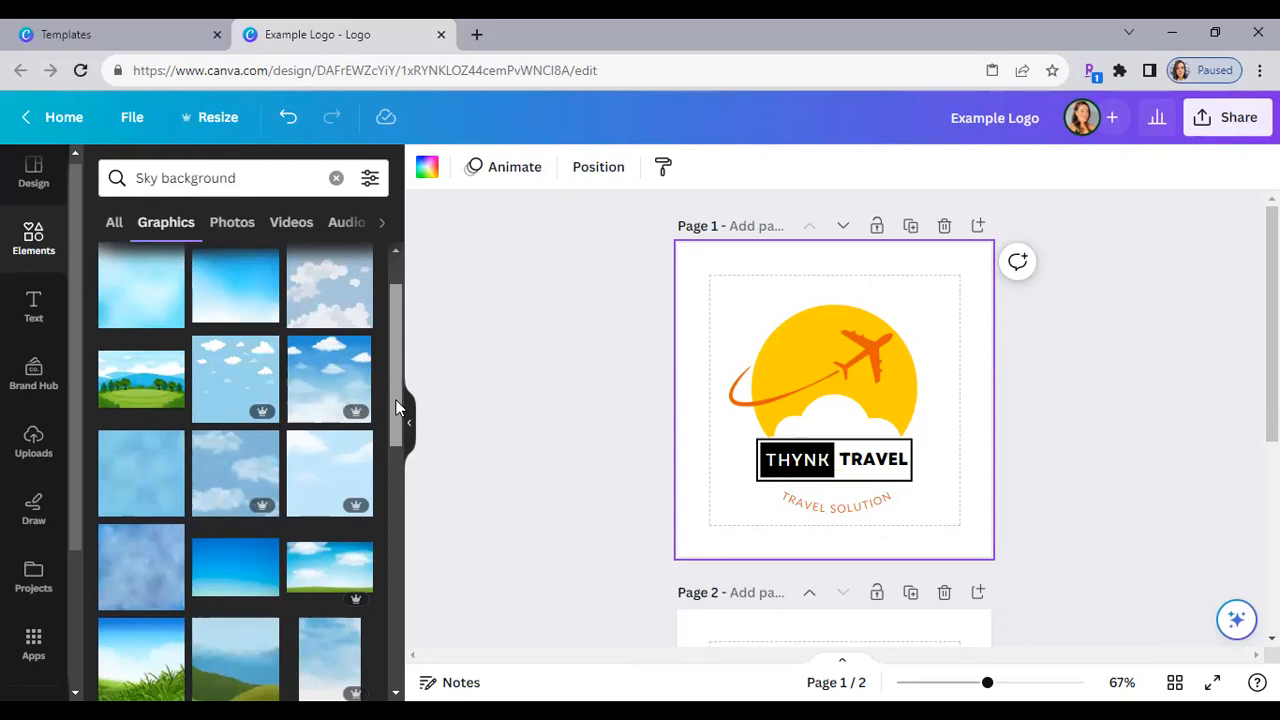
pyautogui.scroll(-1, 396, 518)
pyautogui.scroll(-2, 396, 518)
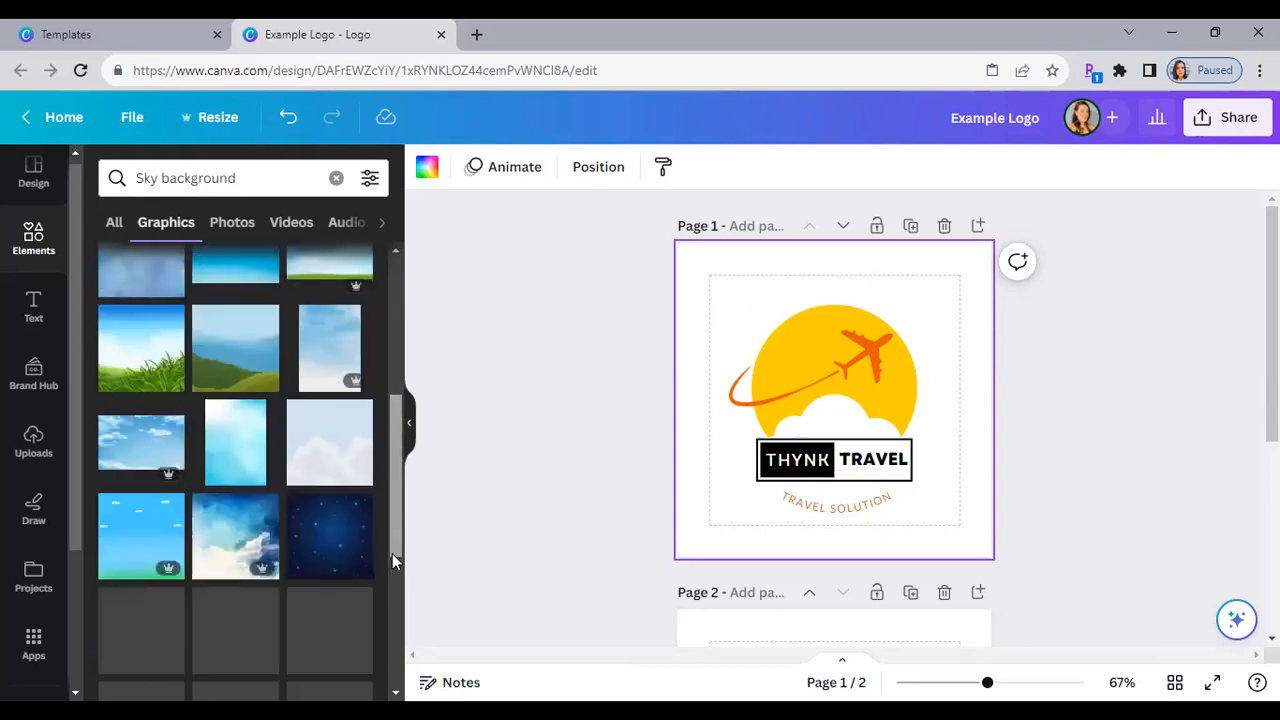
pyautogui.scroll(-1, 394, 550)
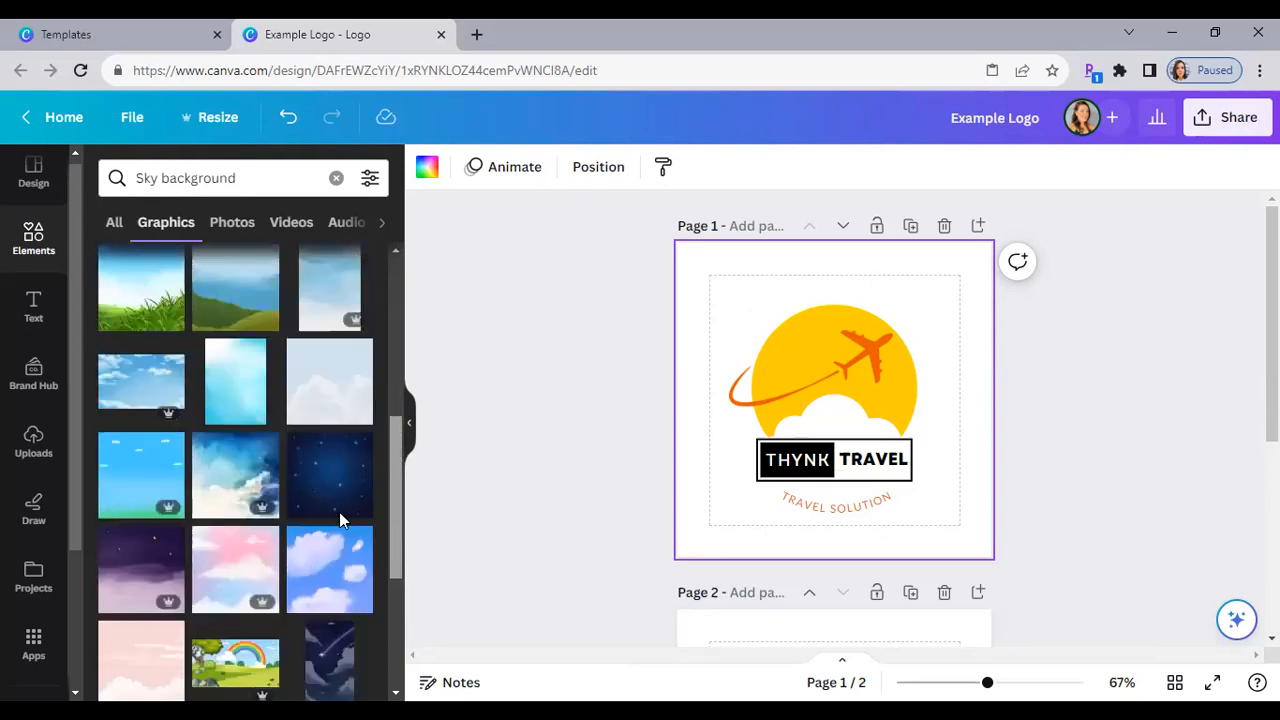
pyautogui.click(229, 482)
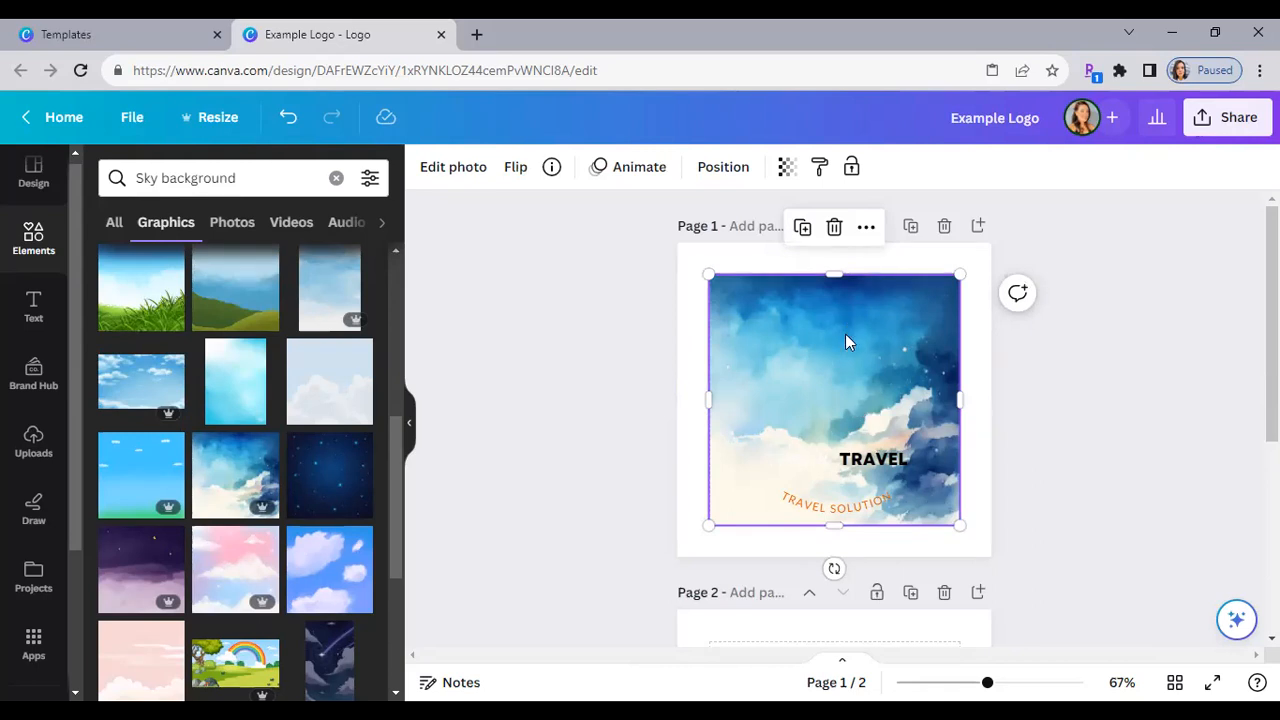
# - Send the watercolor sky image to the back, behind all the logo elements
pyautogui.click(866, 228)
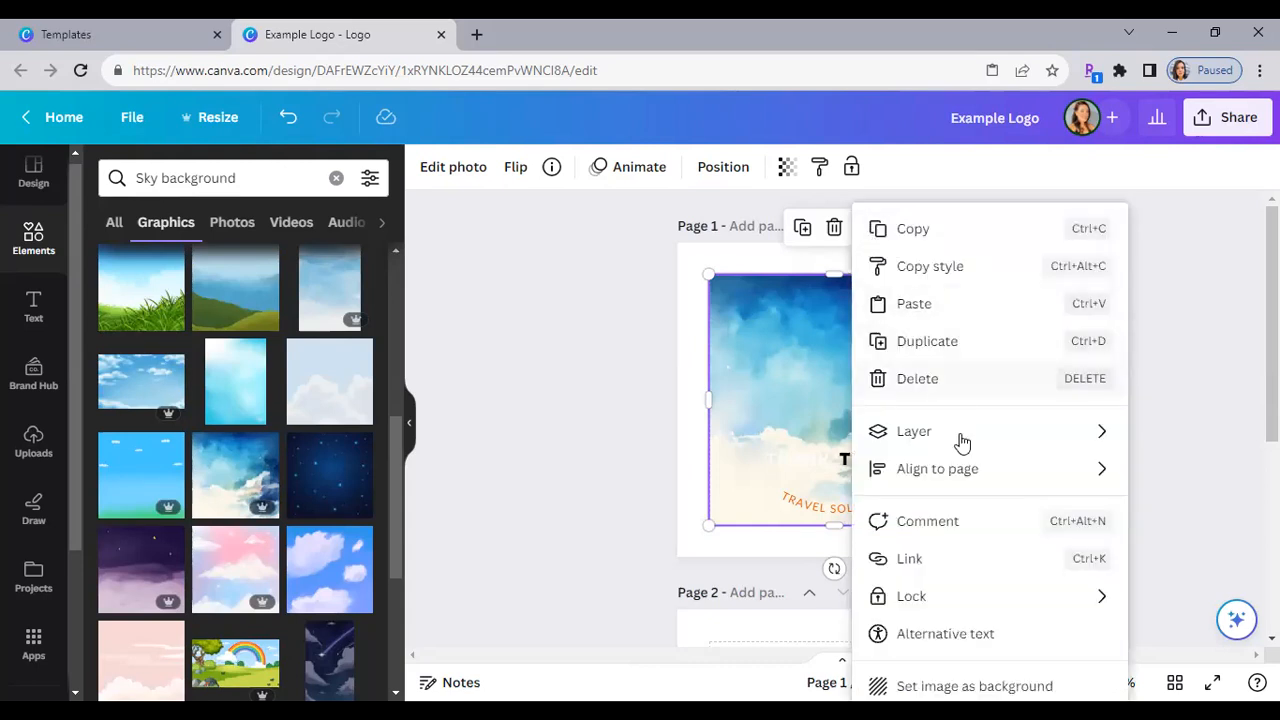
pyautogui.moveTo(960, 442)
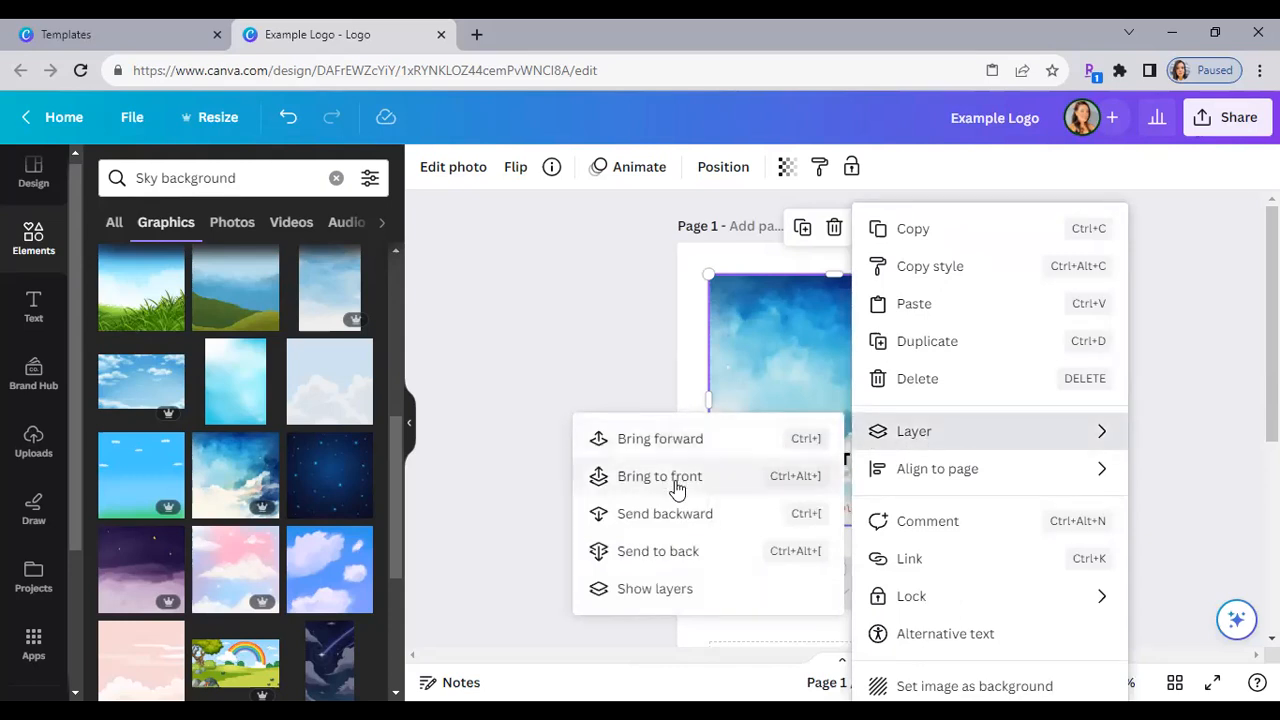
pyautogui.click(660, 551)
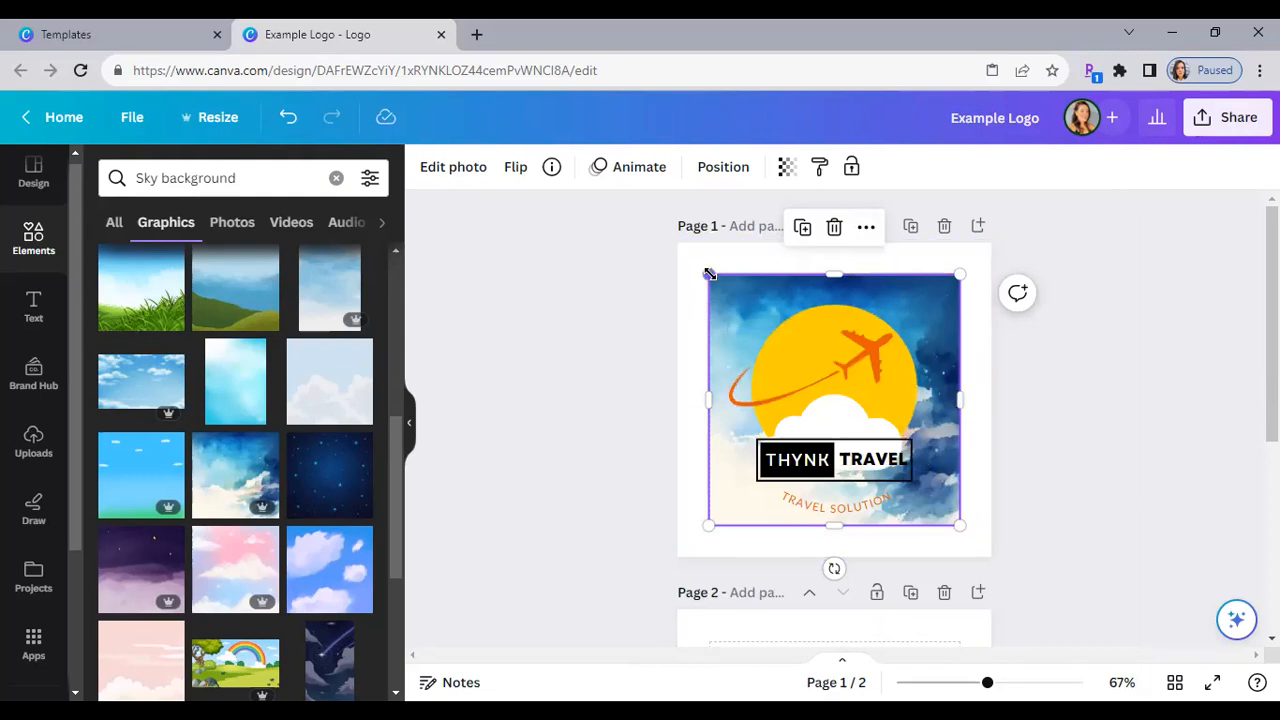
# - Enlarge the sky image from opposite corners until it covers the whole page, and collapse the elements library
pyautogui.moveTo(708, 273); pyautogui.dragTo(677, 243)
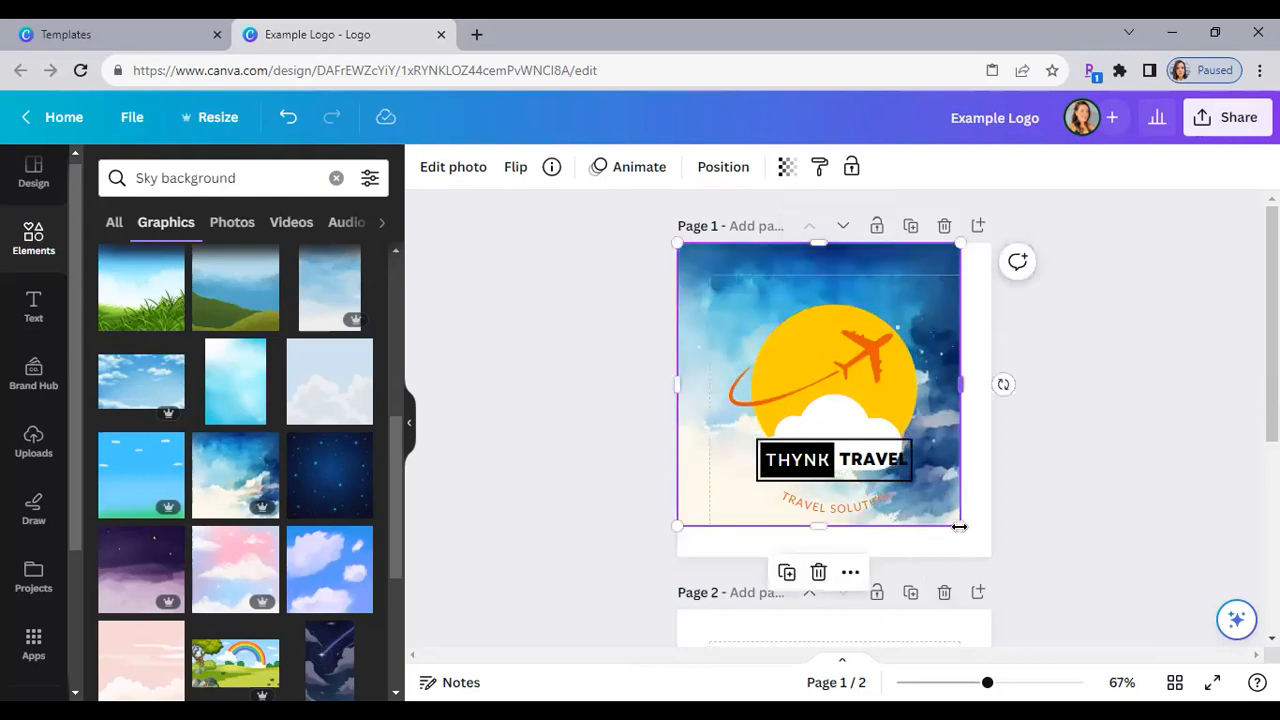
pyautogui.moveTo(962, 527); pyautogui.dragTo(991, 557)
pyautogui.click(1123, 461)
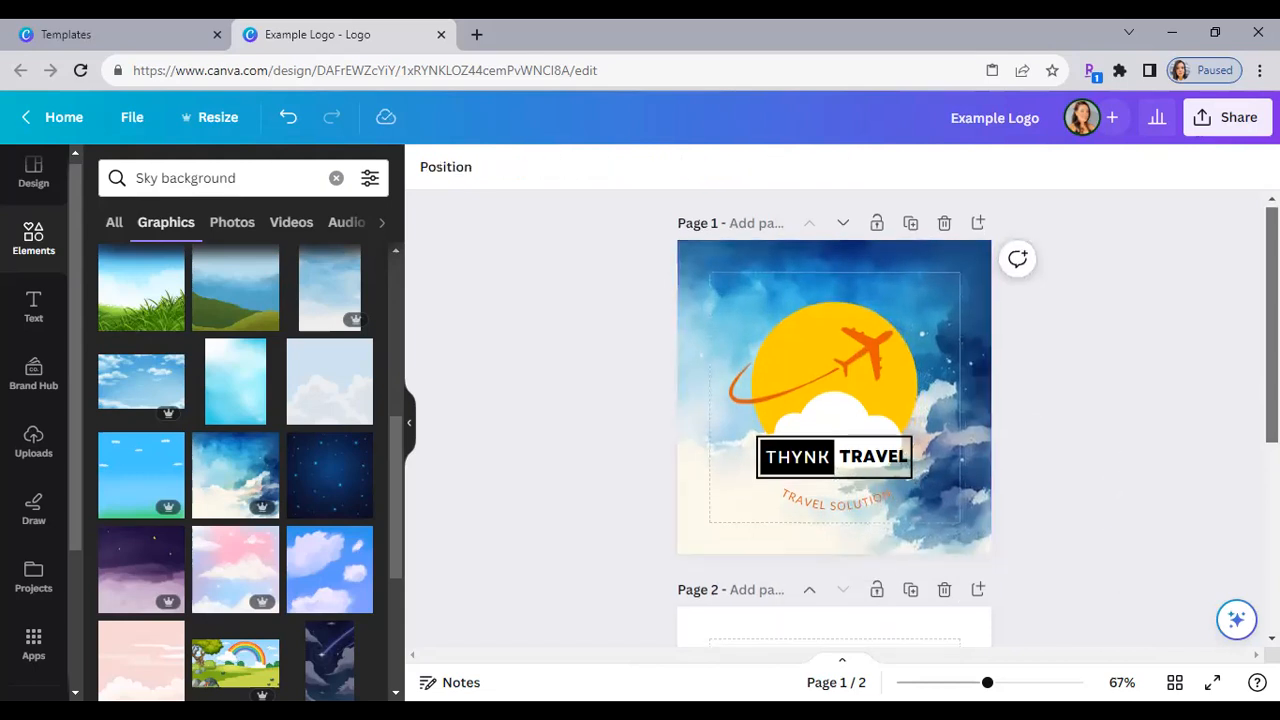
pyautogui.click(409, 430)
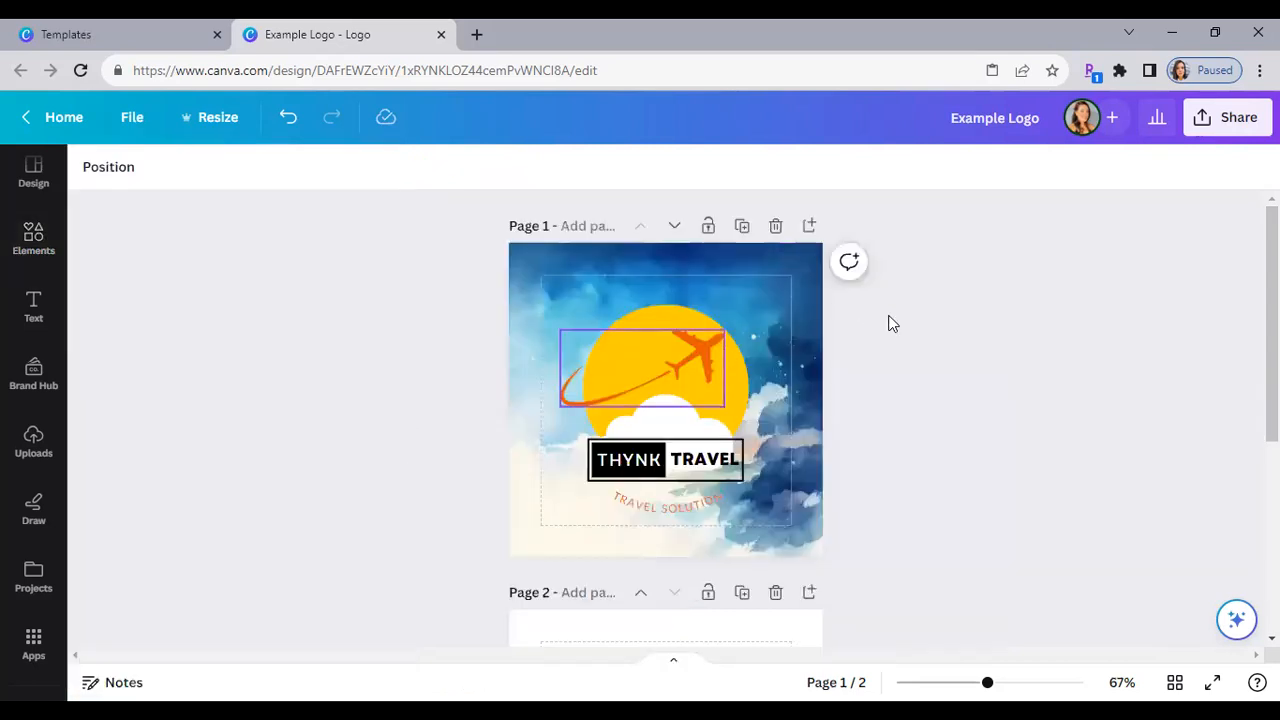
# - Fill the yellow circle behind the airplane with the default yellow-to-orange gradient
pyautogui.click(646, 325)
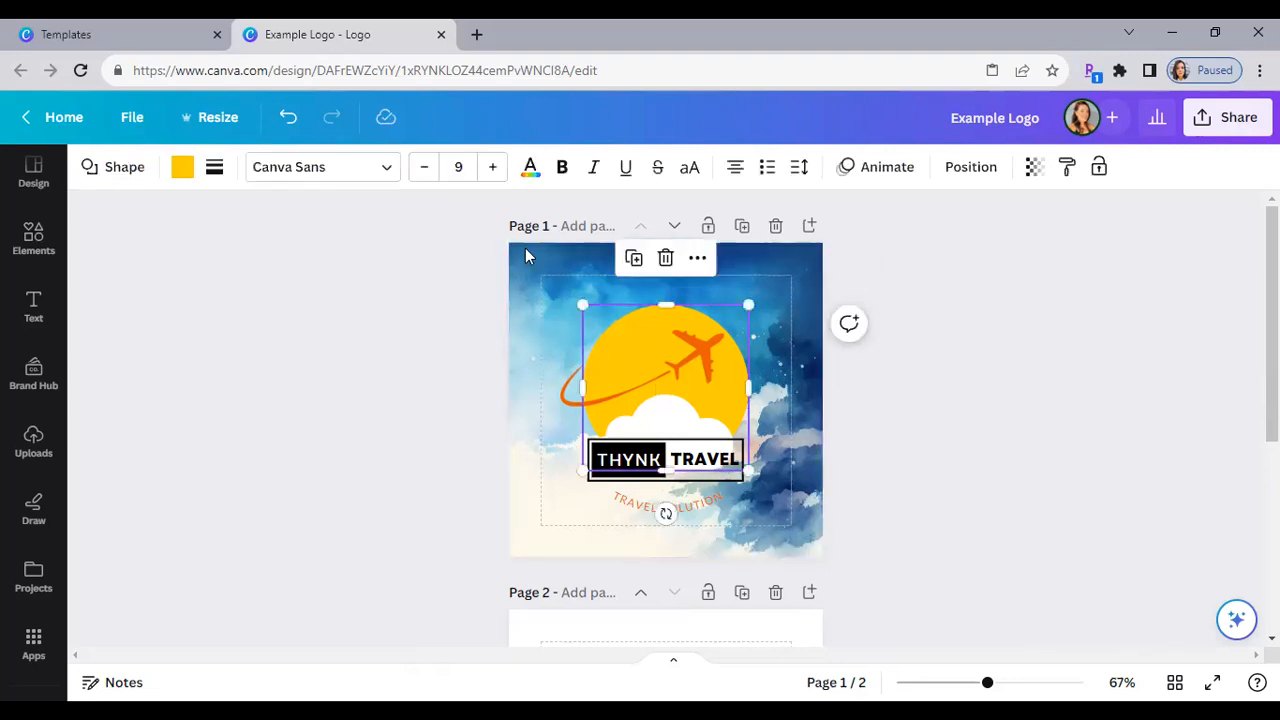
pyautogui.click(183, 170)
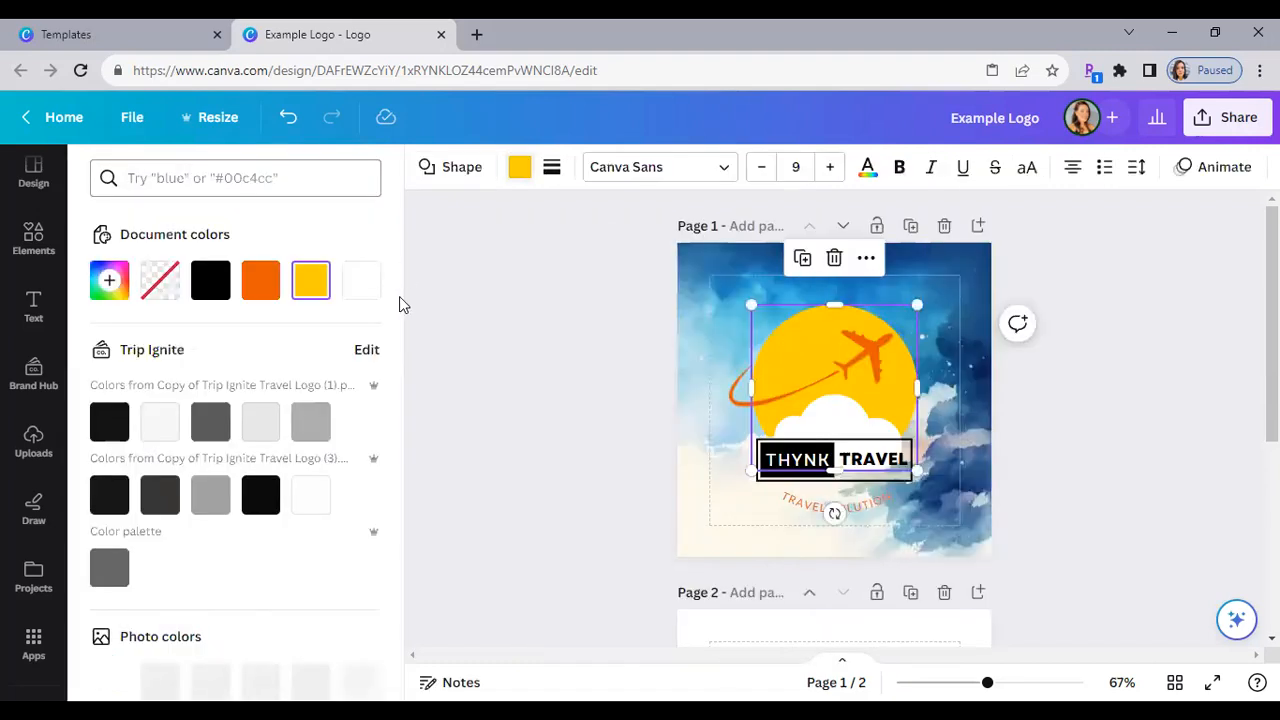
pyautogui.moveTo(397, 309); pyautogui.dragTo(397, 609)
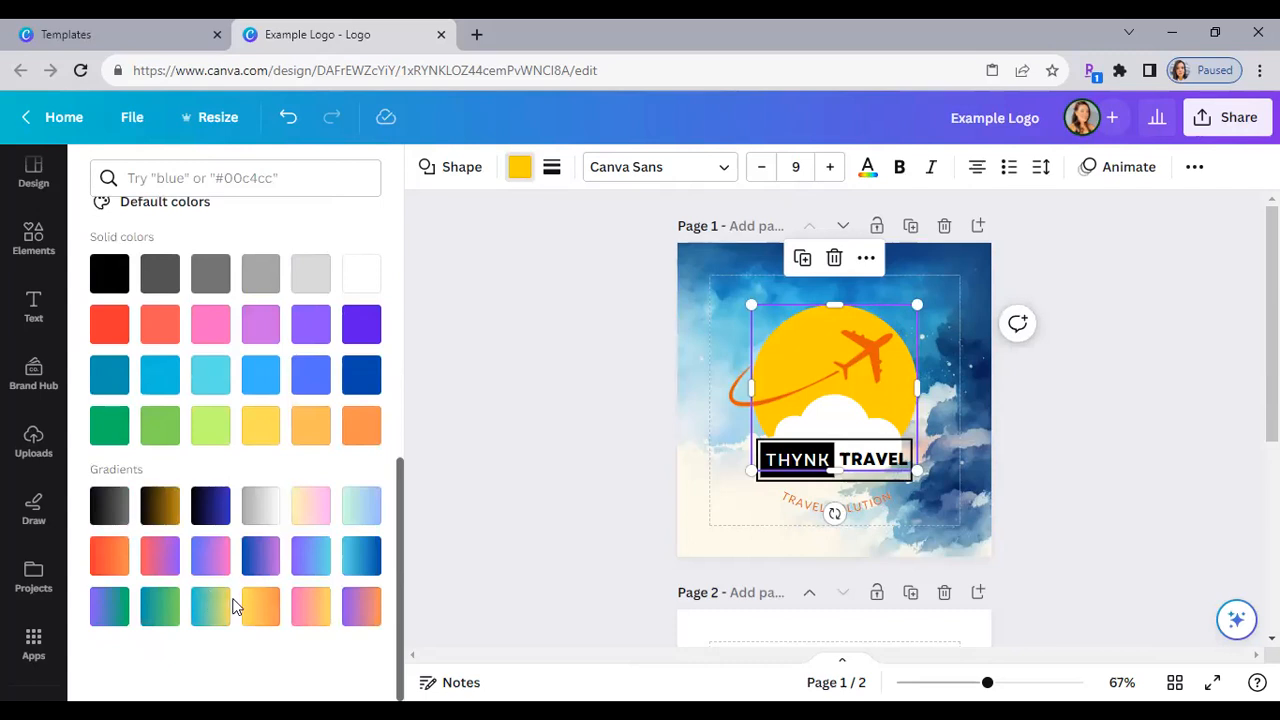
pyautogui.click(262, 607)
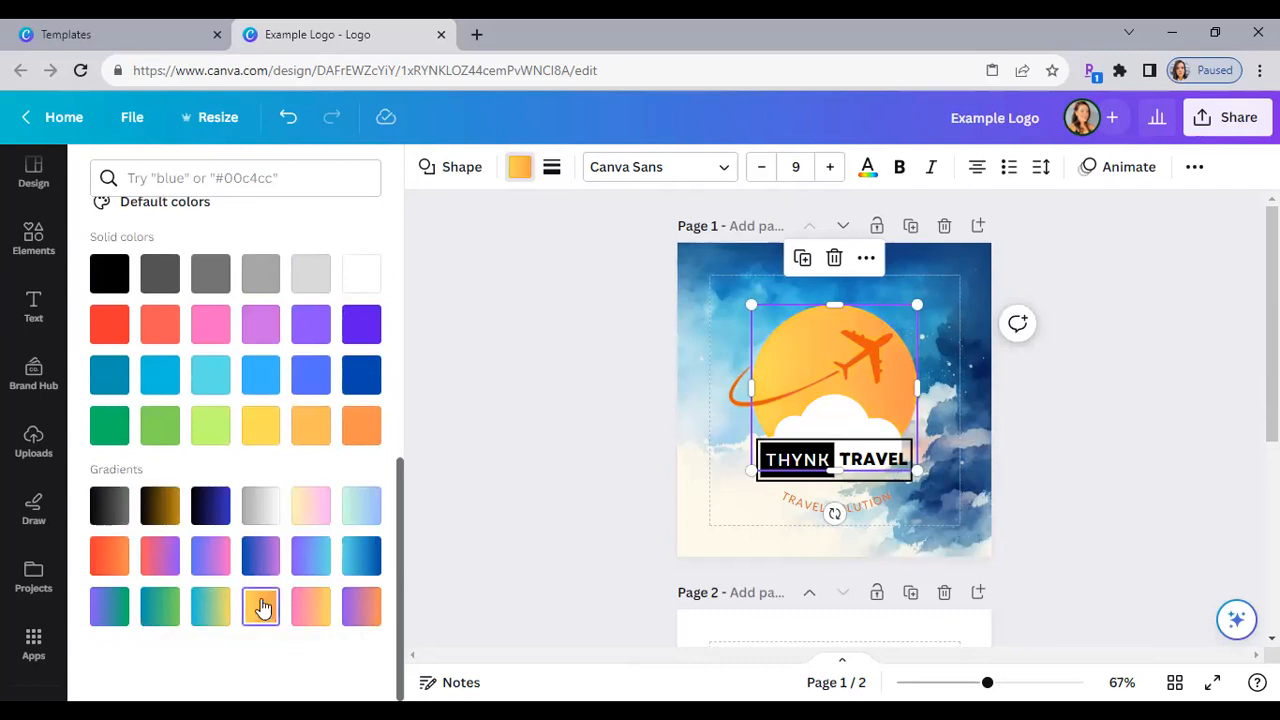
# - Try purple, red-orange, blue and mint gradients on the circle, and return it to the yellow-to-orange gradient
pyautogui.click(315, 568)
pyautogui.click(108, 570)
pyautogui.click(361, 612)
pyautogui.click(361, 555)
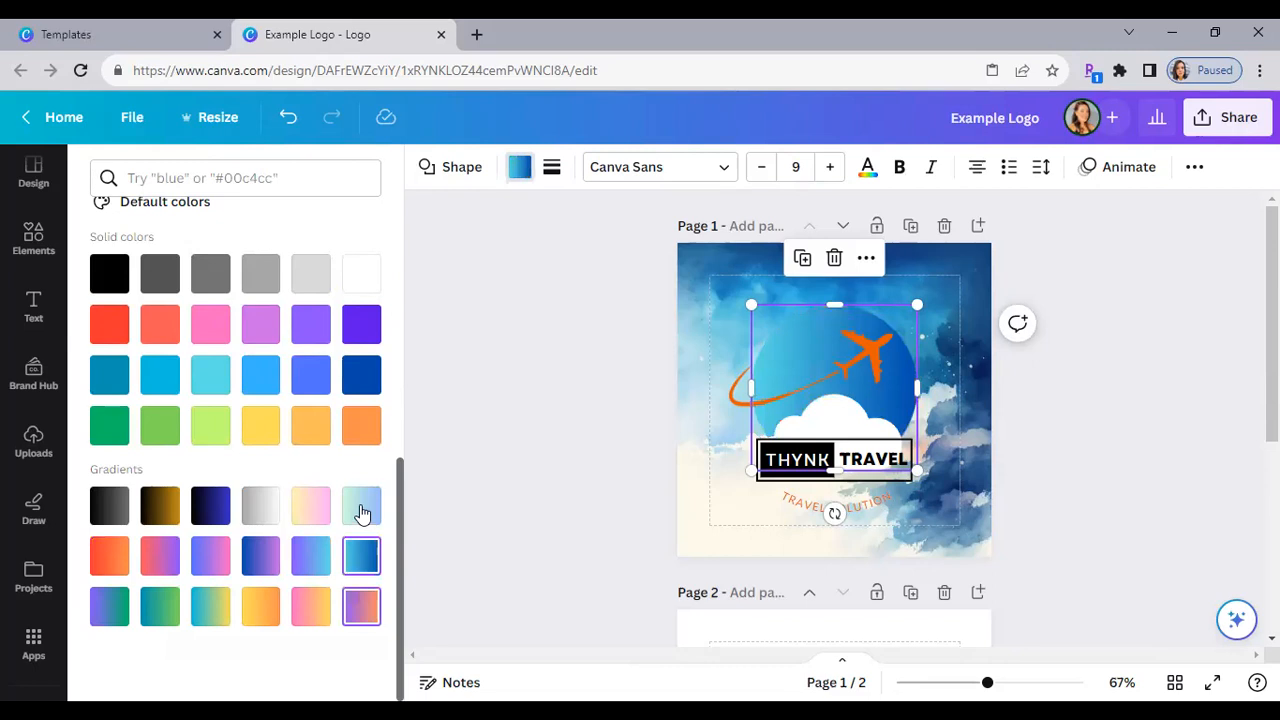
pyautogui.click(350, 520)
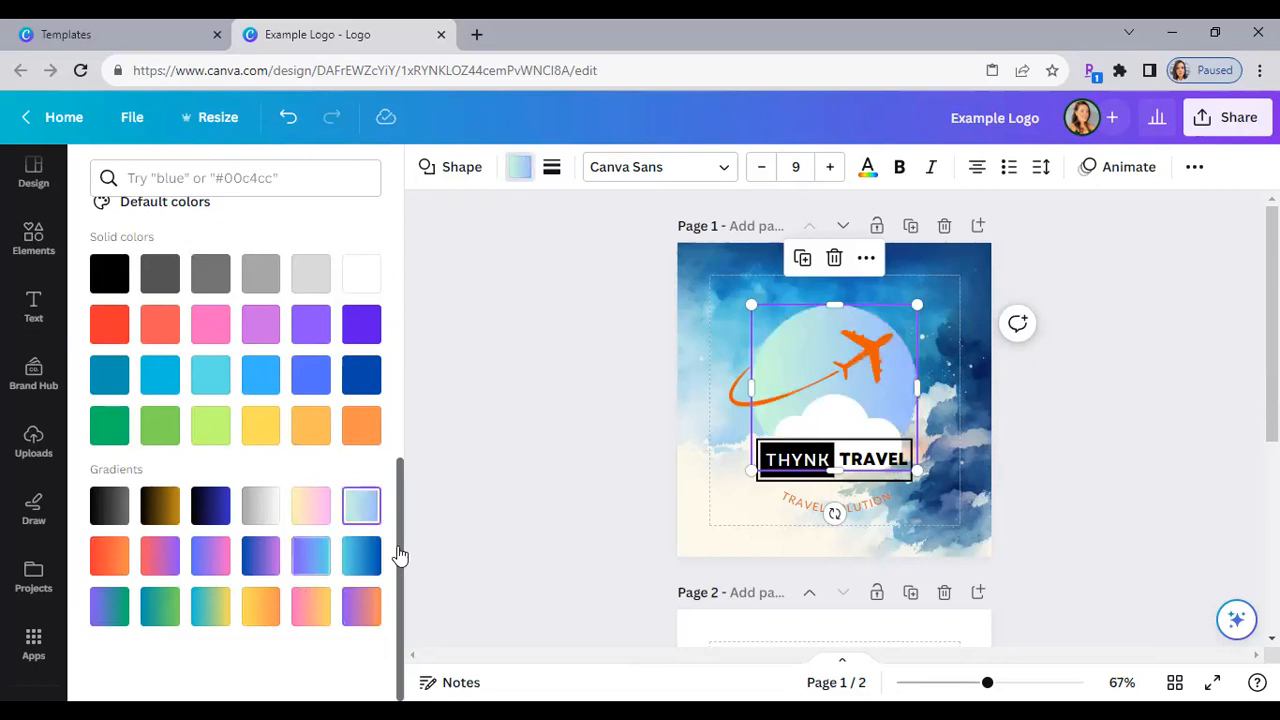
pyautogui.click(260, 605)
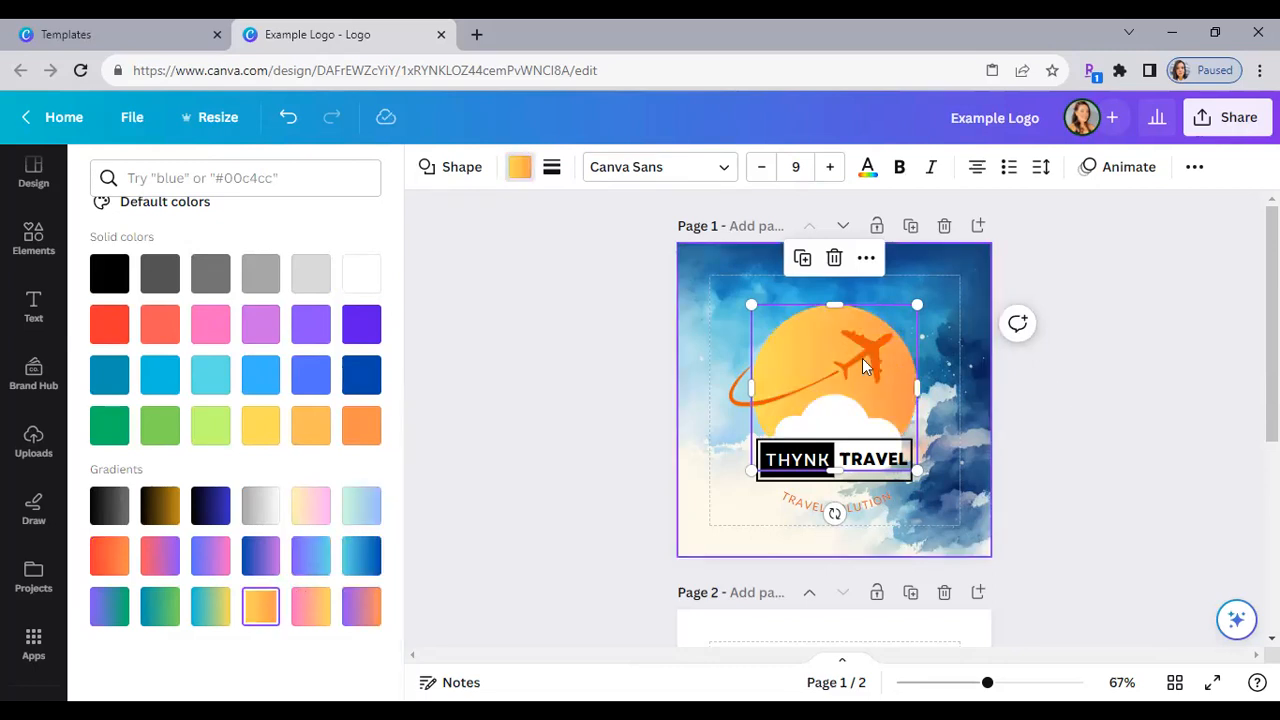
# - Try the airplane graphic in black, and recolor it dark gray from the Trip Ignite brand colors
pyautogui.click(862, 359)
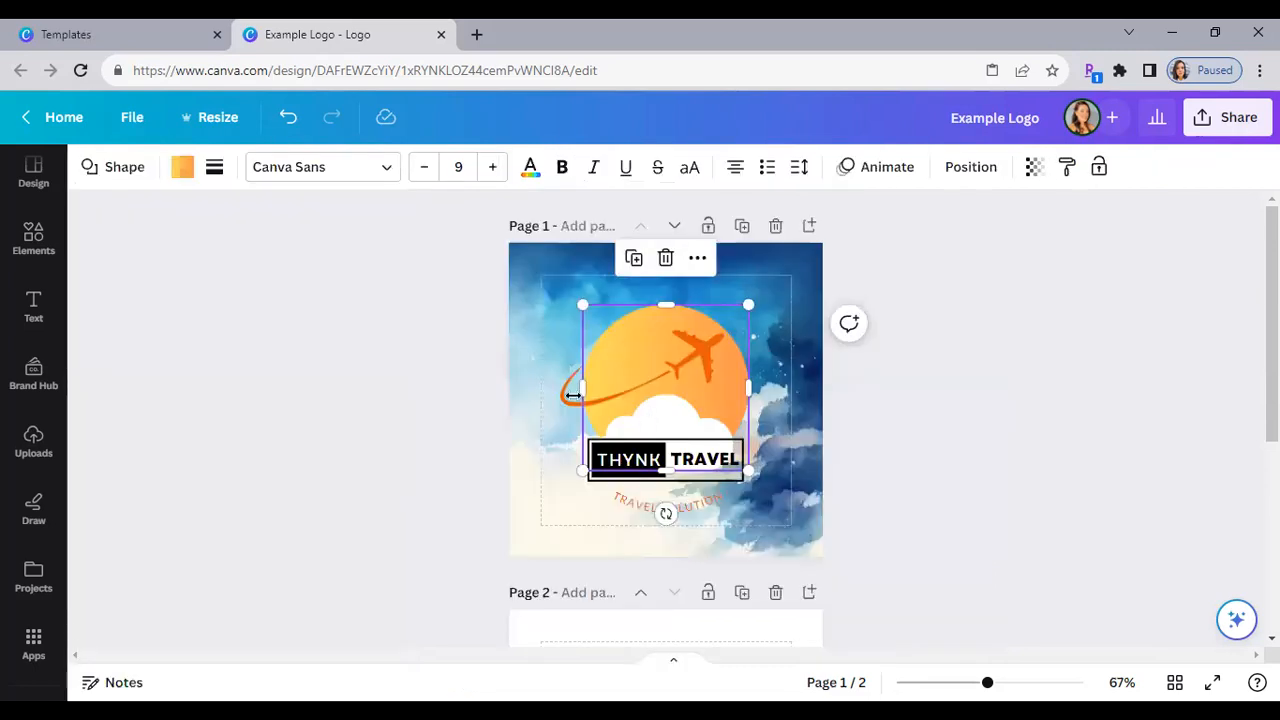
pyautogui.click(697, 366)
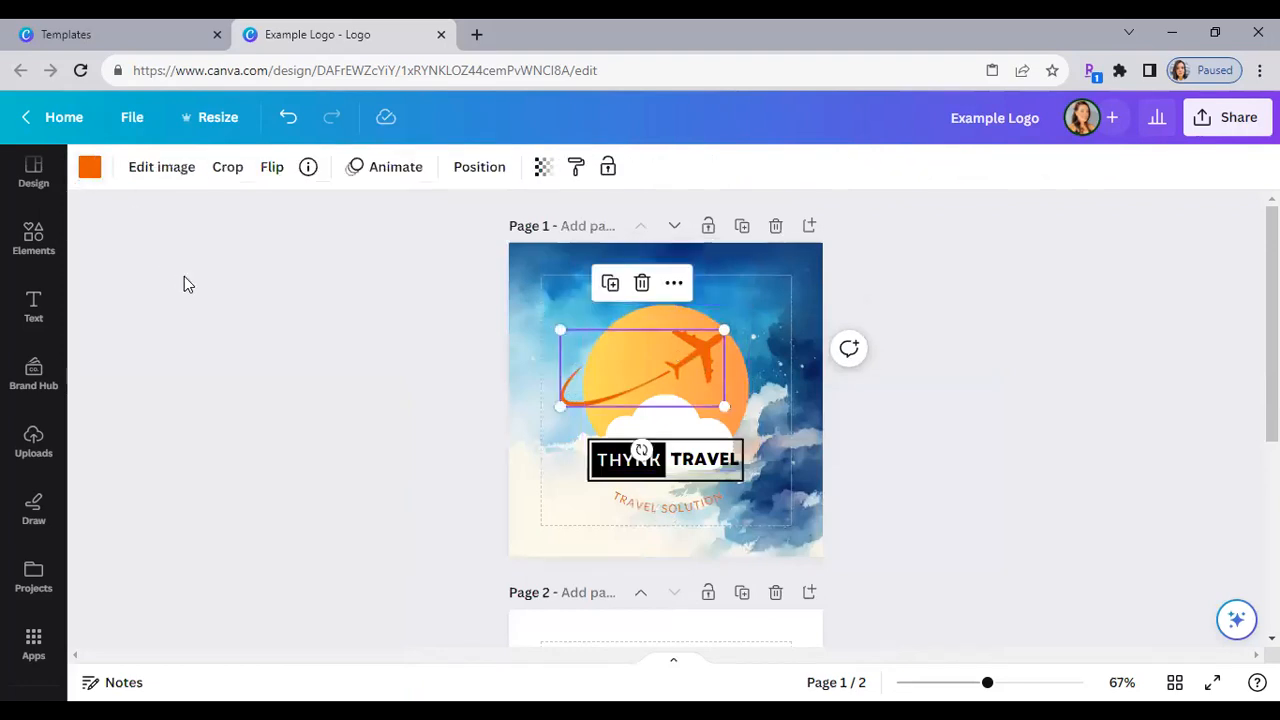
pyautogui.click(89, 166)
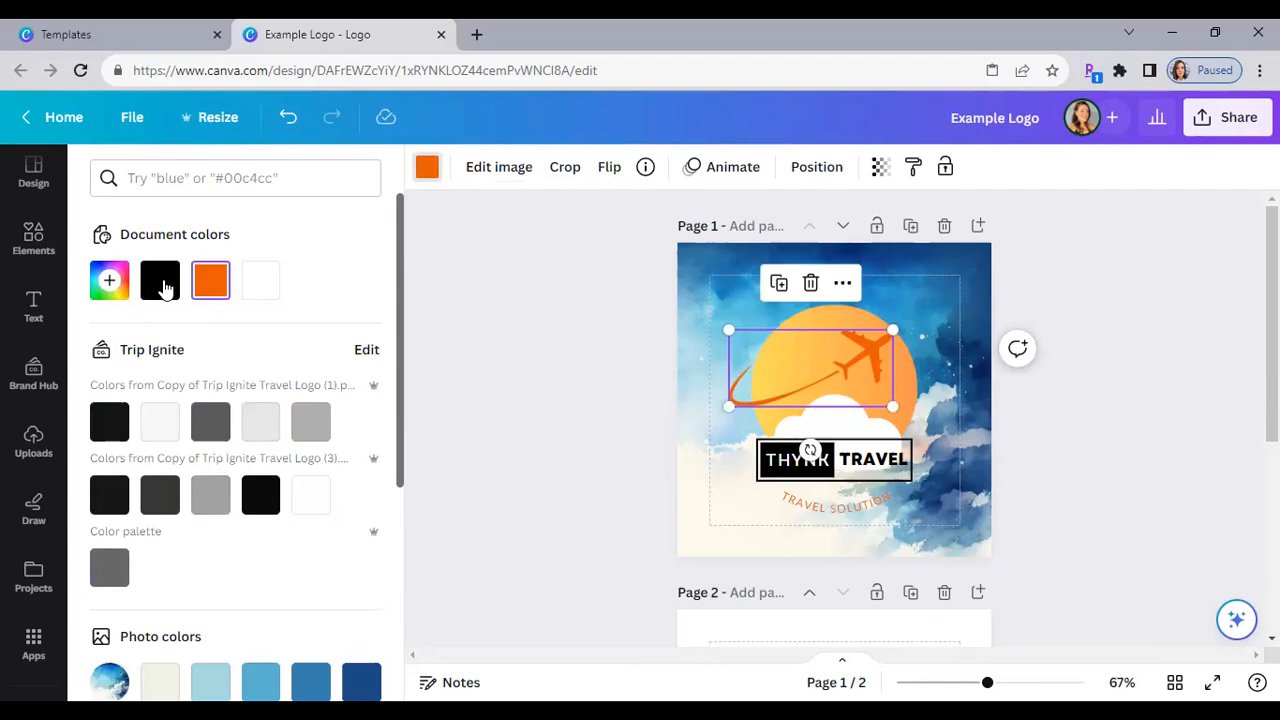
pyautogui.click(162, 282)
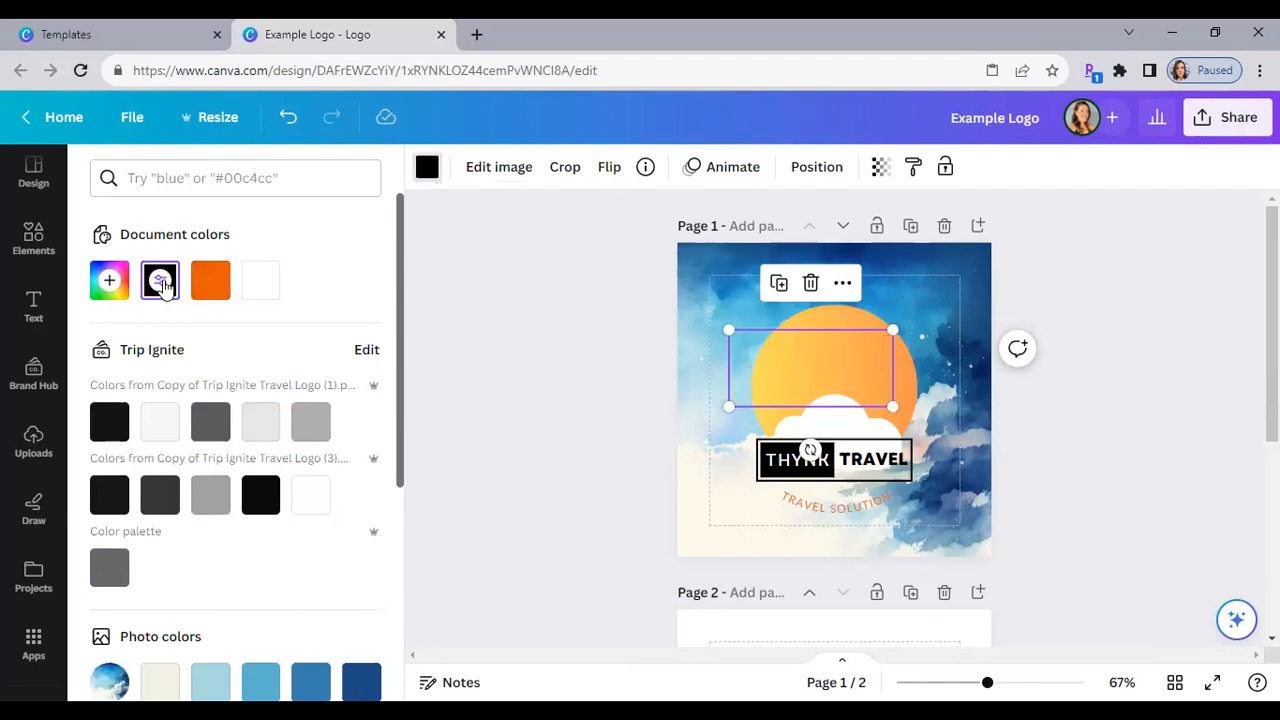
pyautogui.click(222, 427)
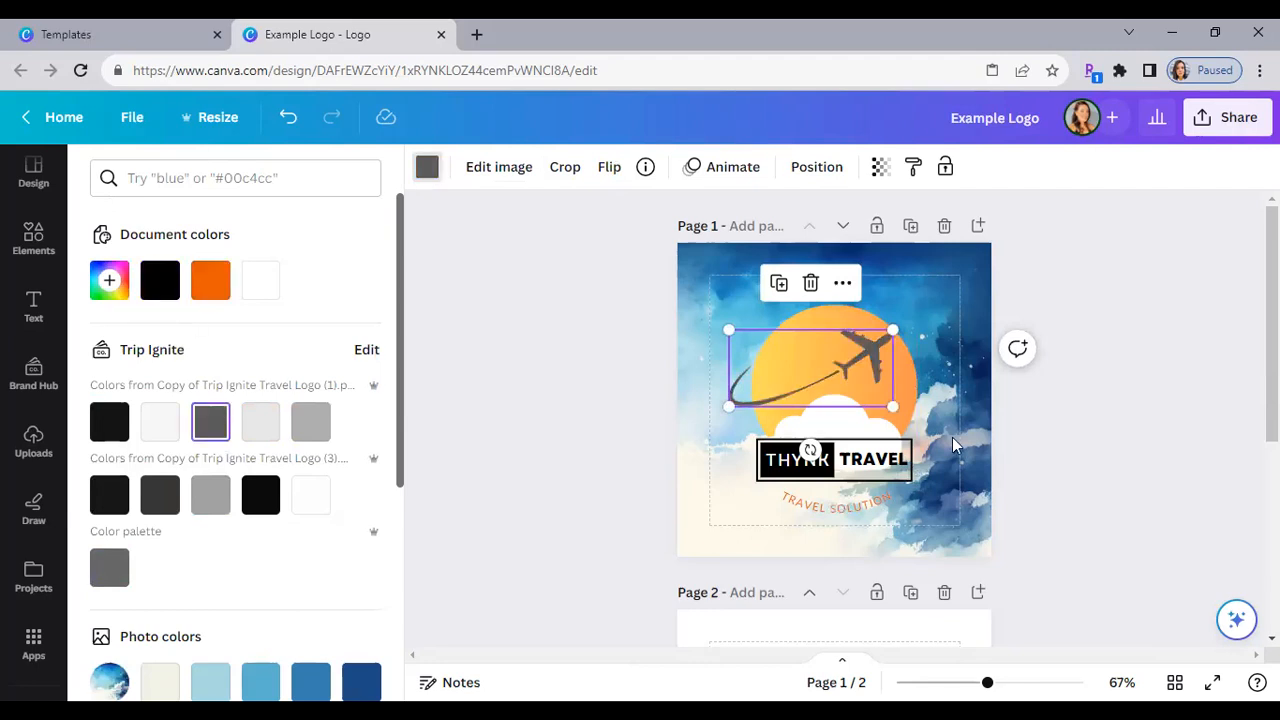
pyautogui.click(1104, 525)
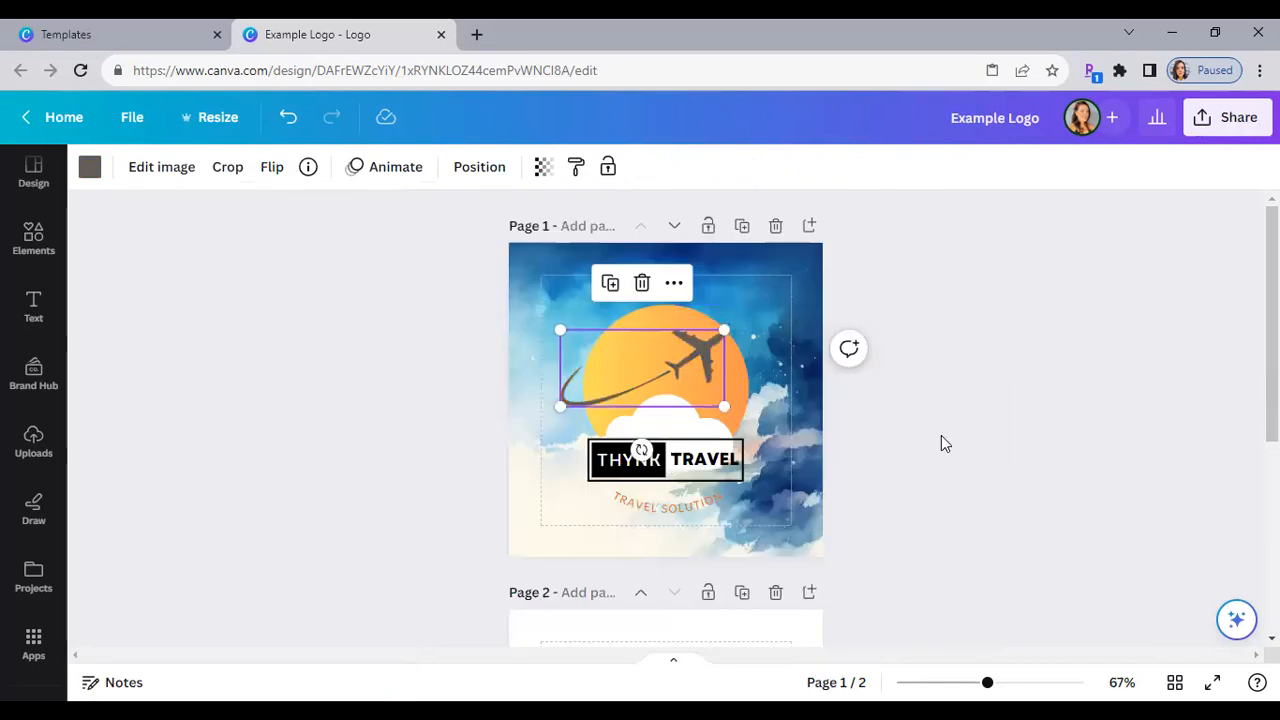
pyautogui.click(941, 435)
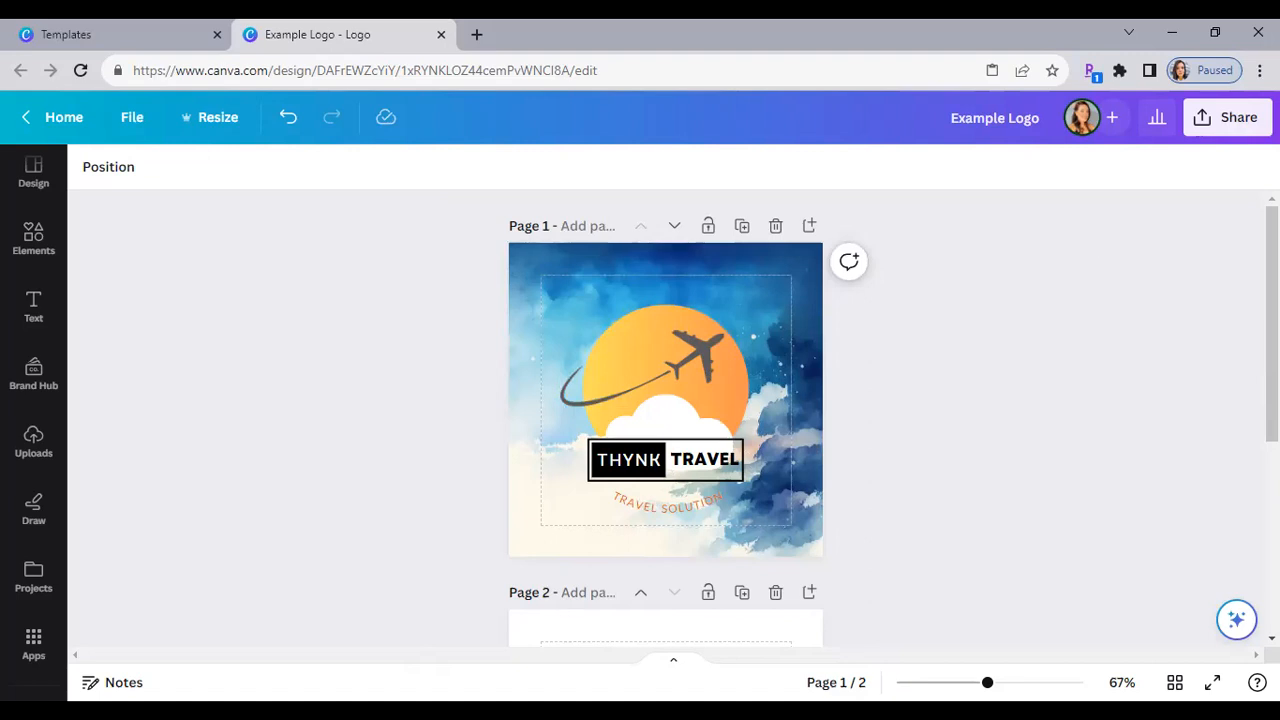
# - Delete page 2 containing the Light Studio logo from the design
pyautogui.scroll(-2, 690, 494)
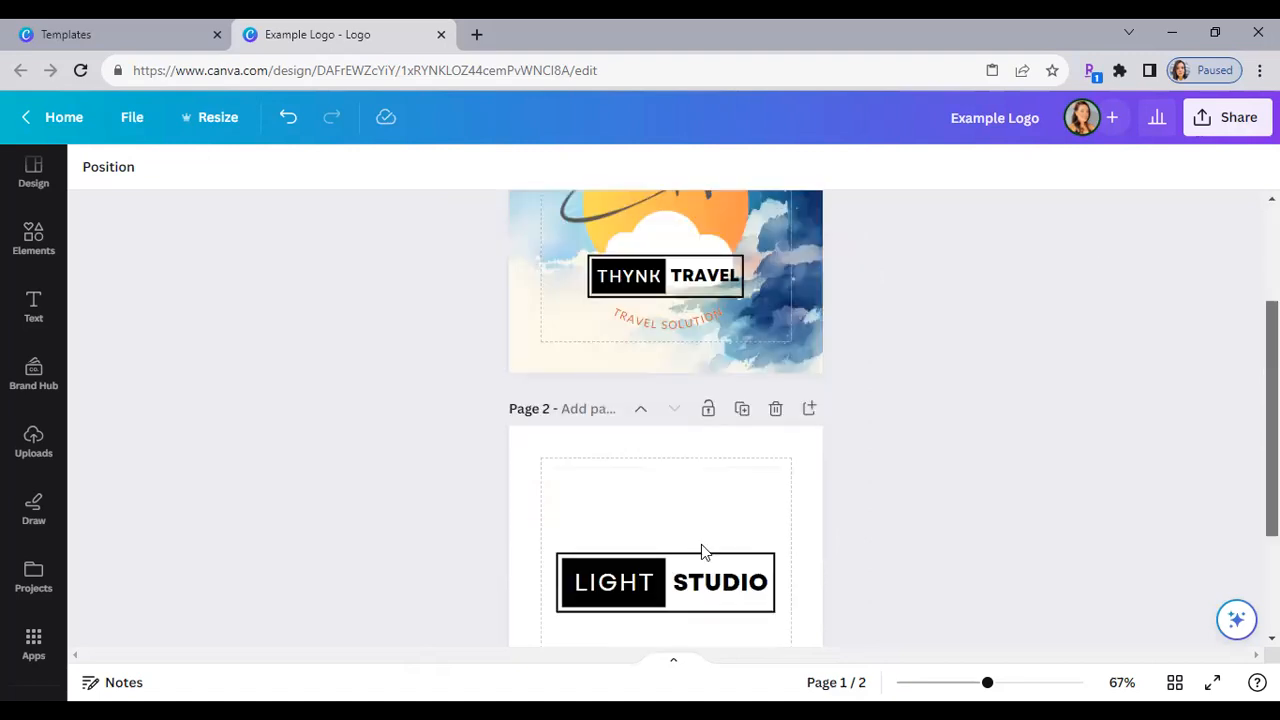
pyautogui.scroll(-1, 705, 570)
pyautogui.click(715, 398)
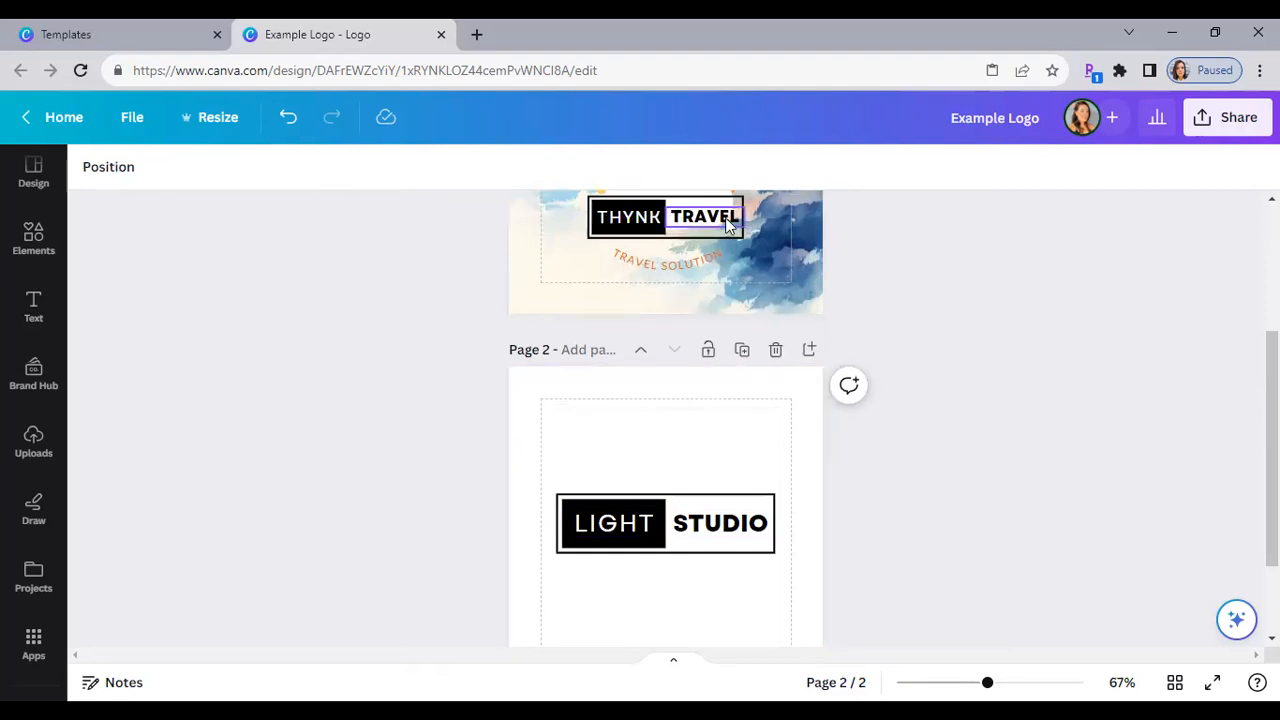
pyautogui.click(773, 352)
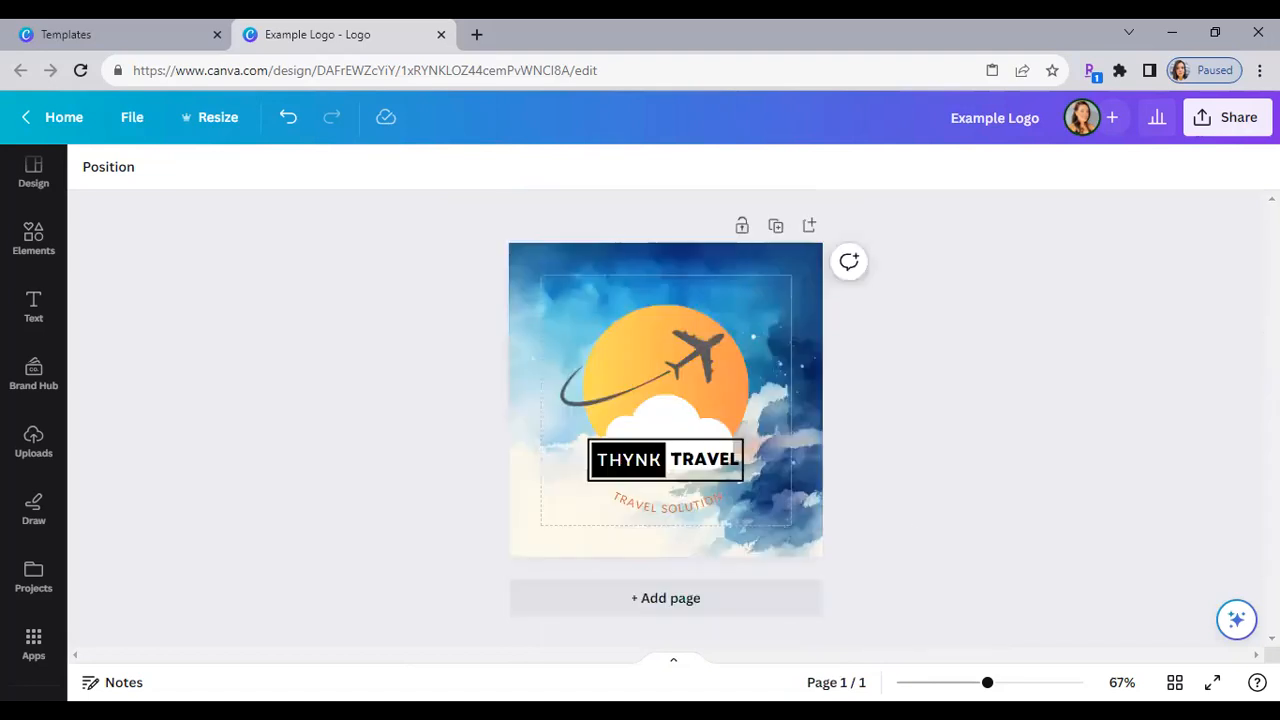
# - Download the travel logo design as a PNG file, and return from the image viewer to the Canva editor
pyautogui.click(1230, 127)
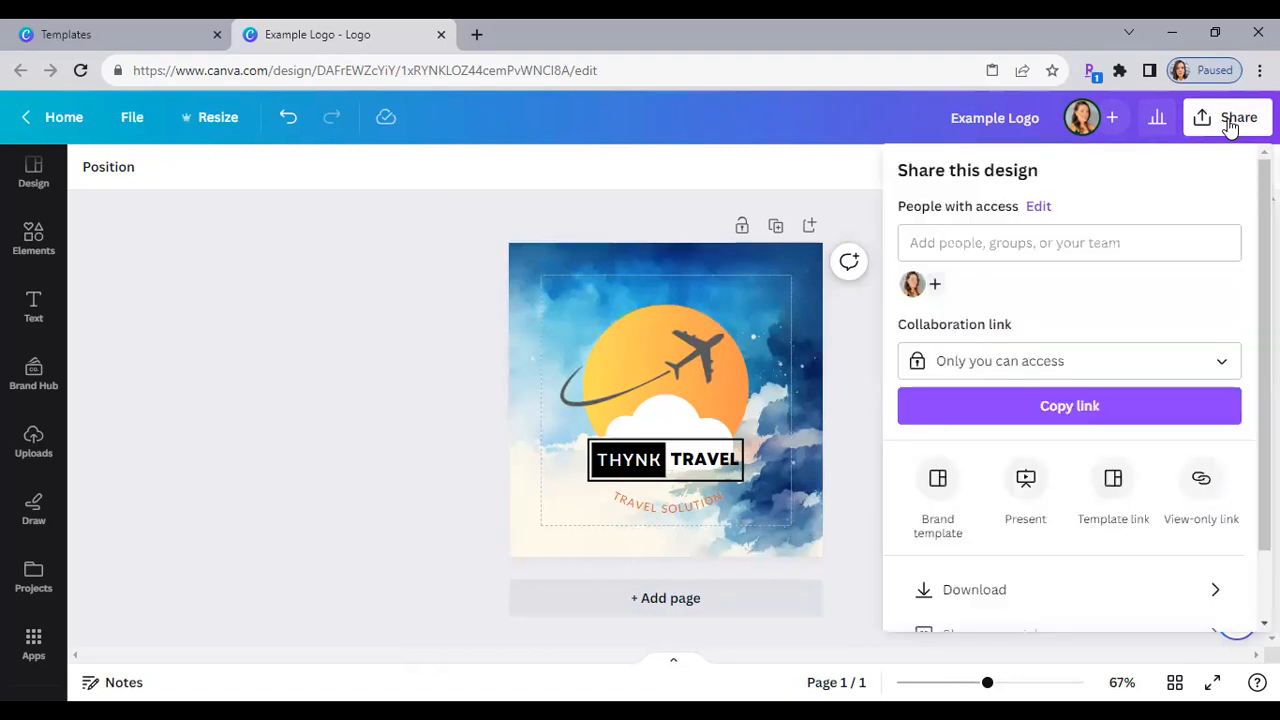
pyautogui.click(1011, 592)
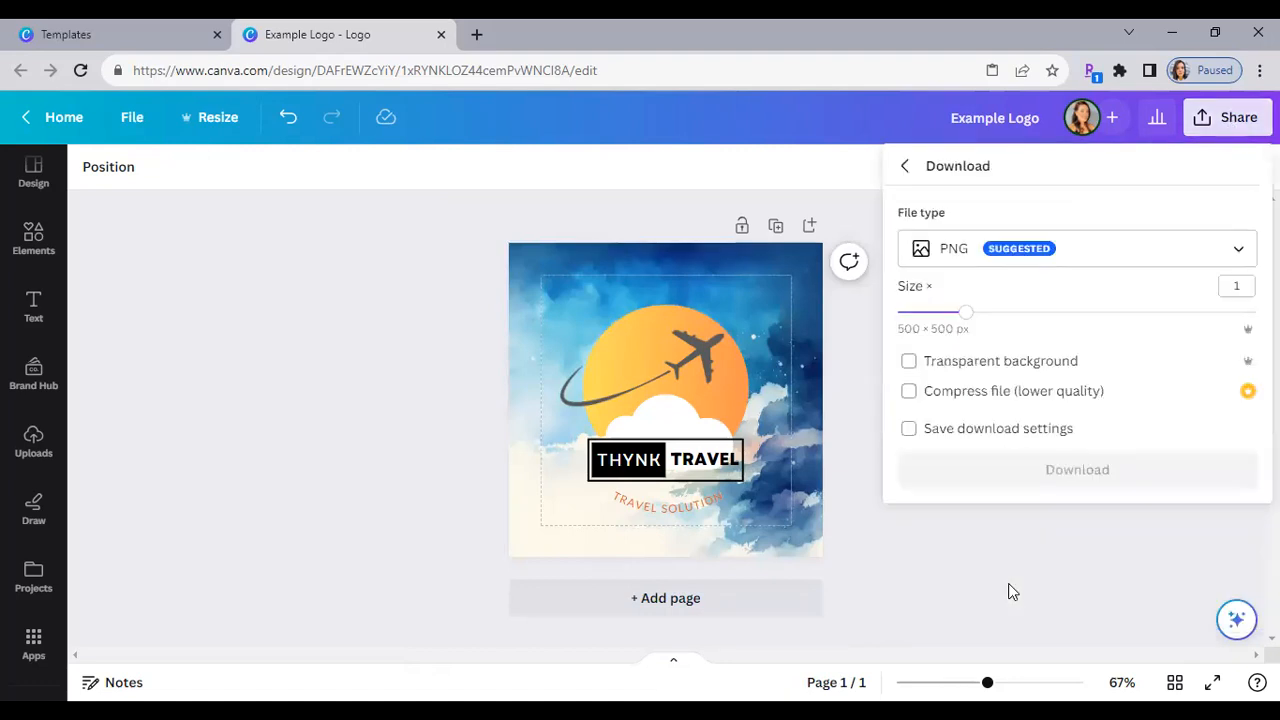
pyautogui.click(1243, 250)
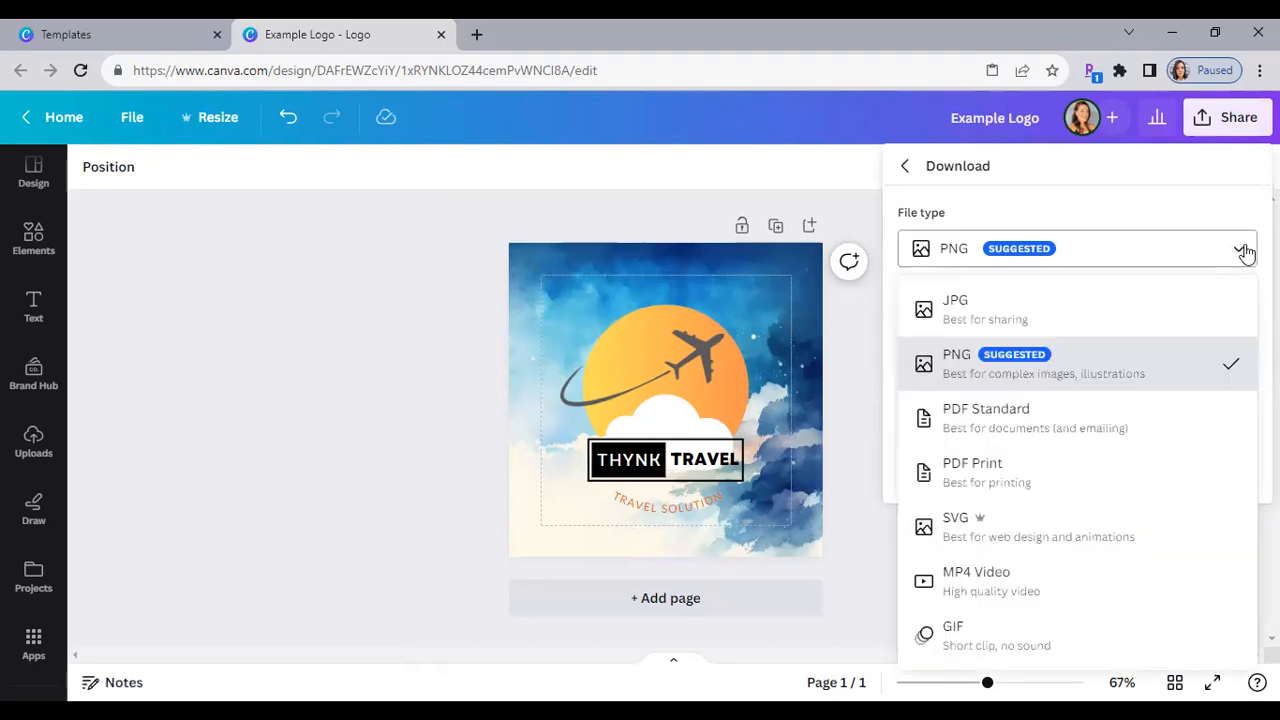
pyautogui.click(1104, 274)
pyautogui.click(1152, 250)
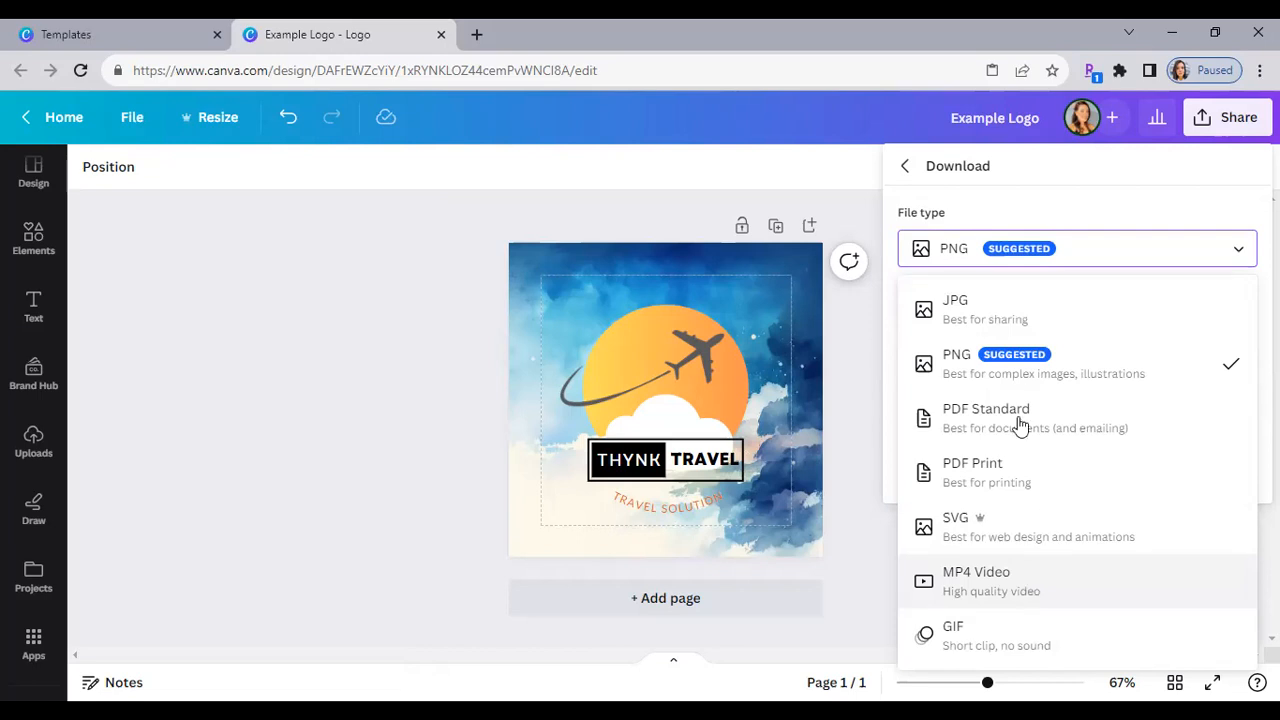
pyautogui.click(1024, 367)
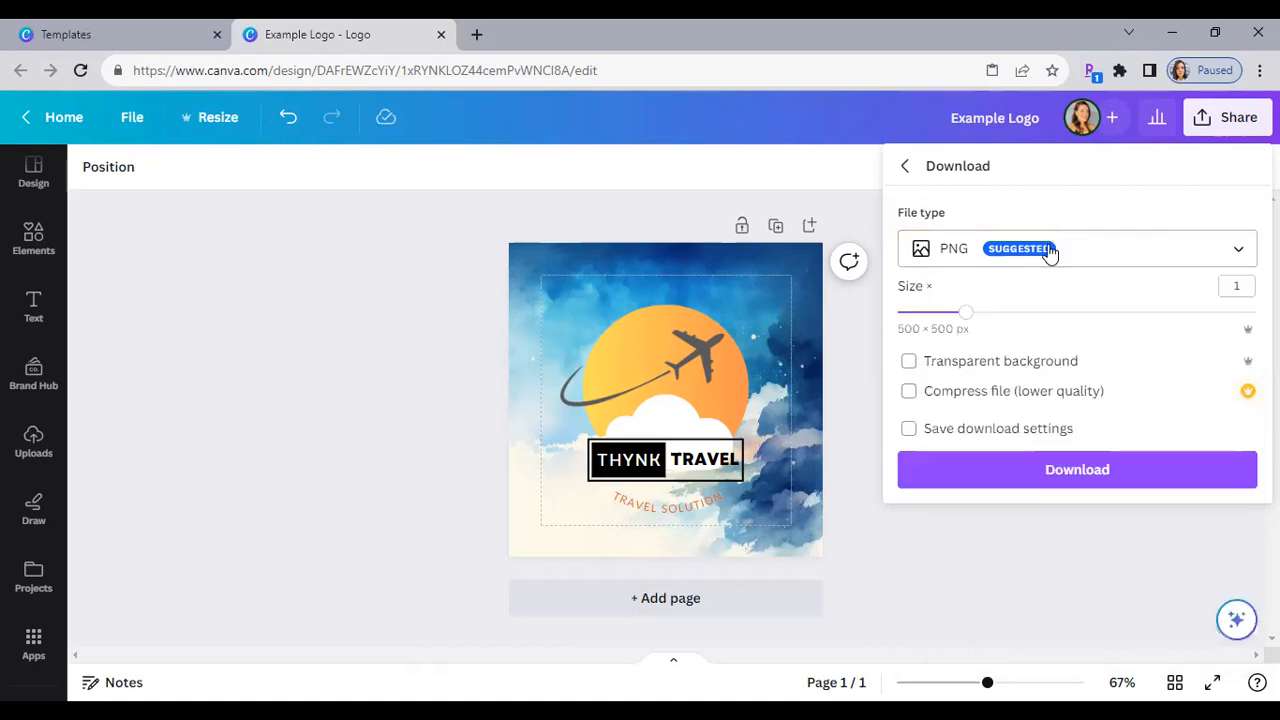
pyautogui.click(1100, 479)
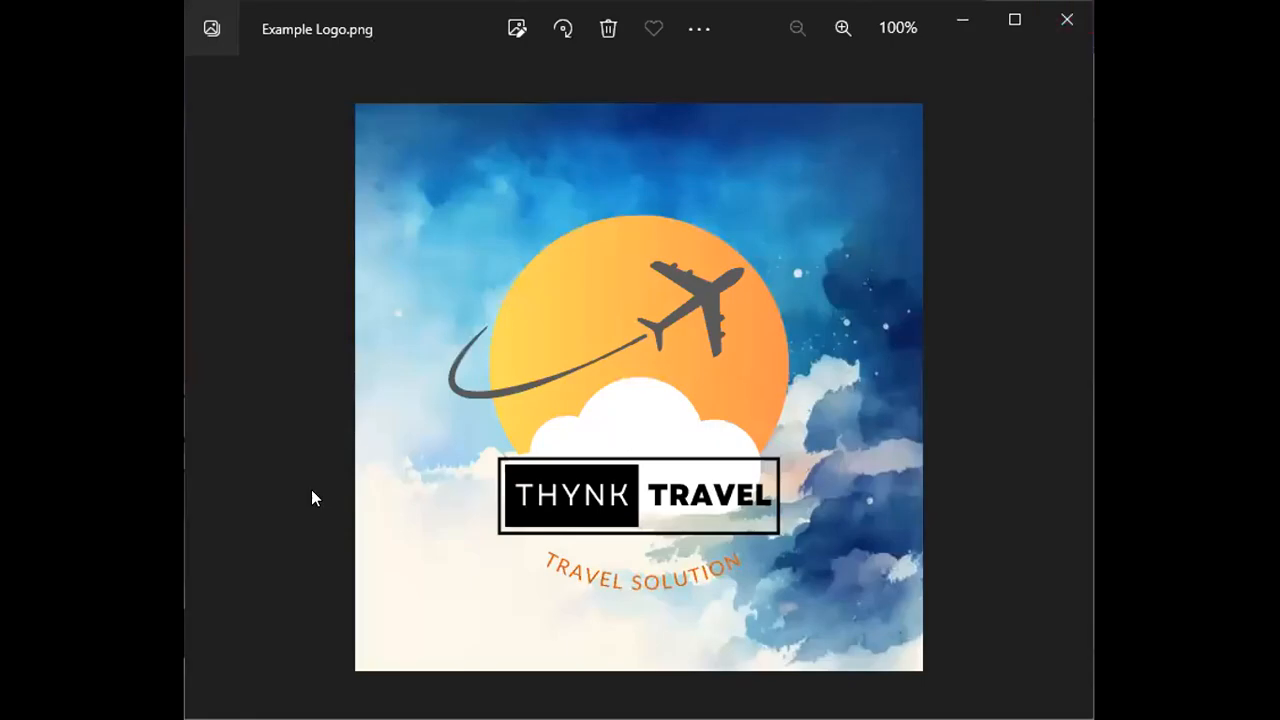
pyautogui.hotkey('alt', 'Tab')
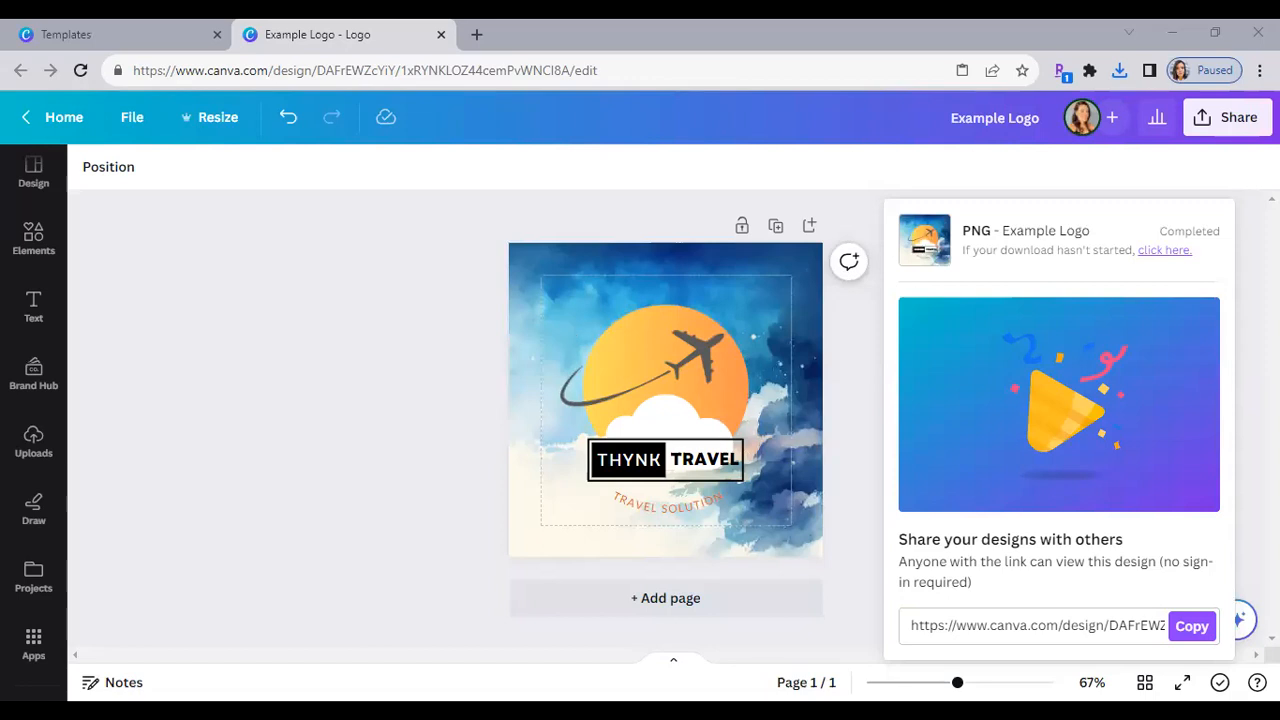
pyautogui.press('Escape')
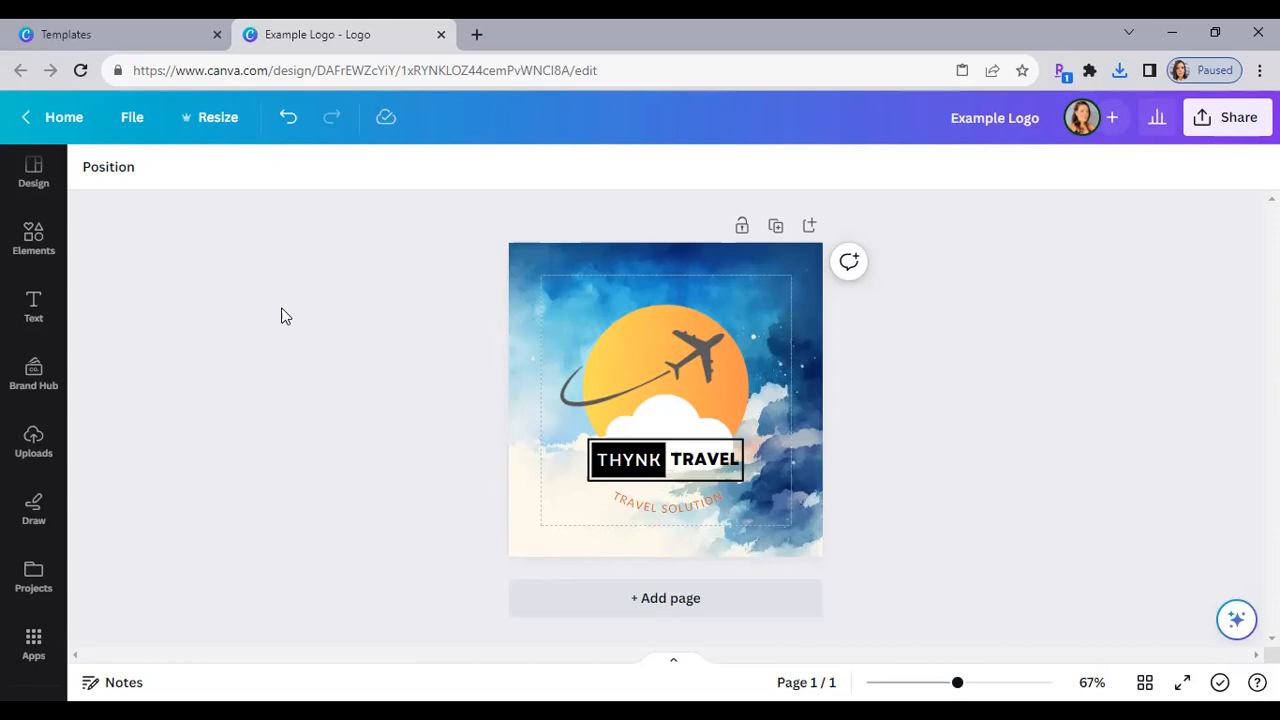
# - Close the travel logo template preview in the other browser tab and go to the Canva home page
pyautogui.click(112, 28)
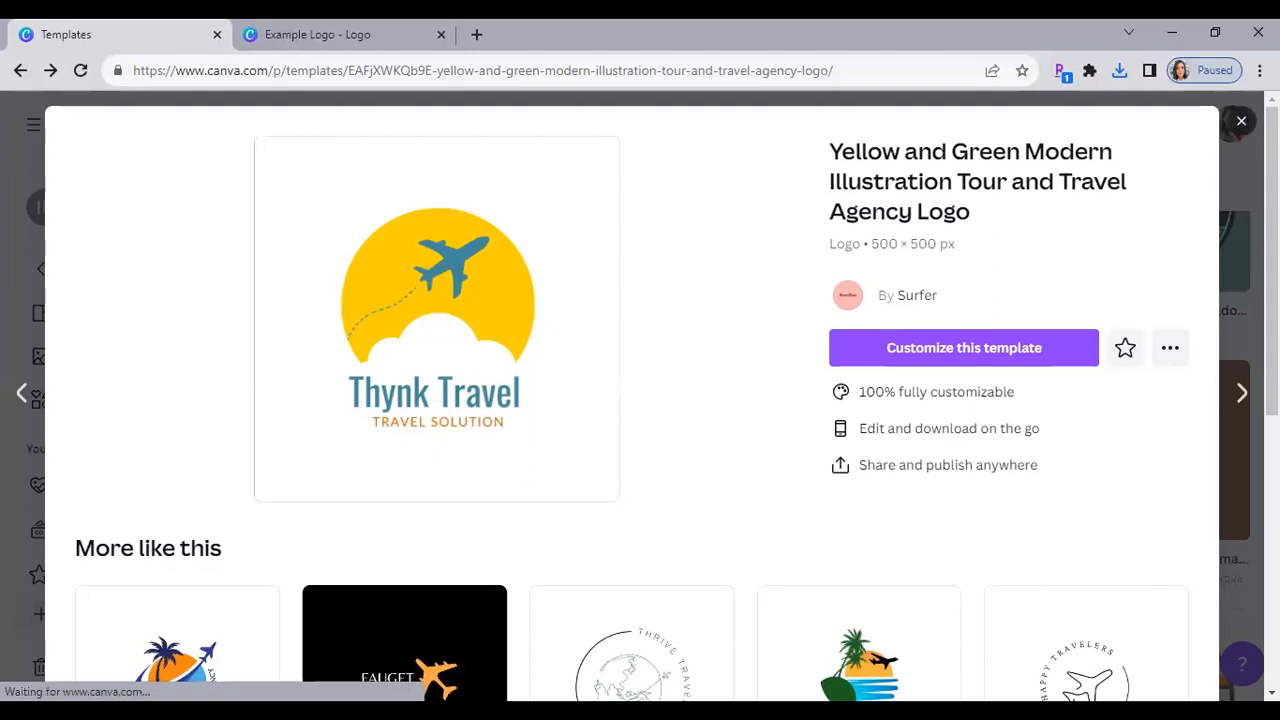
pyautogui.click(1241, 121)
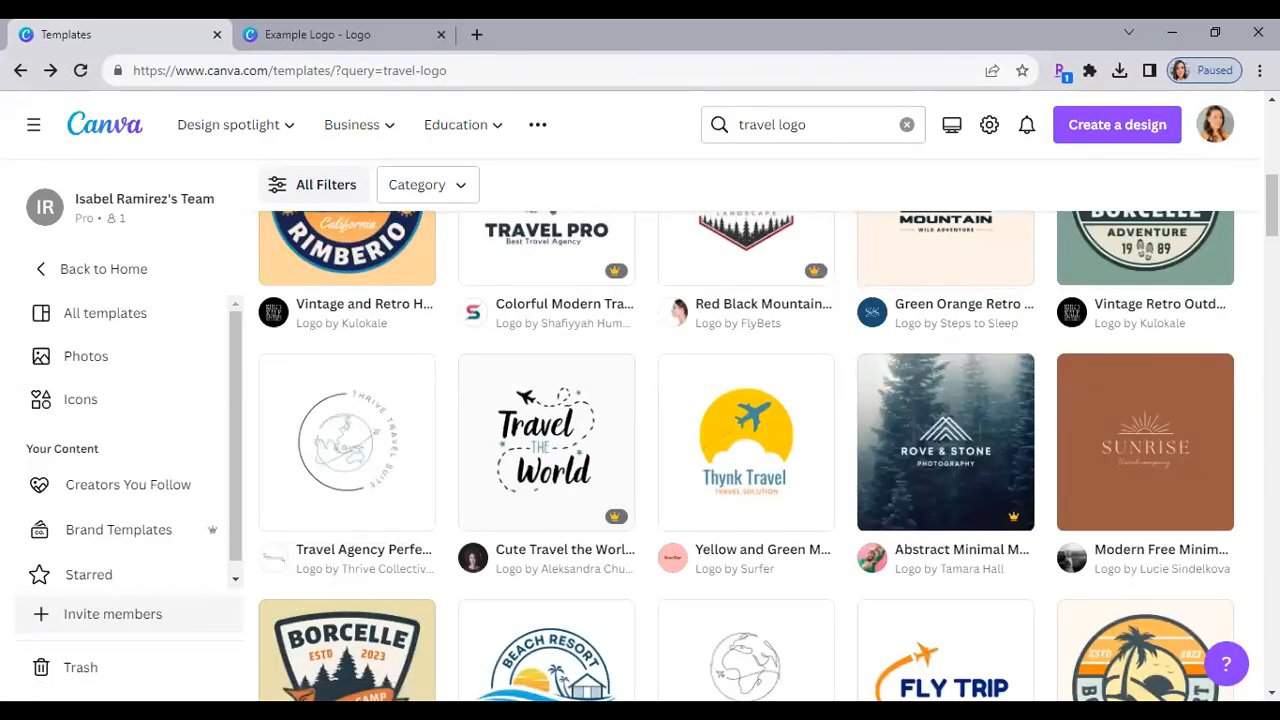
pyautogui.scroll(8, 331, 246)
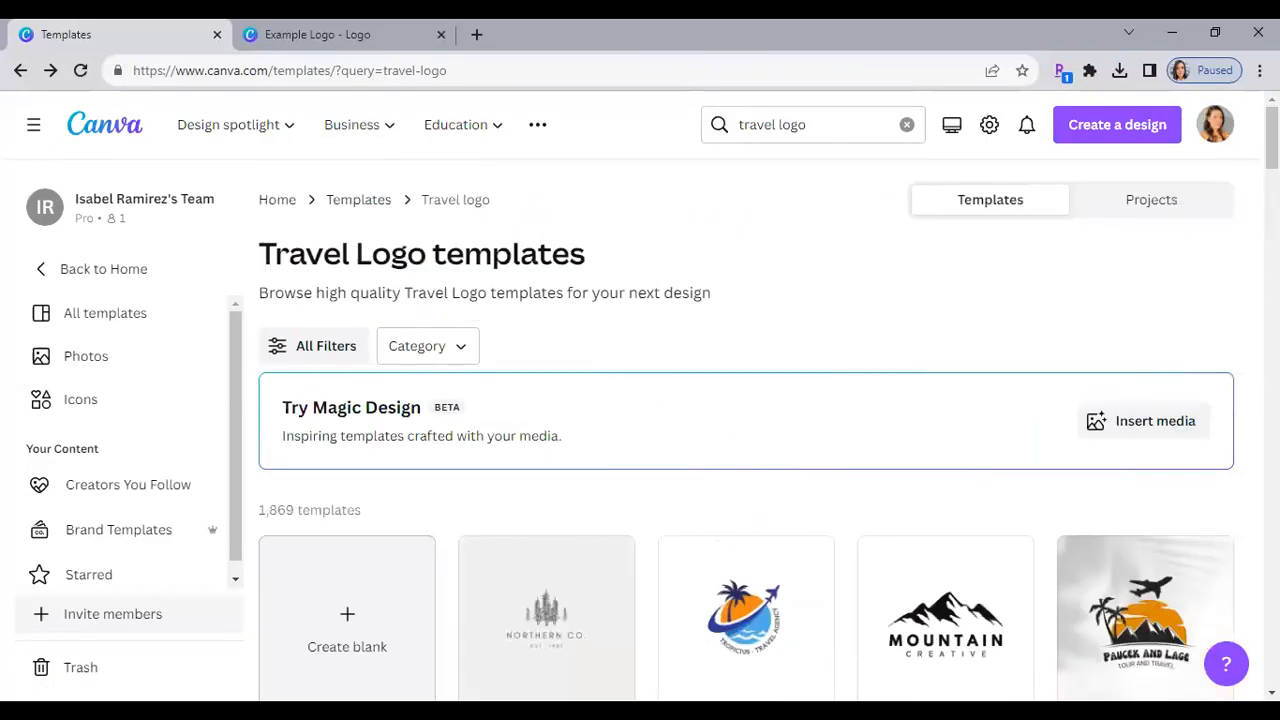
pyautogui.click(89, 127)
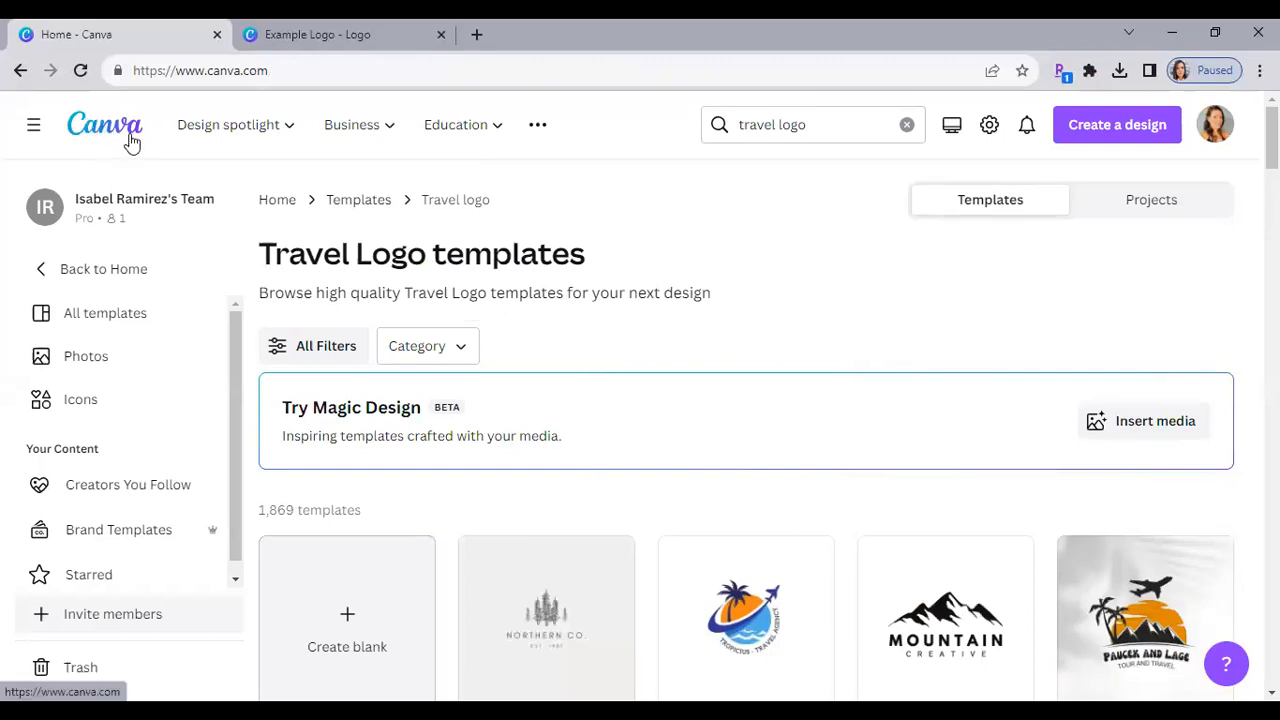
pyautogui.click(101, 130)
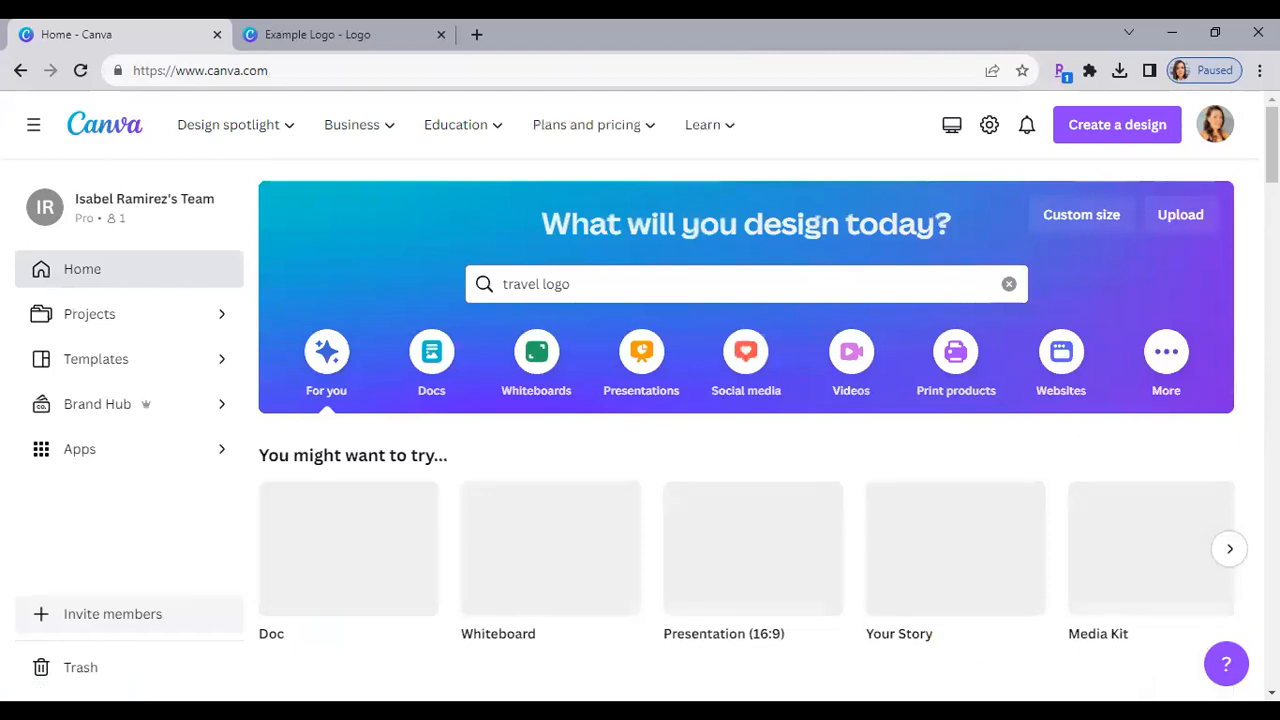
# - Create a blank Facebook Post (Landscape) design from the social media formats
pyautogui.scroll(-3, 745, 400)
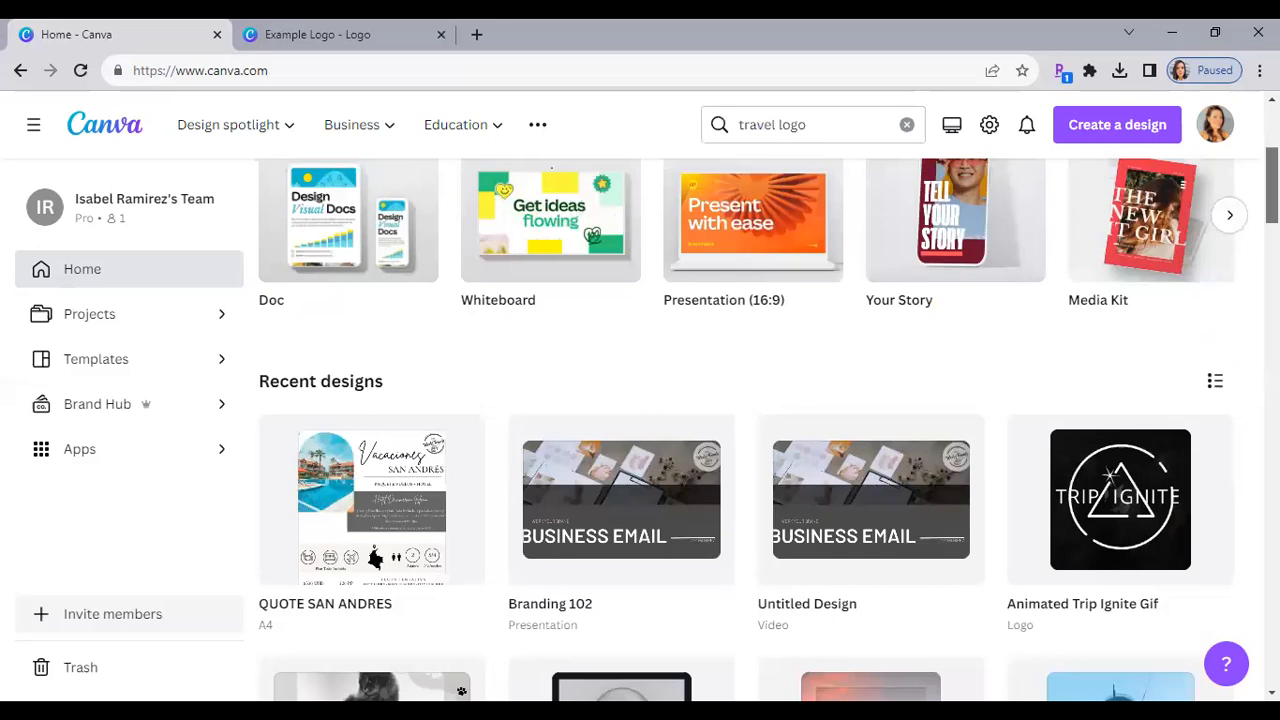
pyautogui.scroll(2, 745, 400)
pyautogui.scroll(-5, 745, 400)
pyautogui.scroll(6, 745, 400)
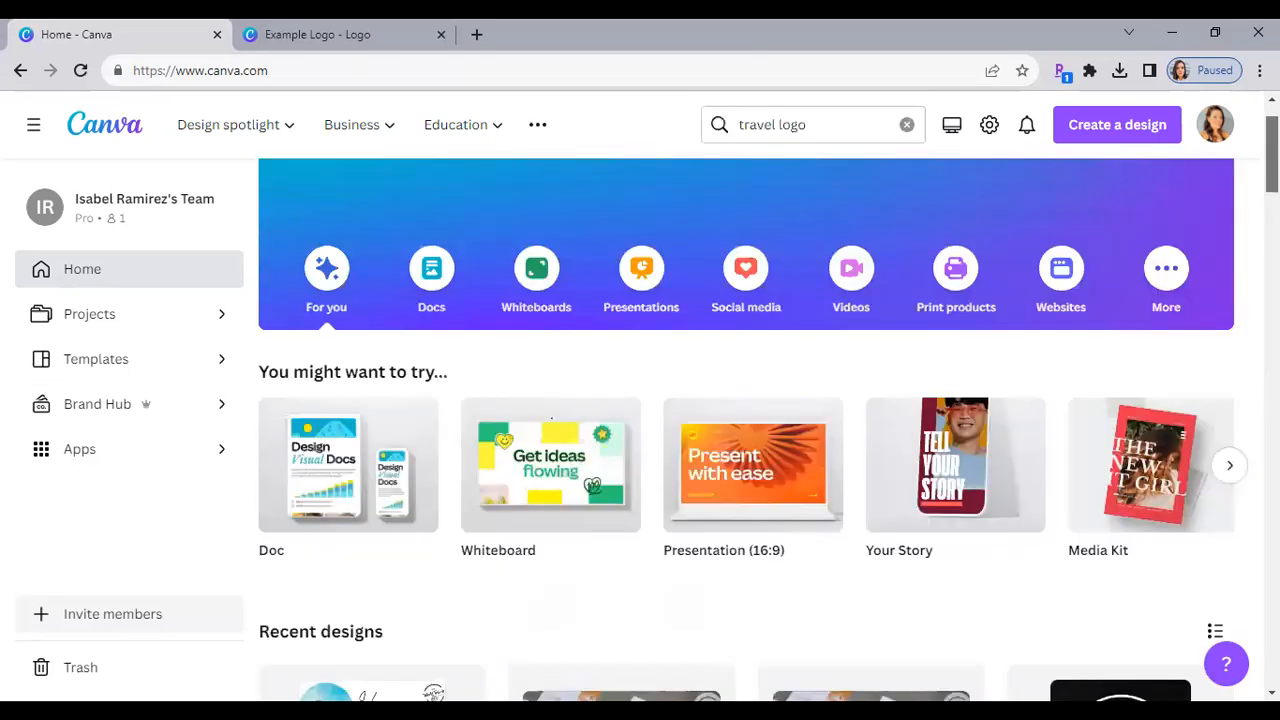
pyautogui.scroll(-1, 750, 243)
pyautogui.scroll(-1, 750, 243)
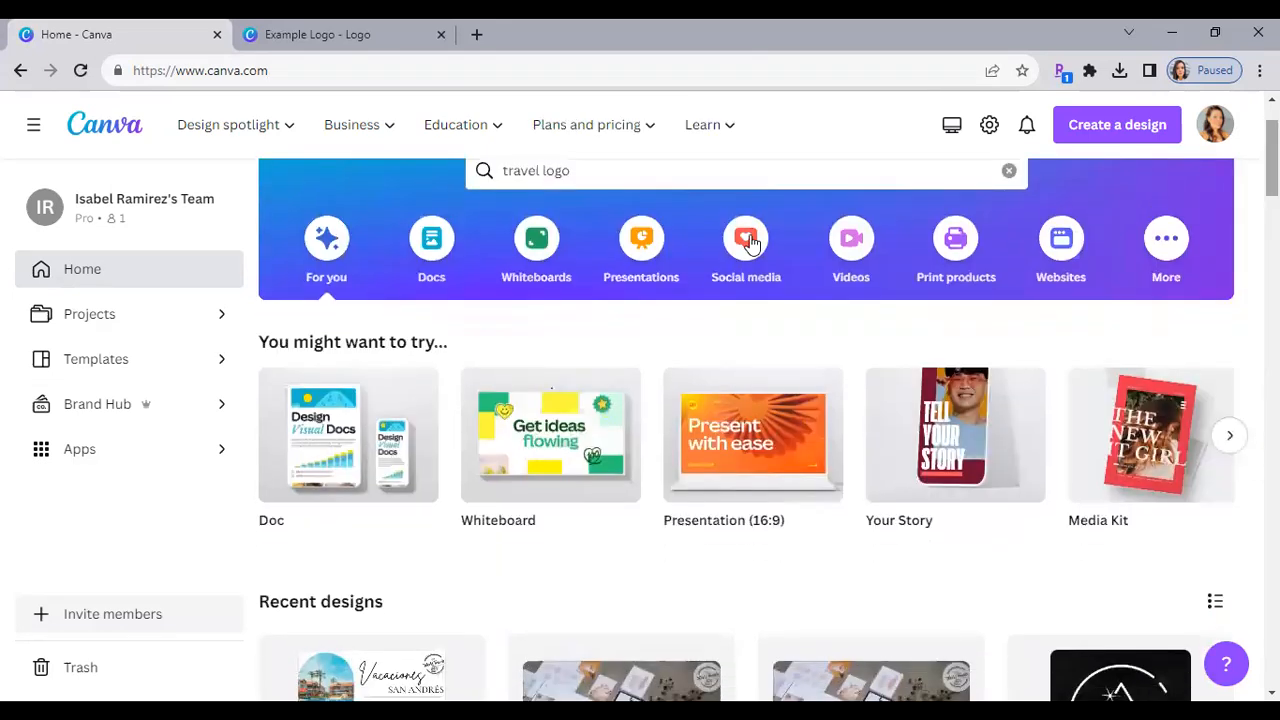
pyautogui.click(750, 243)
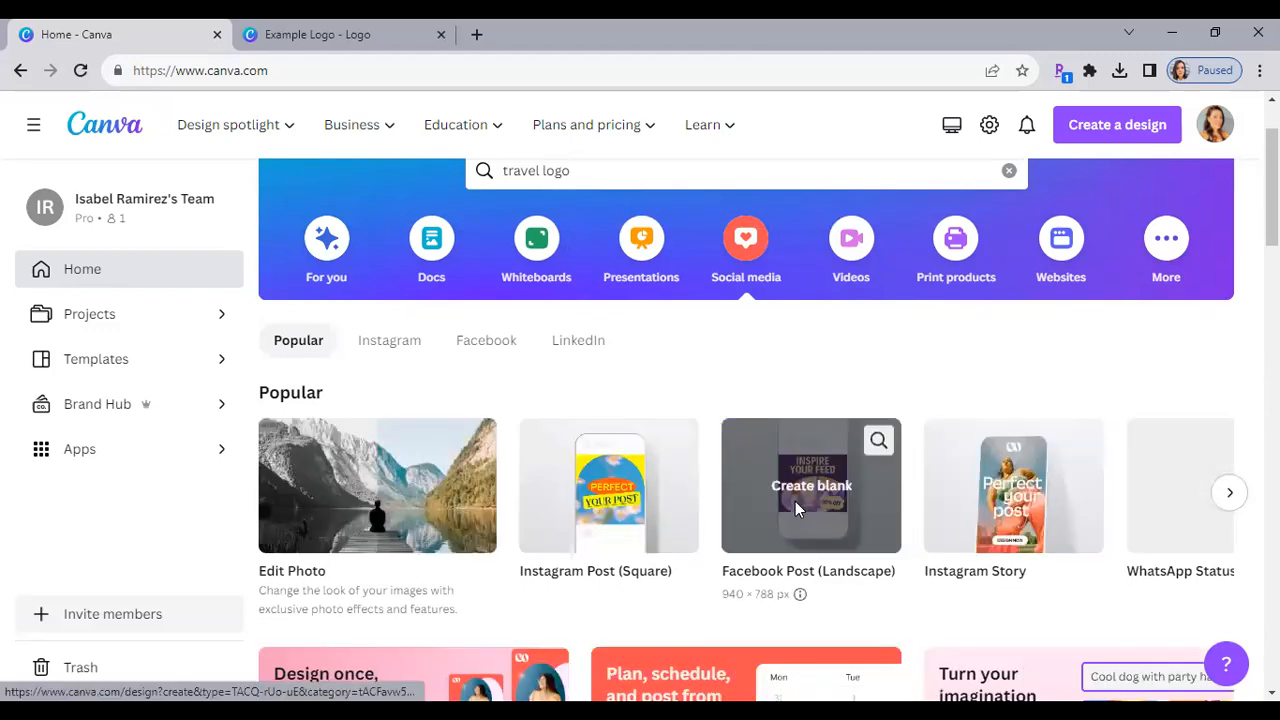
pyautogui.click(795, 505)
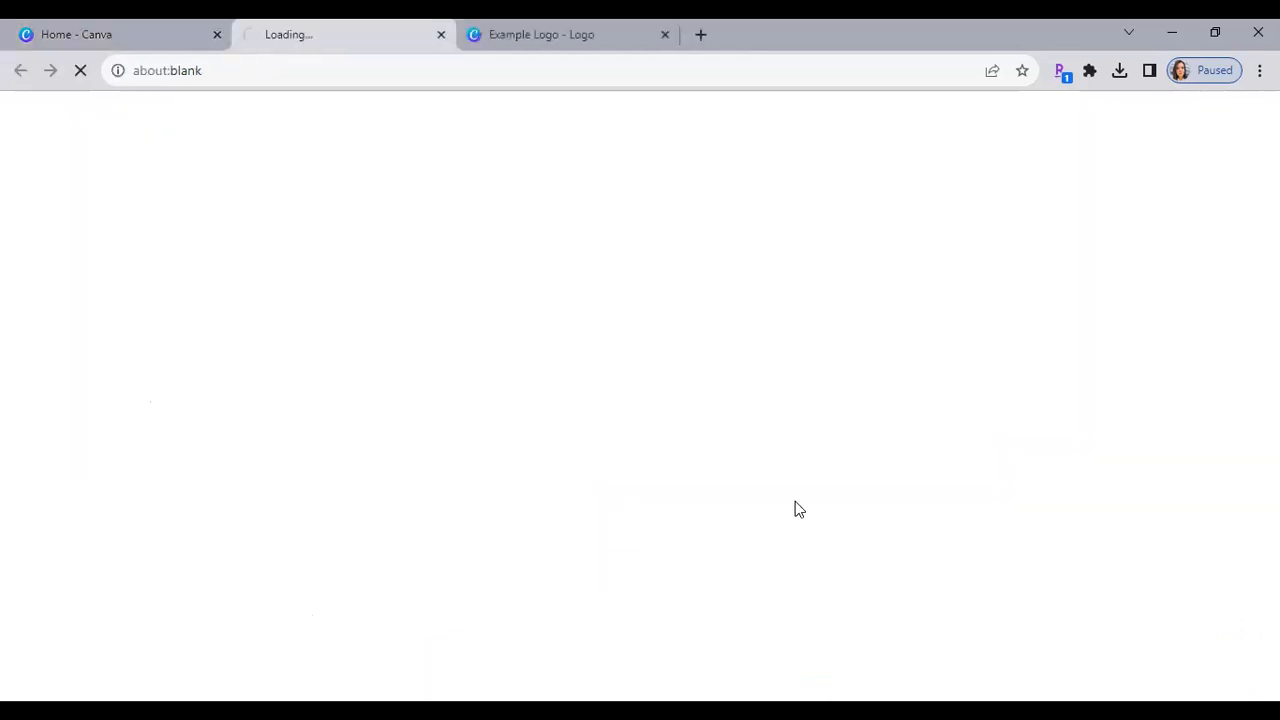
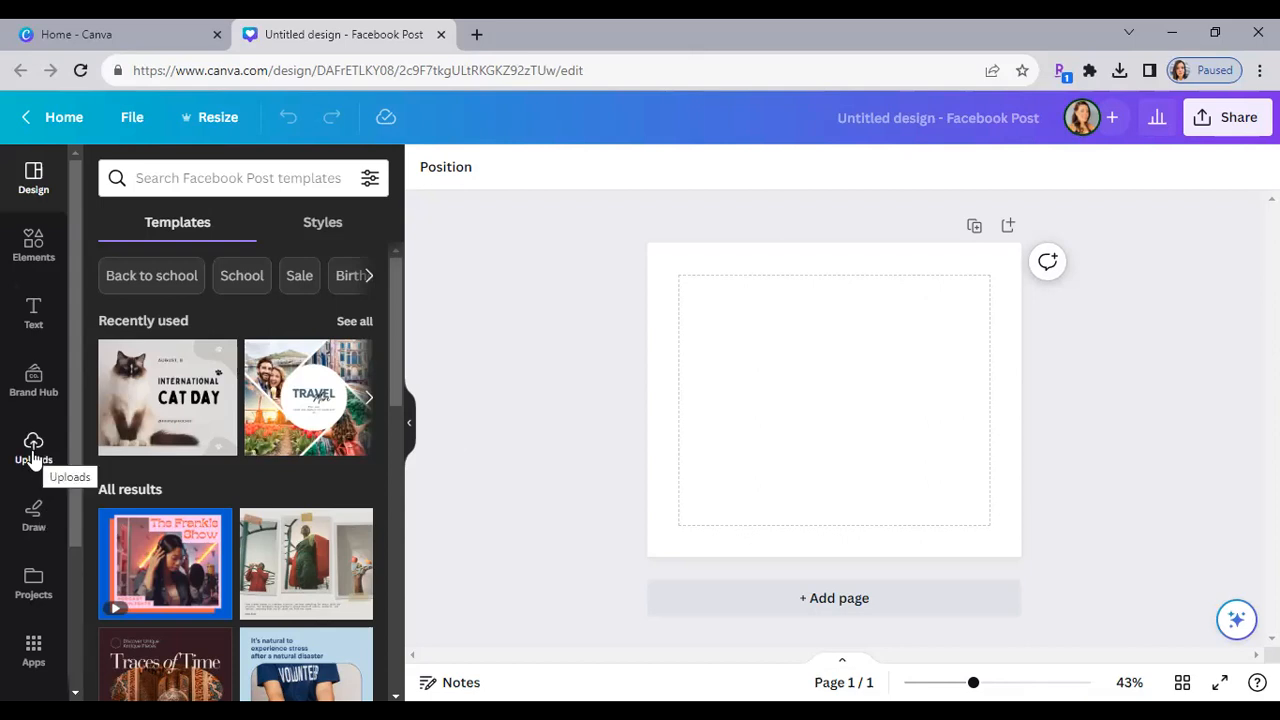
# - Upload the Example Logo PNG from the Descargas folder to the Canva uploads
pyautogui.click(32, 455)
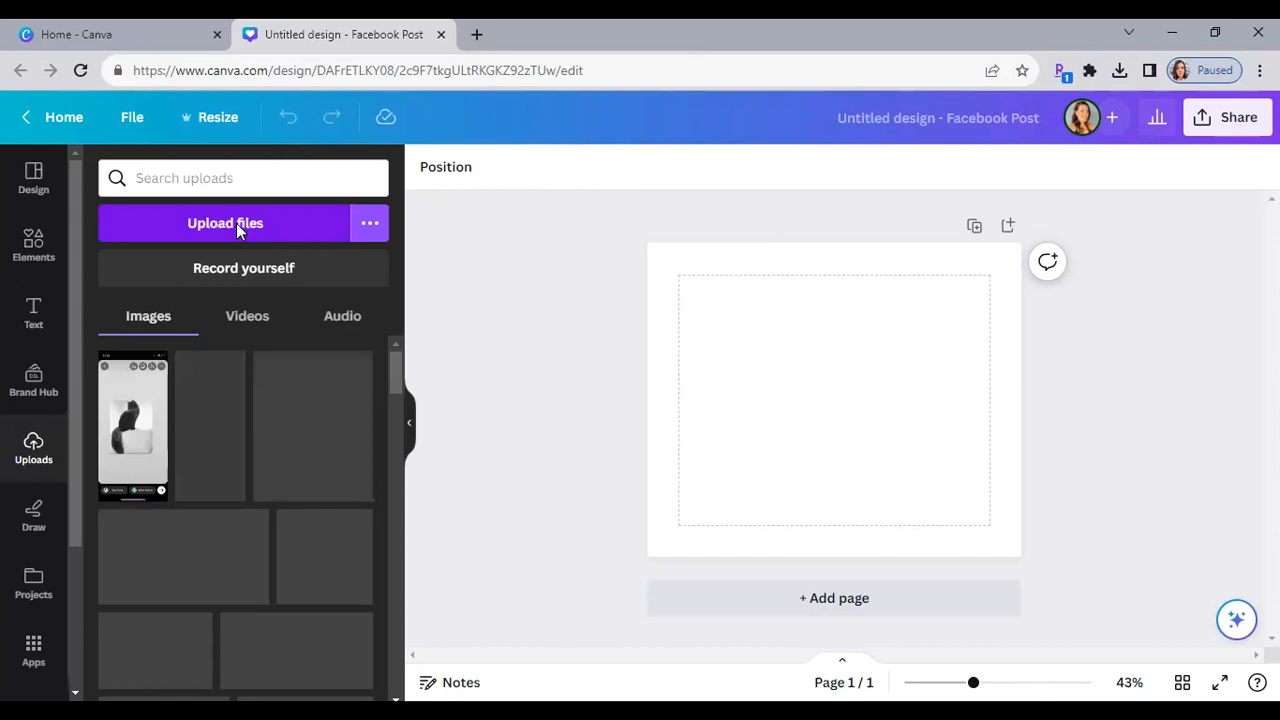
pyautogui.click(236, 223)
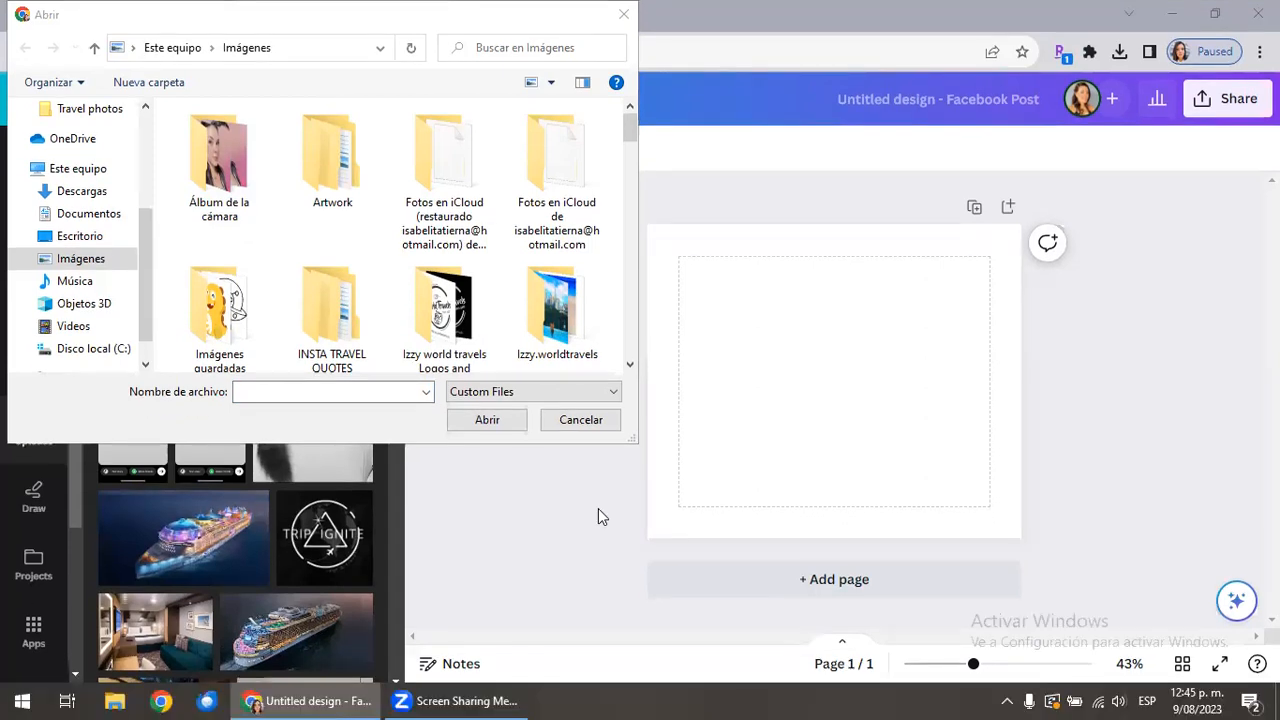
pyautogui.click(90, 192)
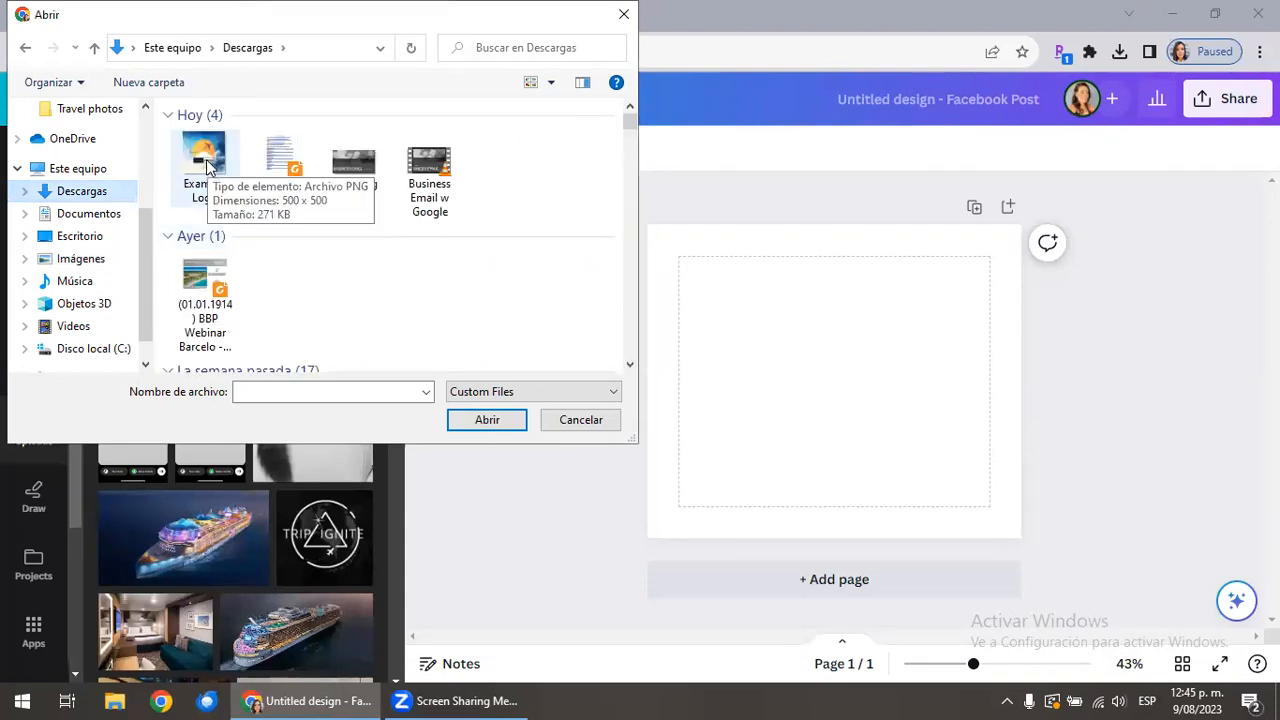
pyautogui.click(206, 165)
pyautogui.click(490, 422)
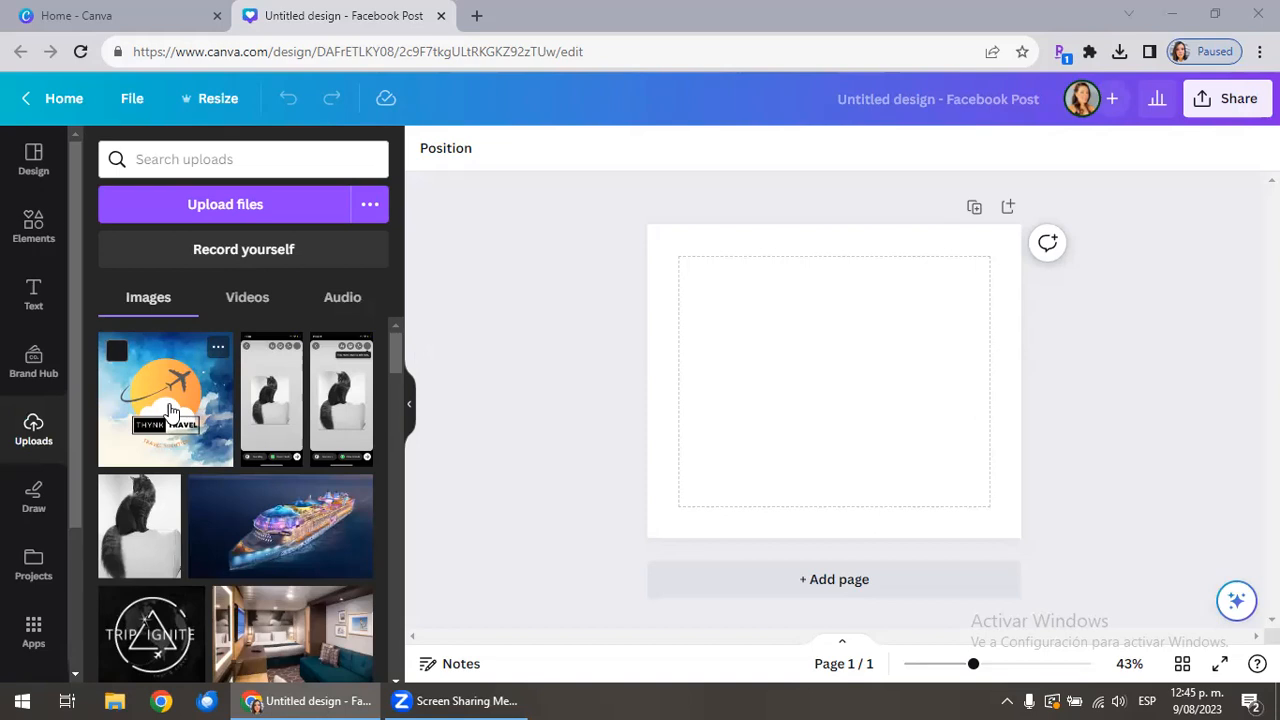
# - Apply the recently used Travel Promotion Facebook Post template to the blank page
pyautogui.click(40, 172)
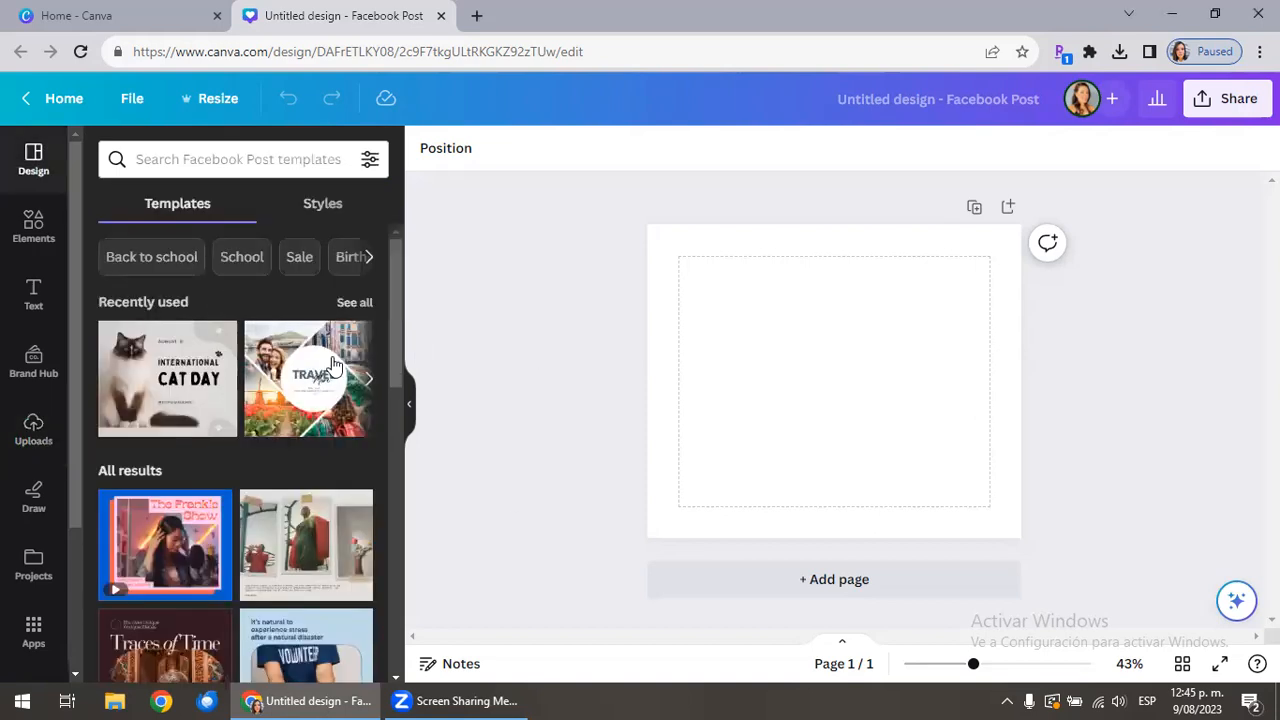
pyautogui.click(330, 365)
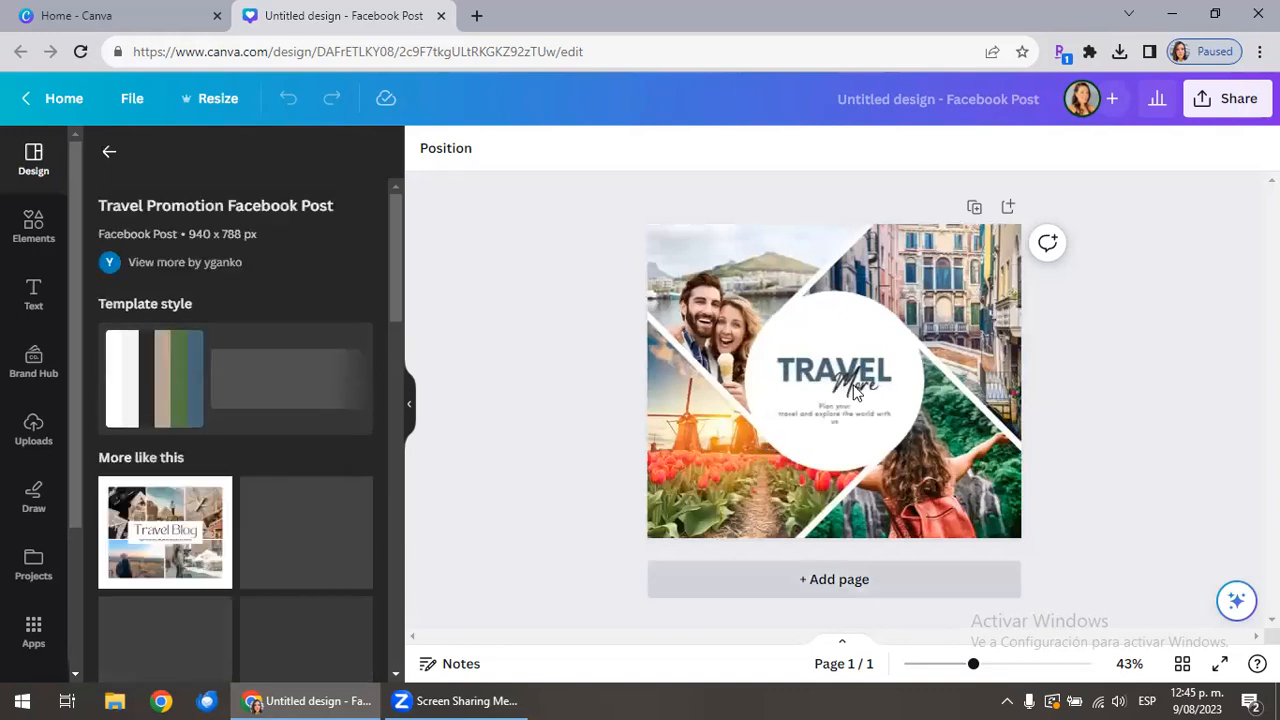
pyautogui.click(815, 468)
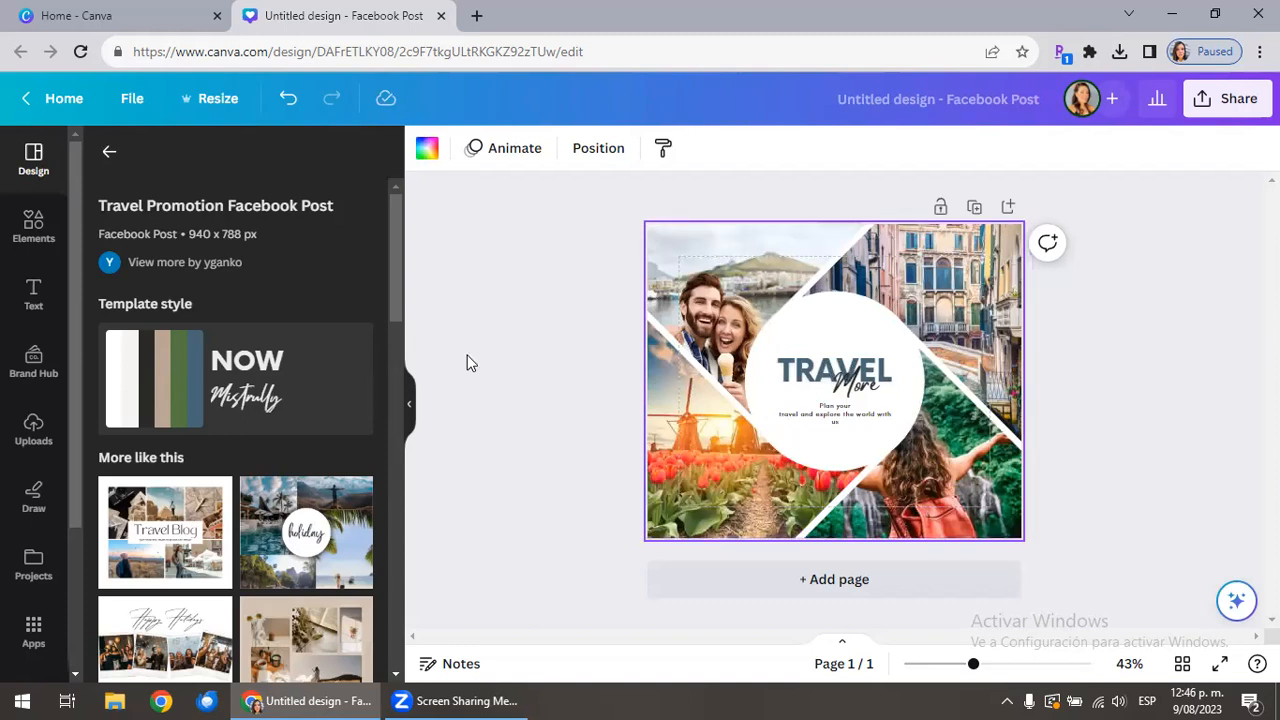
# - Search the elements for "frame" and add the circular frame to the page
pyautogui.click(31, 232)
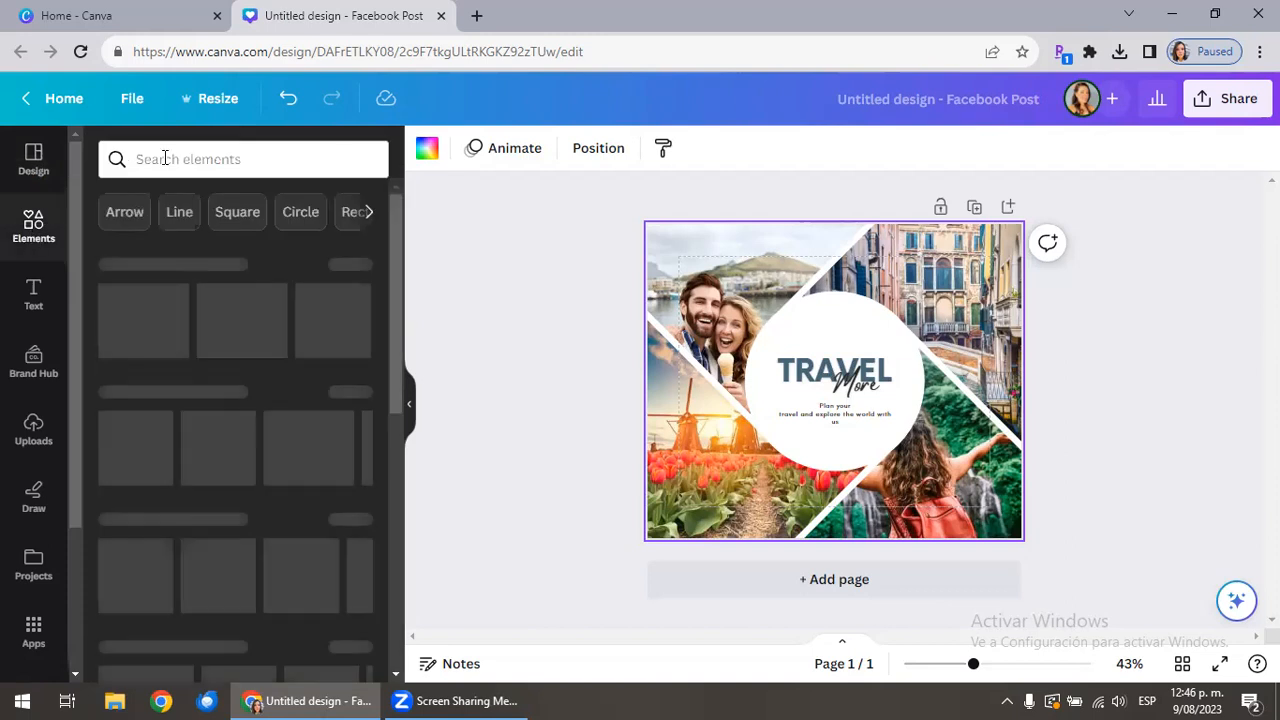
pyautogui.click(165, 159)
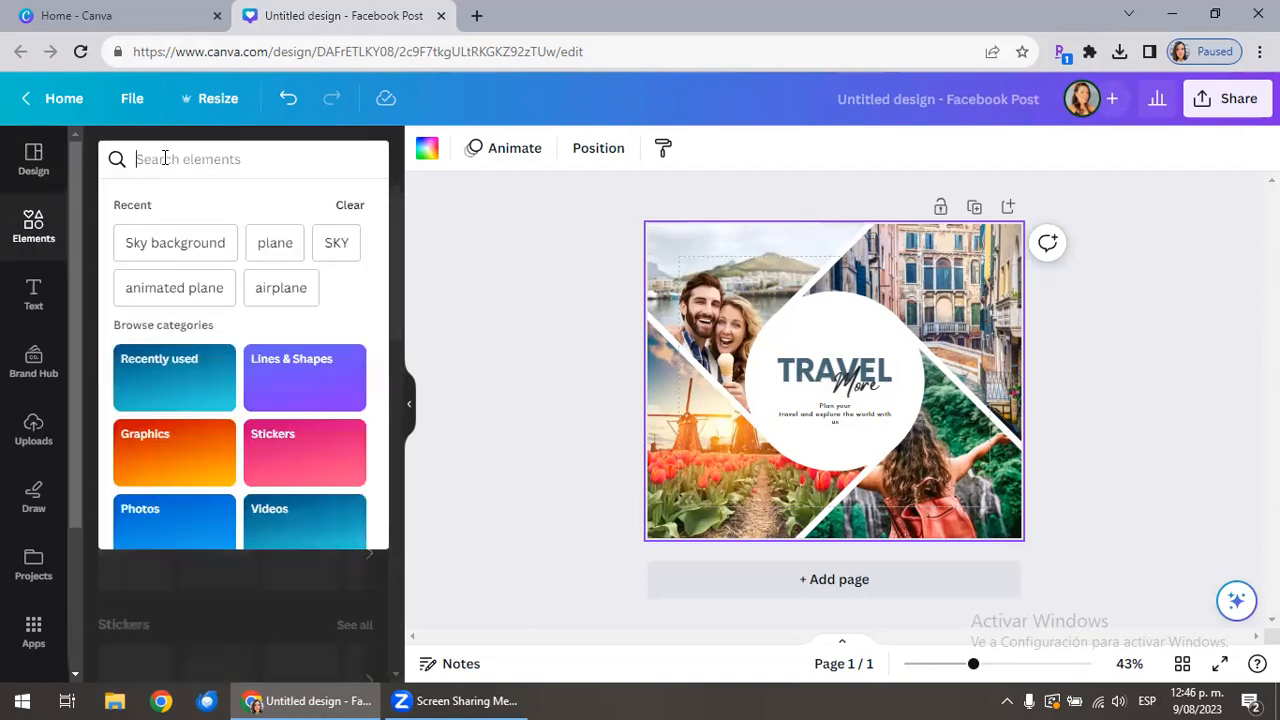
pyautogui.write('frame')
pyautogui.press('Return')
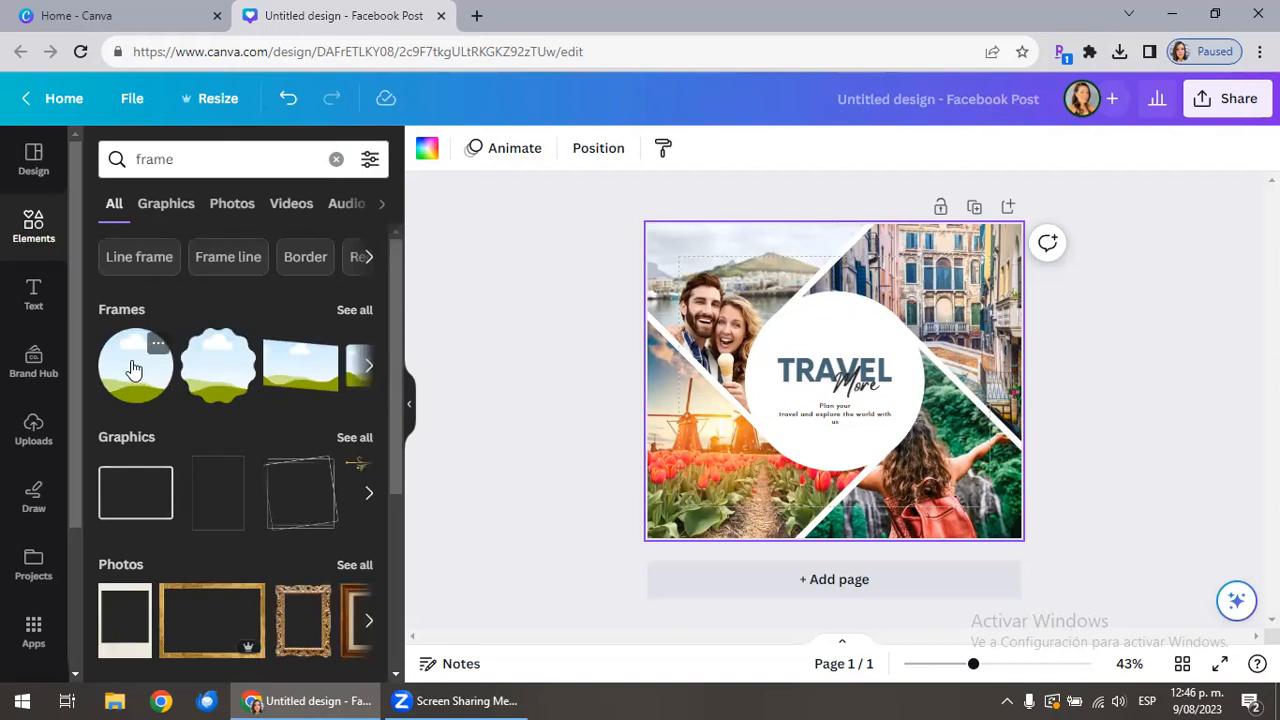
pyautogui.click(130, 370)
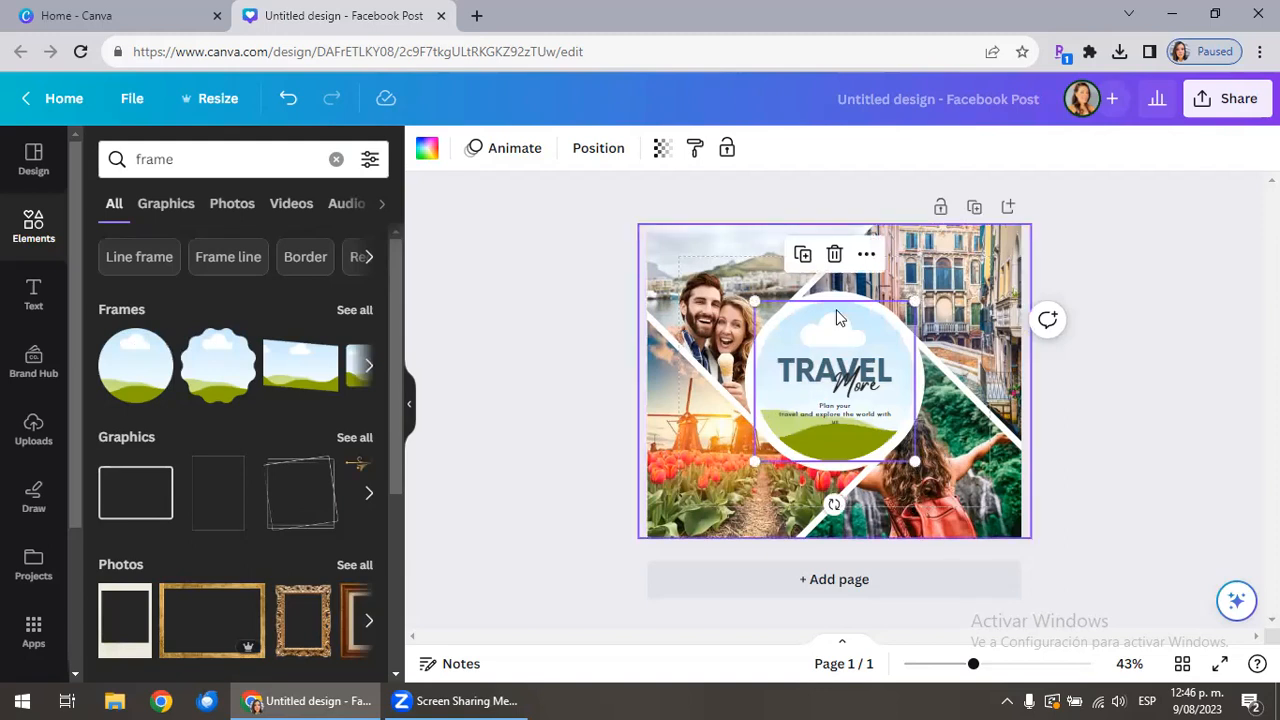
# - Shrink the circular frame and place it in the lower-right corner of the post, over the waterfall photo
pyautogui.moveTo(891, 315); pyautogui.dragTo(938, 342)
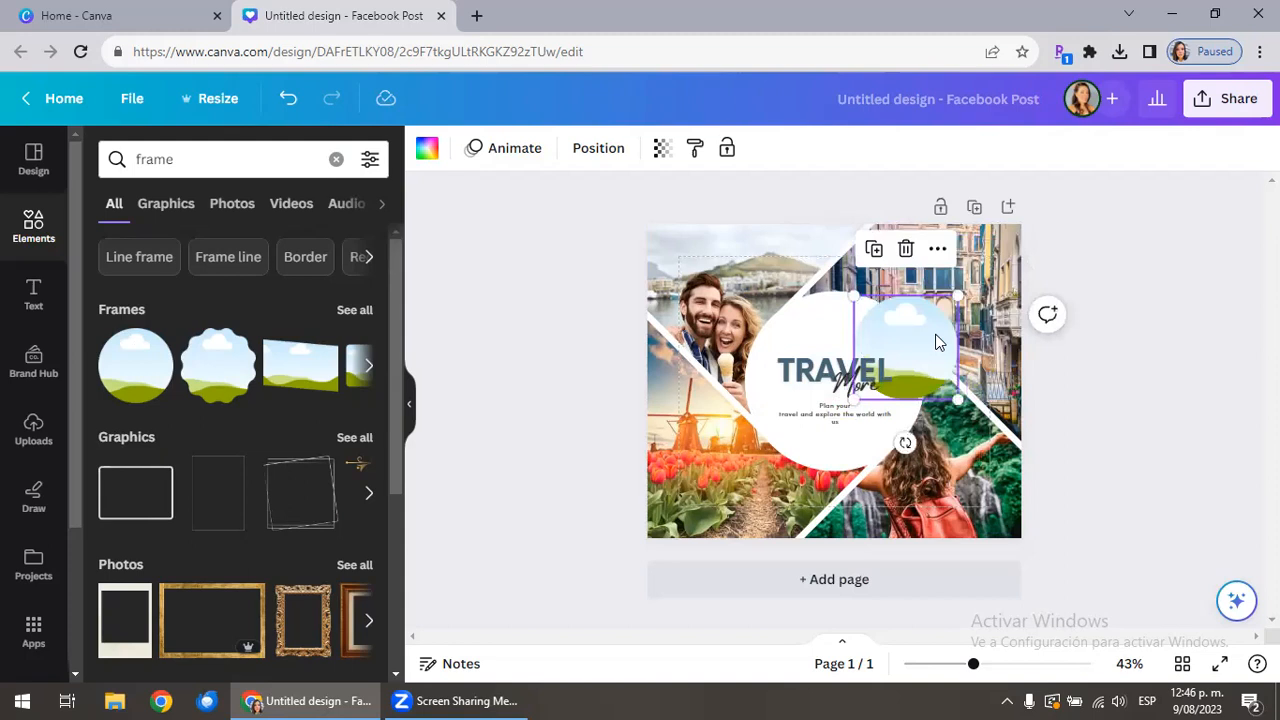
pyautogui.moveTo(981, 268); pyautogui.dragTo(982, 403)
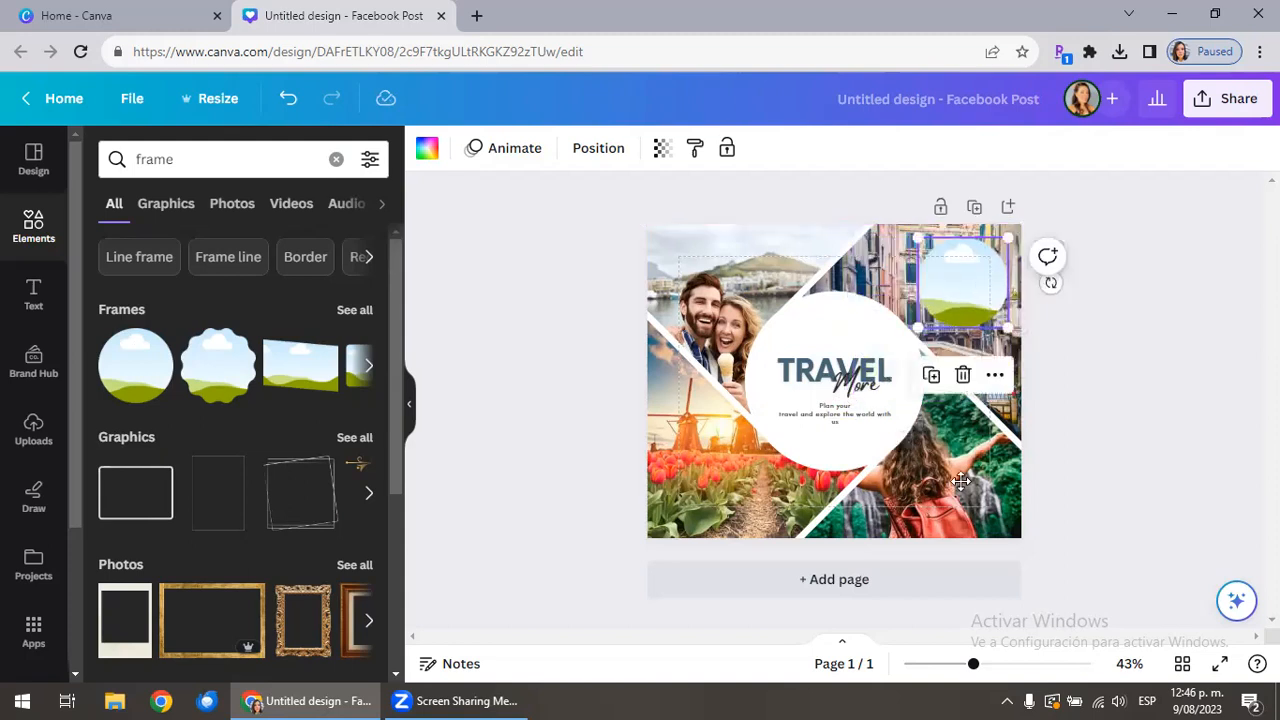
pyautogui.moveTo(975, 488); pyautogui.dragTo(980, 491)
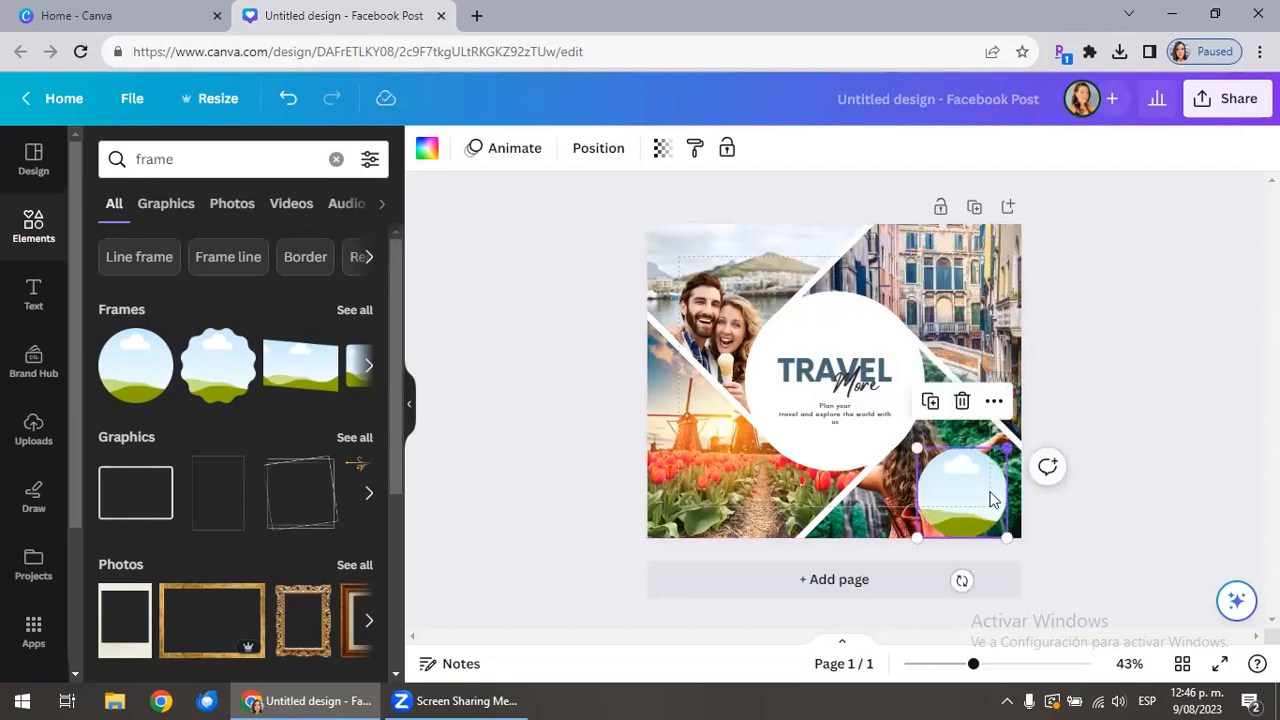
pyautogui.press('Escape')
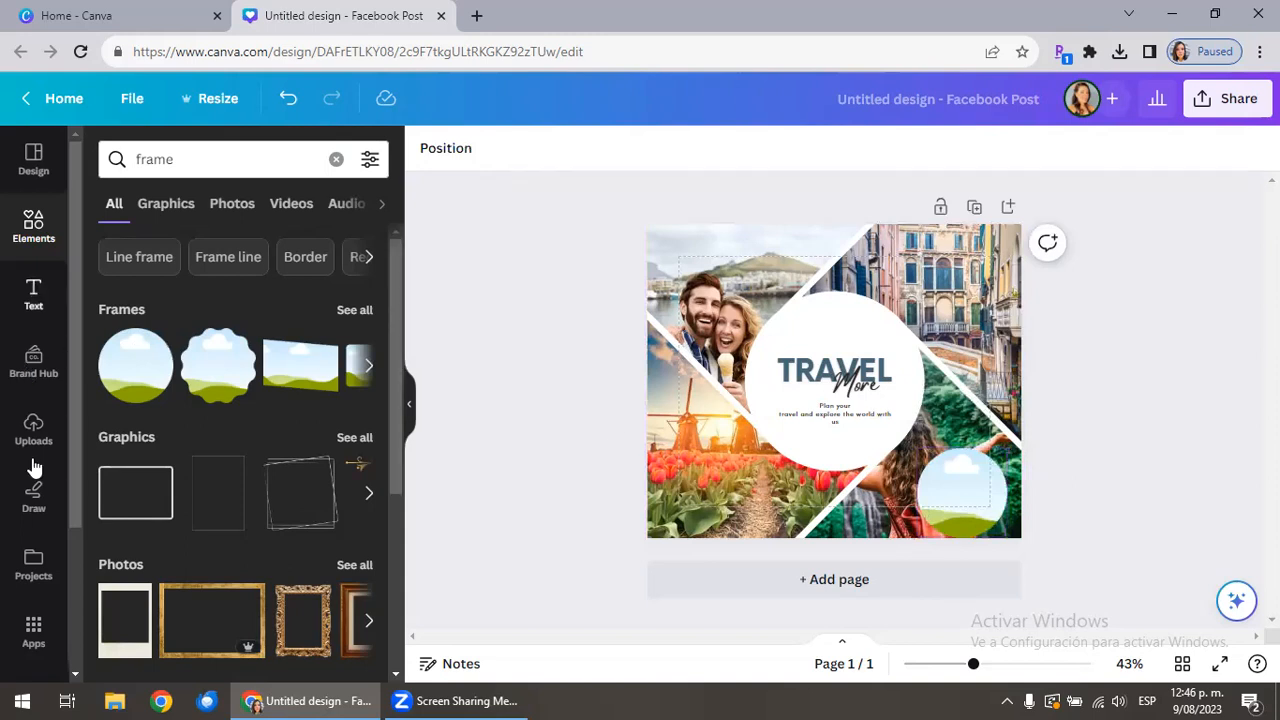
# - Fill the circular frame with the uploaded Thynk Travel logo and enlarge the framed logo from its upper-left corner
pyautogui.click(57, 429)
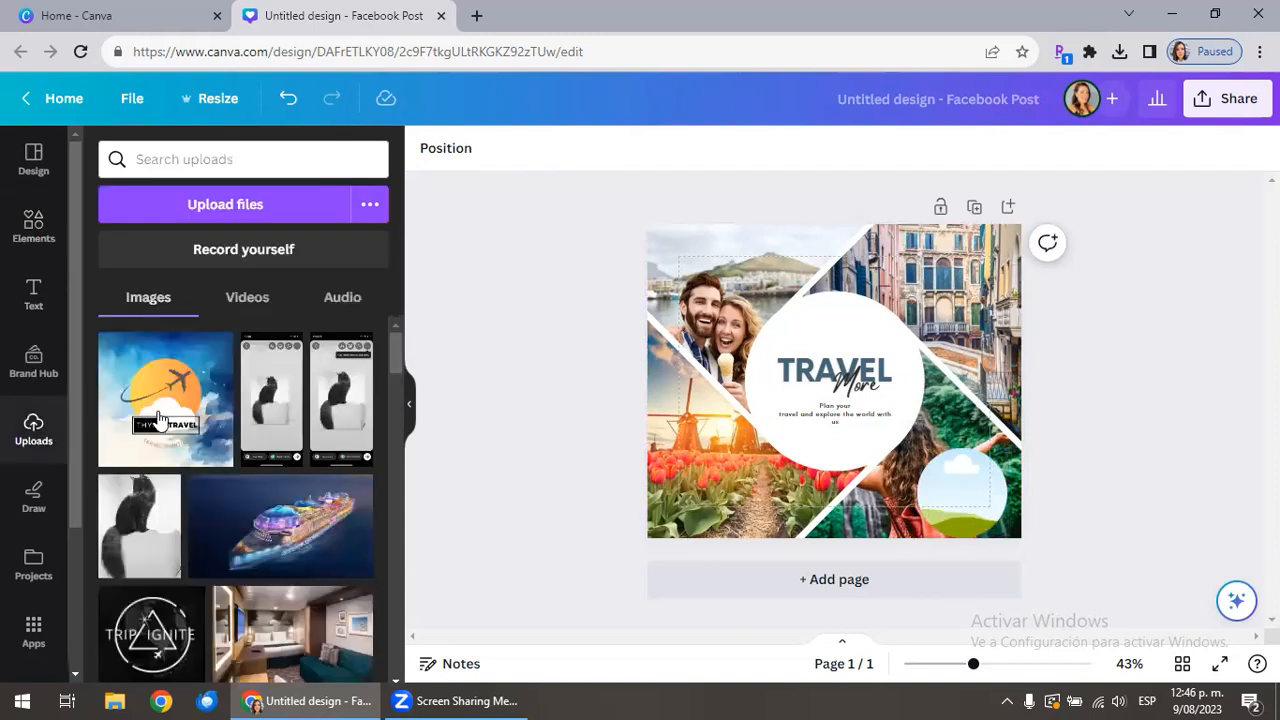
pyautogui.click(158, 418)
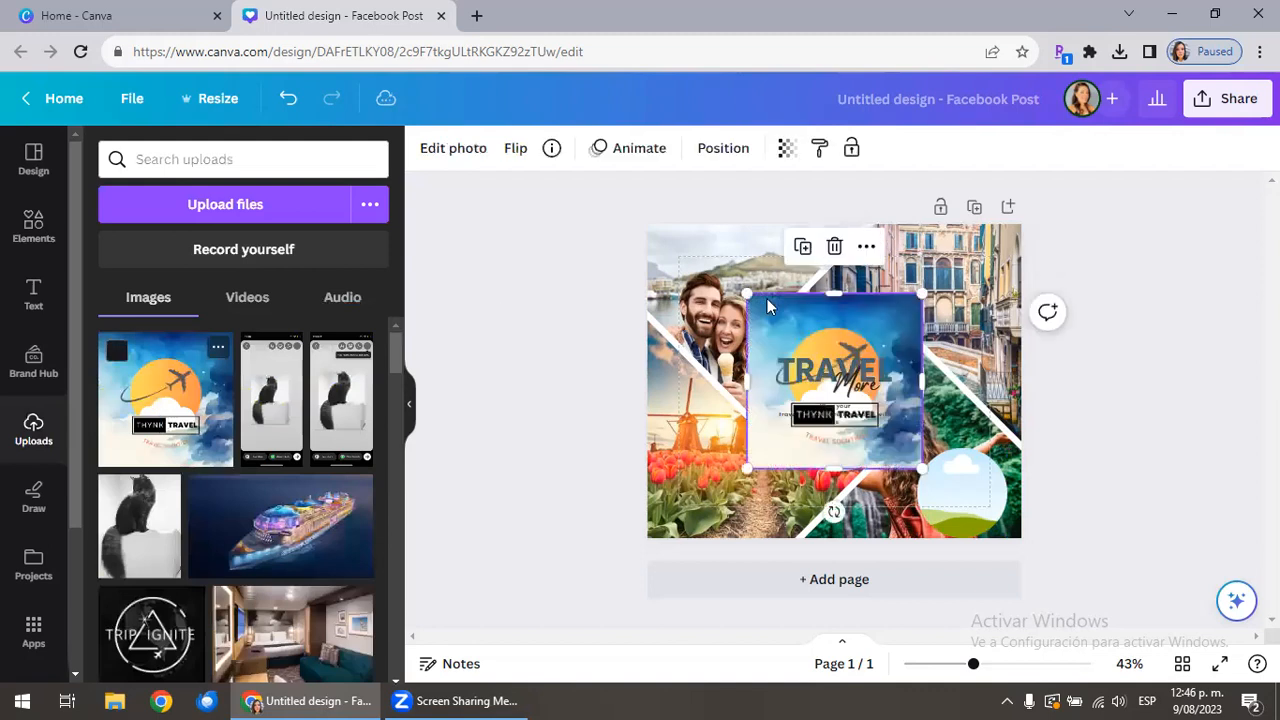
pyautogui.moveTo(783, 326); pyautogui.dragTo(938, 466)
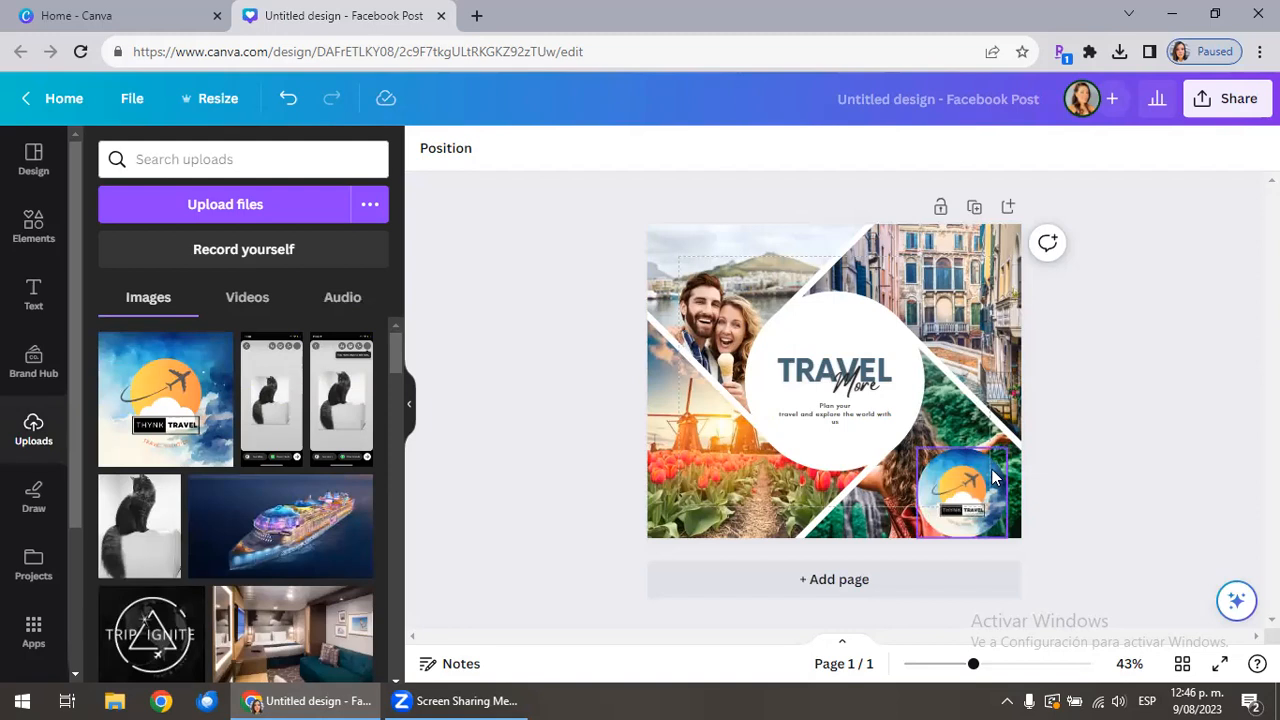
pyautogui.click(925, 456)
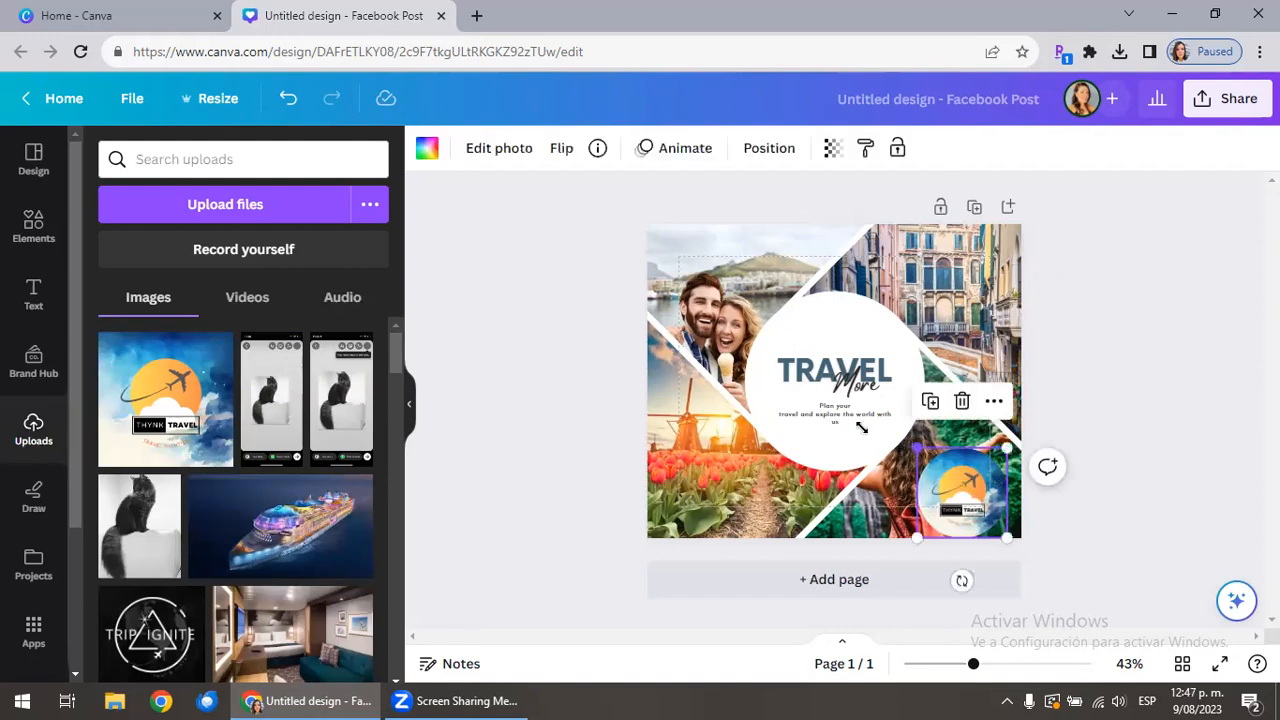
pyautogui.moveTo(917, 447); pyautogui.dragTo(868, 438)
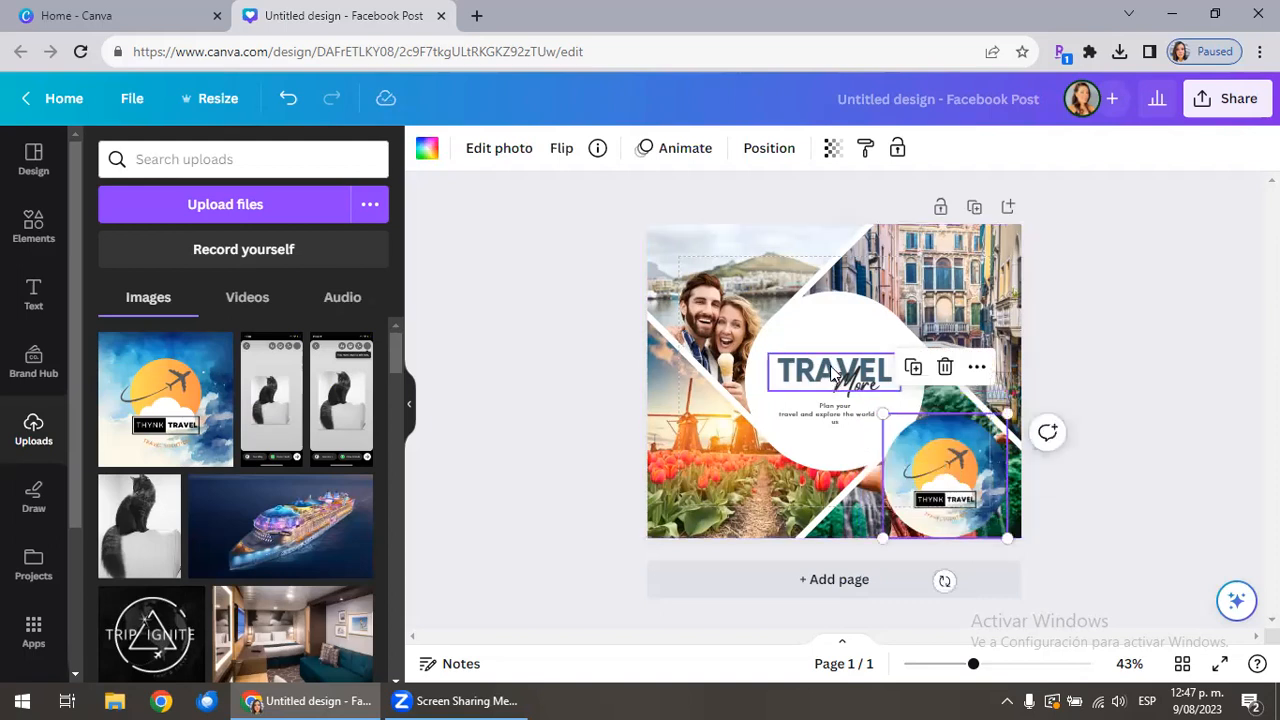
# - Delete the "TRAVEL", "More" and tagline texts from the white circle at the centre of the post
pyautogui.click(832, 372)
pyautogui.press('Delete')
pyautogui.click(855, 395)
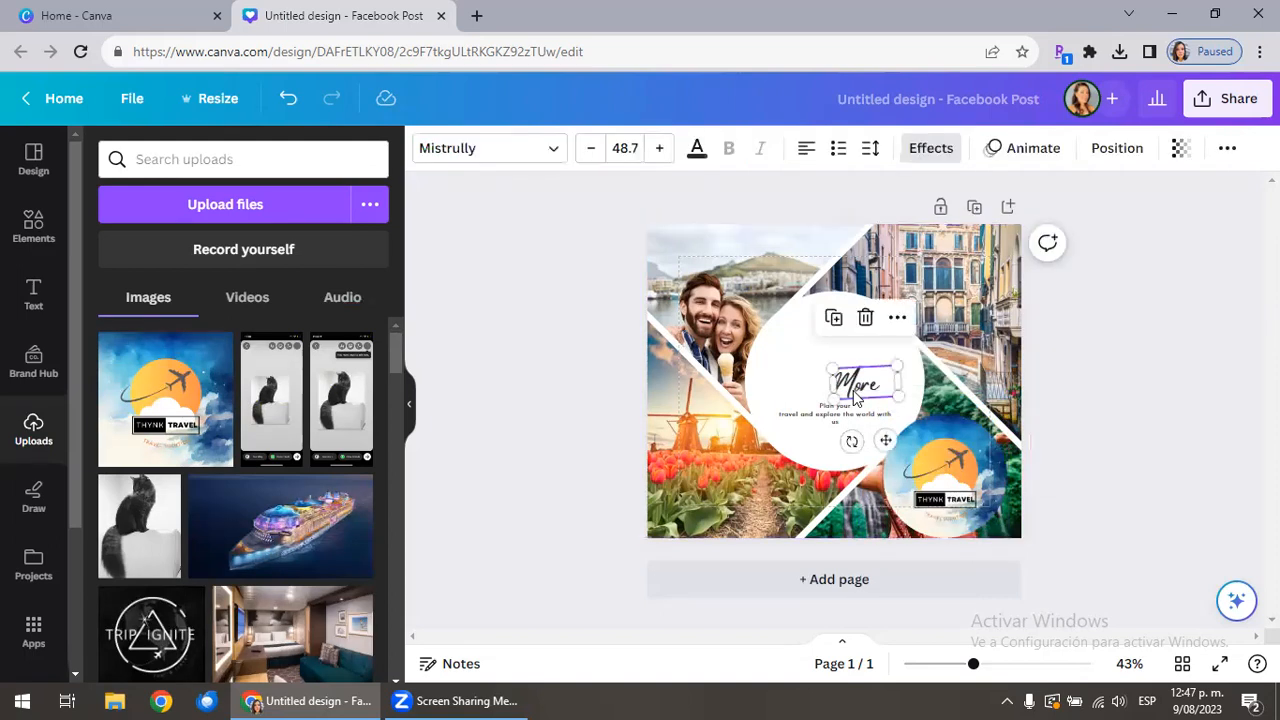
pyautogui.click(858, 414)
pyautogui.press('Delete')
# - Move the framed logo onto the central white circle and enlarge it to cover the circle, leaving only a thin white rim
pyautogui.moveTo(896, 443); pyautogui.dragTo(786, 386)
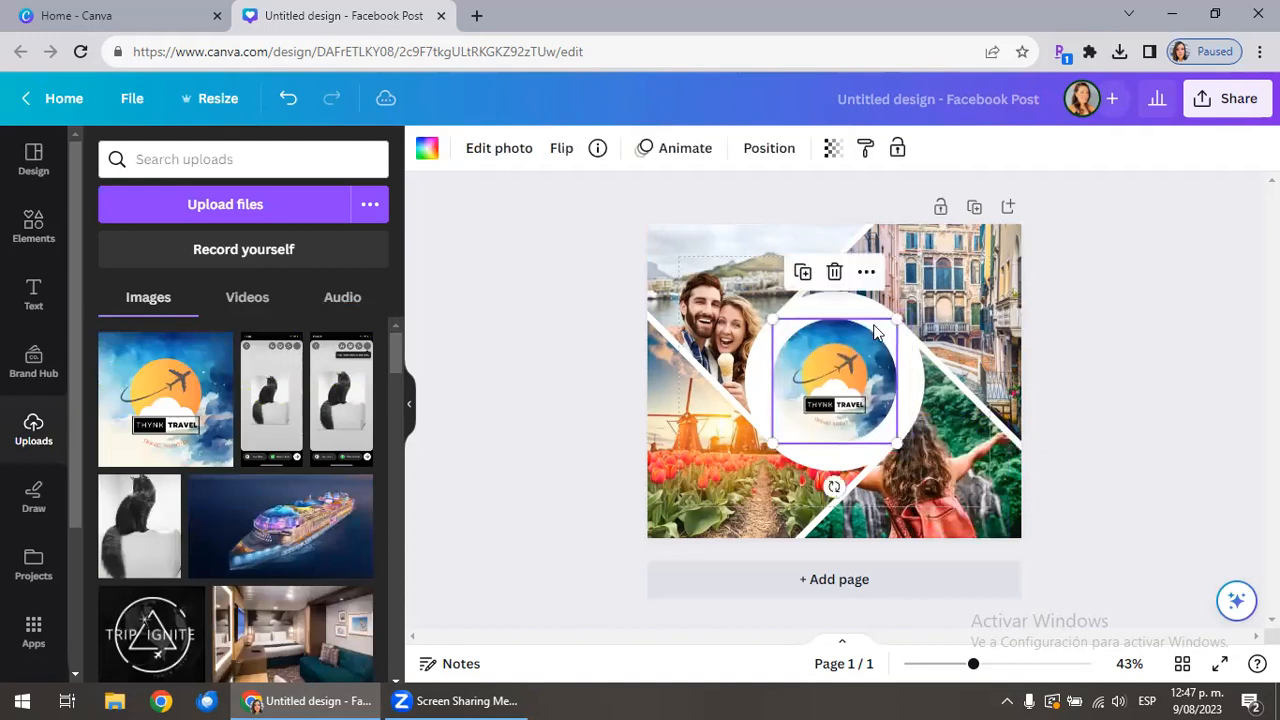
pyautogui.moveTo(938, 305); pyautogui.dragTo(948, 306)
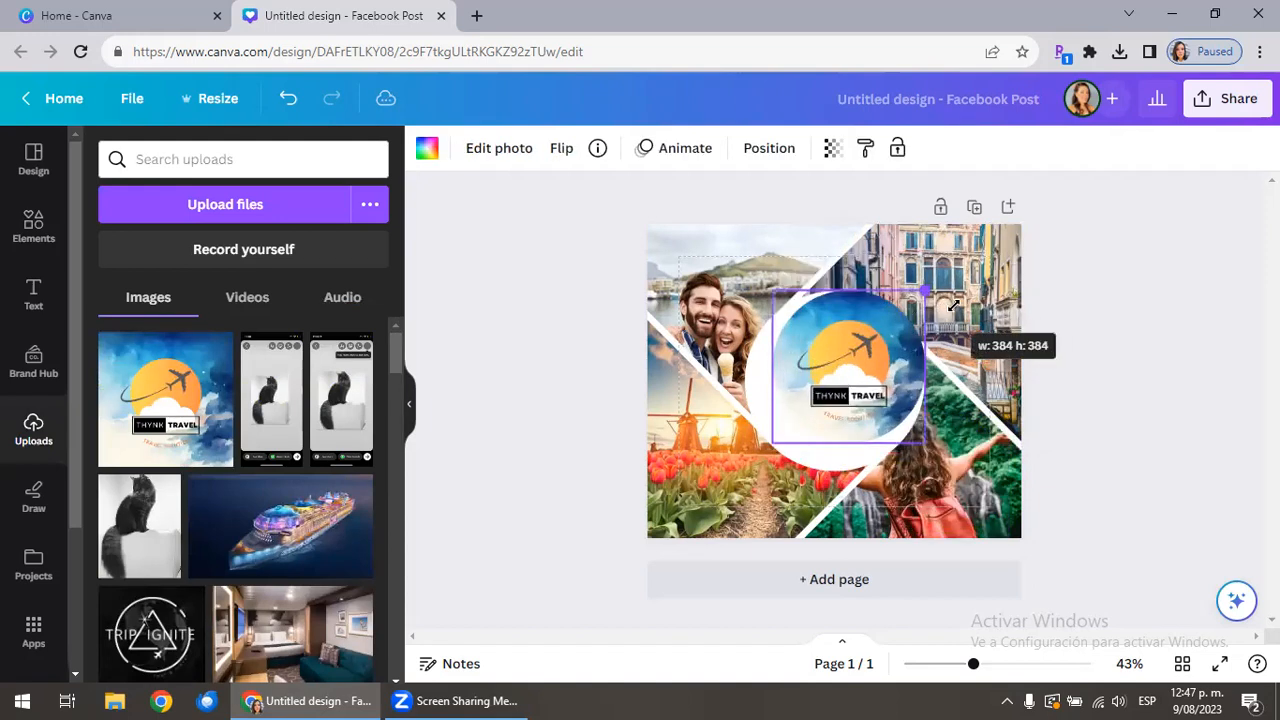
pyautogui.moveTo(772, 443)
pyautogui.mouseDown()
pyautogui.moveTo(753, 469)
pyautogui.moveTo(781, 460)
pyautogui.mouseUp()
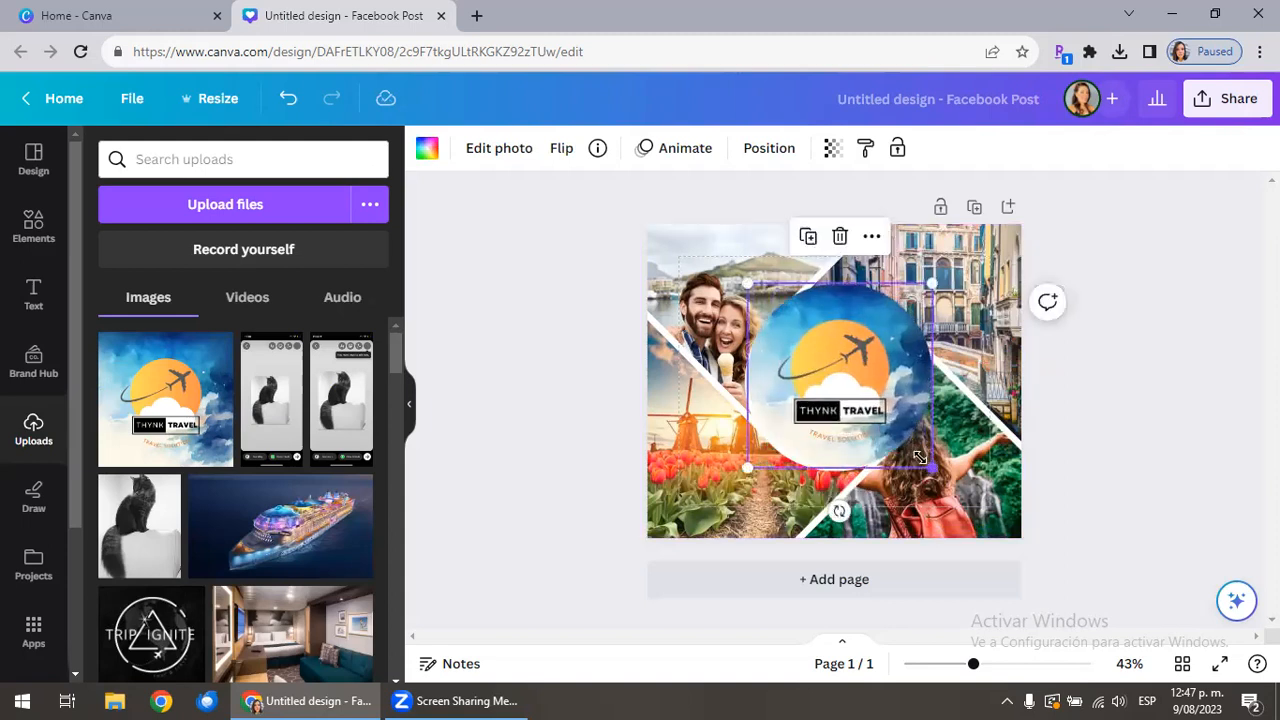
pyautogui.moveTo(869, 402); pyautogui.dragTo(867, 408)
pyautogui.click(1068, 481)
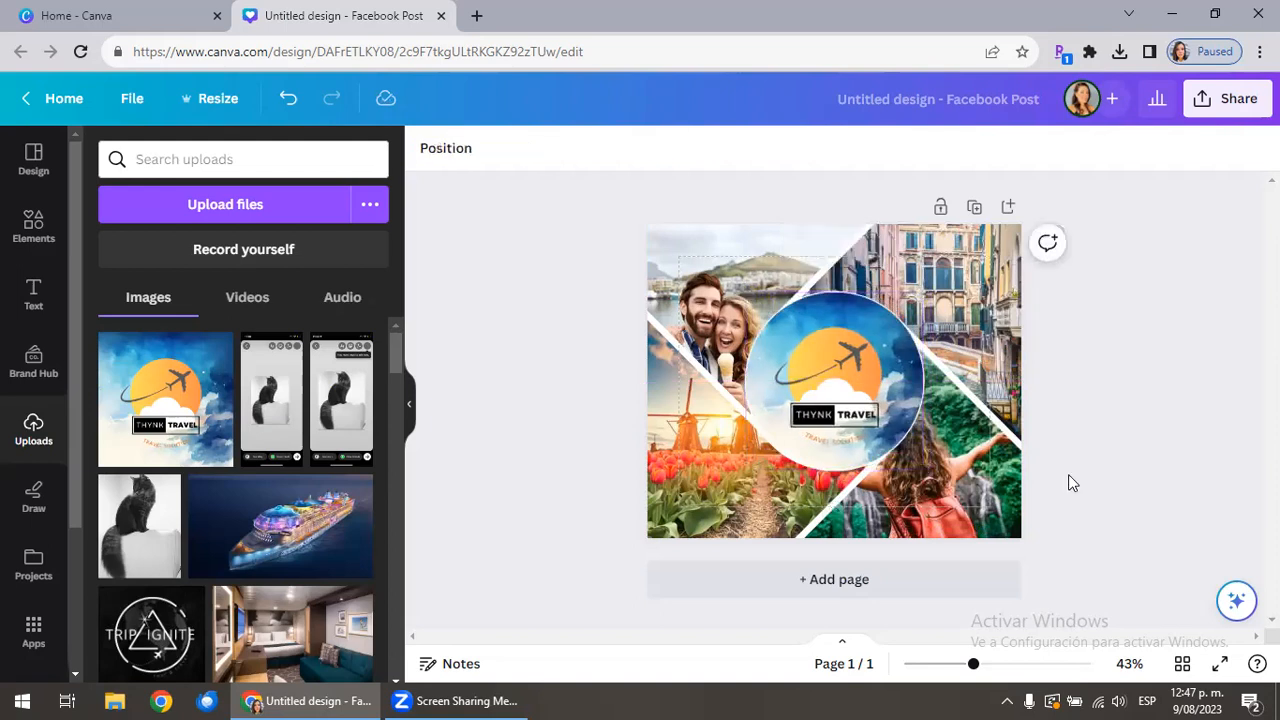